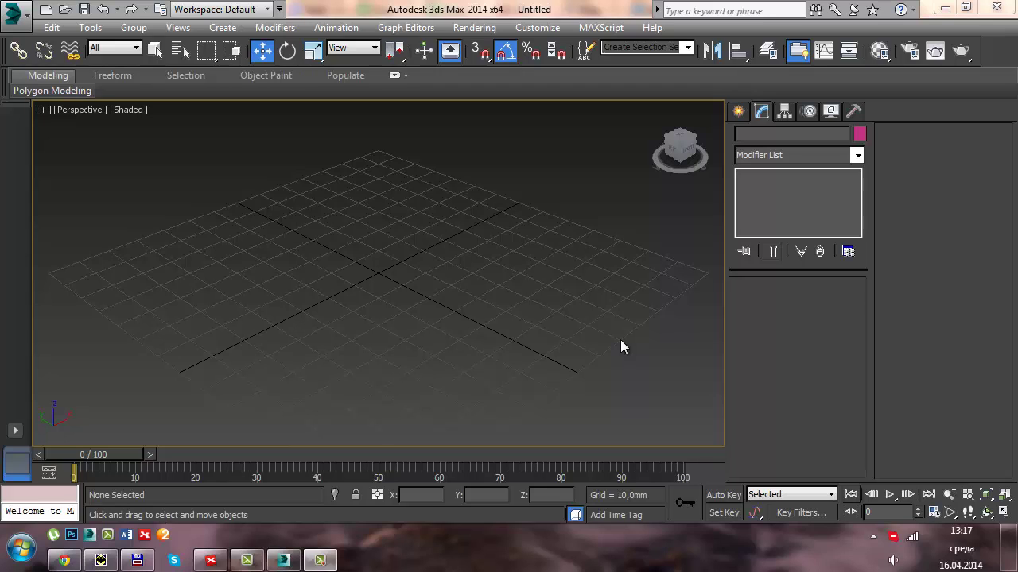
Start the Line tool from Create > Shapes > Splines.
click(856, 158)
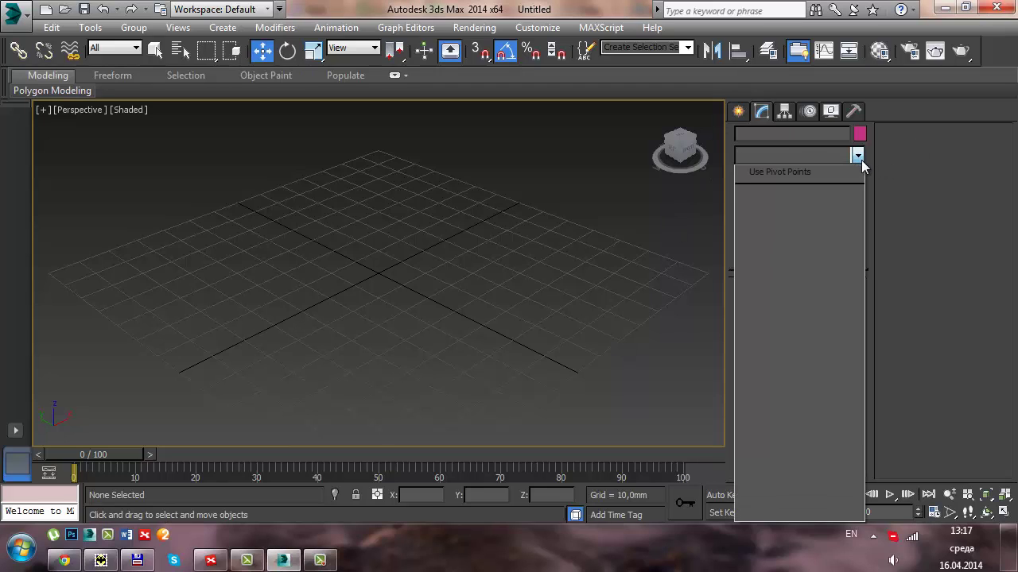
click(902, 159)
click(738, 111)
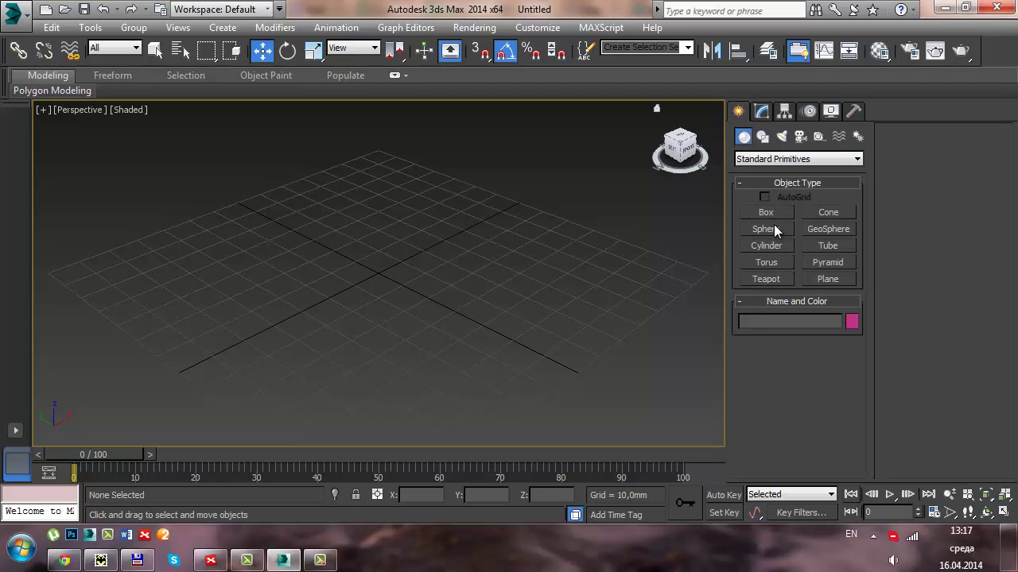
click(762, 136)
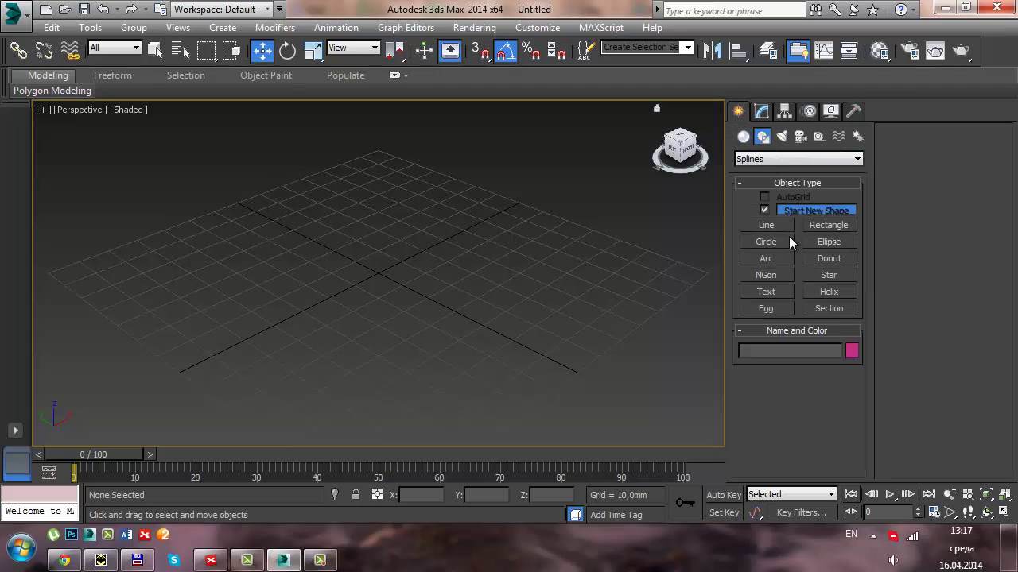
click(775, 228)
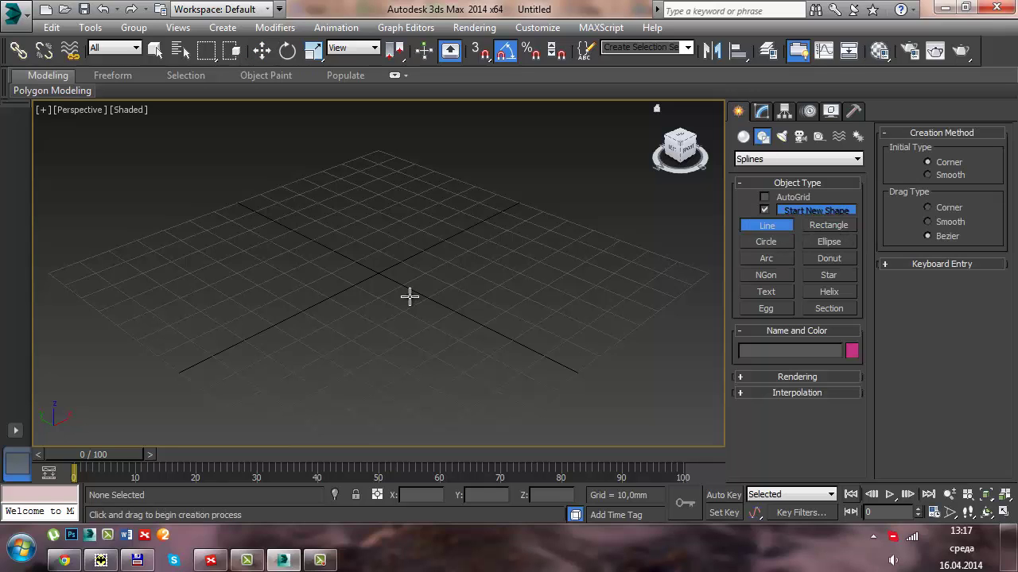
Make the Top viewport active and maximize it with Alt+W.
key(alt+w)
right_click(287, 204)
key(alt+w)
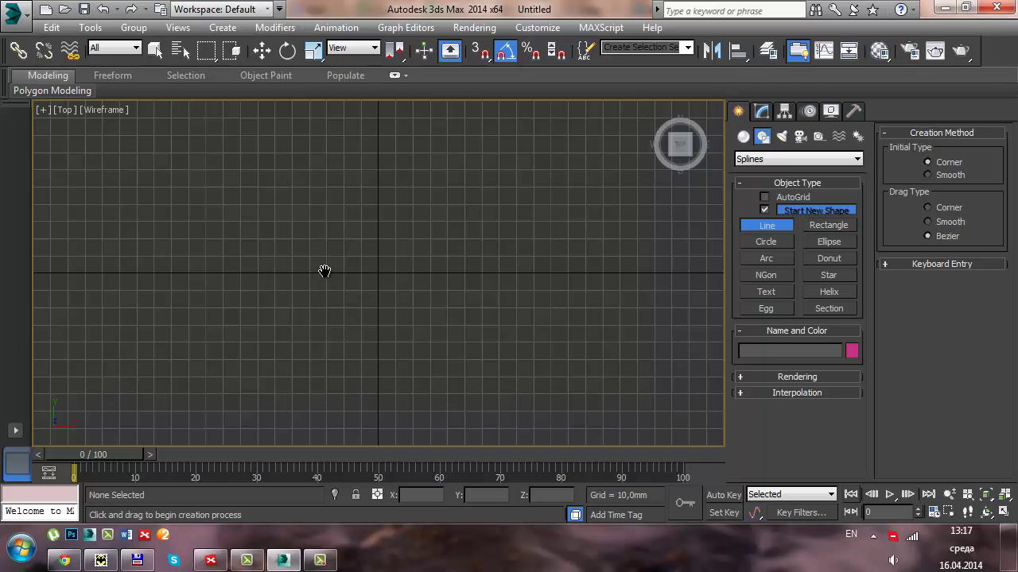
Draw a line with two smooth curved points followed by sharp zigzag corners.
scroll(325, 272, down, 3)
scroll(325, 272, down, 3)
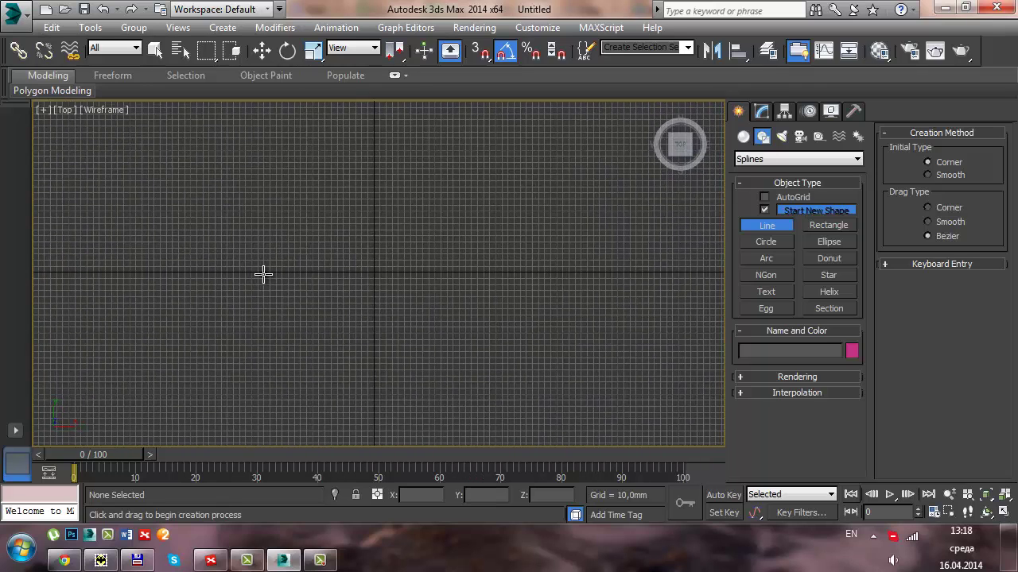
click(209, 281)
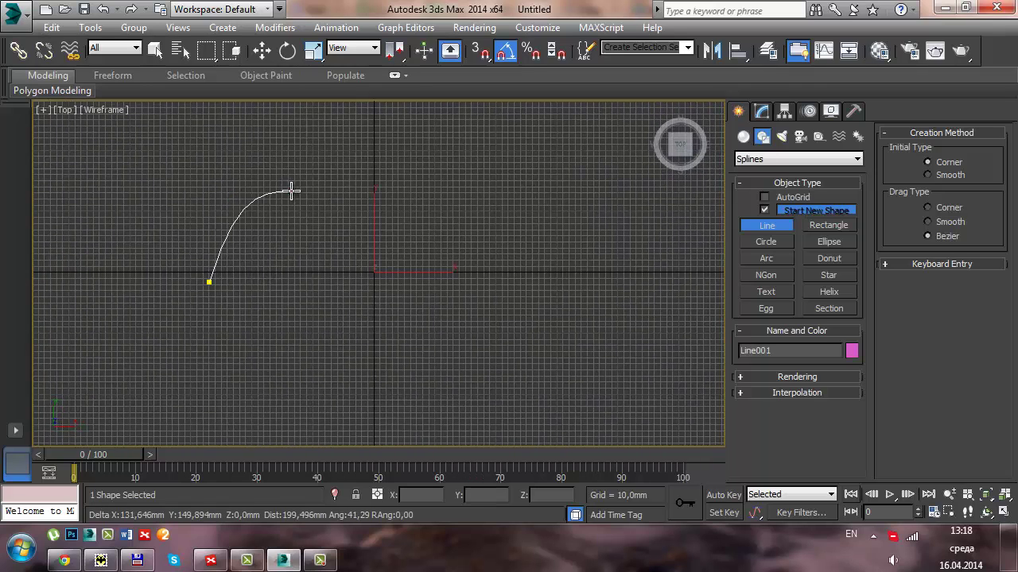
drag(306, 202, 329, 229)
drag(391, 299, 430, 272)
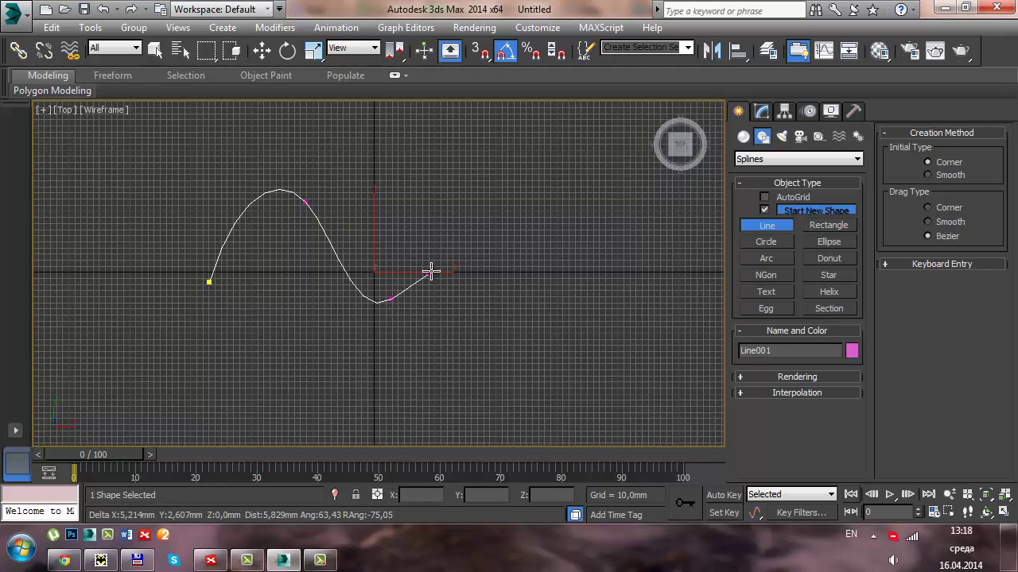
click(468, 196)
click(559, 267)
click(586, 217)
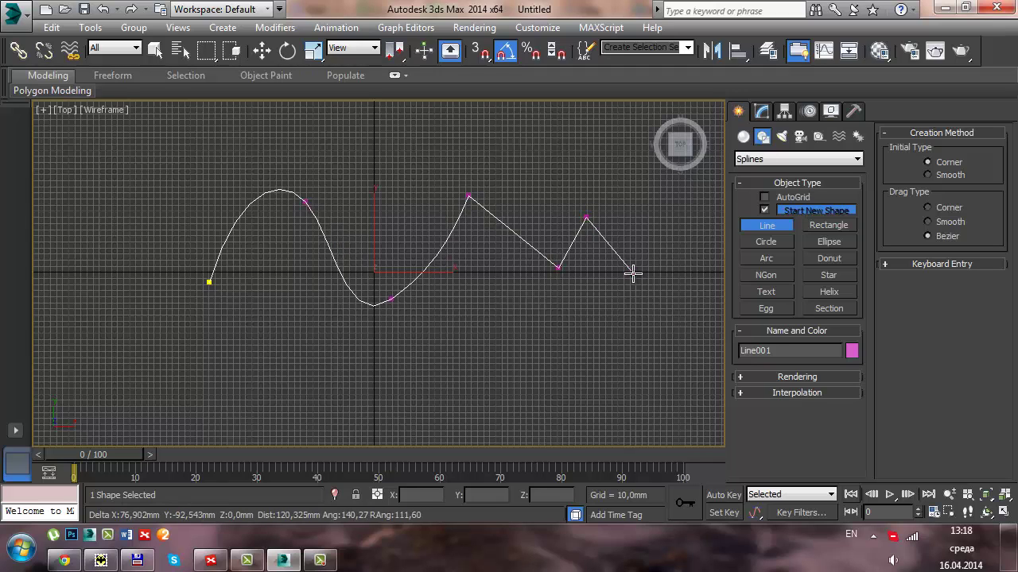
click(633, 274)
right_click(633, 273)
Switch to the maximized Perspective view and orbit around the new line.
key(alt+w)
middle_click(604, 421)
key(alt+w)
mouse_move(483, 314)
alt+middle_down()
mouse_move(586, 334)
mouse_move(552, 336)
mouse_move(538, 325)
alt+middle_up()
Apply an Extrude modifier to Line001 from the Modifier List.
key(w)
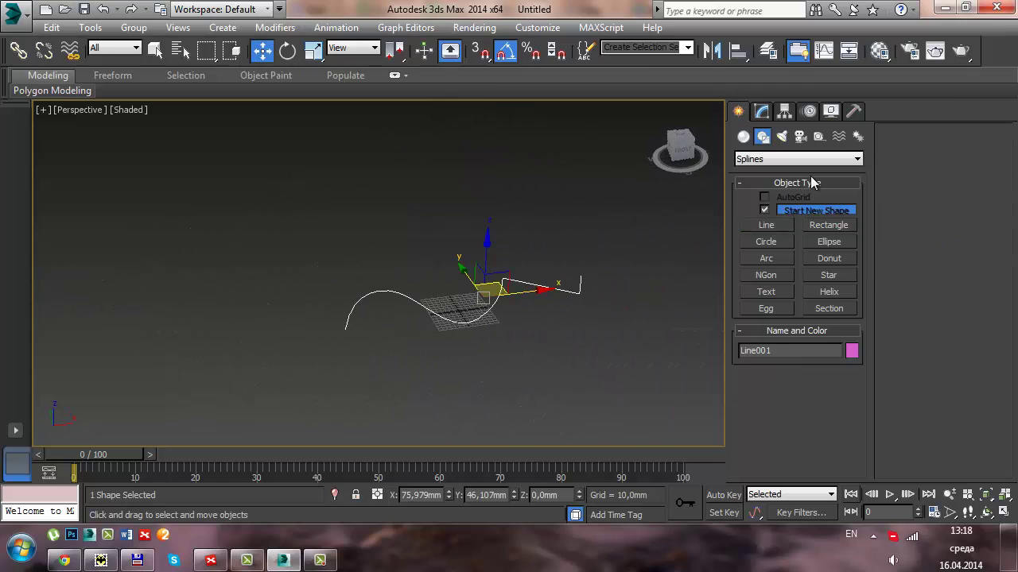
click(757, 111)
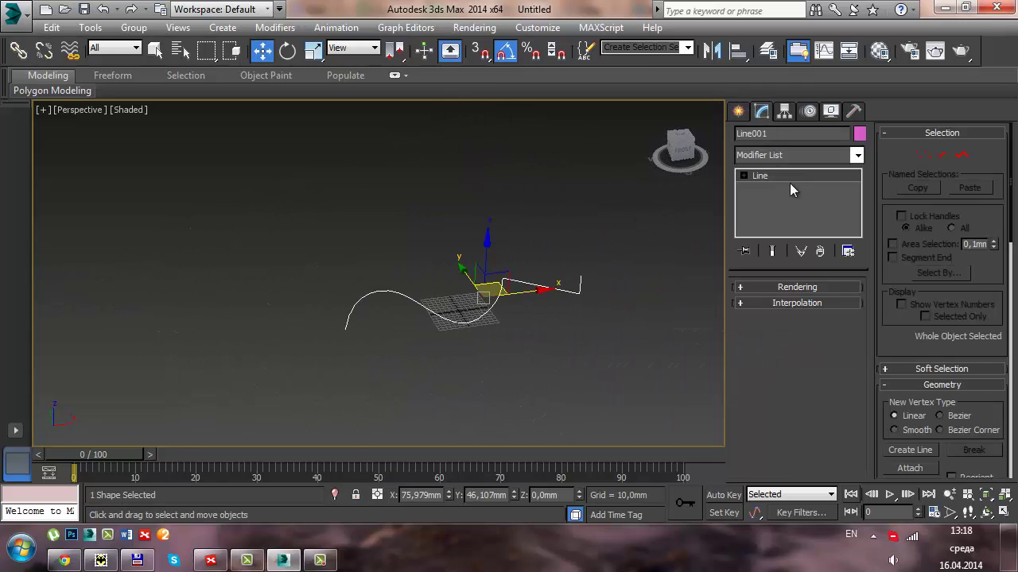
click(857, 156)
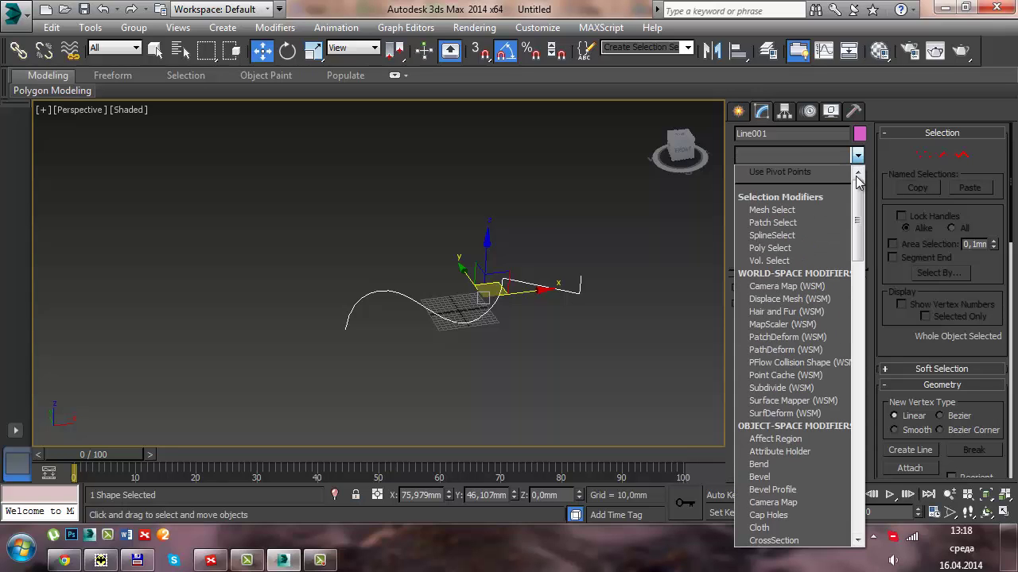
click(857, 157)
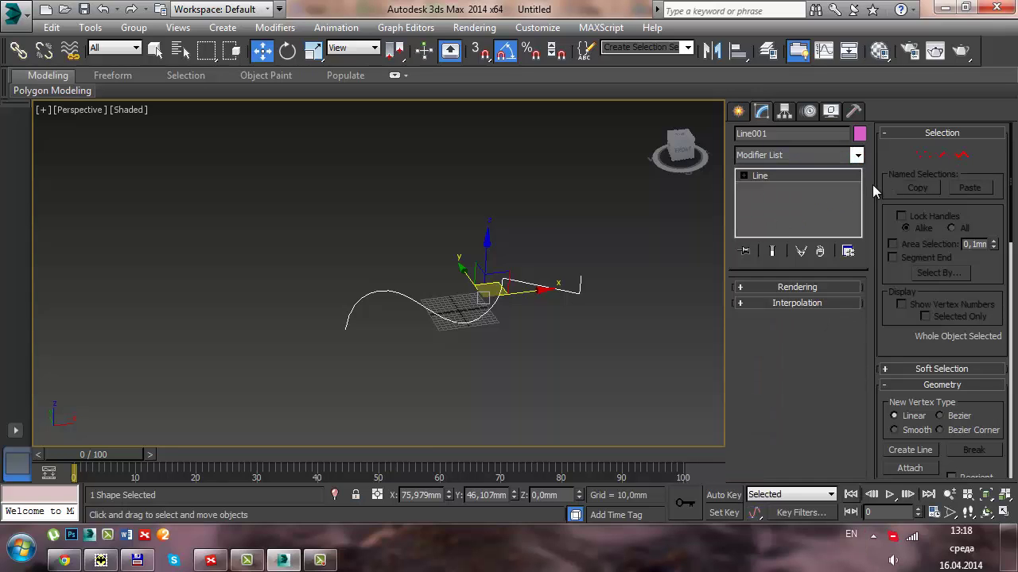
click(858, 156)
drag(859, 207, 859, 253)
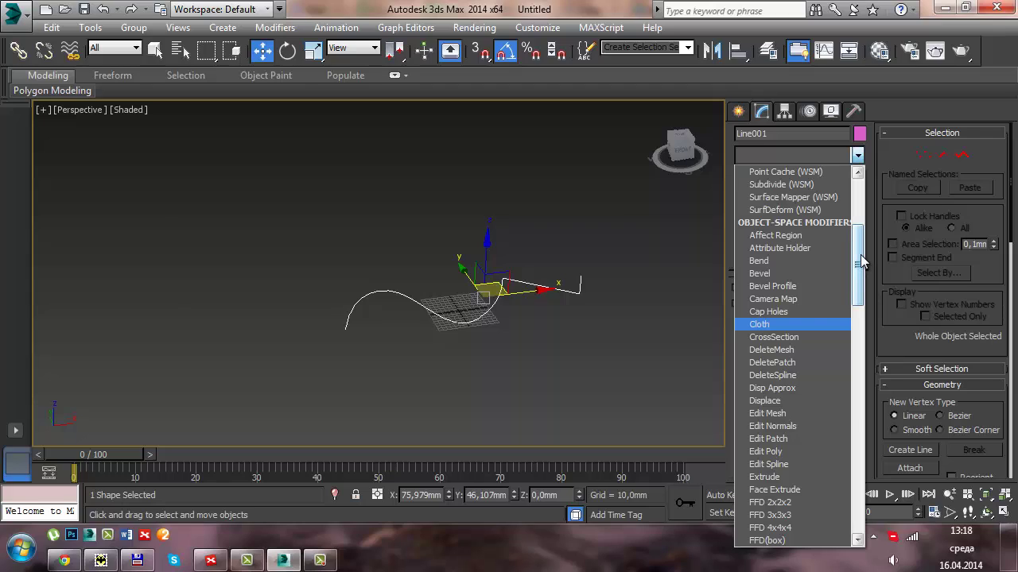
drag(862, 263, 861, 272)
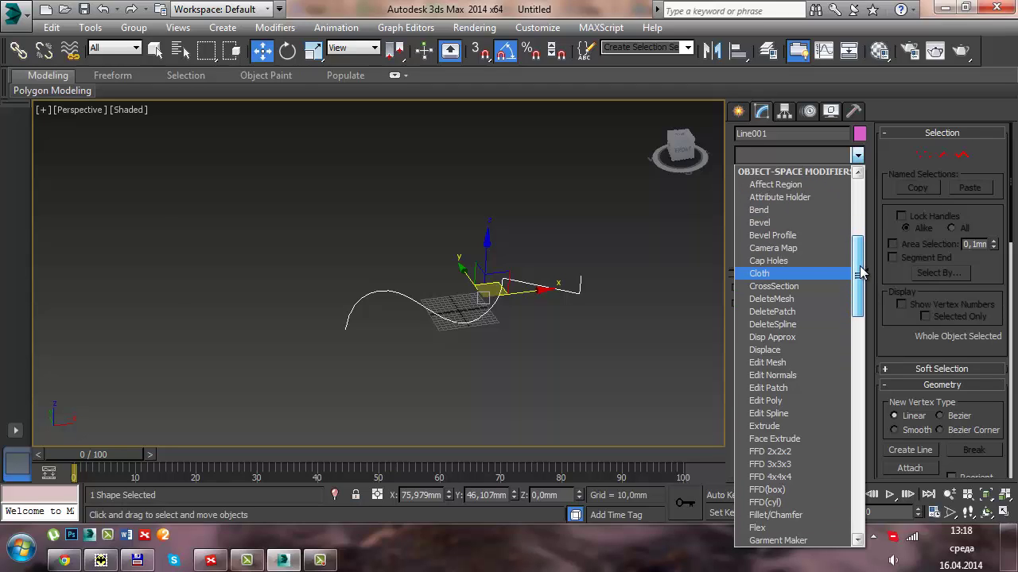
click(800, 427)
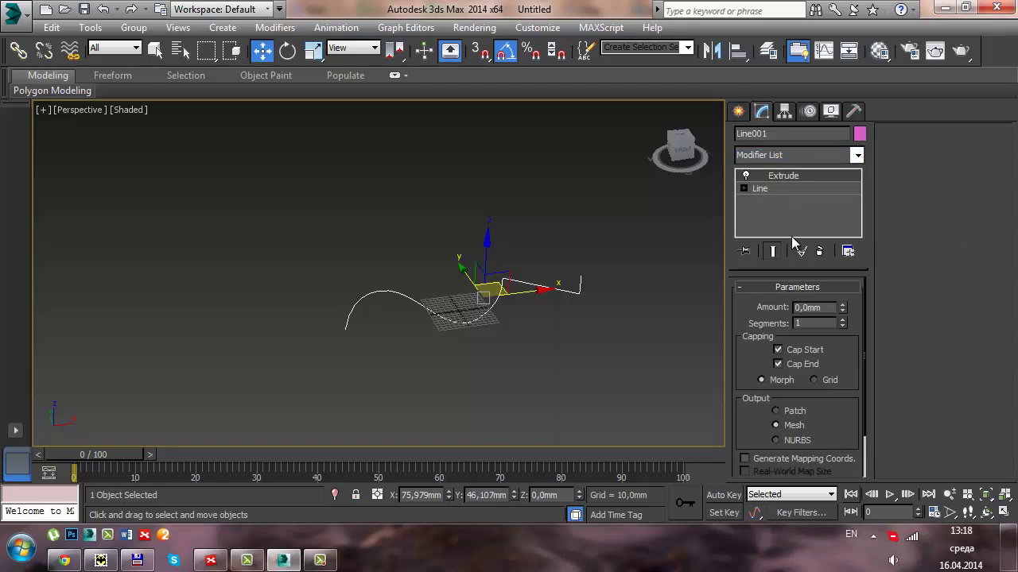
Set the Extrude amount to 100 mm with 4 segments.
mouse_move(842, 308)
mouse_down()
mouse_move(841, 175)
mouse_move(816, 257)
mouse_up()
double_click(803, 307)
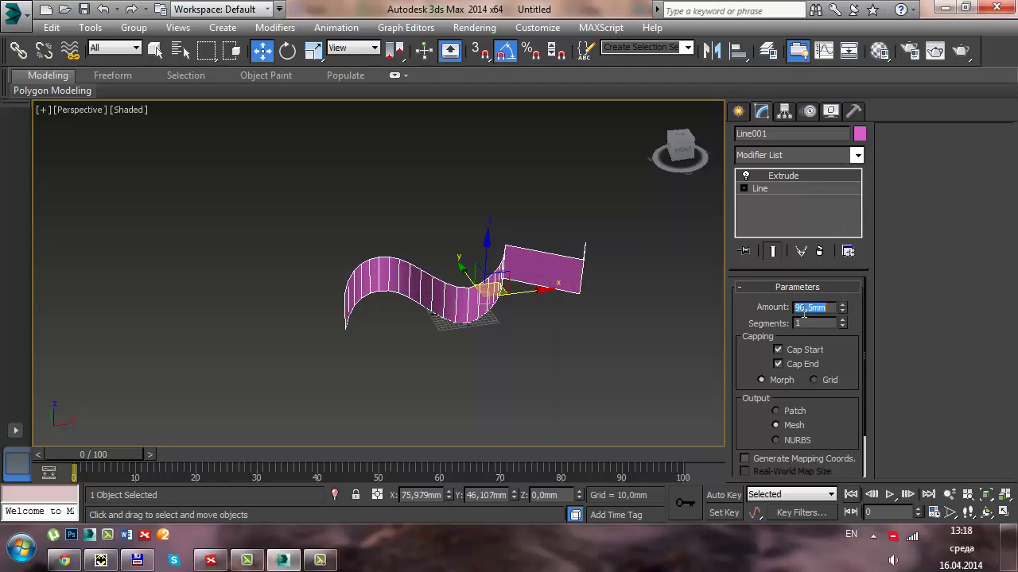
text(100)
key(Return)
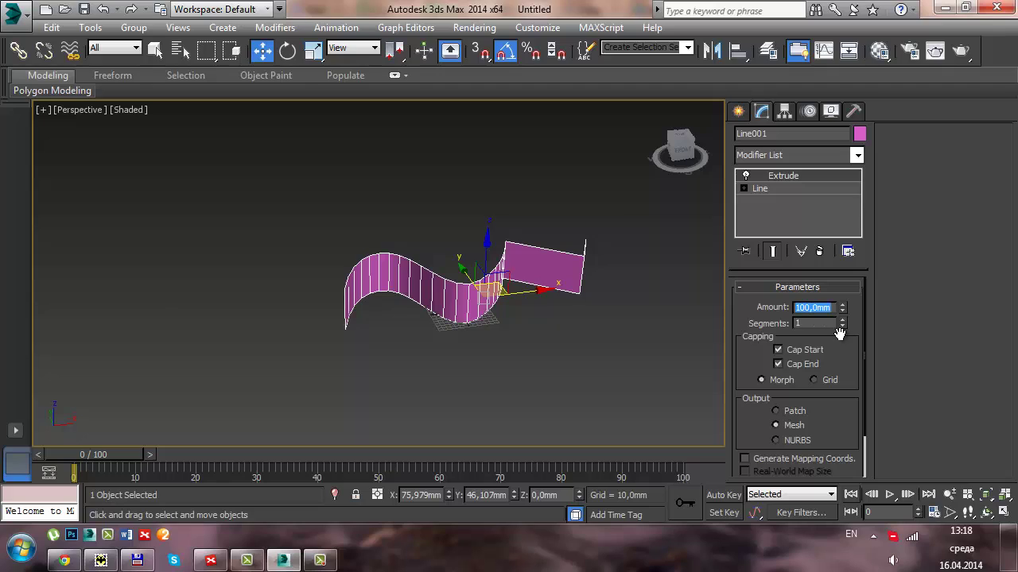
click(843, 320)
click(843, 321)
click(842, 320)
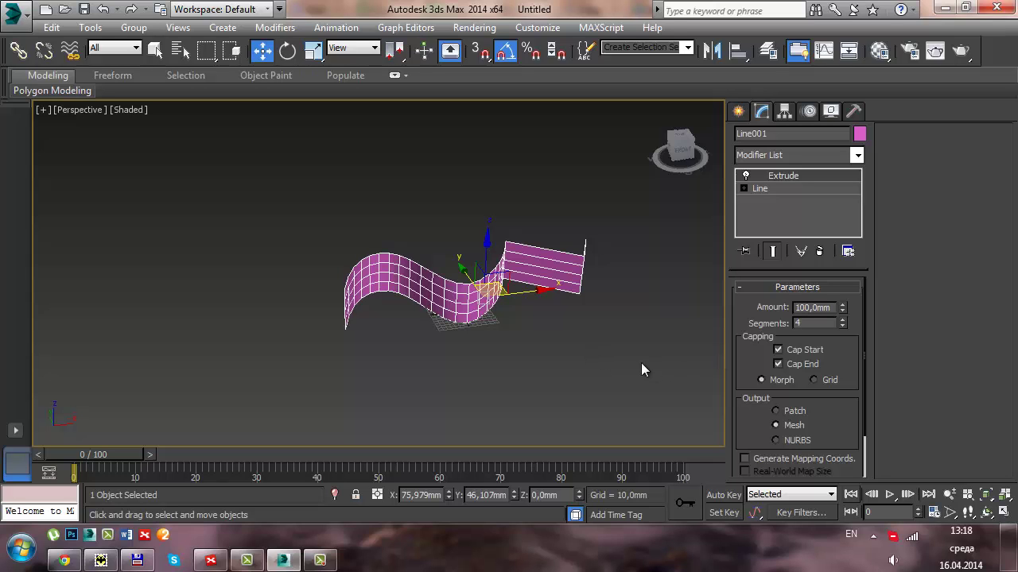
mouse_move(451, 314)
alt+middle_down()
mouse_move(584, 329)
mouse_move(643, 268)
mouse_move(636, 289)
mouse_move(513, 315)
mouse_move(414, 318)
mouse_move(462, 324)
alt+middle_up()
scroll(513, 315, up, 3)
Add a Shell modifier to the wavy wall.
click(858, 155)
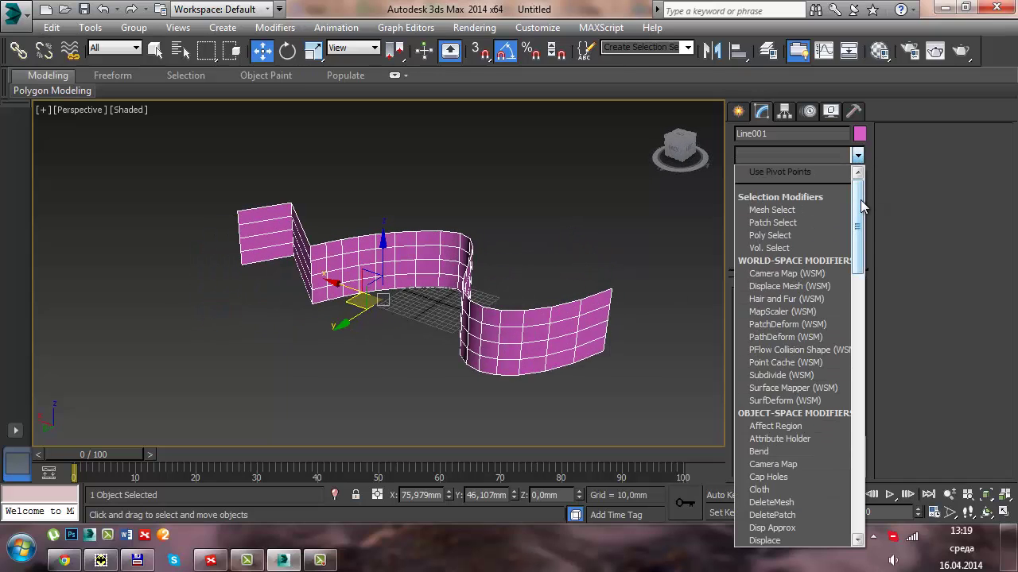
drag(860, 200, 865, 410)
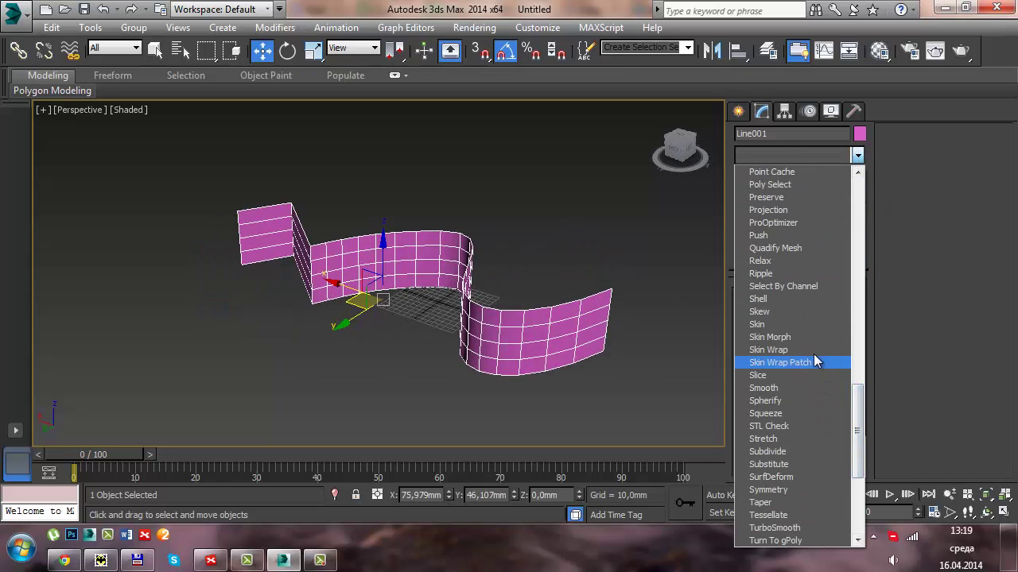
click(787, 300)
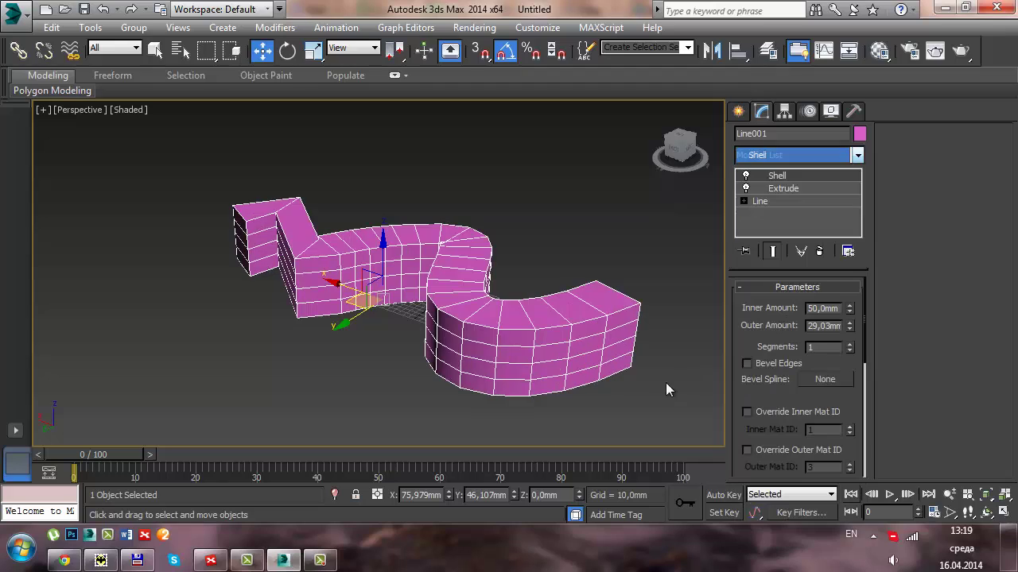
Set the Shell outer amount to 0 and inner amount to 20 mm.
double_click(822, 328)
text(0)
key(Return)
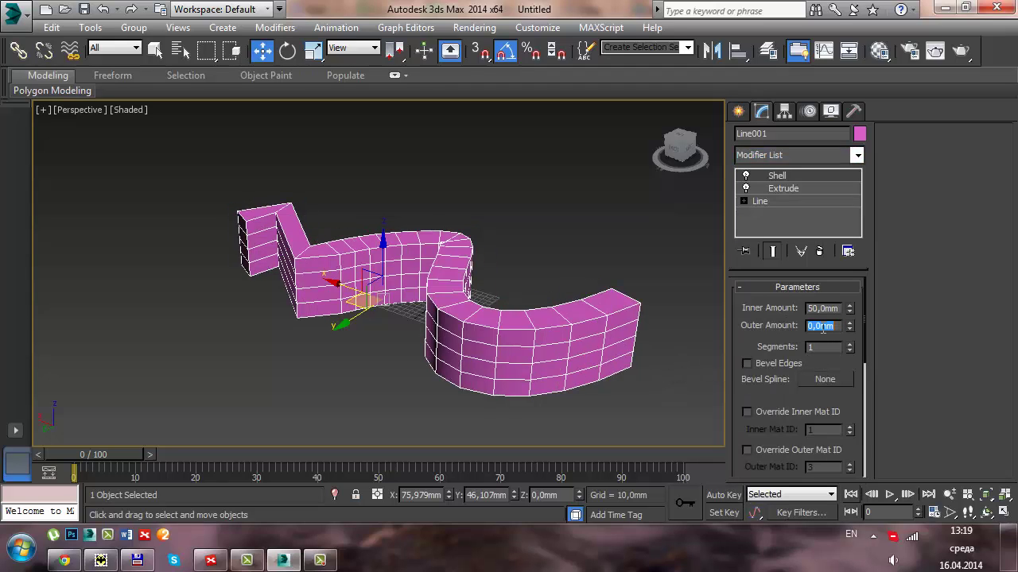
double_click(827, 310)
text(20)
key(Return)
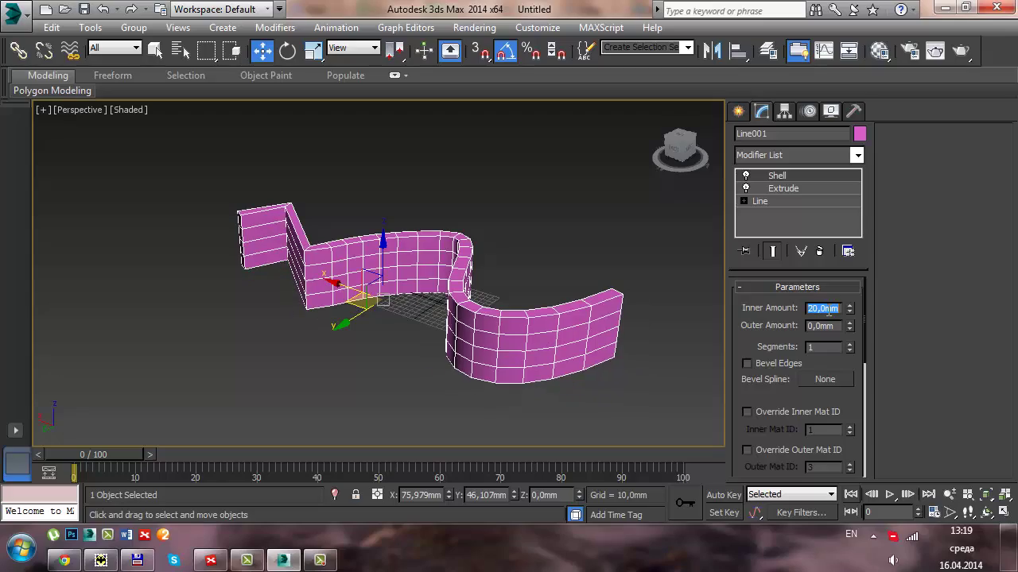
mouse_move(527, 273)
alt+middle_down()
mouse_move(481, 334)
mouse_move(477, 239)
mouse_move(433, 248)
mouse_move(372, 305)
mouse_move(452, 302)
alt+middle_up()
middle_drag(527, 310, 467, 293)
scroll(468, 293, down, 2)
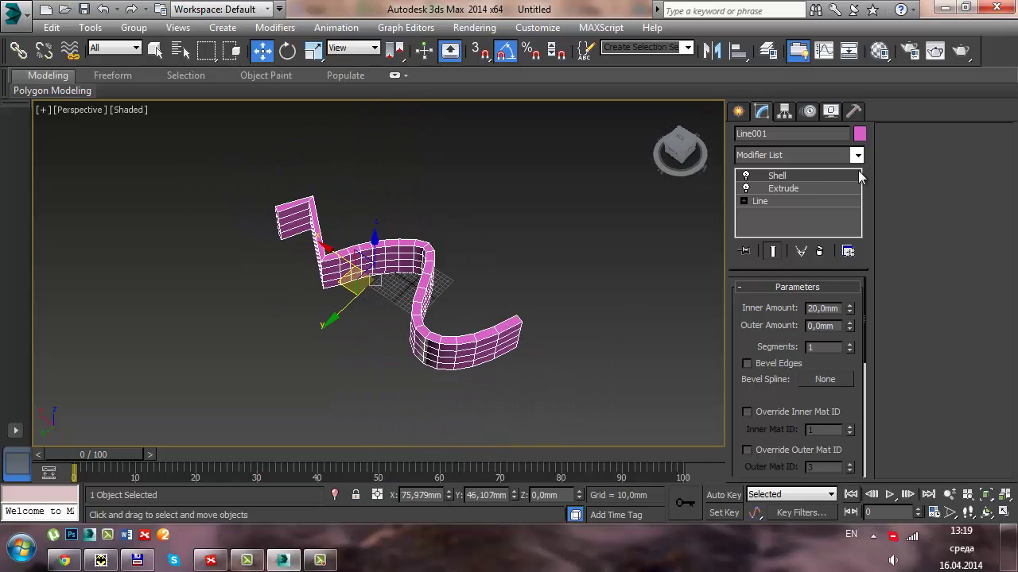
Reshape the wall line by moving several vertices at Vertex level.
click(743, 201)
click(773, 214)
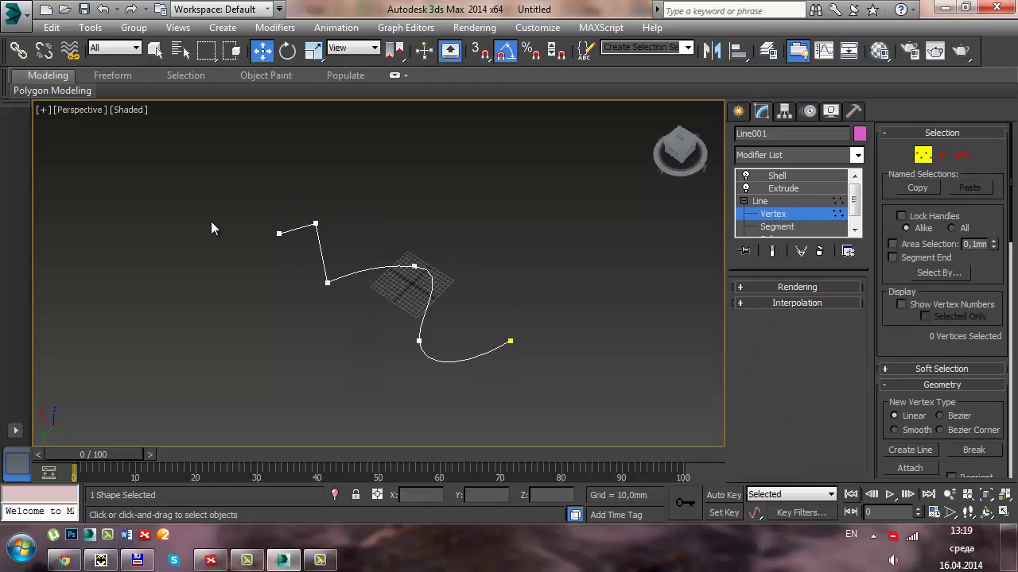
click(279, 234)
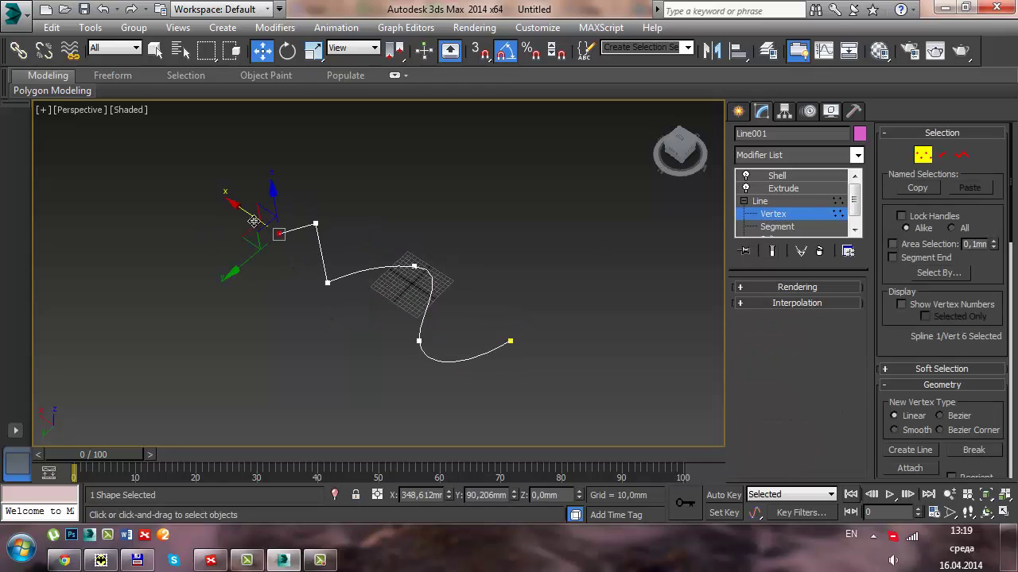
drag(268, 253, 209, 269)
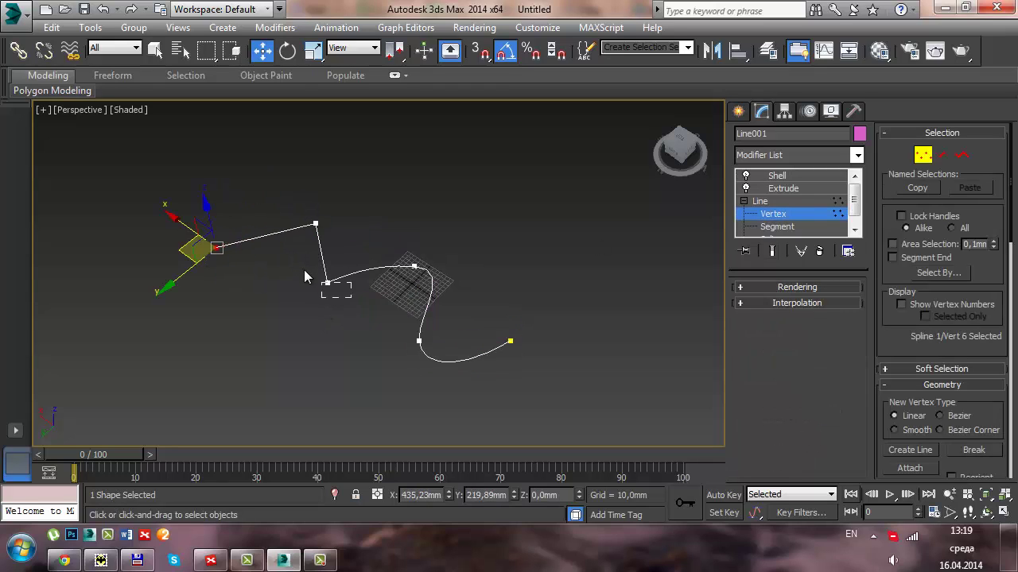
click(327, 282)
drag(328, 282, 280, 317)
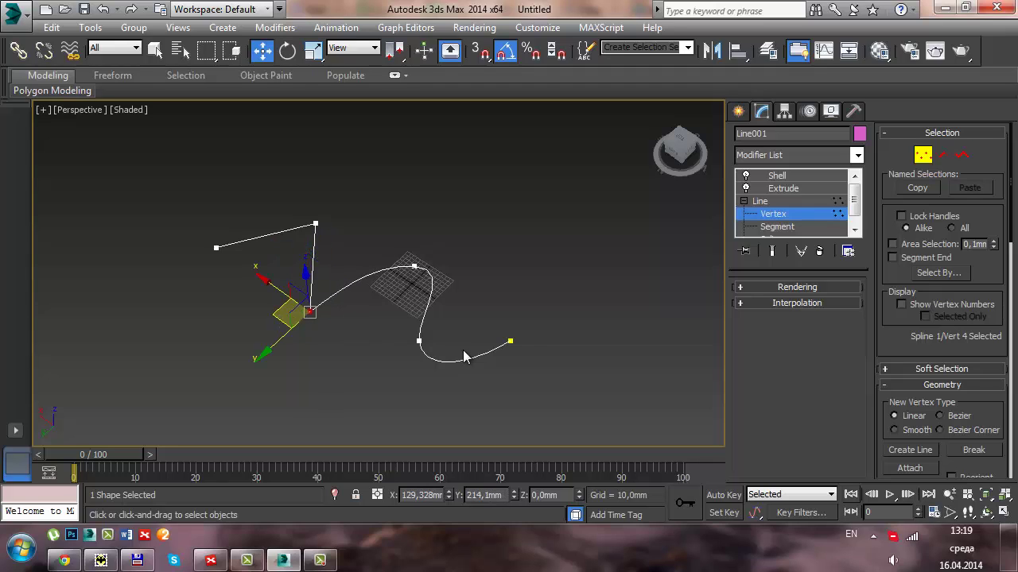
drag(544, 324, 396, 360)
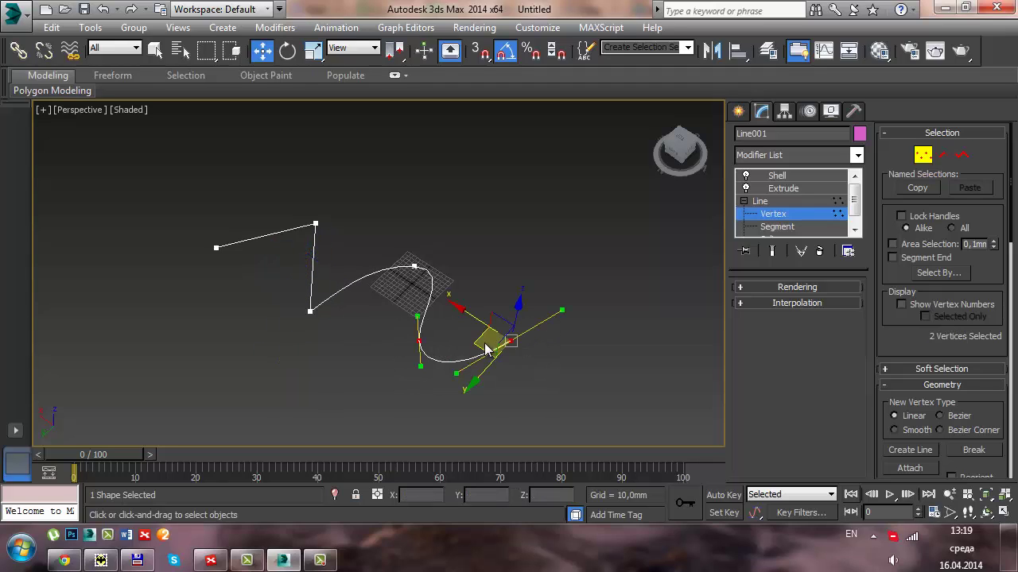
drag(491, 346, 515, 394)
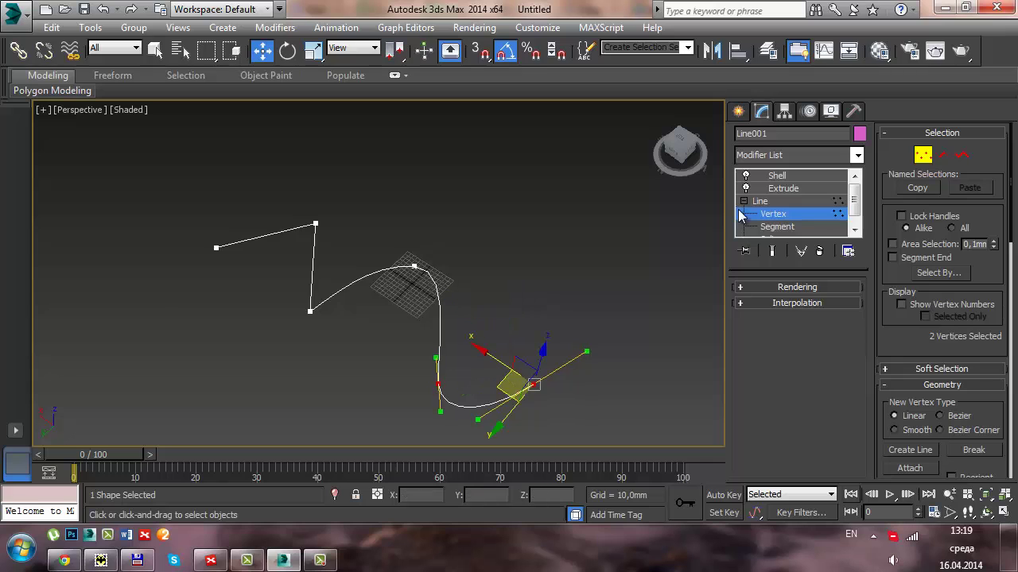
Leave vertex editing and view the wall with its shell thickness.
click(760, 201)
click(777, 175)
alt+middle_drag(540, 223, 457, 259)
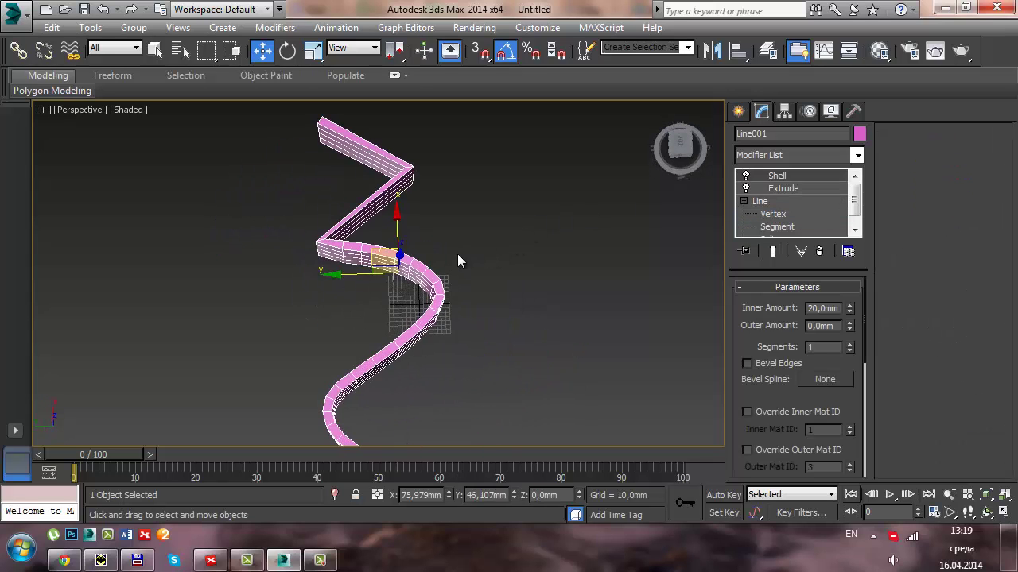
scroll(484, 231, down, 3)
scroll(520, 259, down, 2)
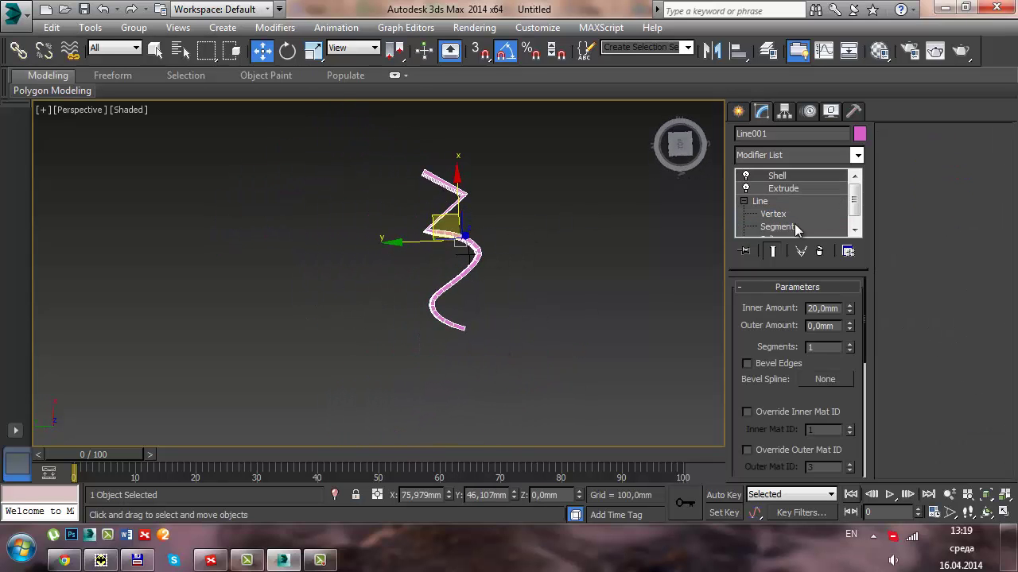
Move one more vertex to refine the wave, then return to the Shell level.
click(770, 213)
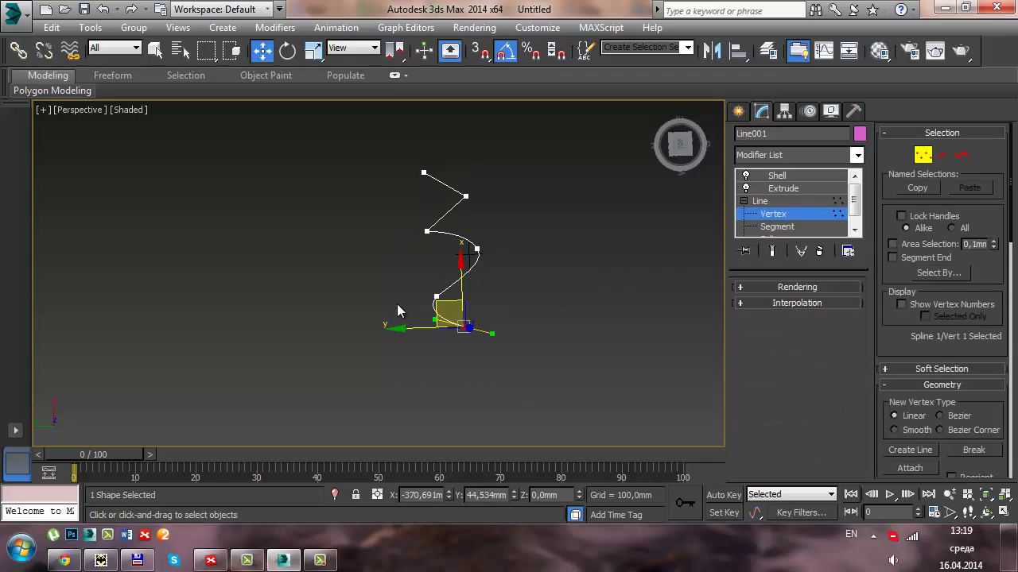
drag(448, 308, 415, 260)
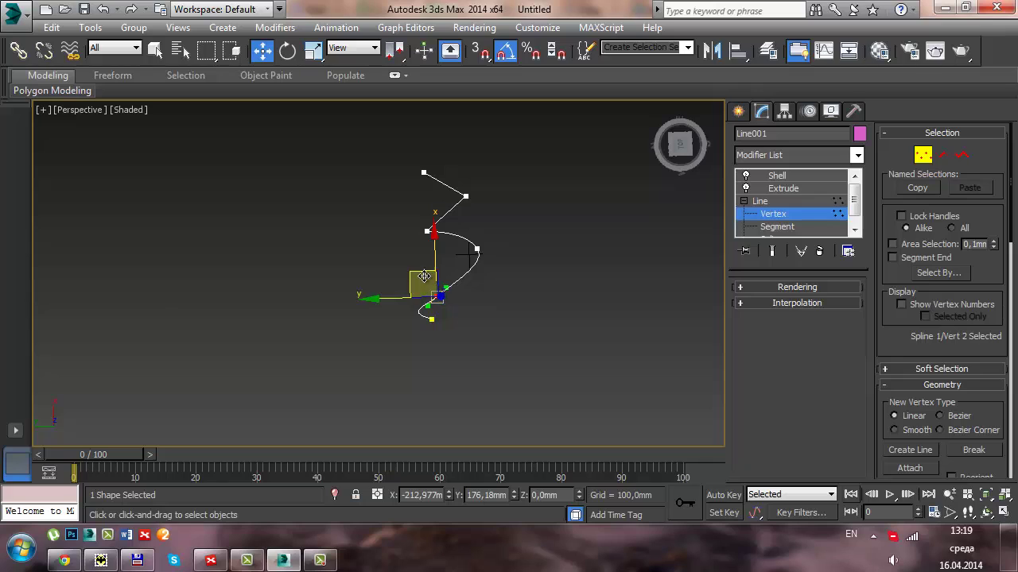
click(623, 261)
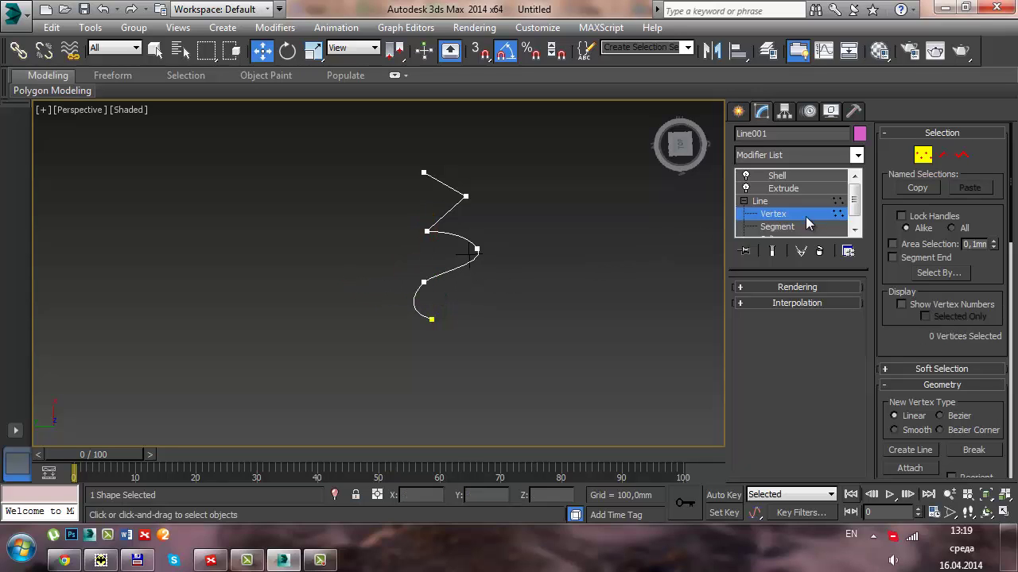
click(797, 176)
mouse_move(577, 249)
alt+middle_down()
mouse_move(527, 247)
mouse_move(502, 259)
alt+middle_up()
scroll(543, 231, up, 3)
Delete the Shell modifier from the wall and return to the Create panel's splines.
right_click(800, 179)
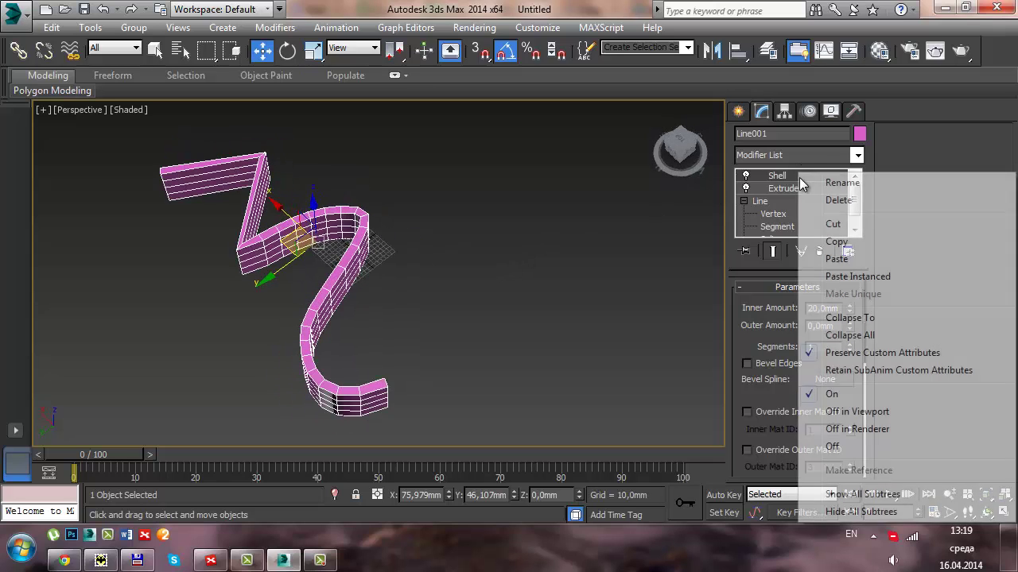
click(839, 201)
click(856, 155)
drag(859, 220, 860, 319)
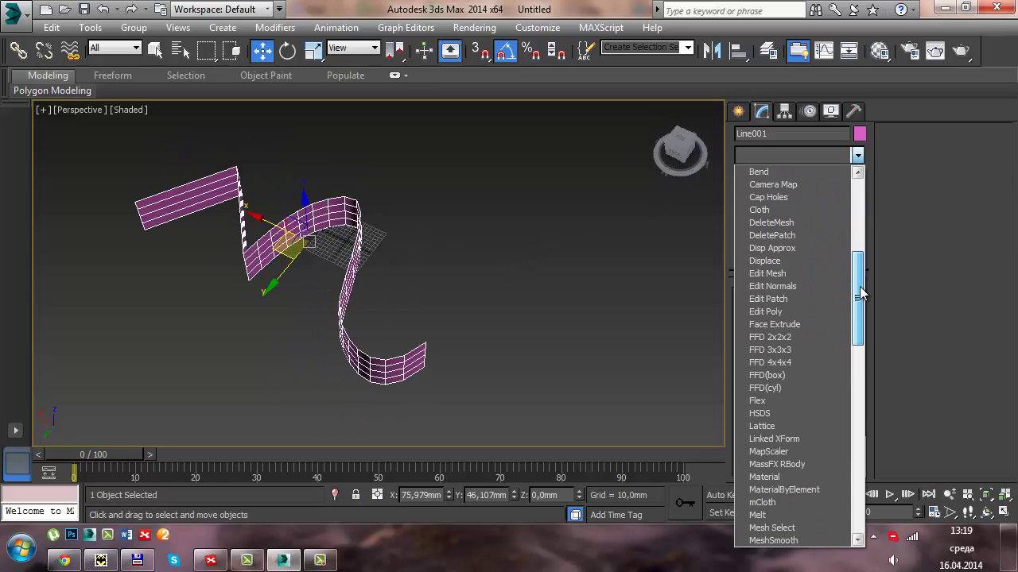
click(582, 318)
click(738, 110)
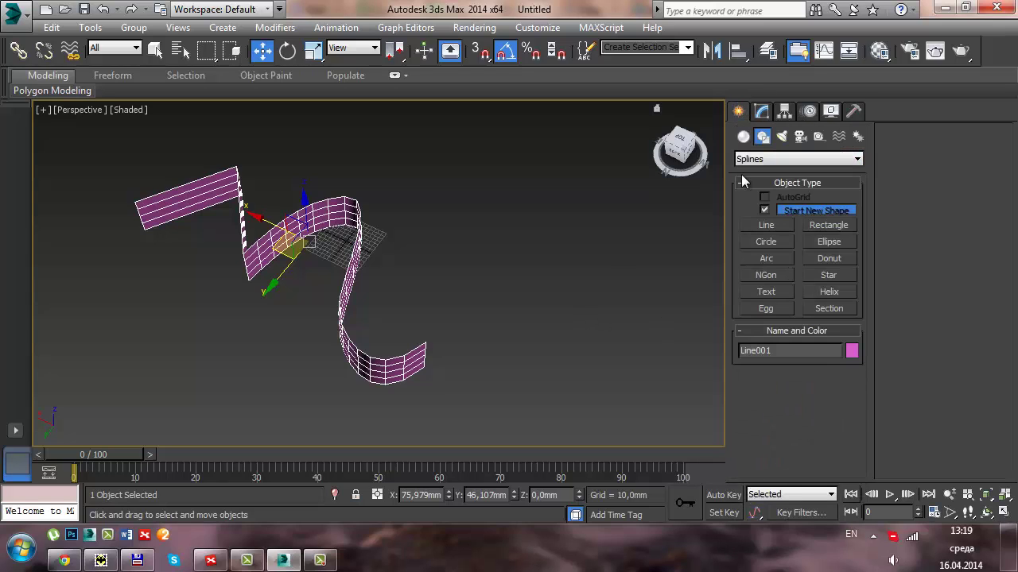
Draw a rectangle beside the wavy wall in the Perspective view.
click(807, 228)
mouse_move(488, 241)
mouse_down()
mouse_move(536, 321)
mouse_move(553, 324)
mouse_up()
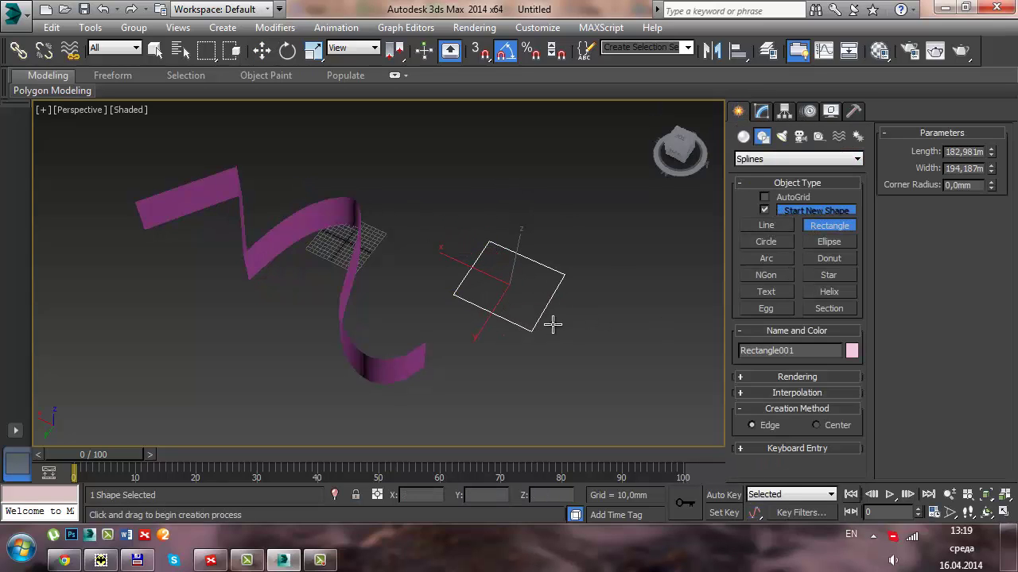
key(w)
mouse_move(577, 287)
alt+middle_down()
mouse_move(513, 265)
mouse_move(605, 215)
alt+middle_up()
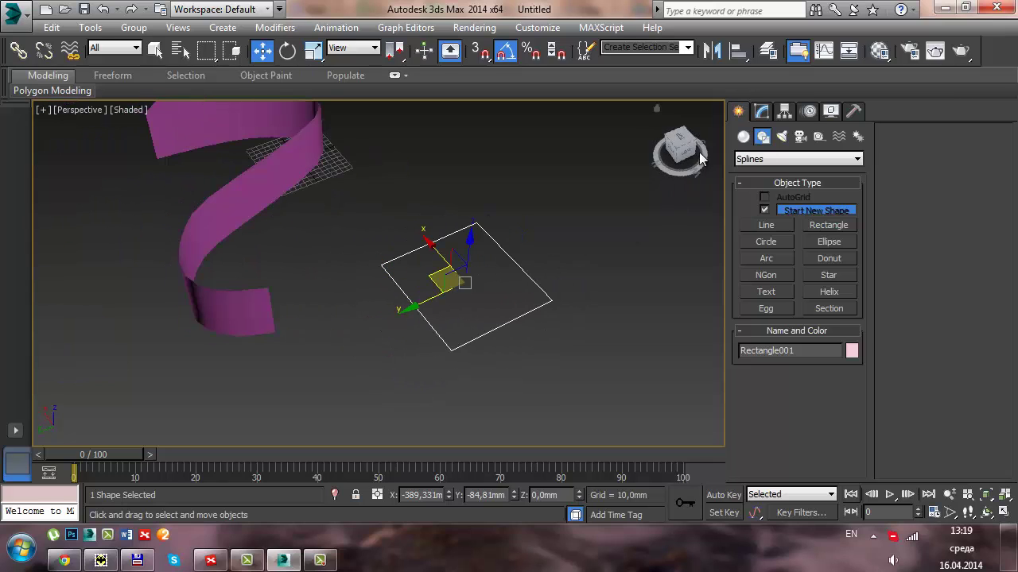
Apply a Bevel modifier to Rectangle001.
click(761, 110)
click(857, 156)
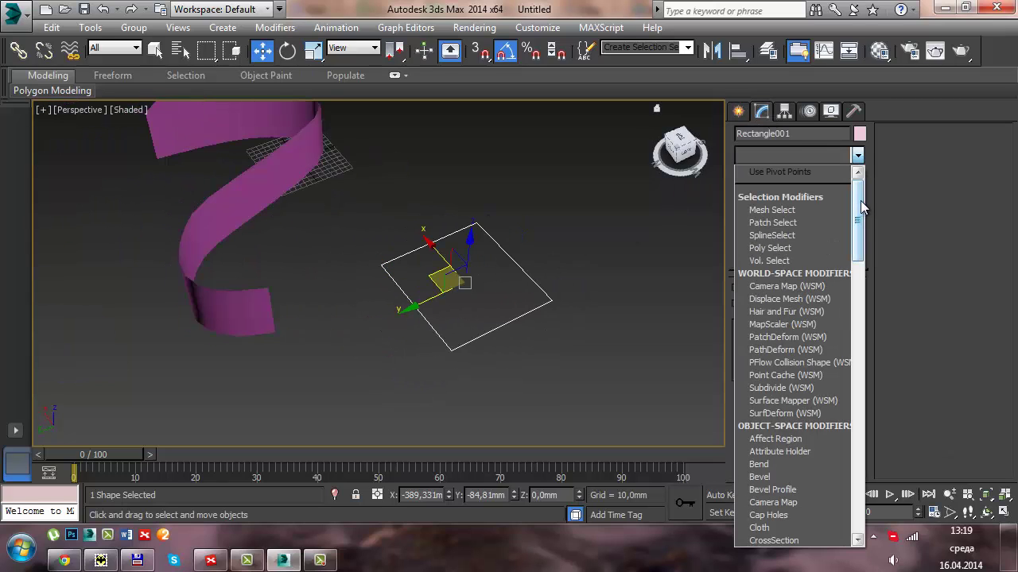
drag(863, 207, 862, 230)
click(759, 375)
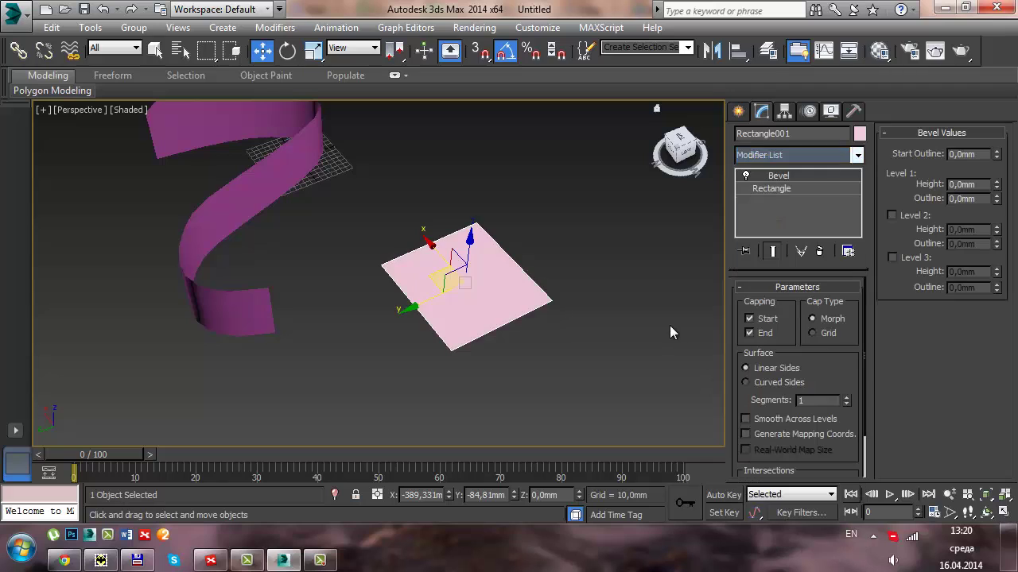
alt+middle_drag(669, 325, 550, 291)
scroll(549, 291, up, 3)
scroll(425, 313, up, 2)
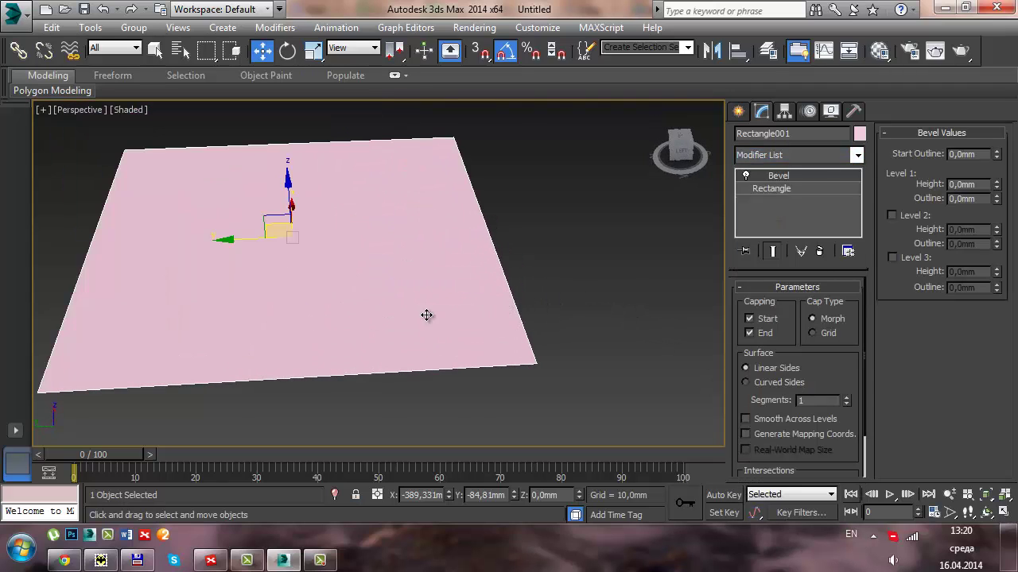
mouse_move(425, 313)
alt+middle_down()
mouse_move(586, 277)
mouse_move(516, 296)
mouse_move(561, 281)
alt+middle_up()
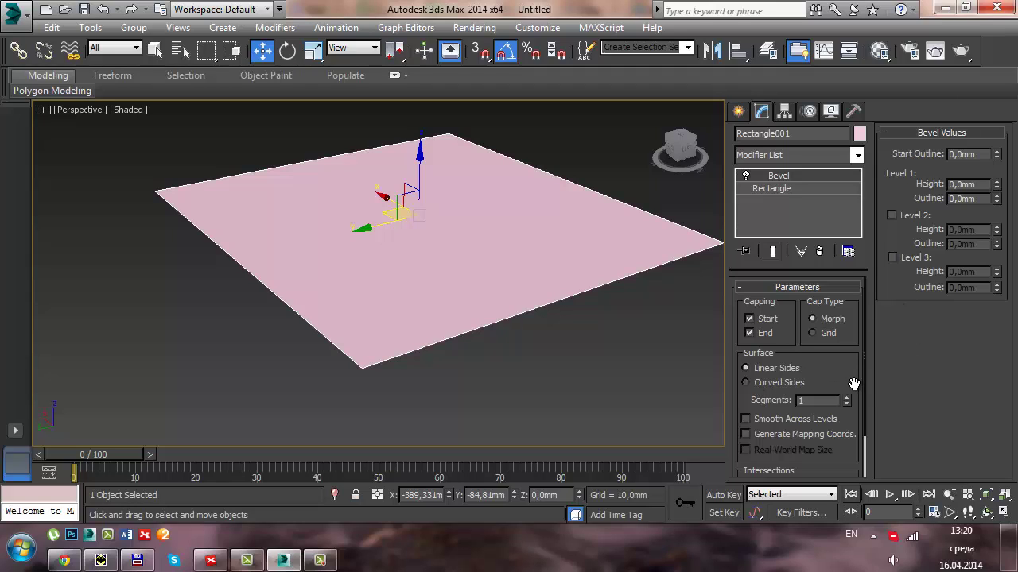
scroll(836, 334, down, 2)
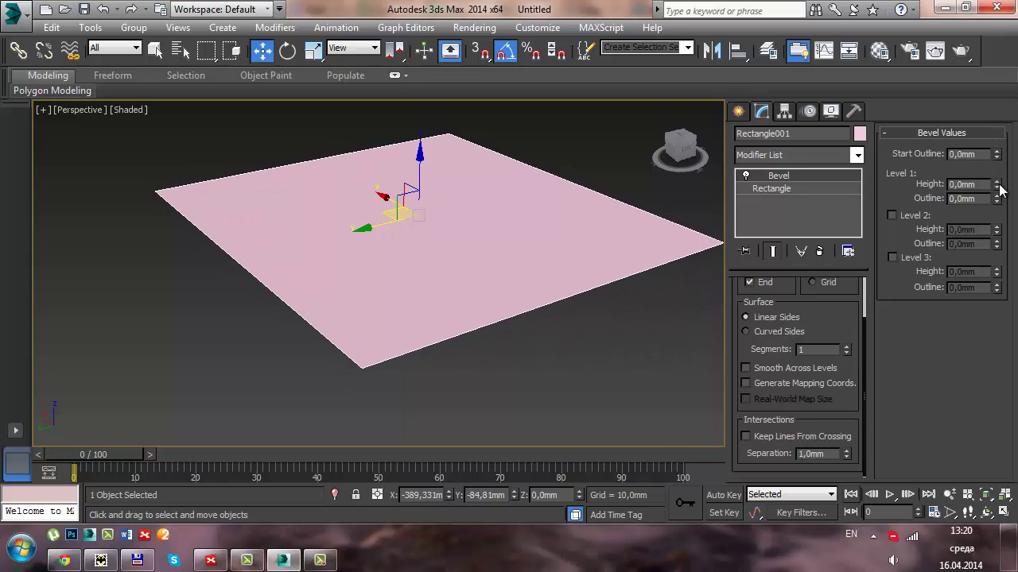
Set the Bevel Level 1 height to 5 mm.
drag(999, 189, 998, 165)
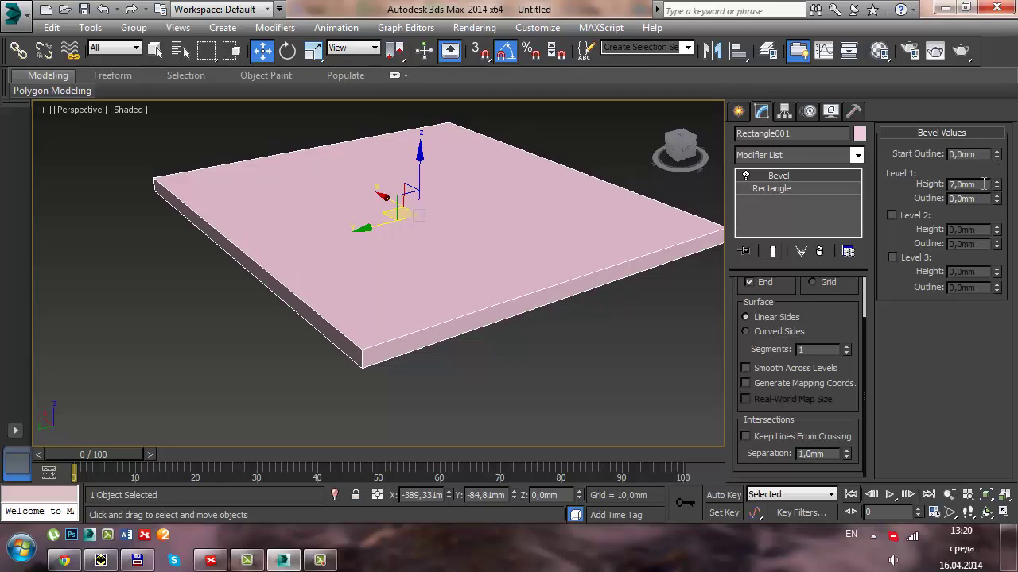
double_click(982, 183)
text(5)
key(Return)
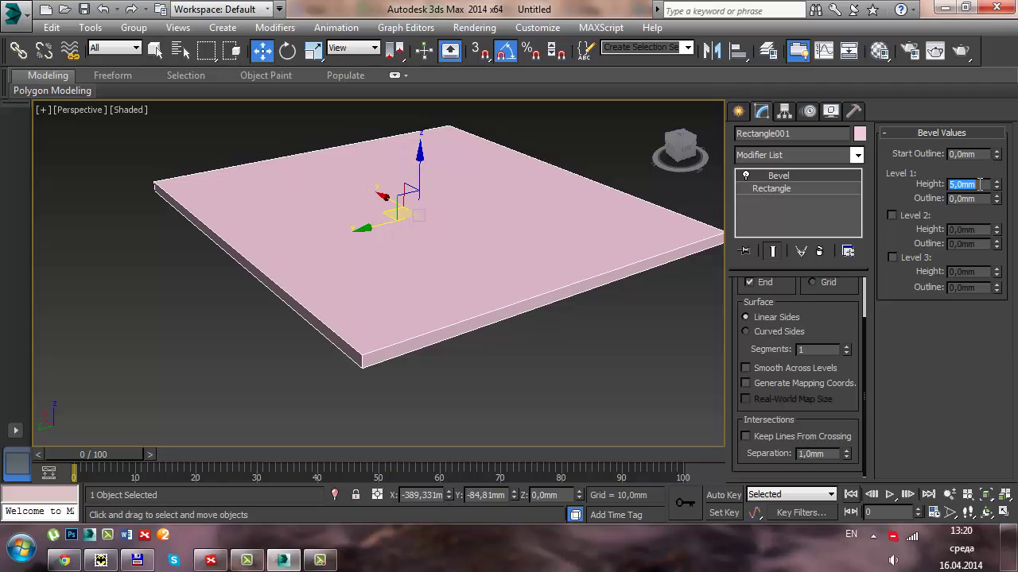
mouse_move(998, 201)
mouse_down()
mouse_move(1002, 294)
mouse_move(993, 187)
mouse_move(994, 199)
mouse_up()
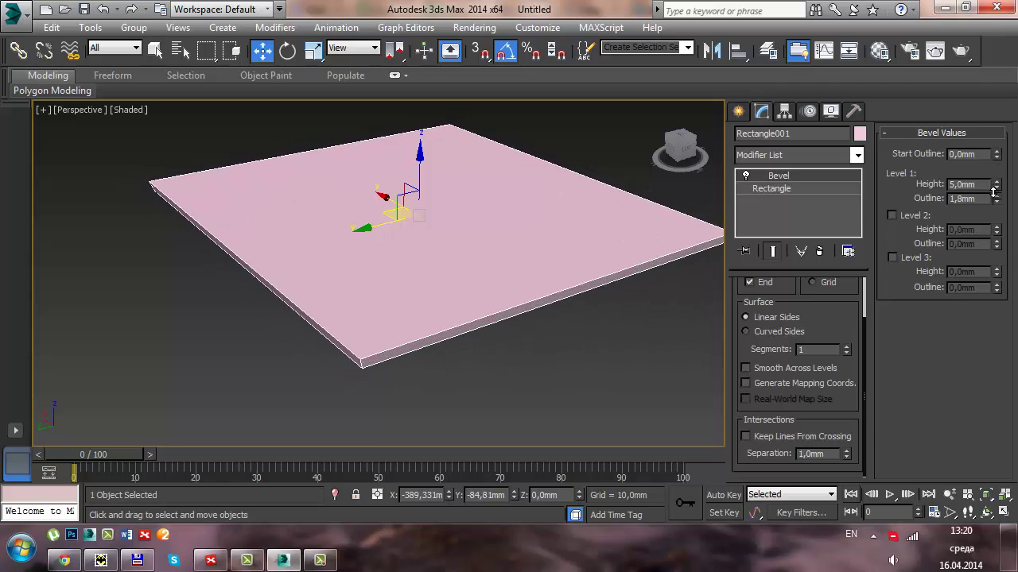
Enable bevel Level 2 with a 2 mm height and a slight inward outline.
click(892, 217)
click(983, 230)
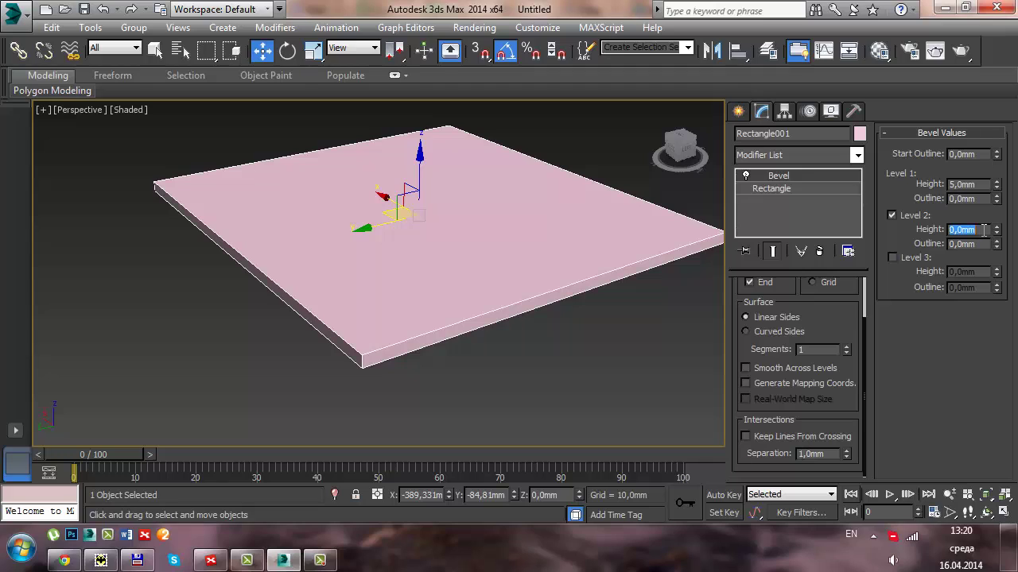
text(2)
key(Return)
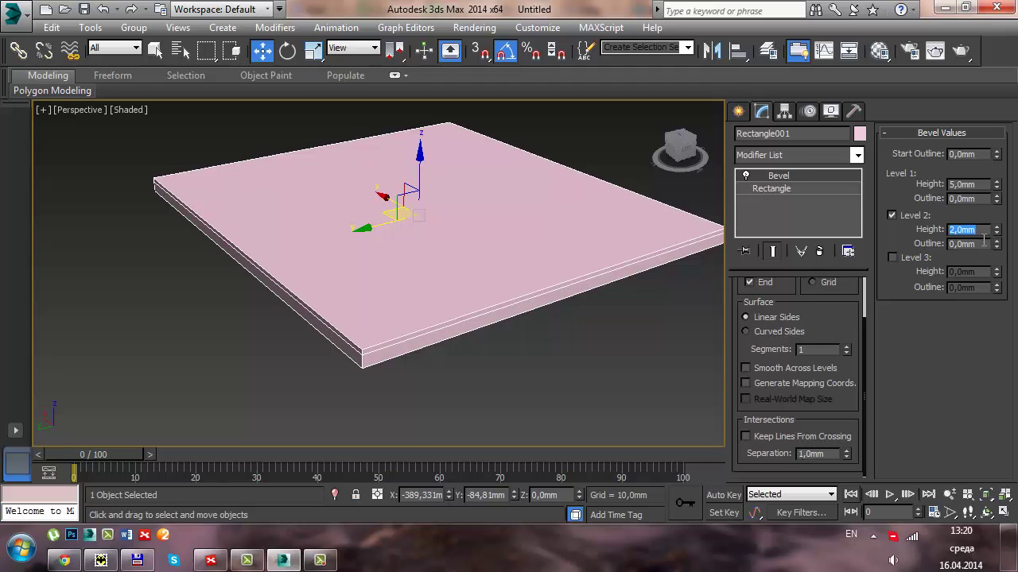
drag(997, 245, 997, 251)
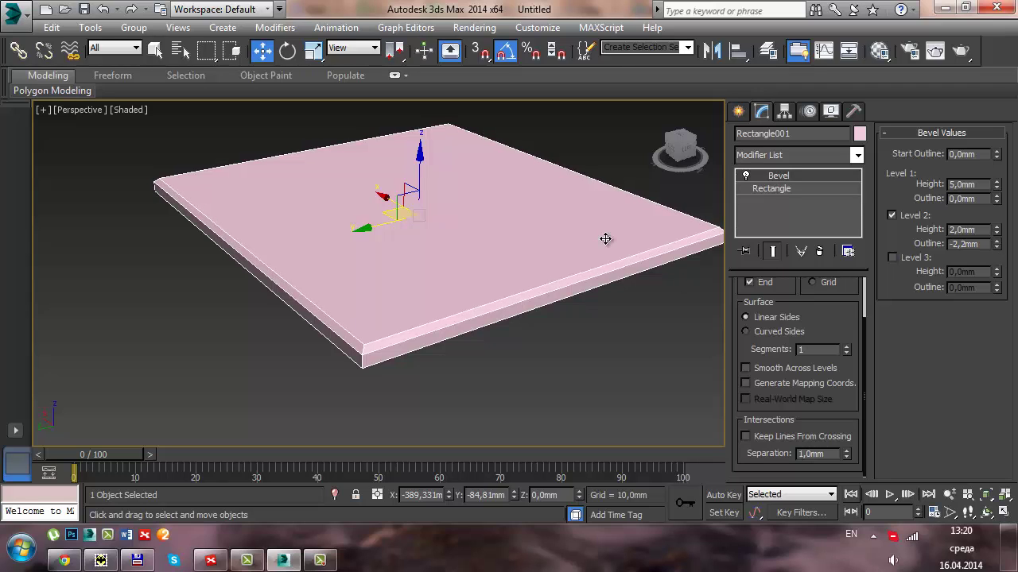
mouse_move(513, 256)
alt+middle_down()
mouse_move(474, 297)
mouse_move(546, 318)
mouse_move(569, 280)
alt+middle_up()
scroll(569, 281, up, 2)
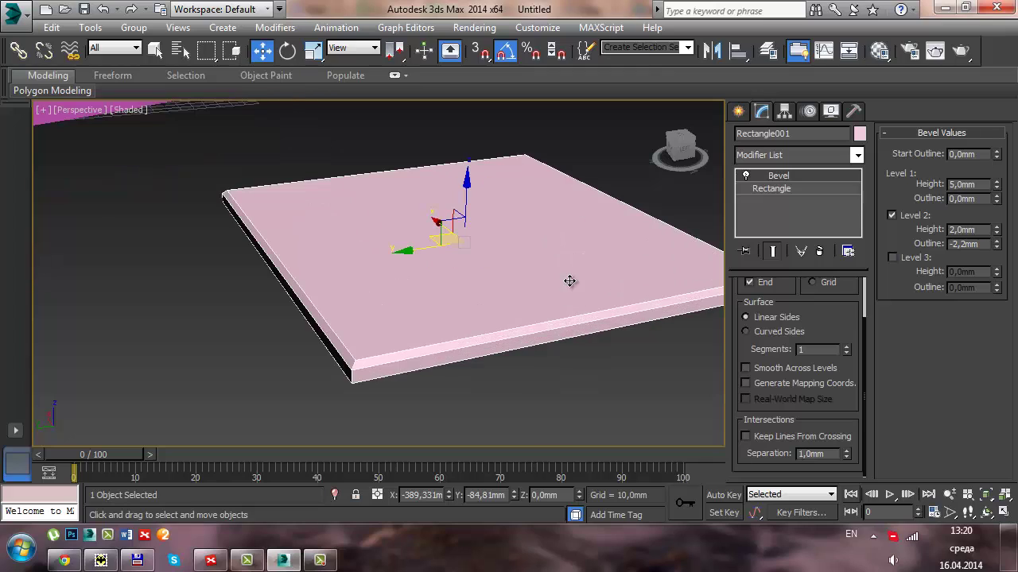
scroll(556, 288, up, 1)
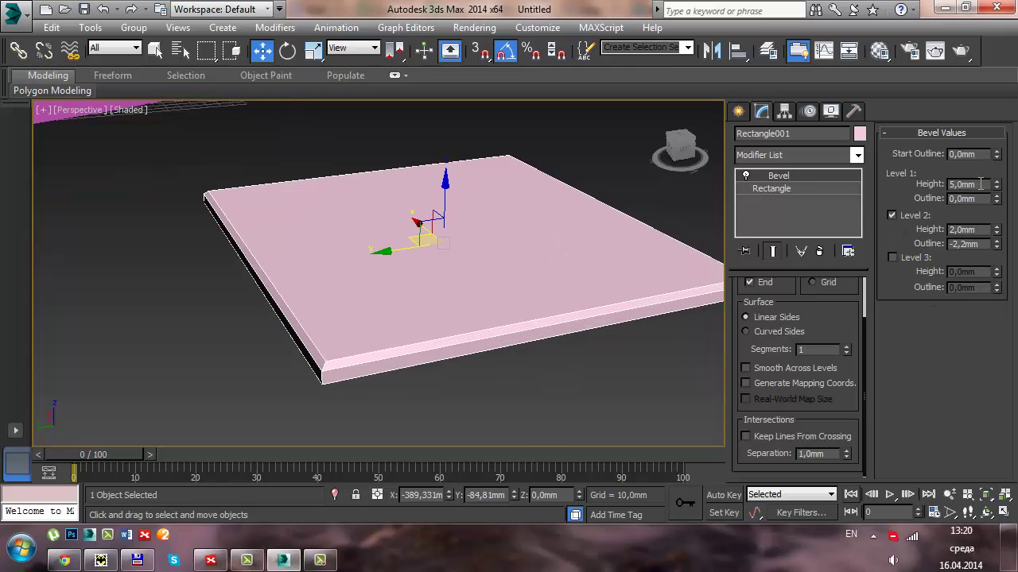
Change Level 2 to 1 mm height, -1 mm outline; set Level 3 to 1 mm, -2 mm.
double_click(979, 228)
text(1)
key(Tab)
text(-1)
key(Return)
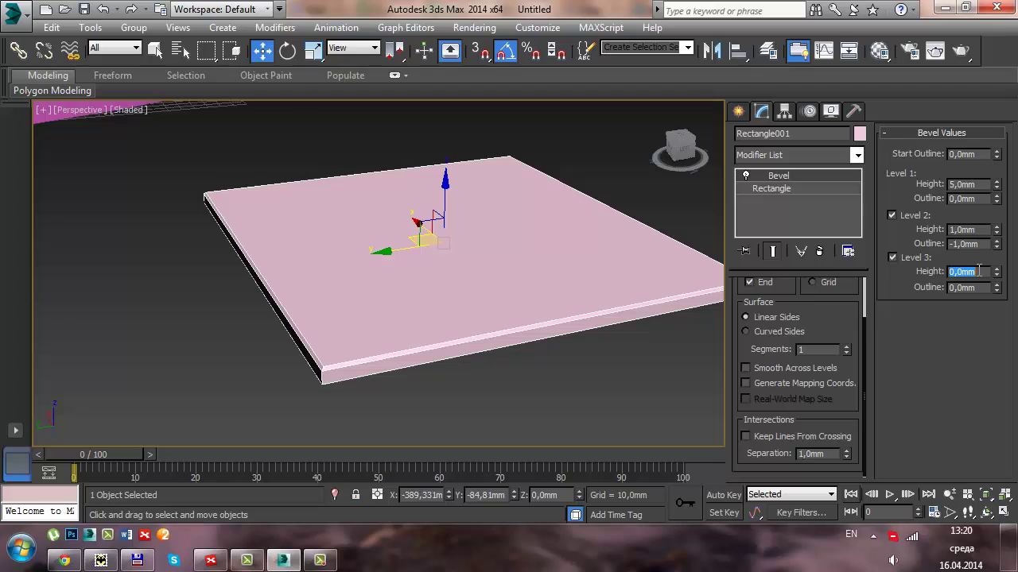
text(1)
key(Return)
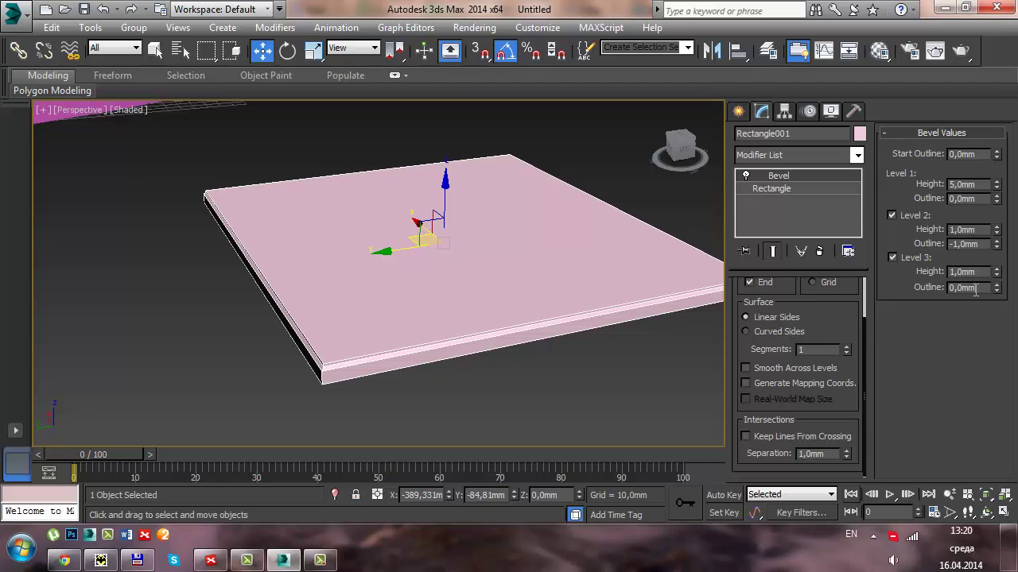
text(2)
key(Return)
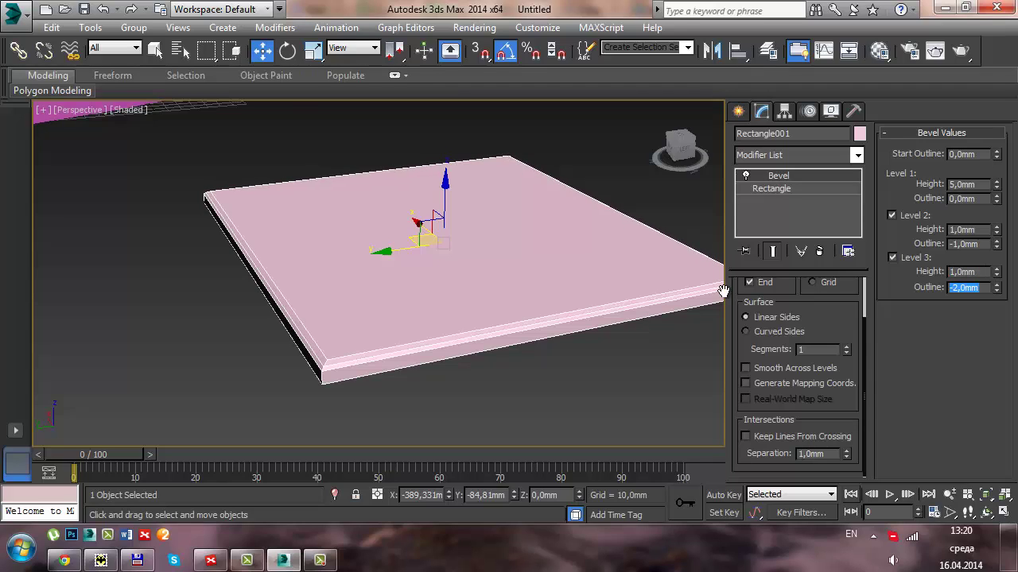
Reduce the Level 2 outline to -0,4 mm.
mouse_move(723, 291)
alt+middle_down()
mouse_move(434, 283)
mouse_move(414, 259)
mouse_move(453, 280)
alt+middle_up()
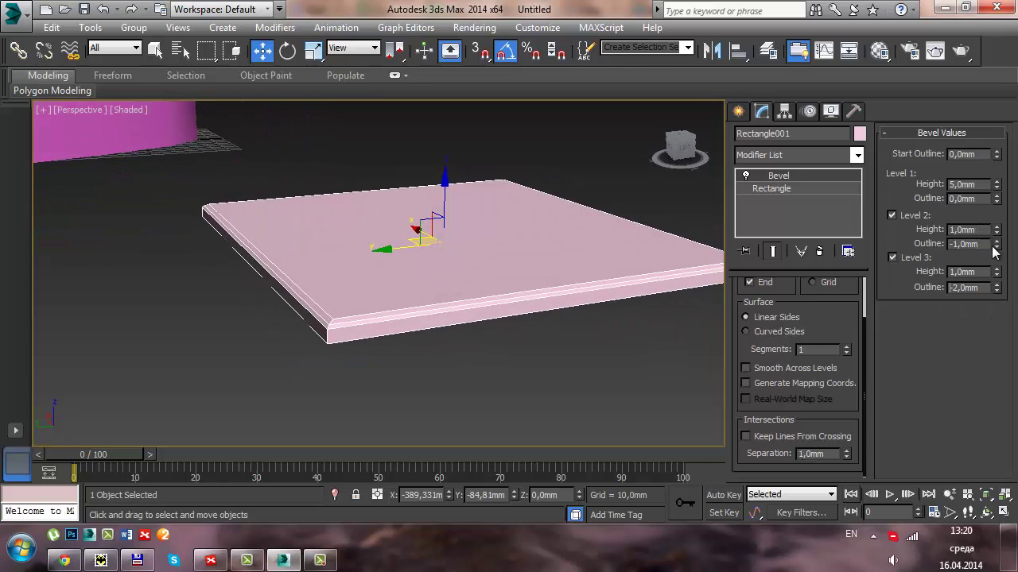
drag(997, 245, 998, 238)
alt+middle_drag(509, 270, 547, 296)
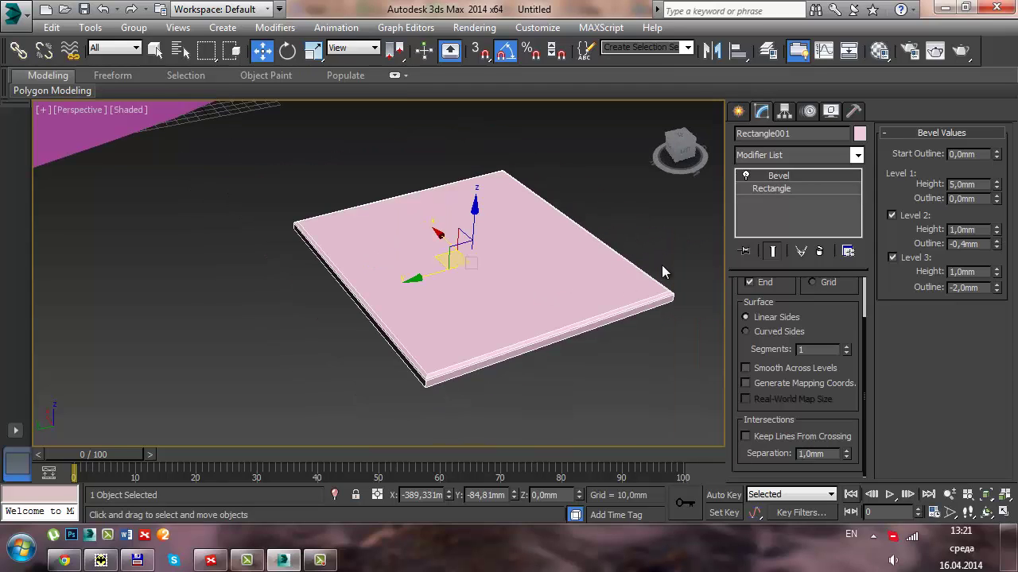
Hide the Bevel result to show the plain rectangle outline beside the wall.
click(746, 176)
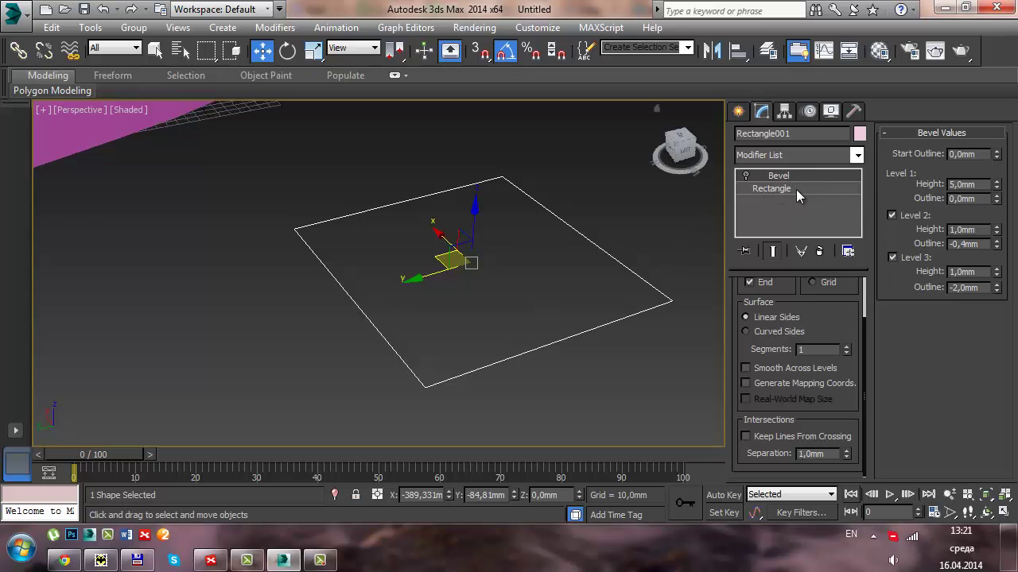
scroll(532, 255, down, 3)
alt+middle_drag(531, 255, 438, 315)
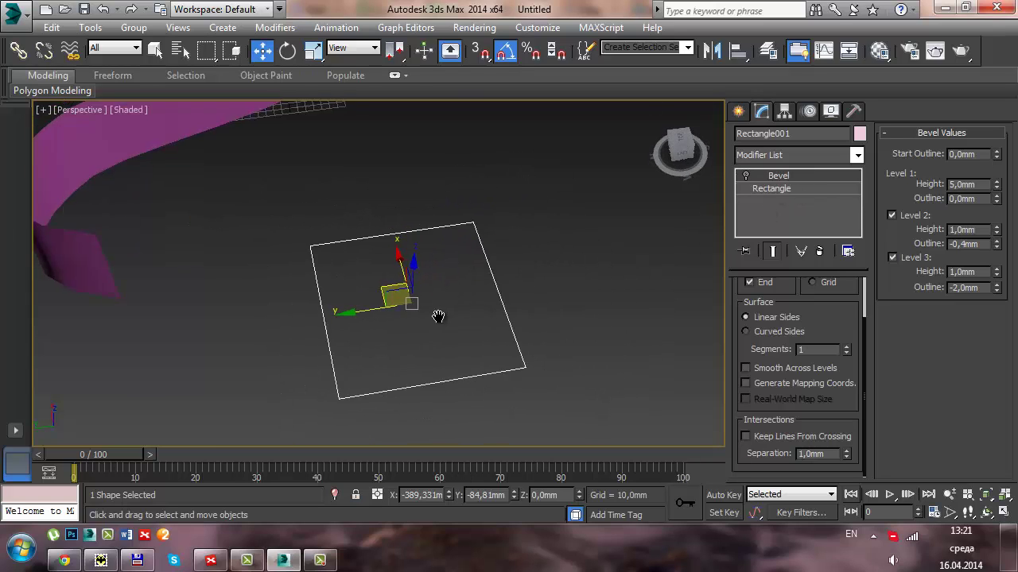
Turn on 2.5D vertex snapping and Shift-drag a copy of the rectangle from its corner.
drag(477, 51, 481, 101)
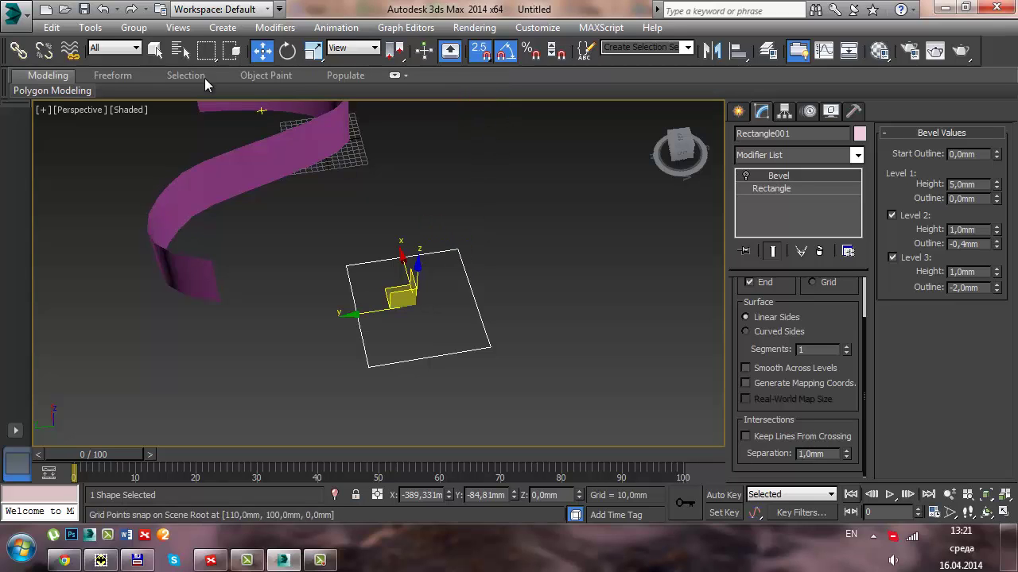
right_click(481, 53)
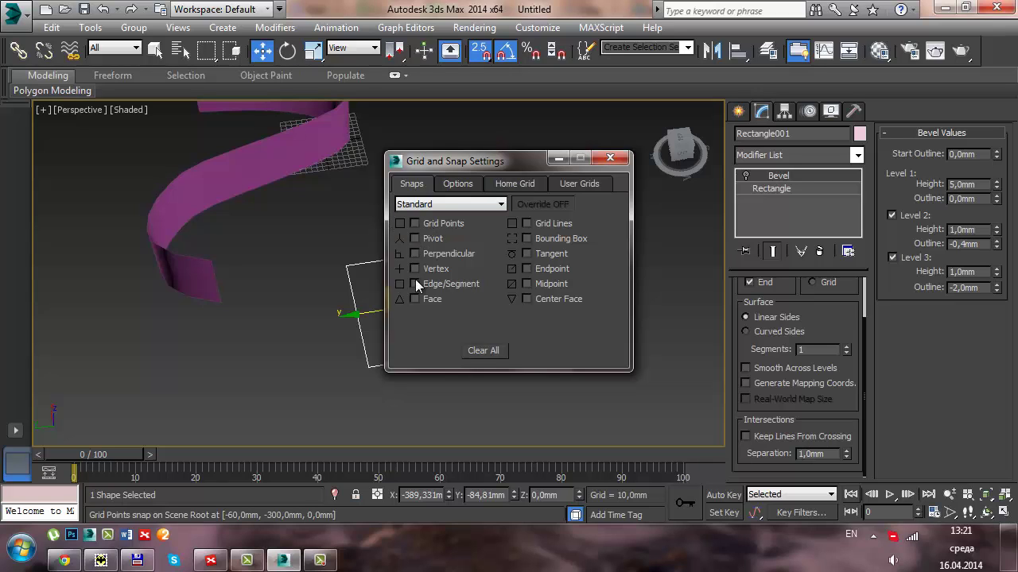
click(611, 159)
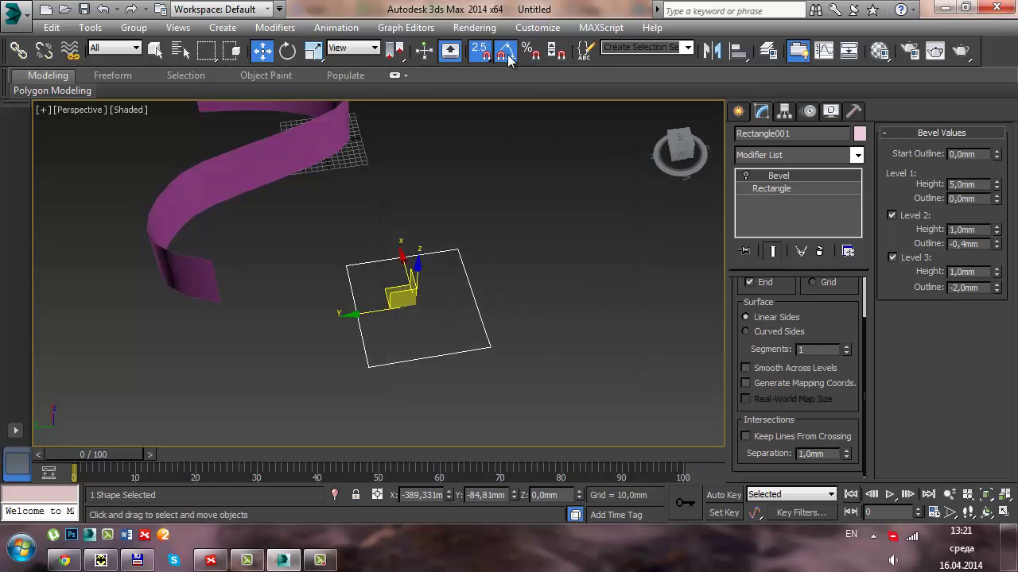
right_click(481, 53)
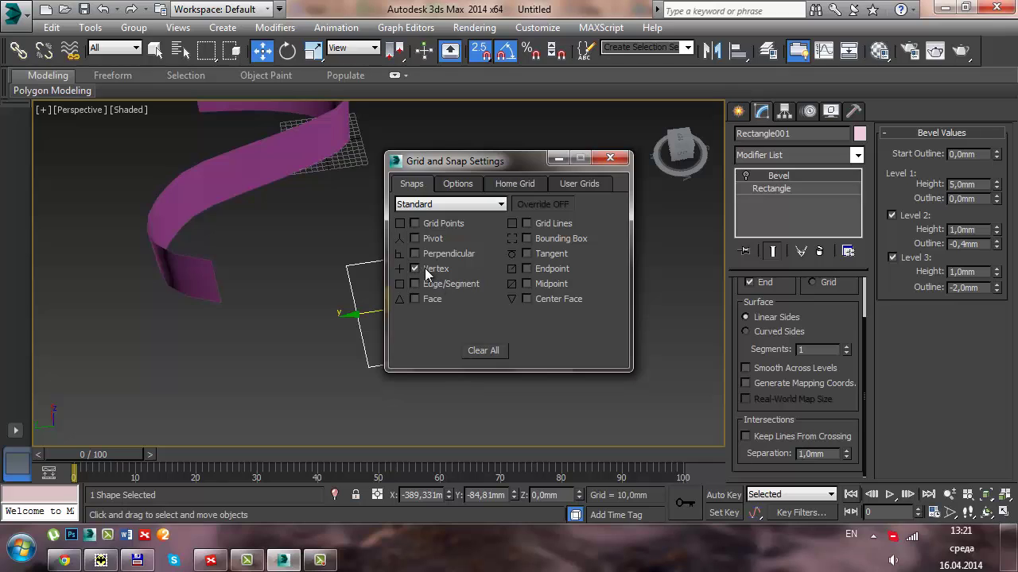
click(610, 157)
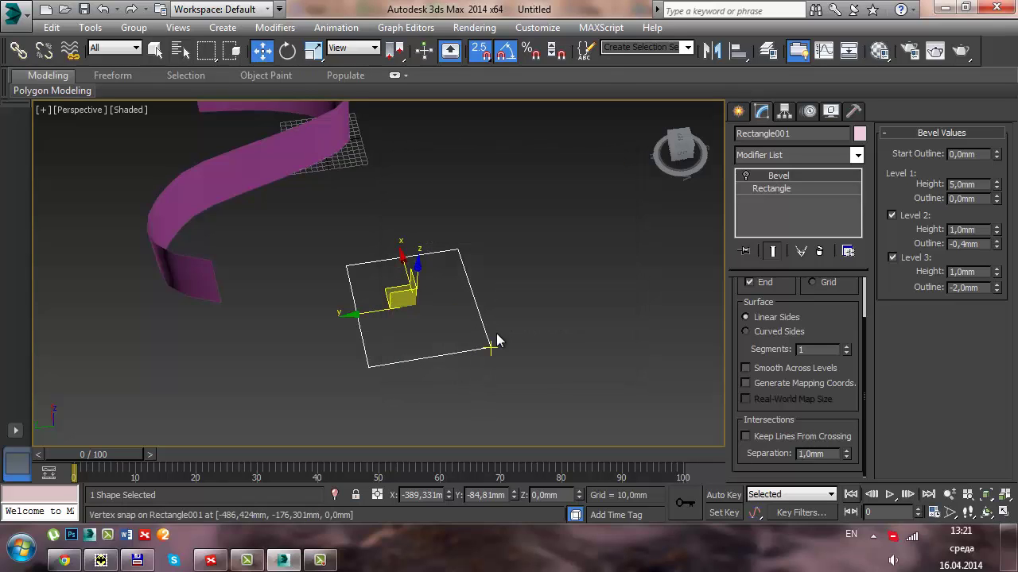
alt+middle_drag(486, 347, 477, 373)
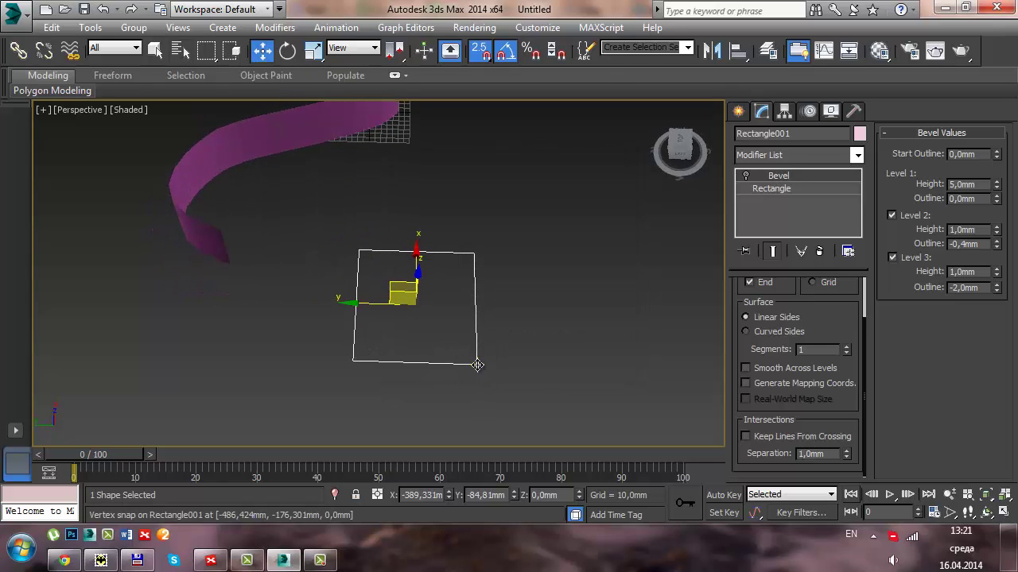
mouse_move(353, 360)
mouse_down()
mouse_move(502, 367)
mouse_move(480, 366)
mouse_up()
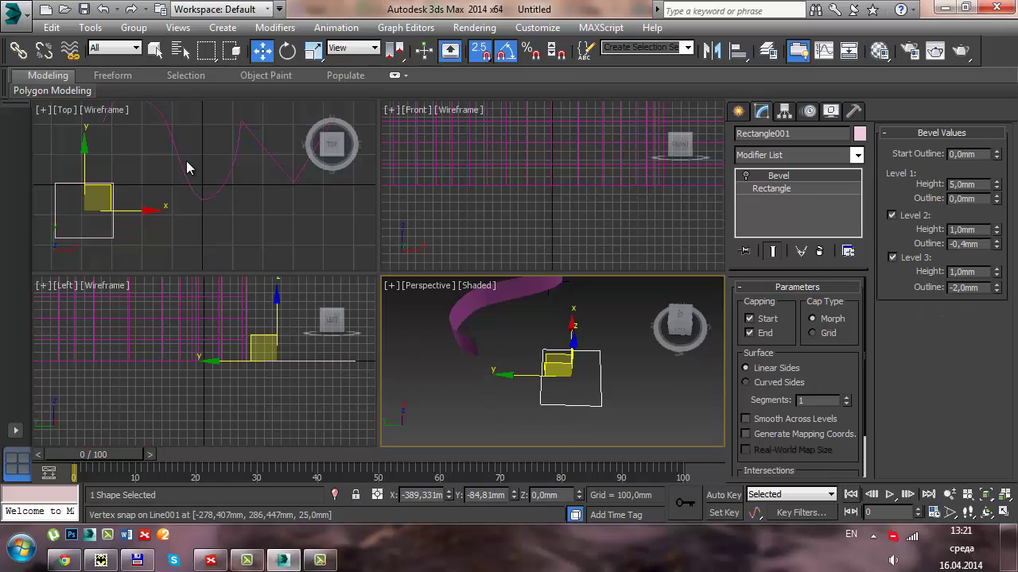
In a maximized Top view, make 4 snapped instance copies forming a row of five tiles.
key(alt+w)
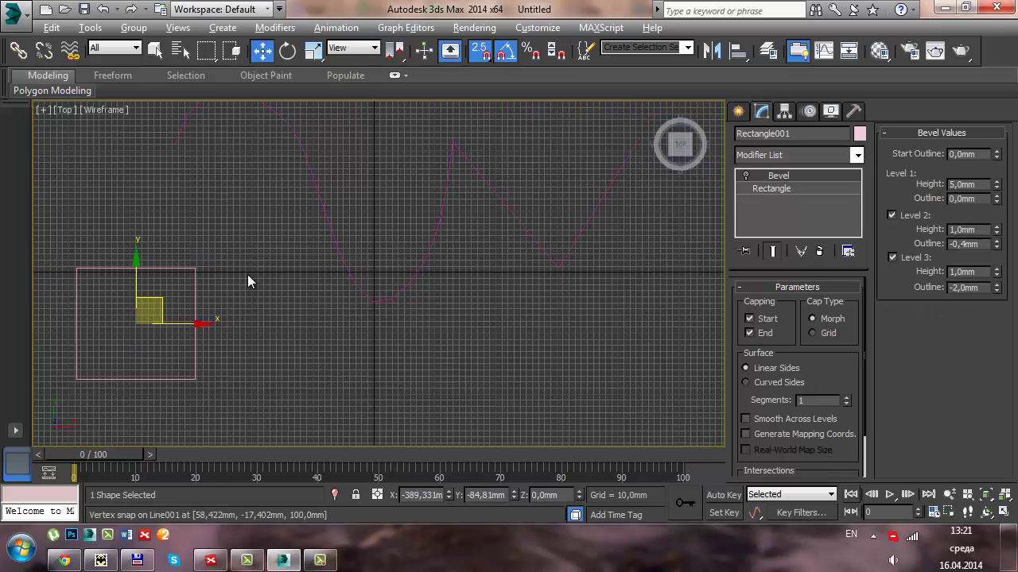
middle_drag(247, 281, 427, 227)
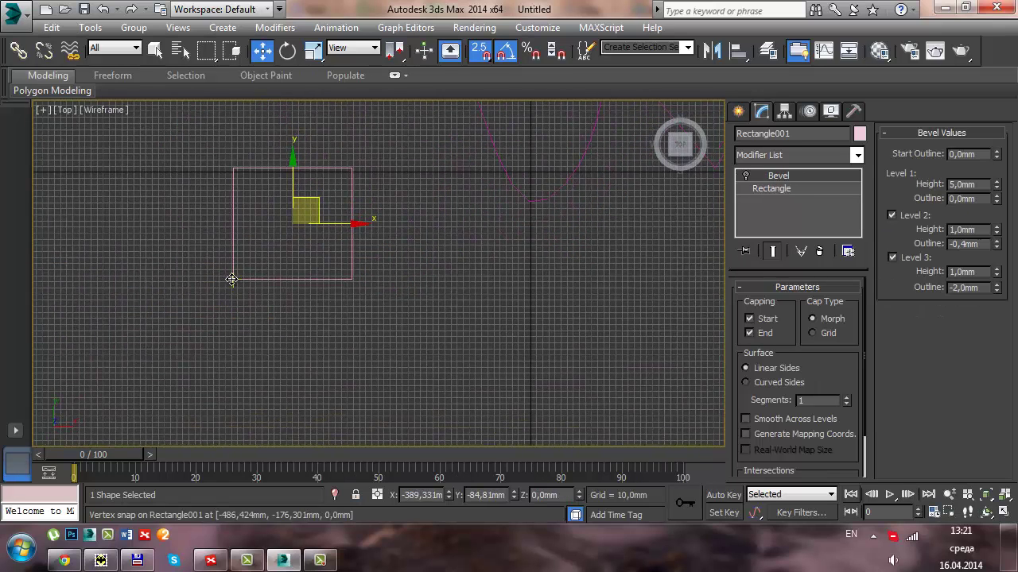
shift+drag(231, 279, 352, 279)
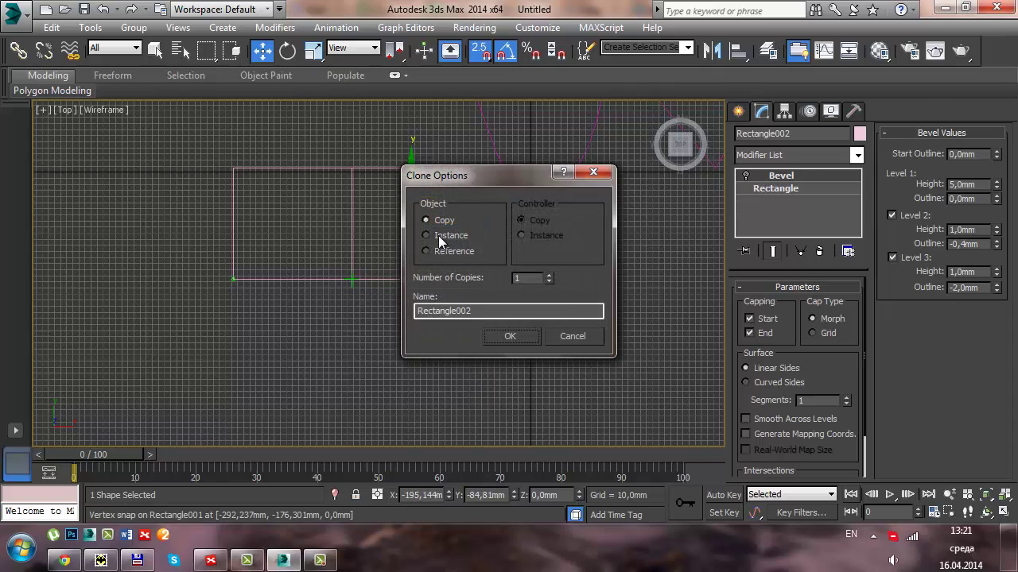
click(438, 235)
click(548, 275)
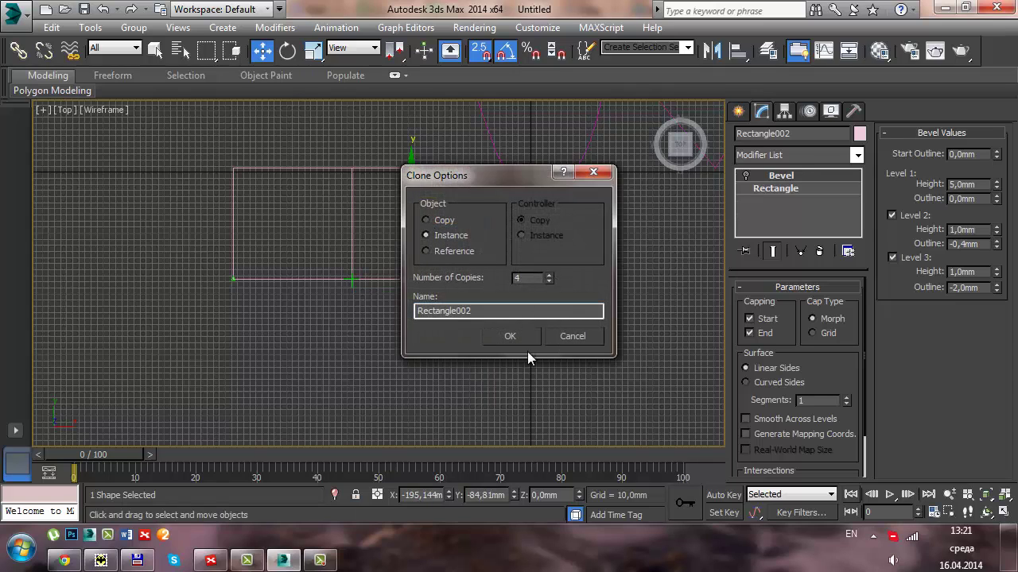
click(510, 337)
Select the five-tile row and instance it into 3 more rows below.
scroll(451, 319, down, 1)
scroll(592, 332, down, 1)
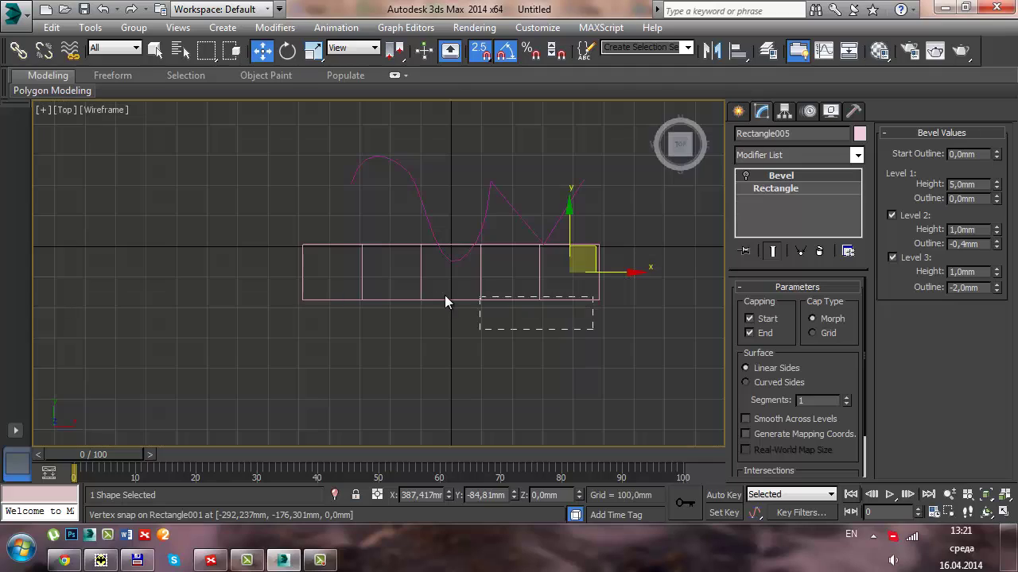
drag(602, 333, 389, 296)
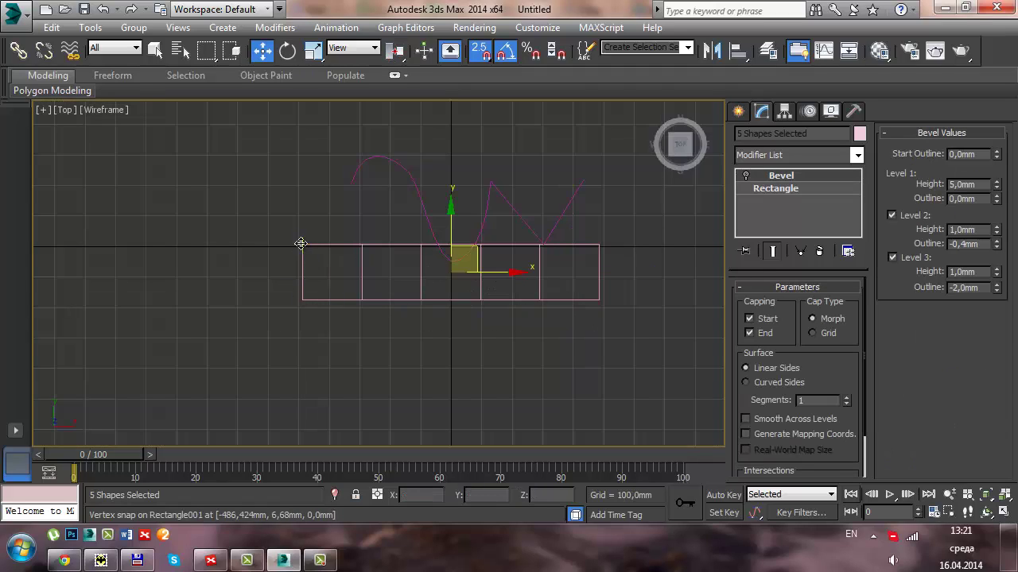
shift+drag(300, 244, 301, 300)
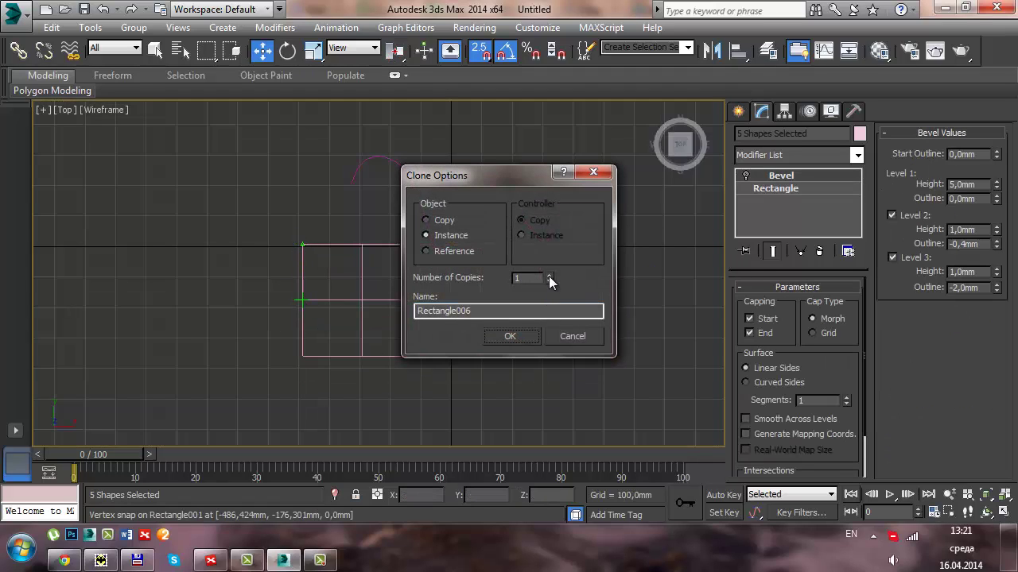
click(549, 275)
click(549, 275)
click(513, 344)
scroll(517, 350, up, 2)
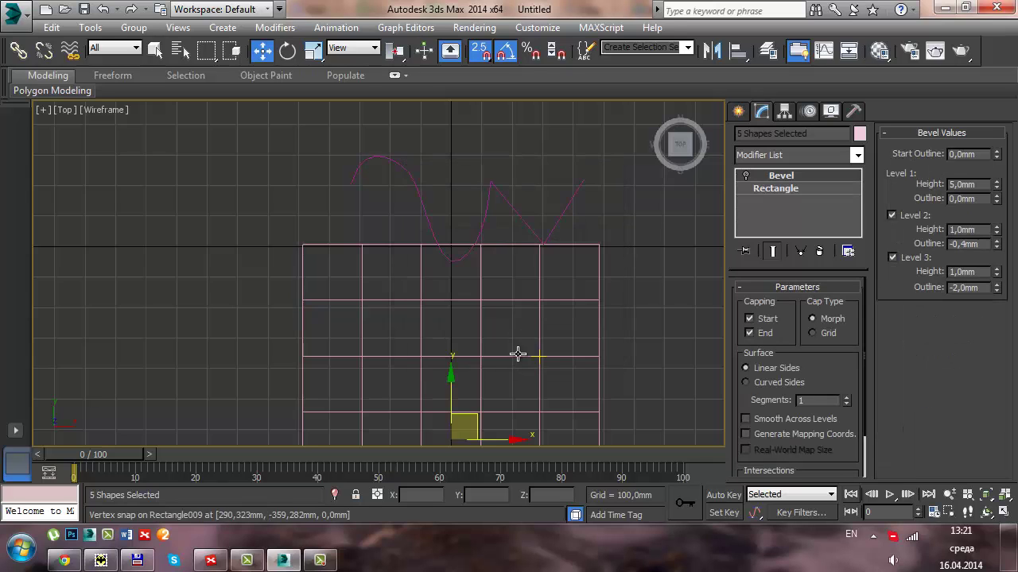
scroll(470, 246, down, 1)
key(alt+w)
key(alt+w)
Turn on the Bevel modifier result so the tiles display as bevelled slabs.
scroll(616, 317, down, 4)
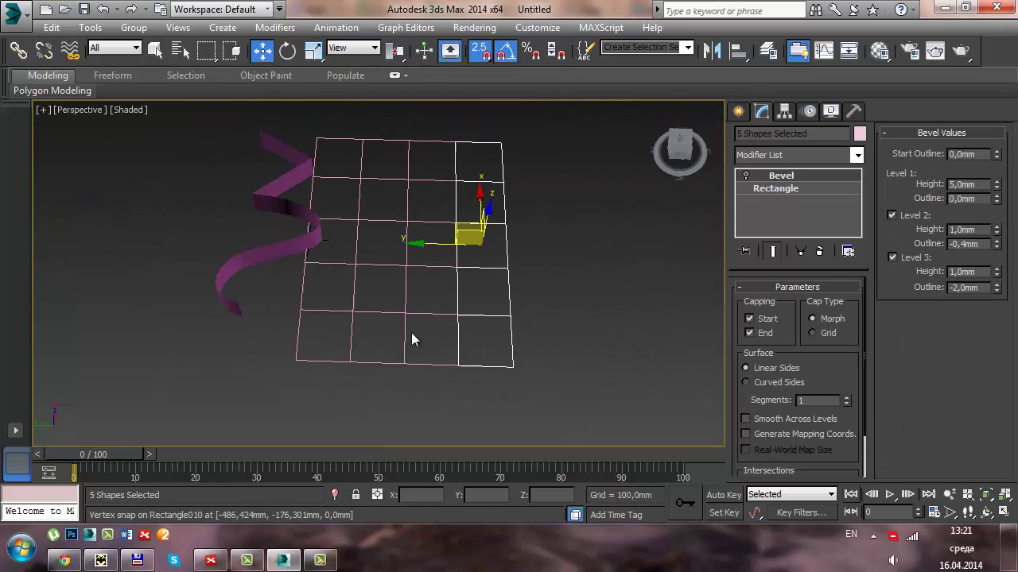
click(745, 176)
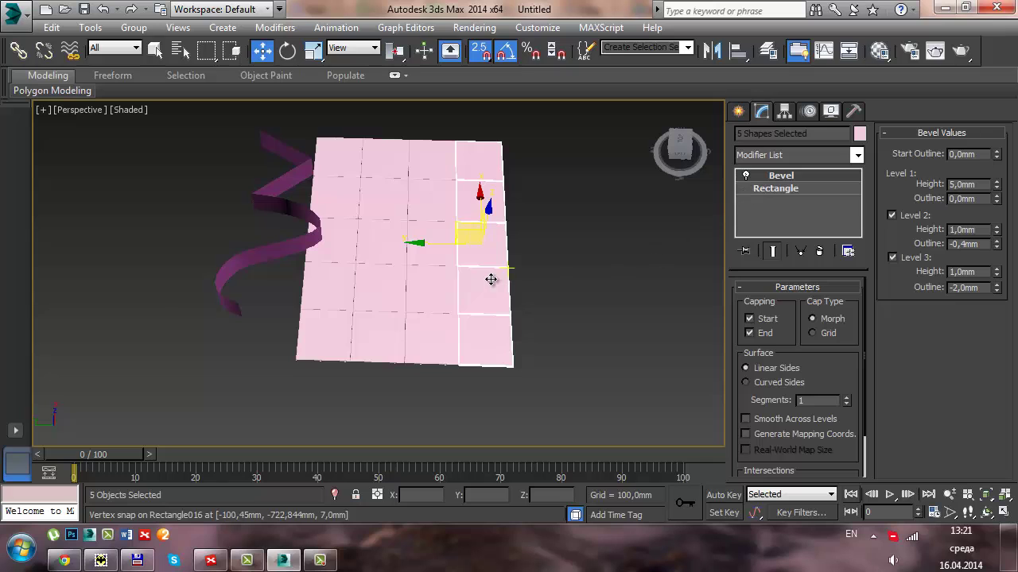
mouse_move(490, 277)
alt+middle_down()
mouse_move(562, 270)
mouse_move(547, 254)
mouse_move(647, 272)
alt+middle_up()
scroll(541, 273, up, 2)
scroll(542, 273, up, 2)
click(613, 305)
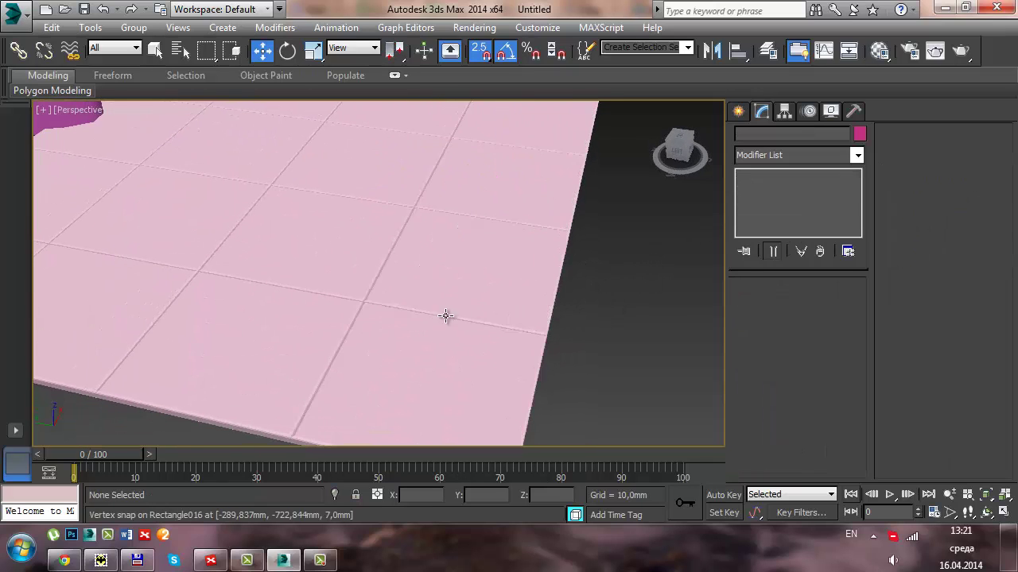
middle_drag(447, 315, 515, 284)
scroll(459, 285, up, 2)
scroll(480, 345, down, 3)
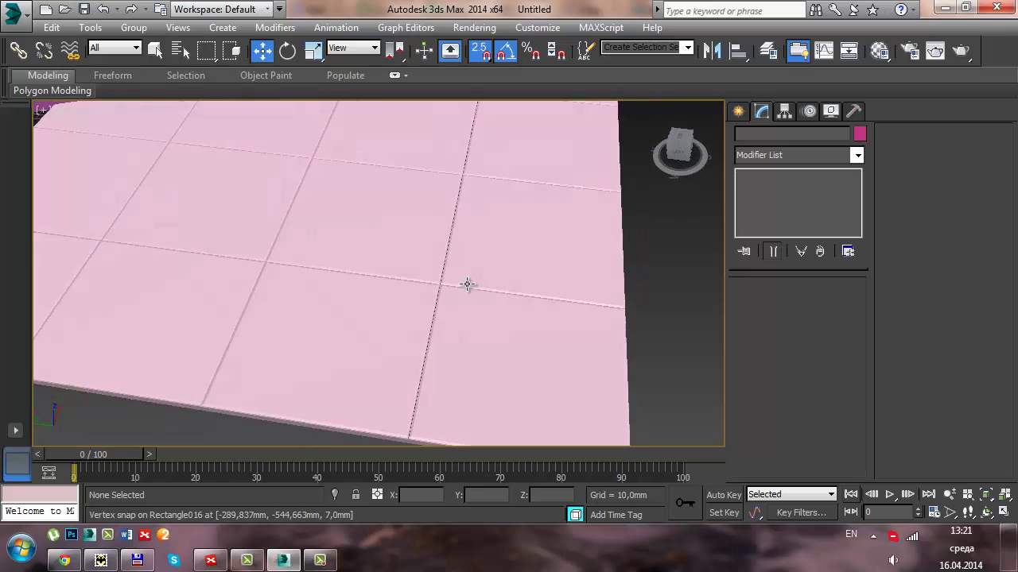
scroll(466, 283, down, 2)
mouse_move(461, 220)
middle_down()
mouse_move(550, 276)
mouse_move(526, 245)
mouse_move(541, 311)
middle_up()
scroll(550, 276, up, 2)
scroll(545, 275, up, 2)
Set the tiles' Bevel Start Outline to -0,5 mm to narrow the seams.
click(503, 309)
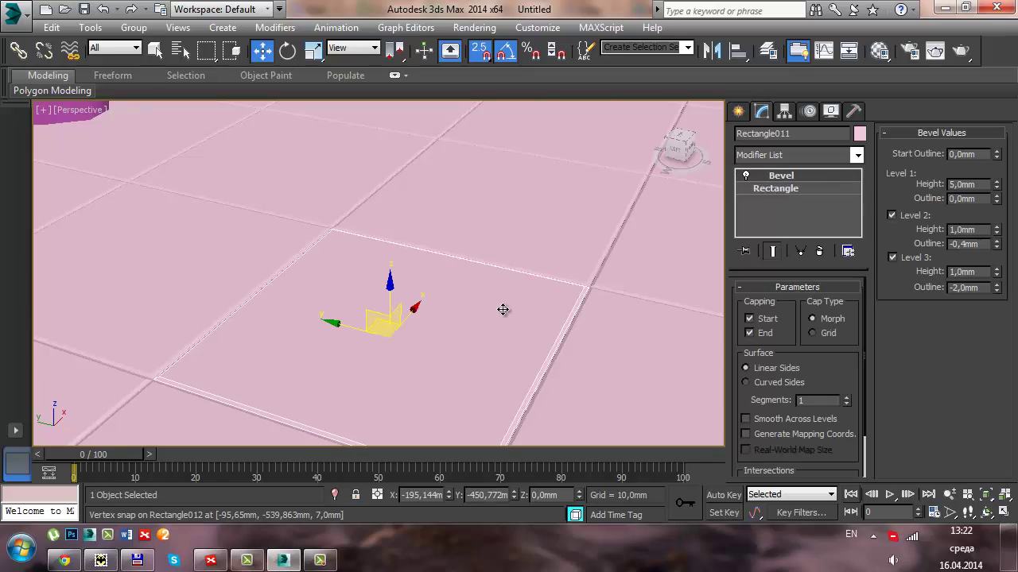
click(641, 343)
mouse_move(461, 327)
alt+middle_down()
mouse_move(536, 191)
mouse_move(520, 189)
mouse_move(677, 263)
alt+middle_up()
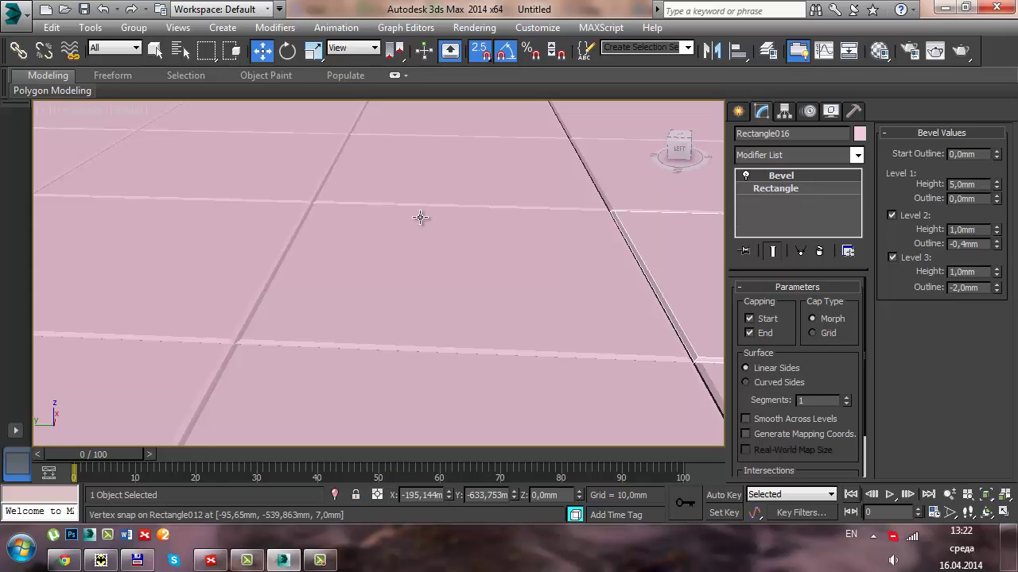
mouse_move(421, 218)
middle_down()
mouse_move(602, 145)
mouse_move(652, 64)
mouse_move(622, 103)
middle_up()
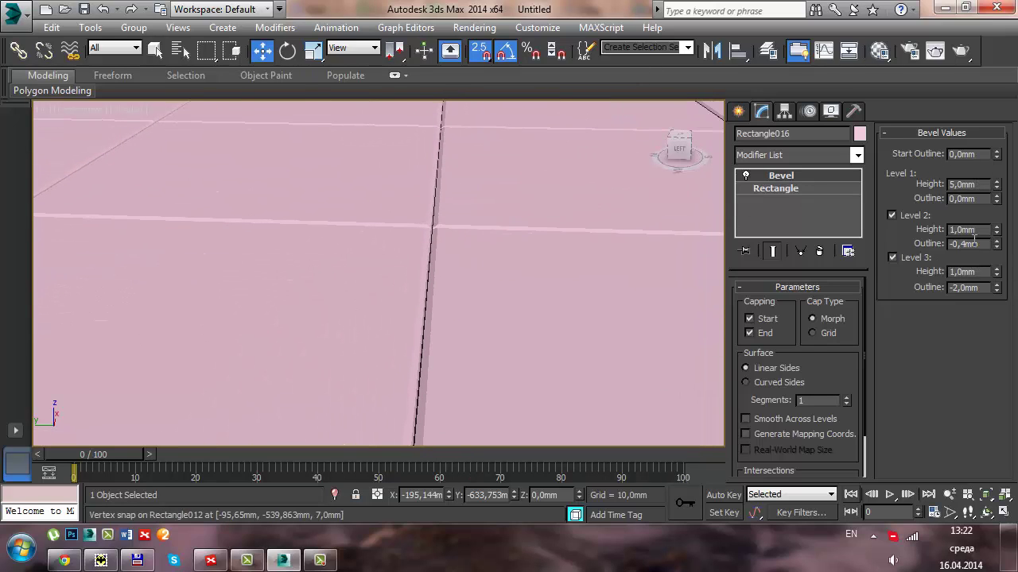
drag(997, 156, 995, 153)
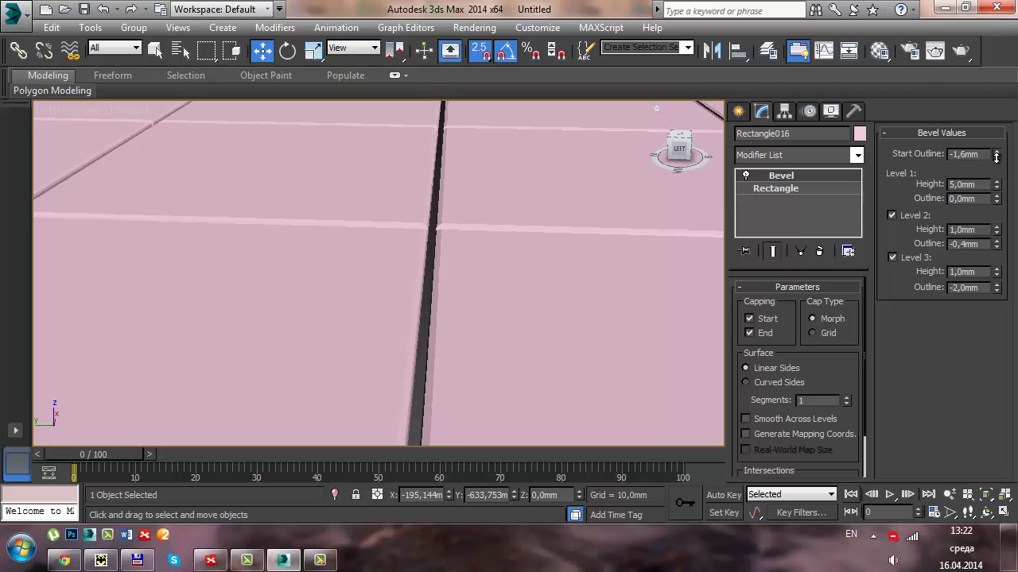
alt+middle_drag(557, 179, 551, 254)
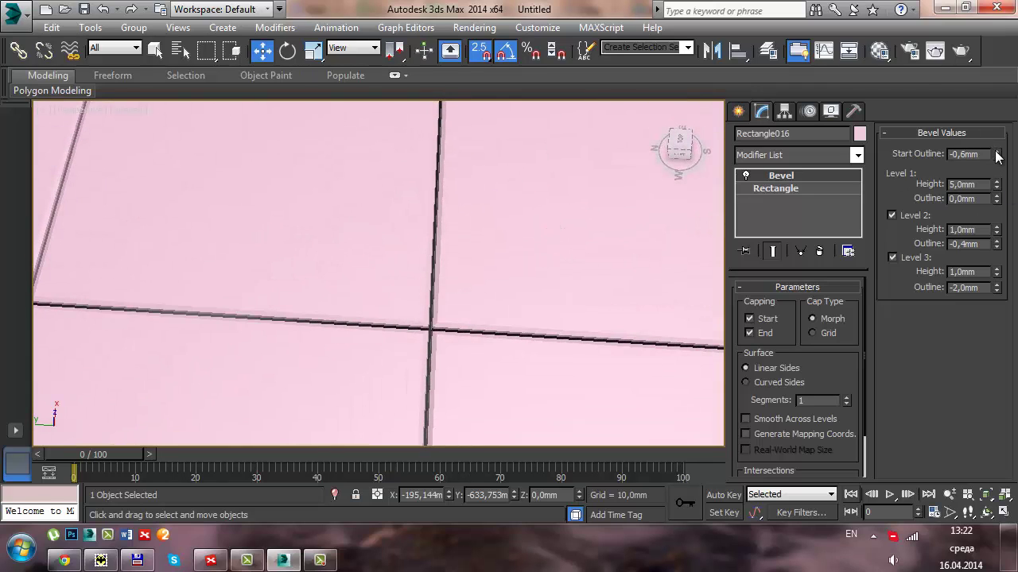
drag(997, 151, 997, 156)
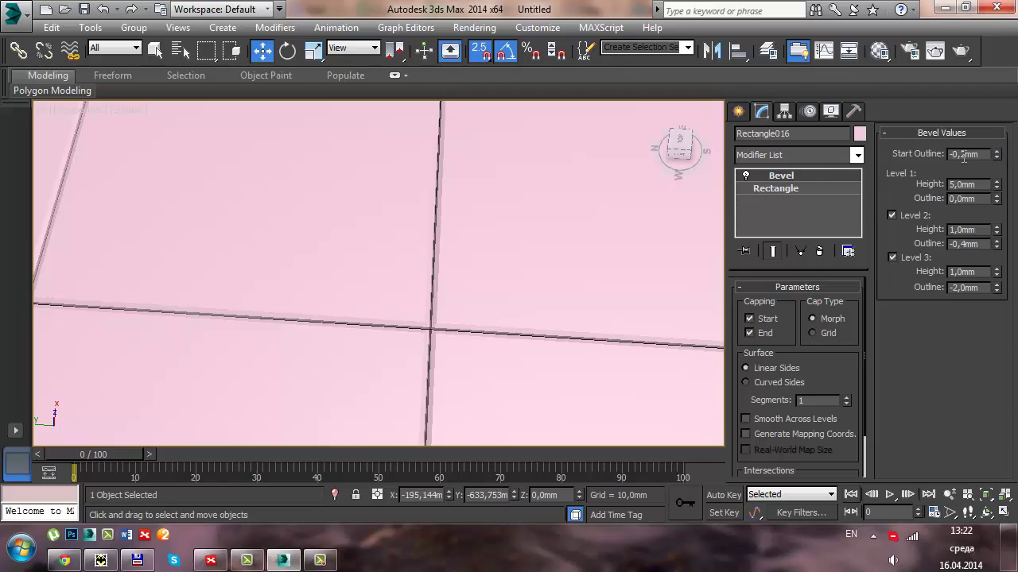
text(-0,5)
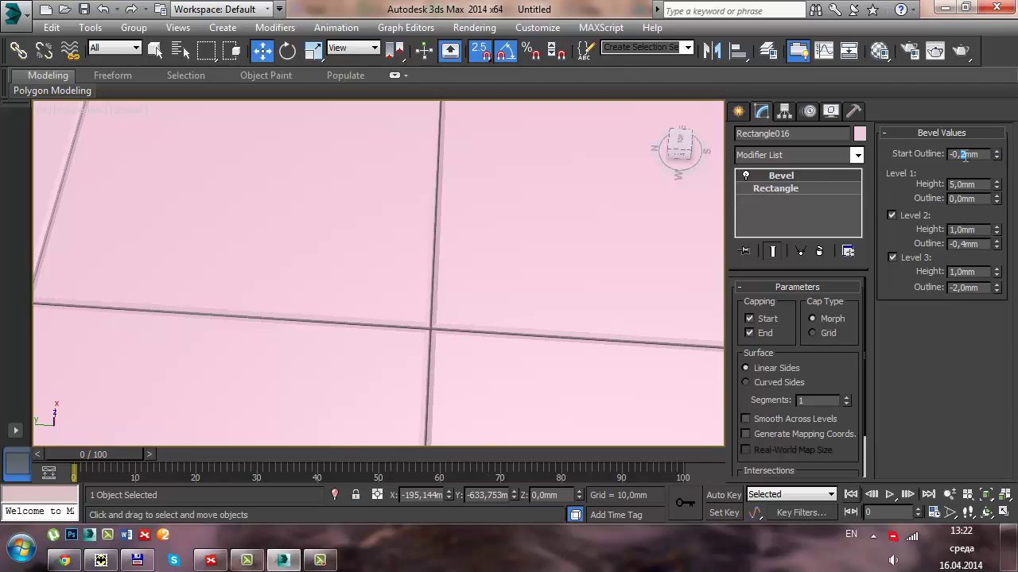
key(Return)
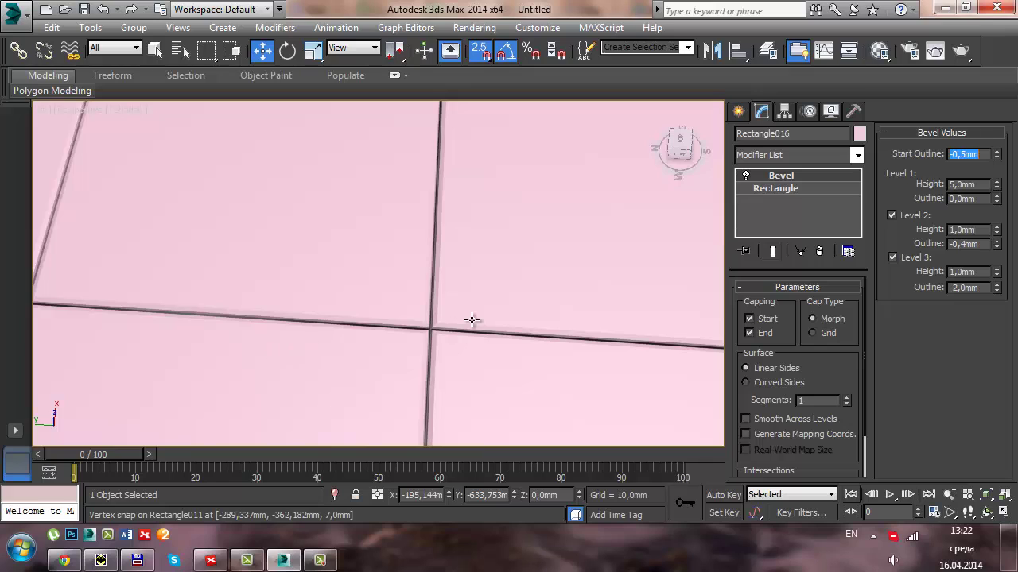
mouse_move(470, 320)
alt+middle_down()
mouse_move(438, 305)
mouse_move(460, 299)
alt+middle_up()
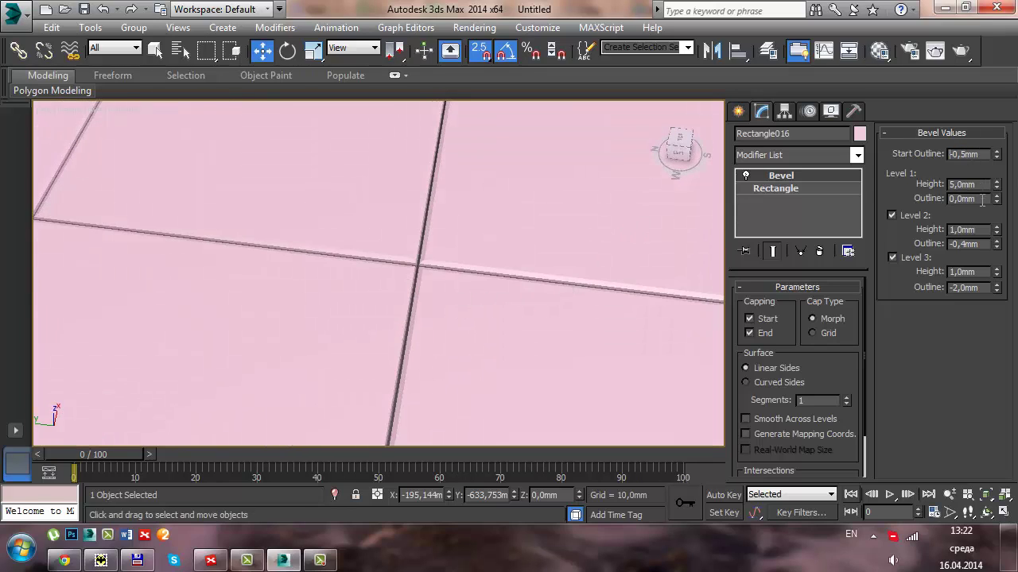
Lower the Bevel Level 1 Height to 1,5 mm.
mouse_move(996, 186)
mouse_down()
mouse_move(999, 207)
mouse_move(998, 187)
mouse_up()
scroll(466, 261, up, 3)
alt+middle_drag(466, 262, 466, 250)
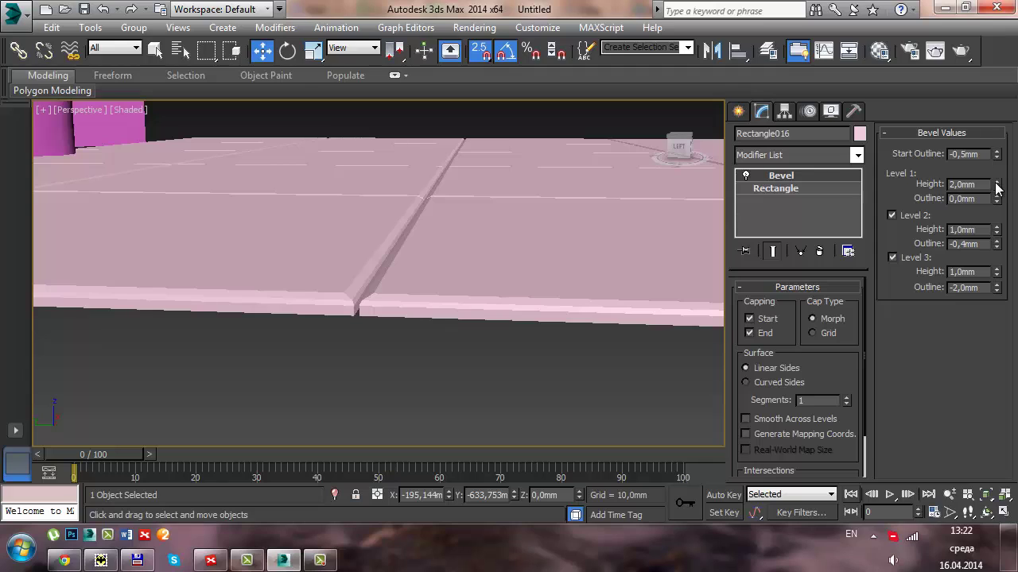
drag(998, 187, 996, 182)
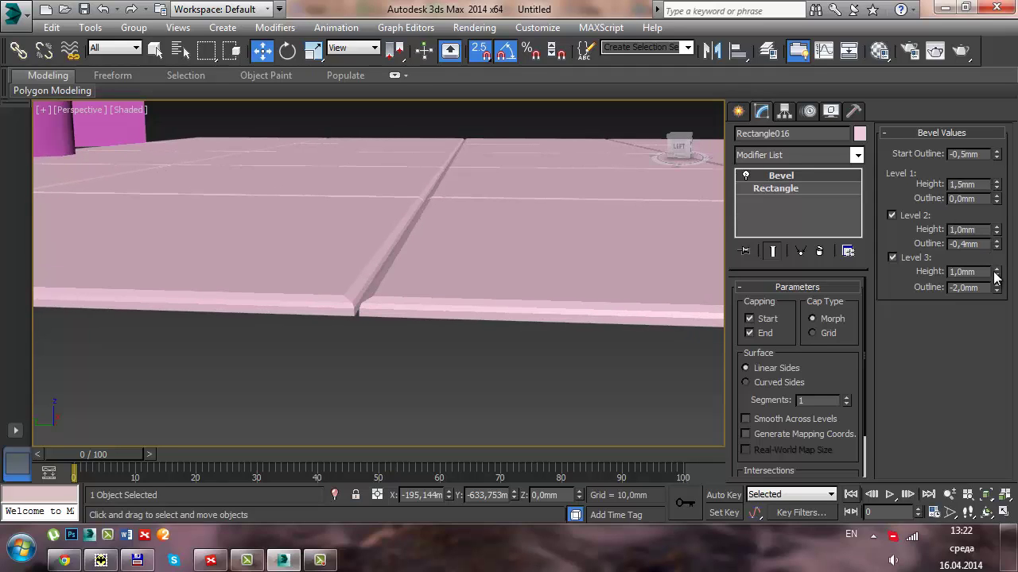
Set Bevel Level 3 Height to 0,5 mm and its Outline to -1,0 mm.
drag(997, 276, 996, 274)
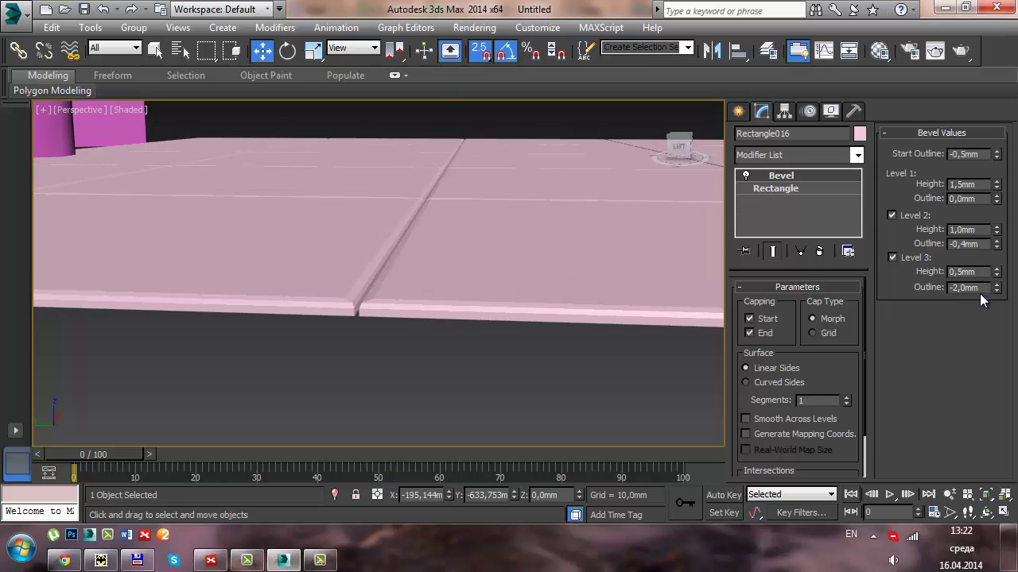
text(-1)
key(Return)
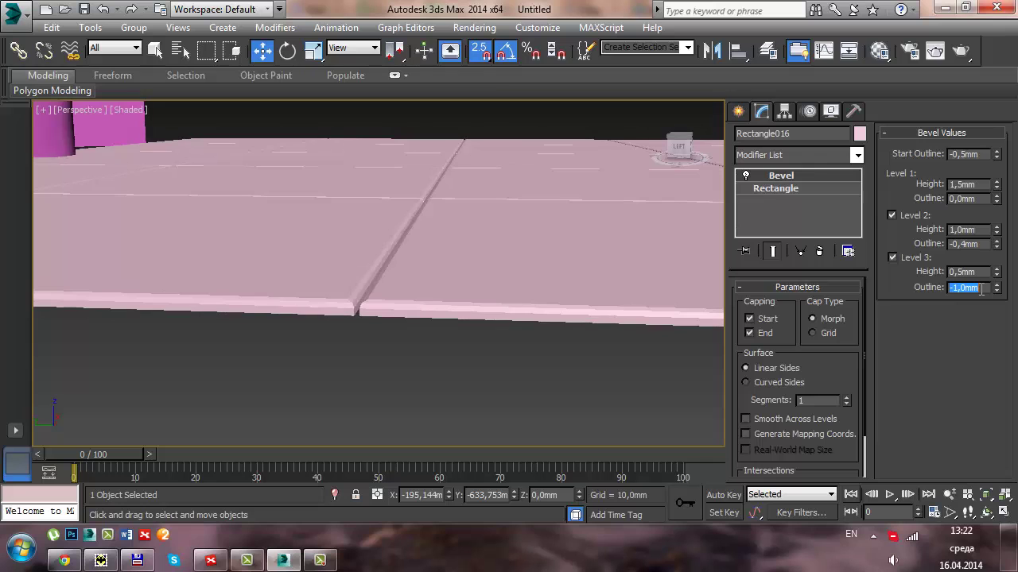
scroll(525, 260, up, 5)
scroll(525, 260, down, 3)
scroll(484, 337, down, 2)
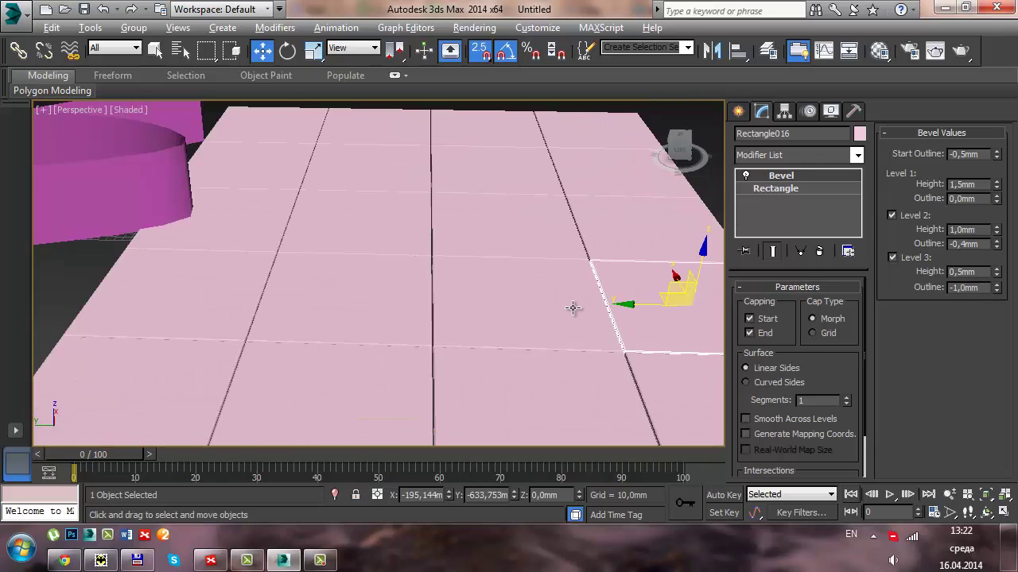
mouse_move(574, 307)
alt+middle_down()
mouse_move(575, 348)
mouse_move(453, 381)
mouse_move(565, 230)
mouse_move(554, 315)
mouse_move(530, 331)
mouse_move(529, 295)
mouse_move(530, 318)
alt+middle_up()
scroll(529, 330, down, 5)
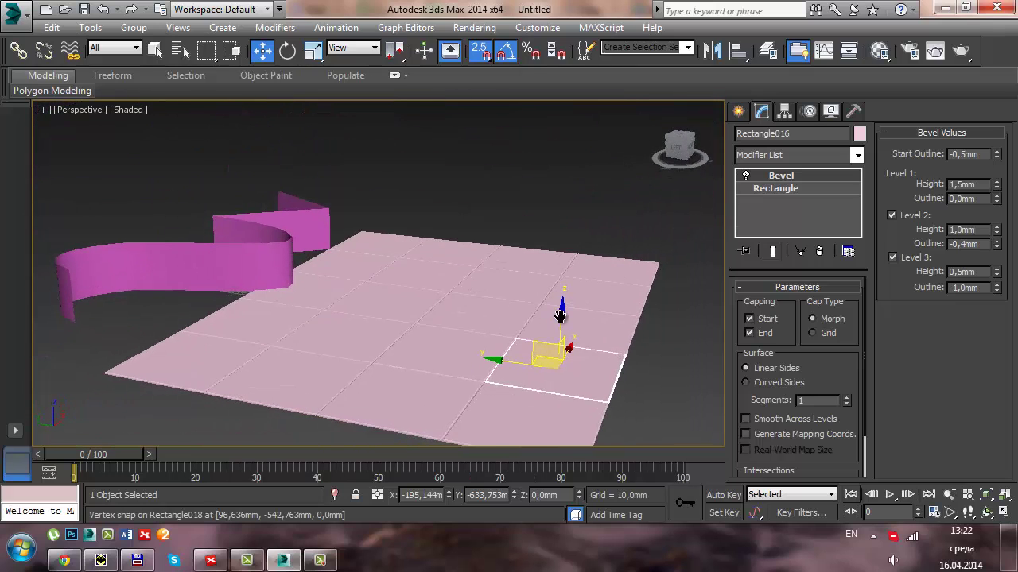
Turn on Capping at both the Start and End of the tile bevel.
click(748, 333)
scroll(514, 309, up, 3)
scroll(480, 299, up, 3)
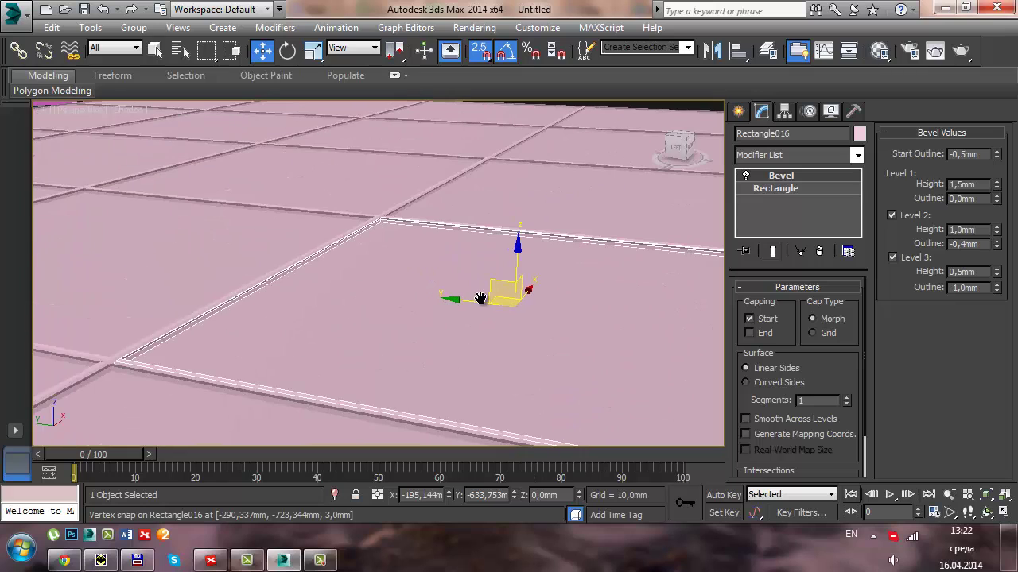
mouse_move(437, 328)
alt+middle_down()
mouse_move(479, 320)
mouse_move(564, 345)
mouse_move(595, 299)
alt+middle_up()
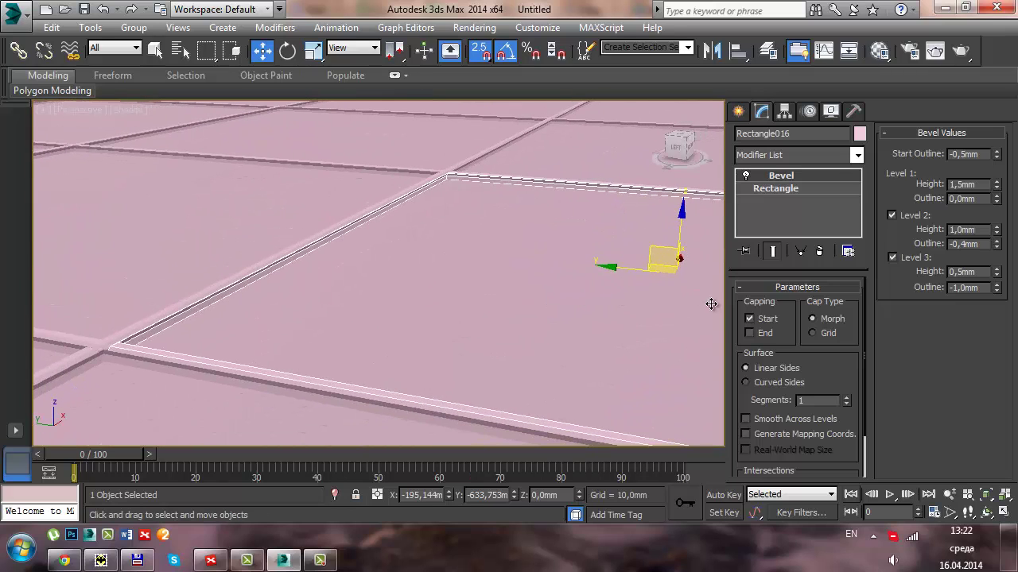
click(751, 333)
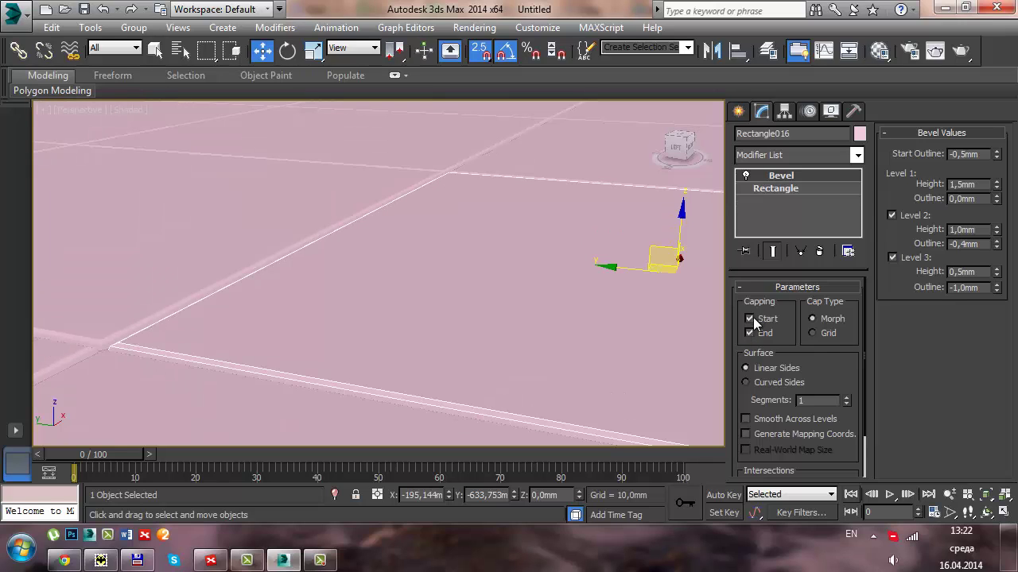
mouse_move(437, 345)
alt+middle_down()
mouse_move(438, 302)
mouse_move(552, 293)
alt+middle_up()
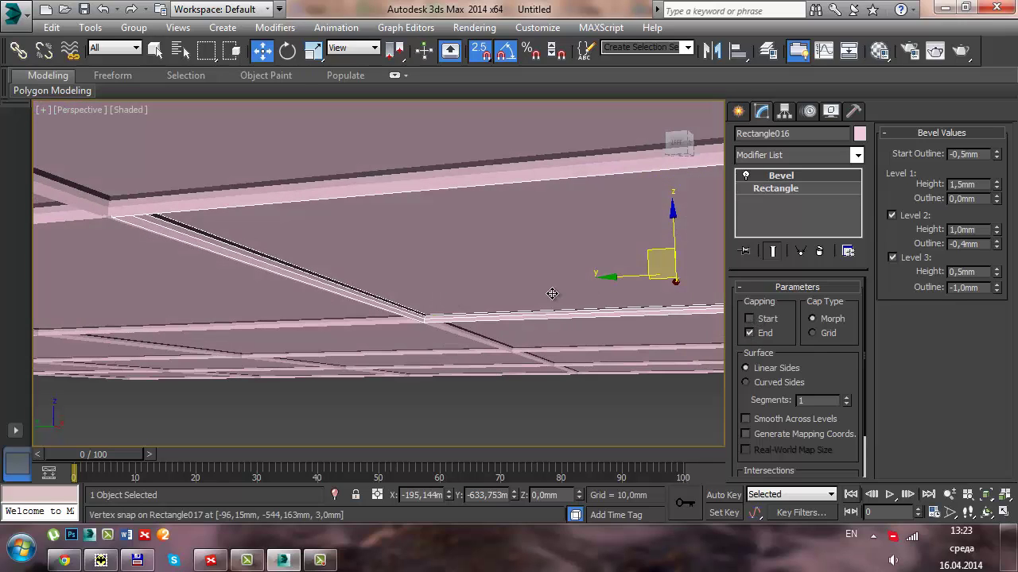
click(750, 319)
click(750, 318)
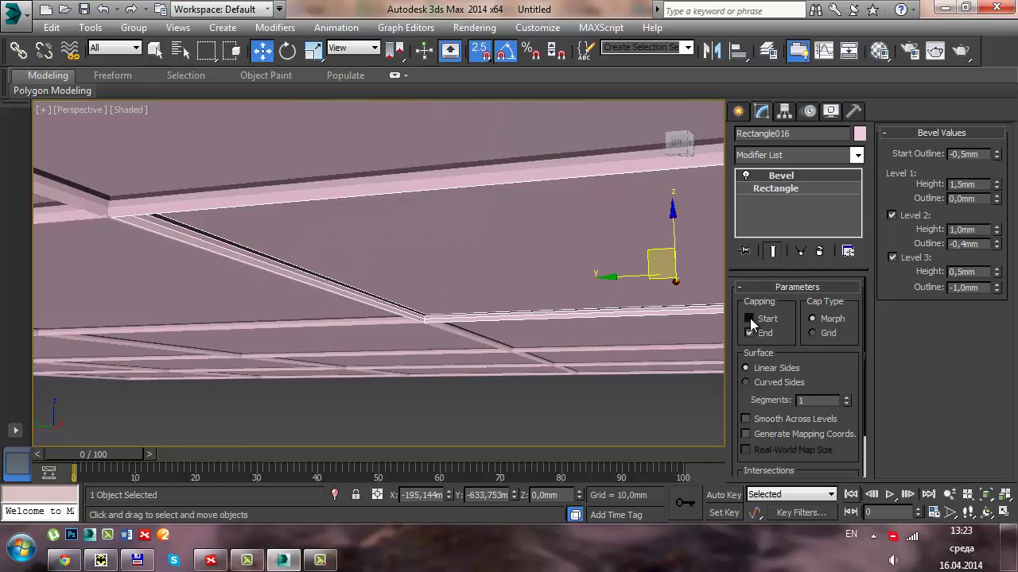
click(749, 318)
alt+middle_drag(491, 244, 476, 253)
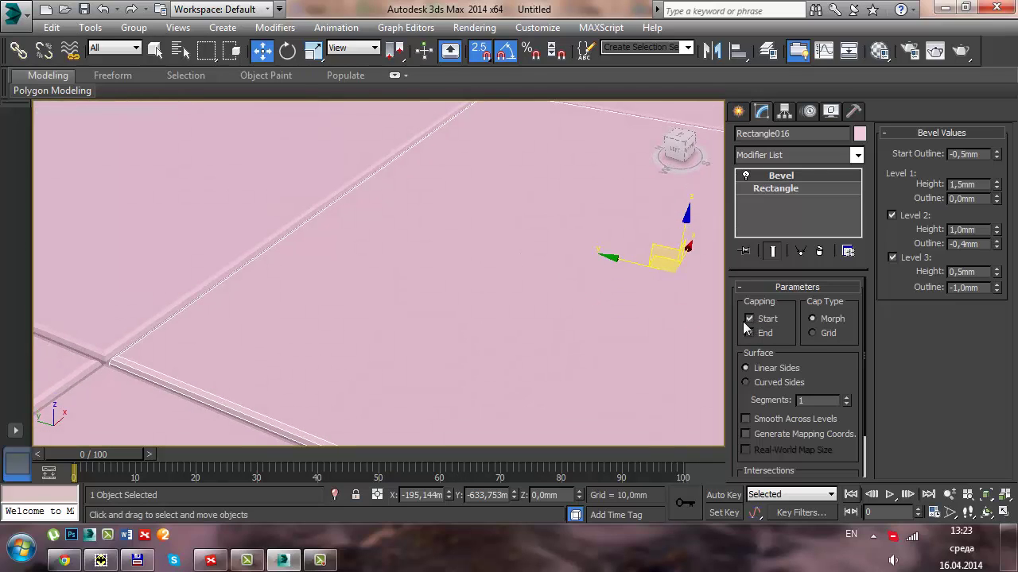
mouse_move(546, 336)
middle_down()
mouse_move(518, 312)
mouse_move(450, 366)
mouse_move(479, 359)
mouse_move(703, 377)
middle_up()
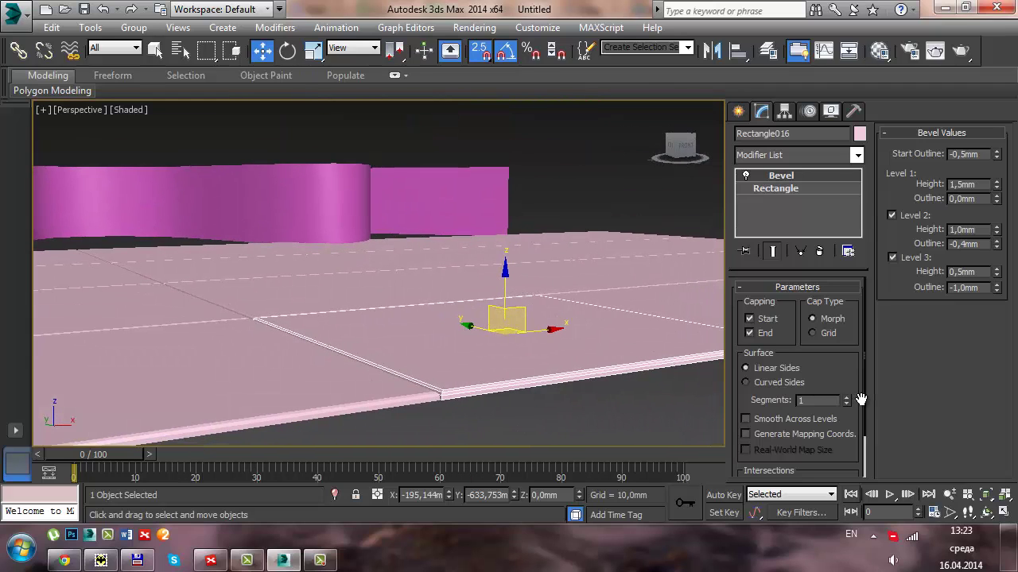
Try bevel Segments 2 and 3, then return Segments to 1.
click(847, 397)
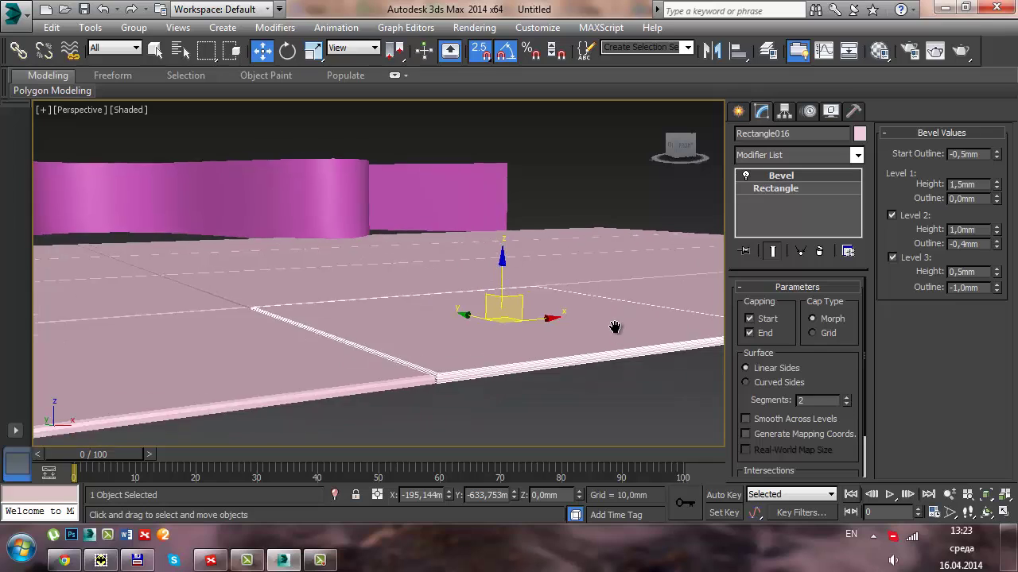
mouse_move(609, 332)
middle_down()
mouse_move(602, 292)
mouse_move(659, 270)
middle_up()
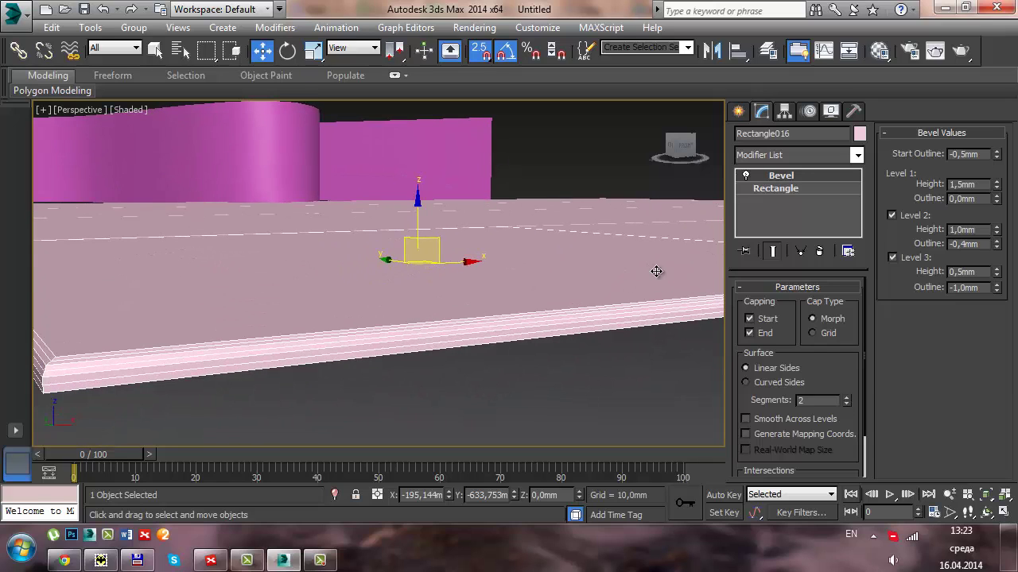
click(848, 398)
click(848, 405)
click(848, 404)
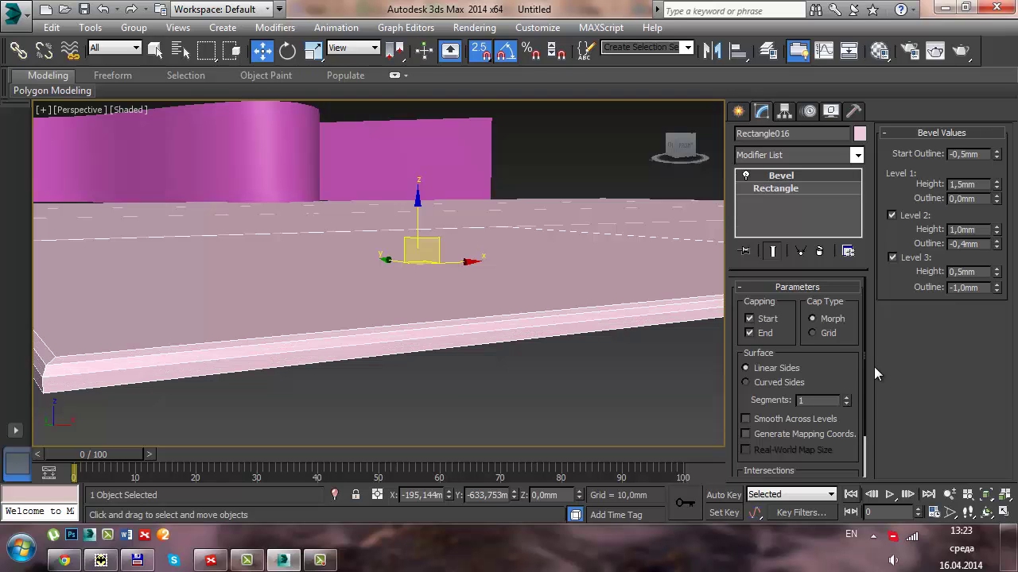
Set the tile Bevel Level 1 Height to 10 mm.
mouse_move(572, 281)
alt+middle_down()
mouse_move(634, 375)
mouse_move(470, 306)
mouse_move(422, 299)
alt+middle_up()
scroll(577, 359, up, 4)
scroll(577, 359, down, 5)
scroll(545, 345, up, 4)
text(10)
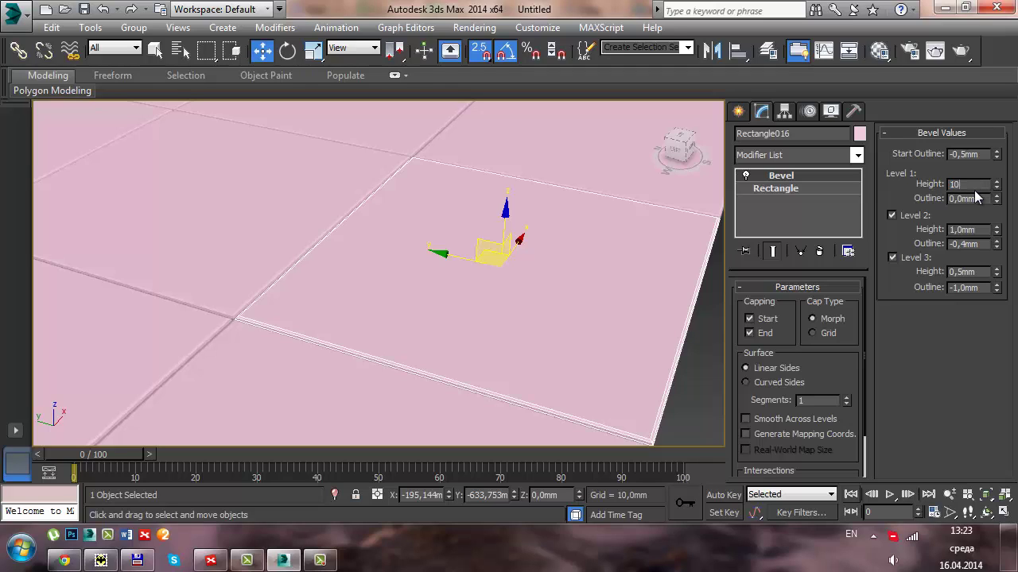
key(Return)
mouse_move(525, 291)
alt+middle_down()
mouse_move(483, 268)
mouse_move(589, 287)
alt+middle_up()
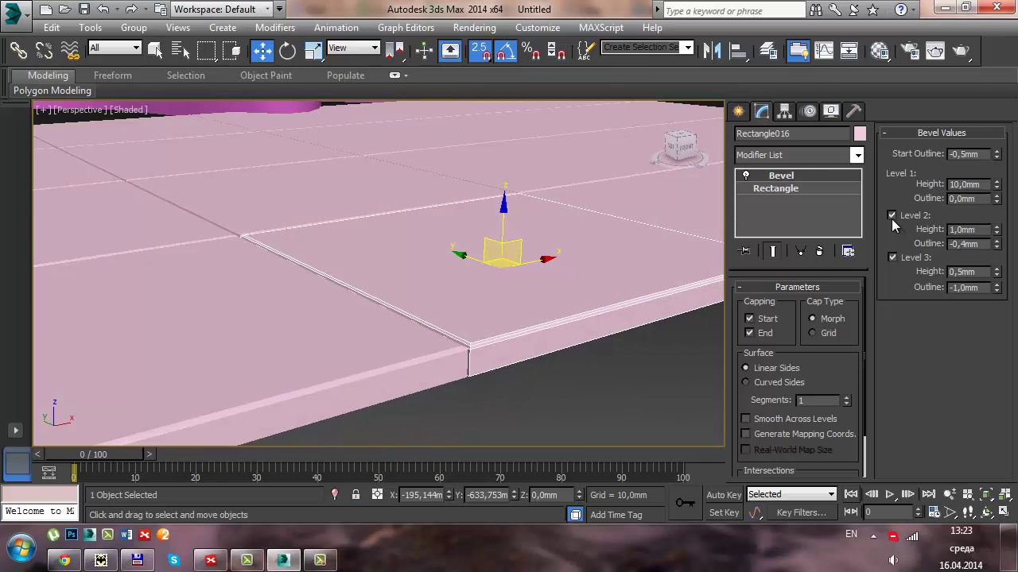
Set Level 2 Height to 0 and Level 2 Outline to -15 mm.
drag(999, 232, 978, 229)
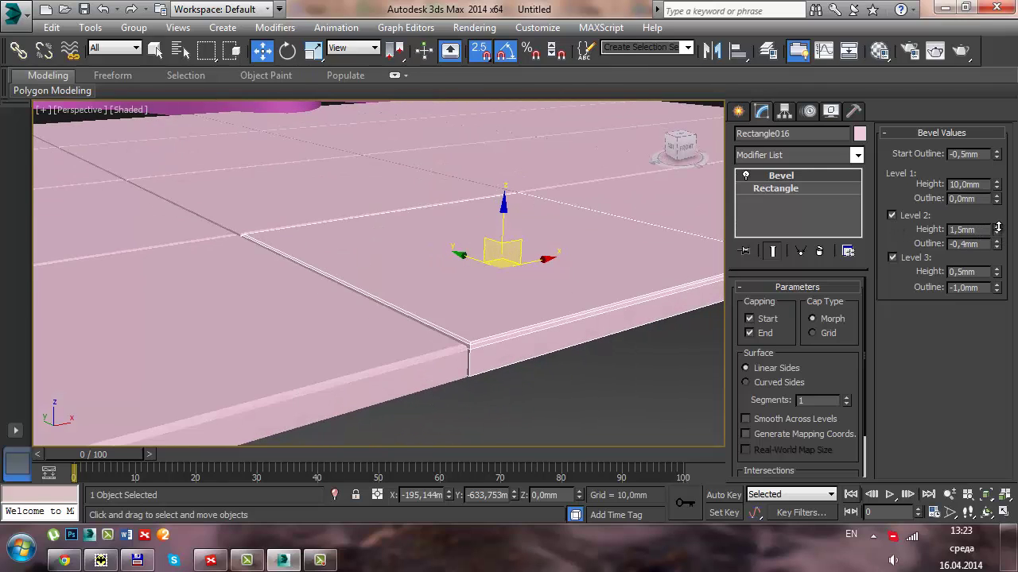
key(Tab)
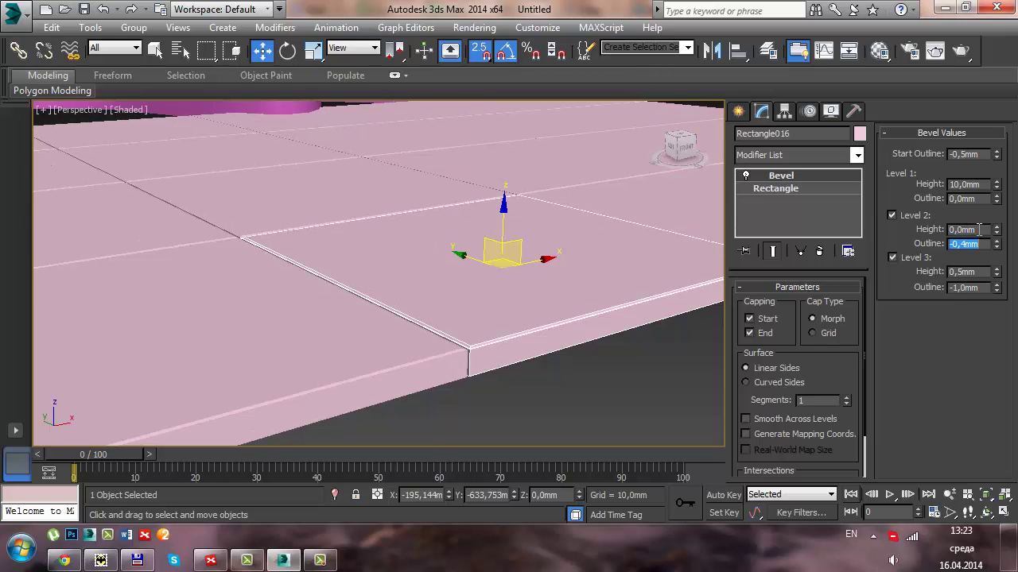
drag(996, 244, 996, 307)
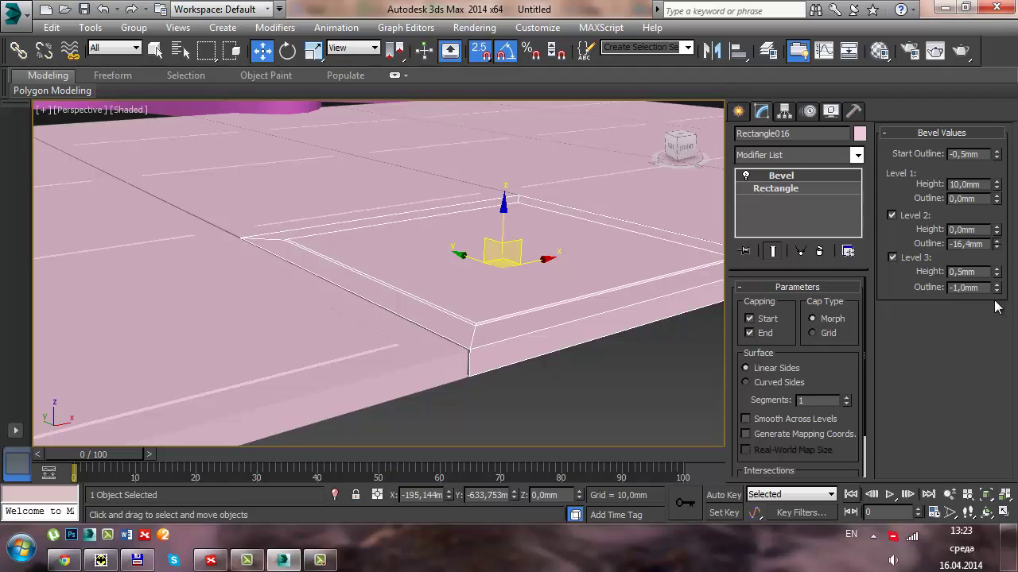
double_click(978, 247)
text(-15)
key(Return)
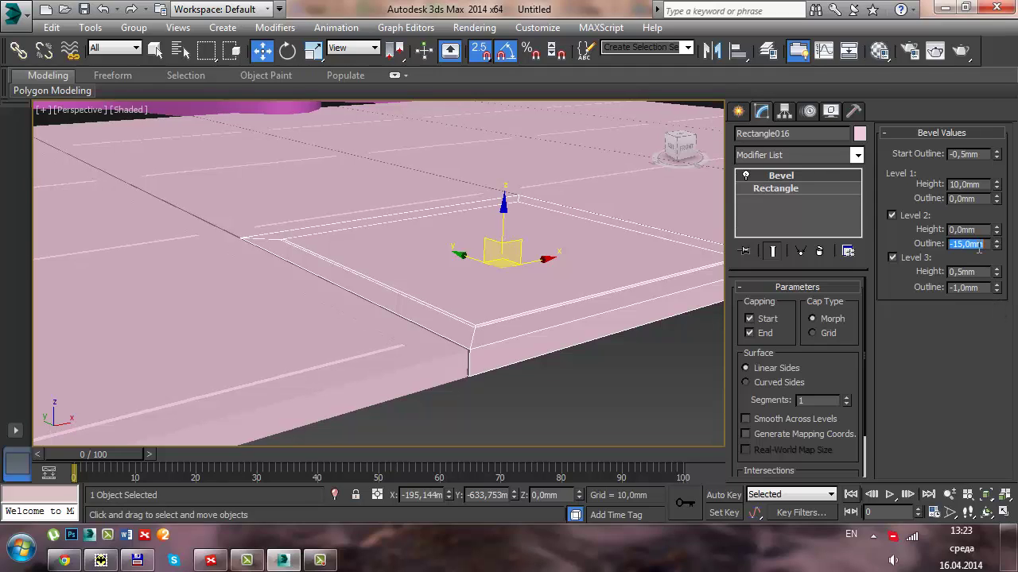
Set Level 3 Height to -4 mm to sink a recessed panel into each tile.
click(1000, 273)
drag(1000, 272, 994, 350)
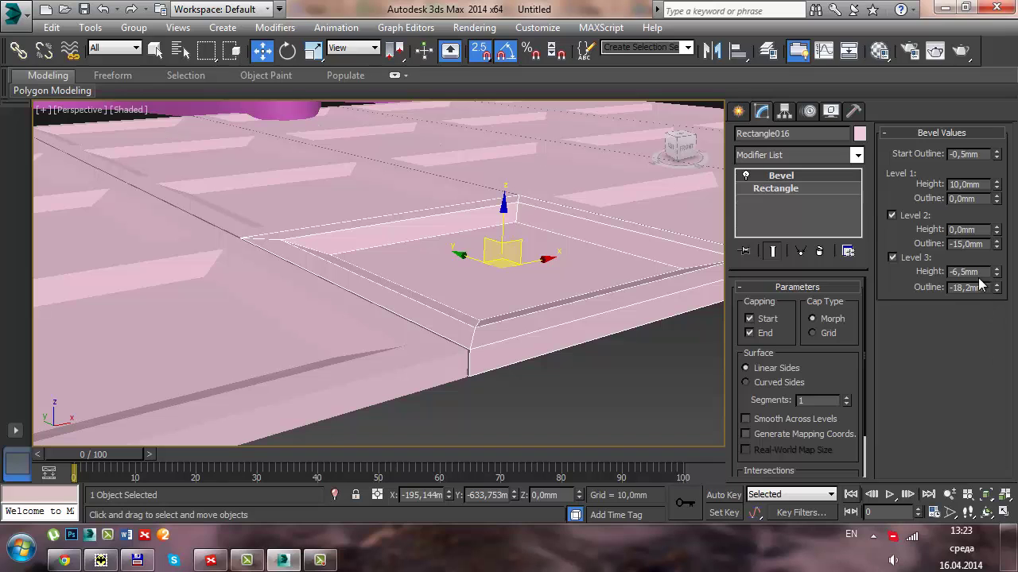
drag(996, 272, 996, 256)
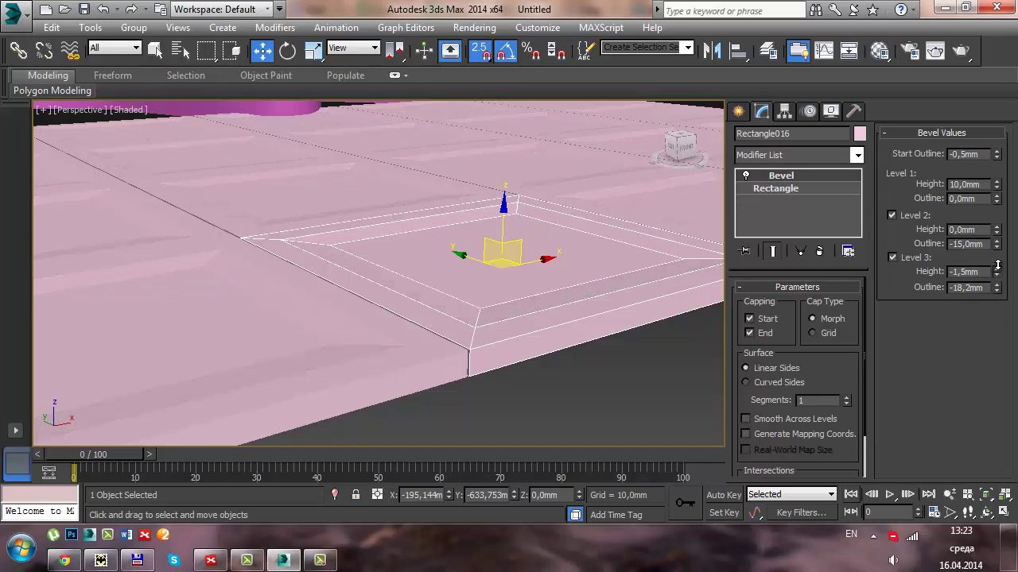
scroll(642, 216, up, 3)
alt+middle_drag(643, 217, 600, 251)
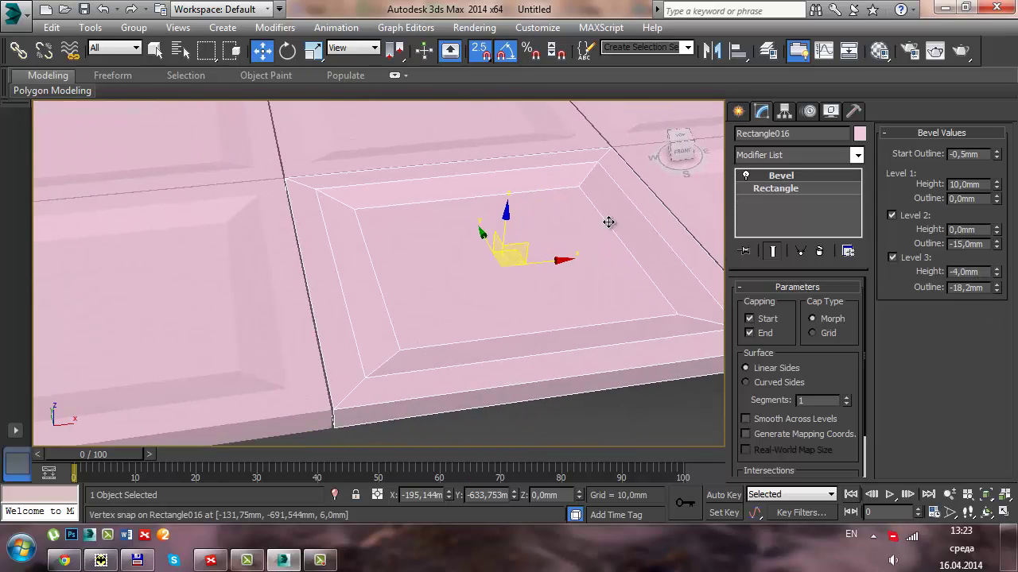
scroll(608, 222, down, 4)
scroll(515, 243, down, 2)
mouse_move(529, 230)
alt+middle_down()
mouse_move(567, 193)
mouse_move(638, 239)
mouse_move(615, 304)
mouse_move(629, 188)
alt+middle_up()
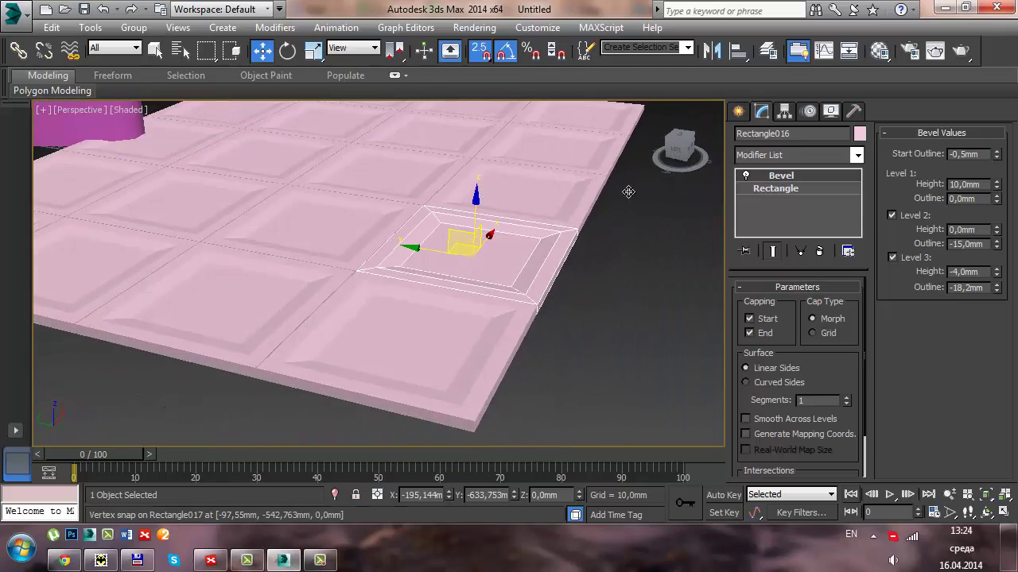
Narrow the bevelled panels to outlines of -9,4 mm (Level 2) and -12,4 mm (Level 3).
mouse_move(331, 310)
middle_down()
mouse_move(364, 386)
mouse_move(464, 343)
mouse_move(541, 346)
middle_up()
drag(997, 289, 997, 230)
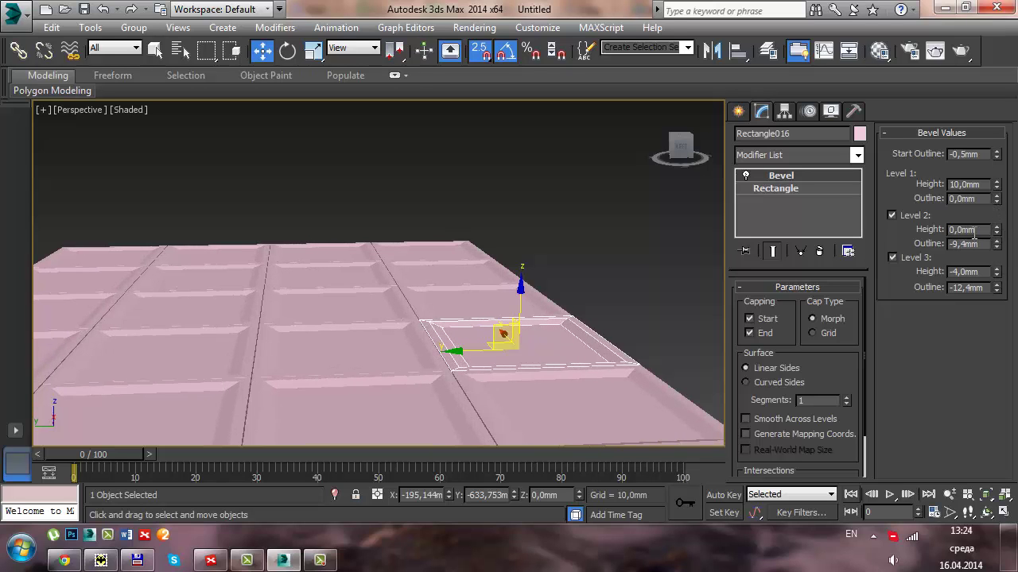
scroll(432, 295, up, 5)
scroll(461, 310, up, 3)
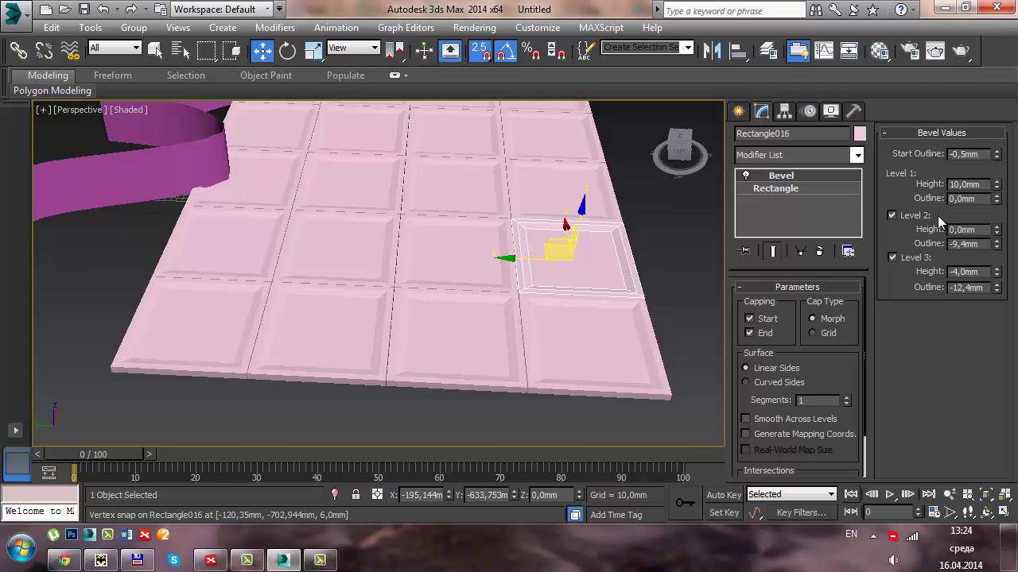
Set Start Outline to 0 to close the gaps between tiles, then deselect the plate.
text(-0)
key(Return)
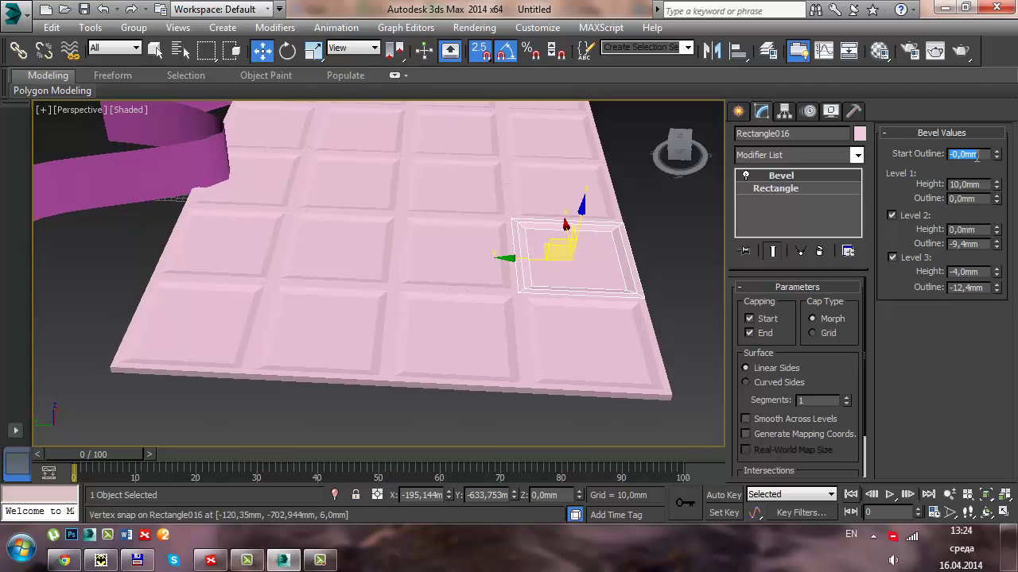
click(654, 345)
mouse_move(655, 345)
alt+middle_down()
mouse_move(638, 293)
mouse_move(597, 284)
mouse_move(595, 332)
mouse_move(609, 261)
mouse_move(565, 306)
alt+middle_up()
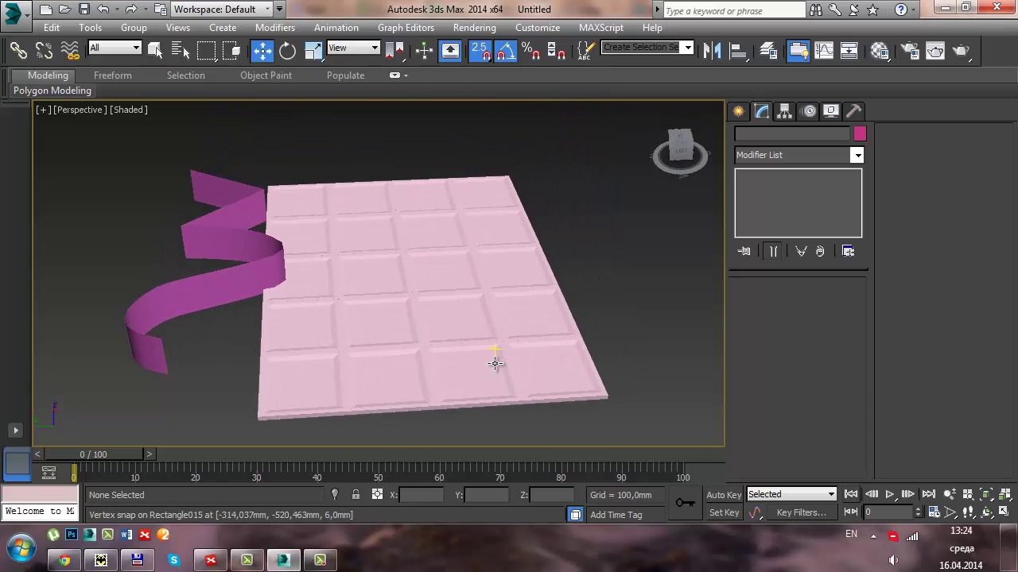
mouse_move(418, 315)
middle_down()
mouse_move(432, 268)
mouse_move(458, 245)
mouse_move(556, 205)
middle_up()
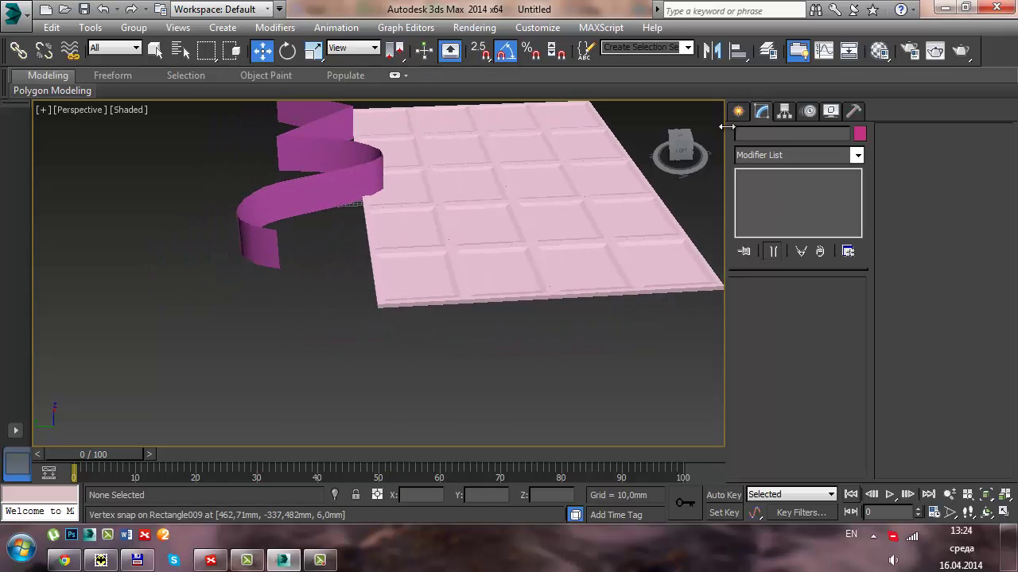
Draw a four-cornered rectangular line path, Line002, beside the tile floor.
click(738, 111)
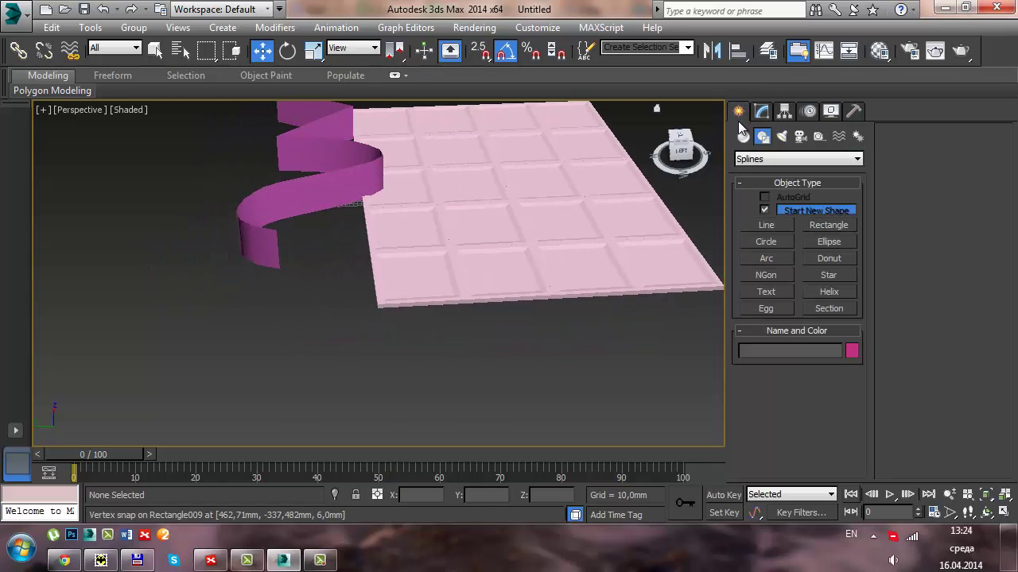
click(765, 225)
scroll(482, 314, down, 2)
scroll(382, 313, down, 2)
click(376, 302)
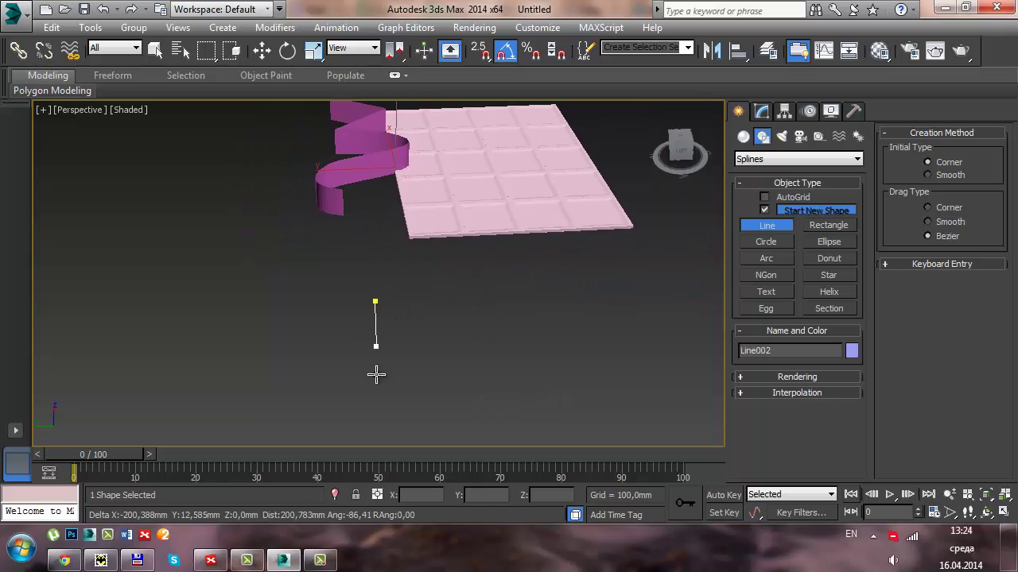
click(600, 289)
click(653, 395)
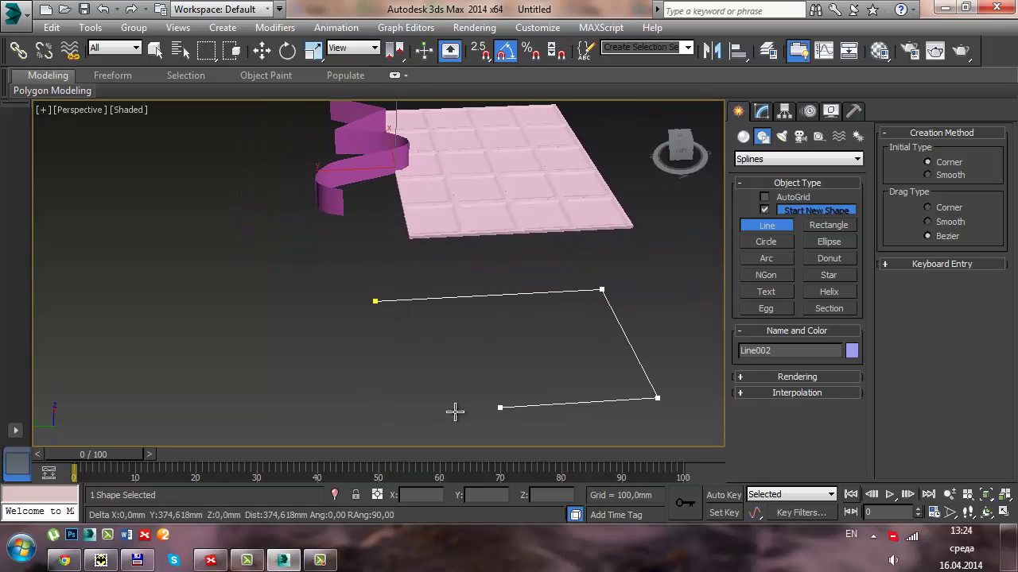
click(446, 411)
click(433, 350)
right_click(495, 357)
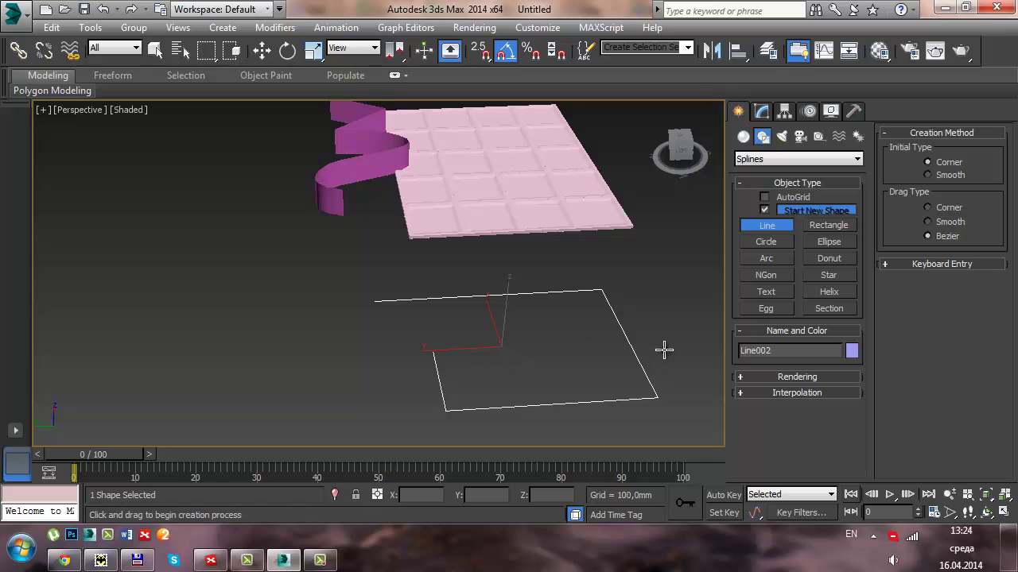
right_click(606, 318)
Add a Bevel Profile modifier to Line002.
click(765, 113)
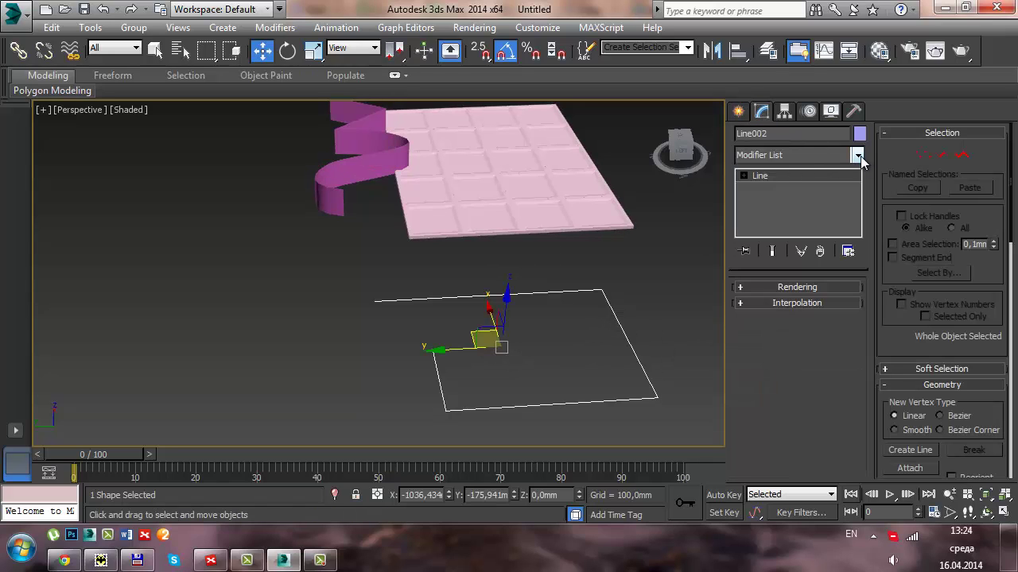
click(857, 156)
scroll(859, 262, down, 2)
scroll(859, 262, down, 3)
scroll(858, 262, down, 1)
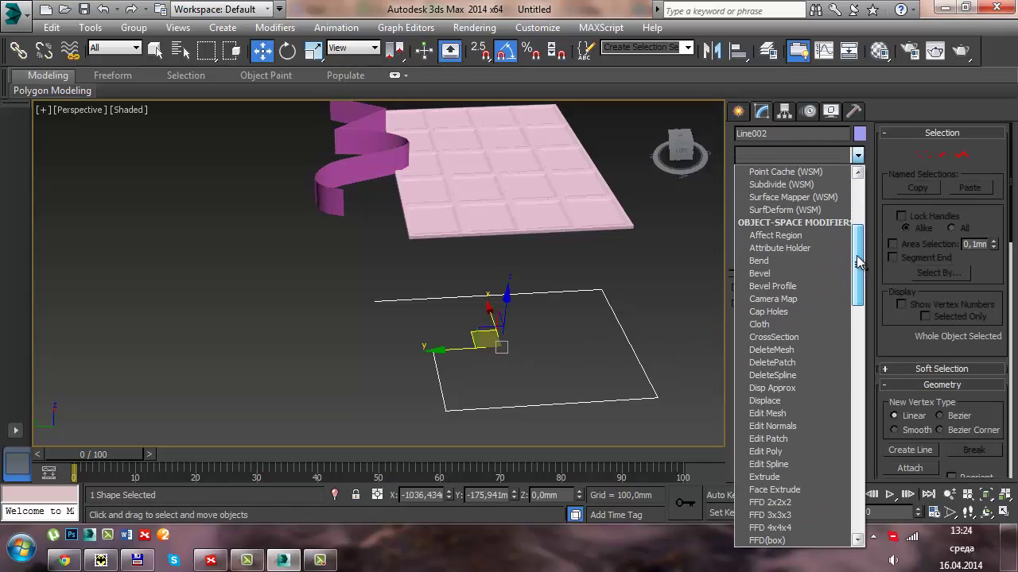
click(800, 287)
scroll(489, 298, up, 2)
scroll(482, 297, up, 2)
scroll(515, 297, up, 1)
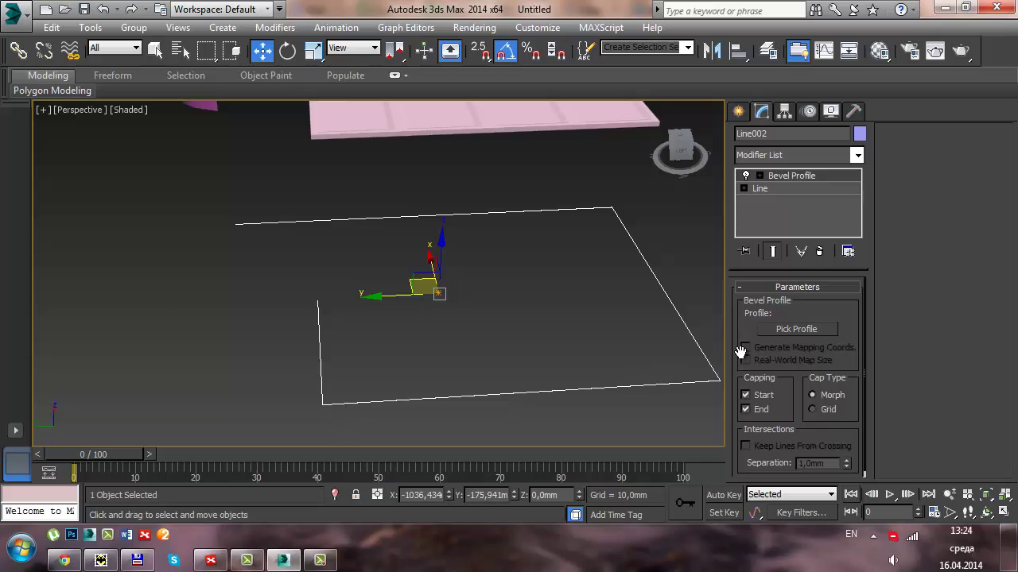
Maximize the Front viewport and frame the area for drawing the profile.
key(alt+w)
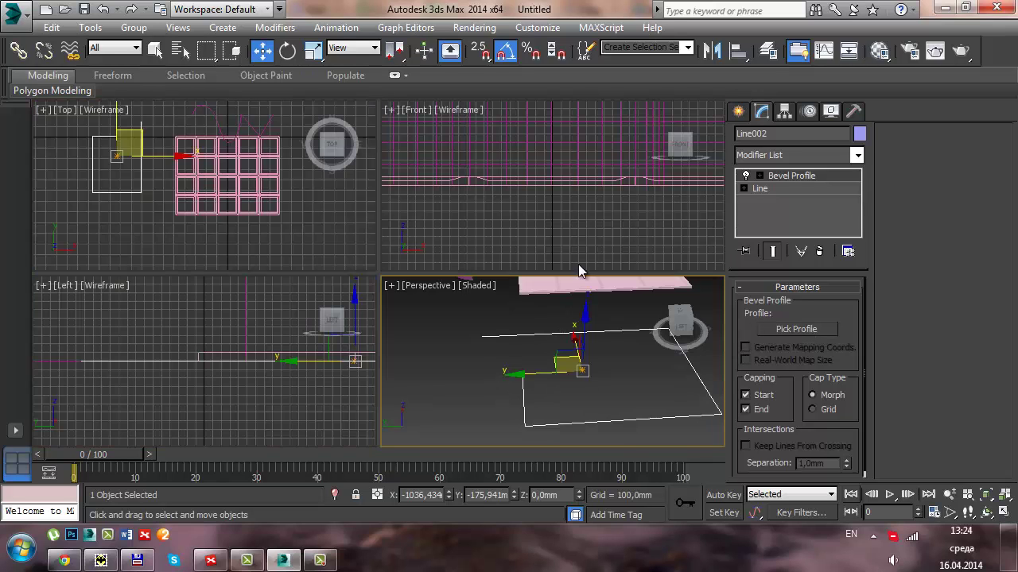
right_click(561, 175)
key(alt+w)
middle_drag(509, 254, 363, 279)
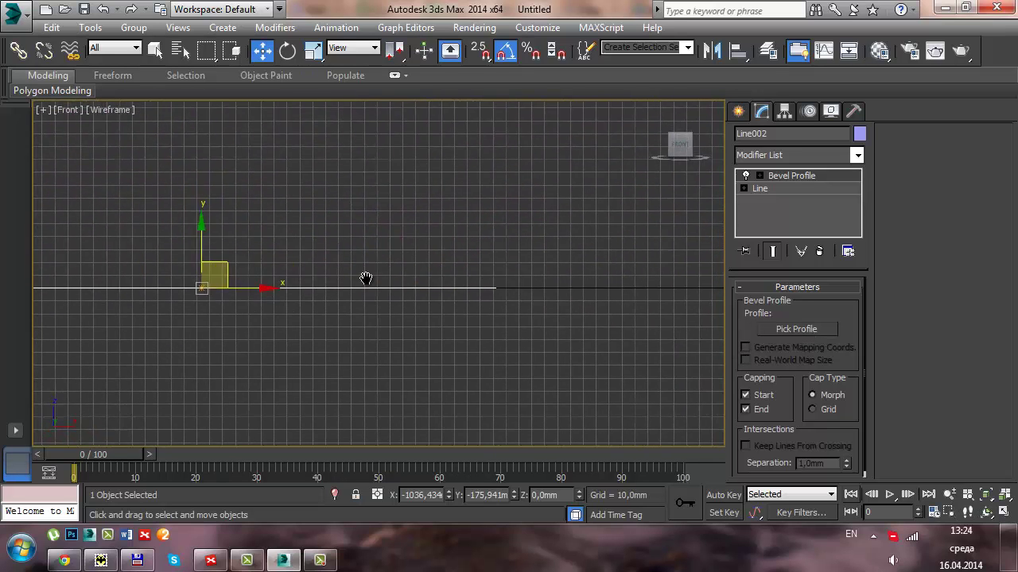
scroll(556, 274, up, 5)
Start a new Line in the Front view with the profile's vertical left edge, removing a misplaced point.
click(740, 112)
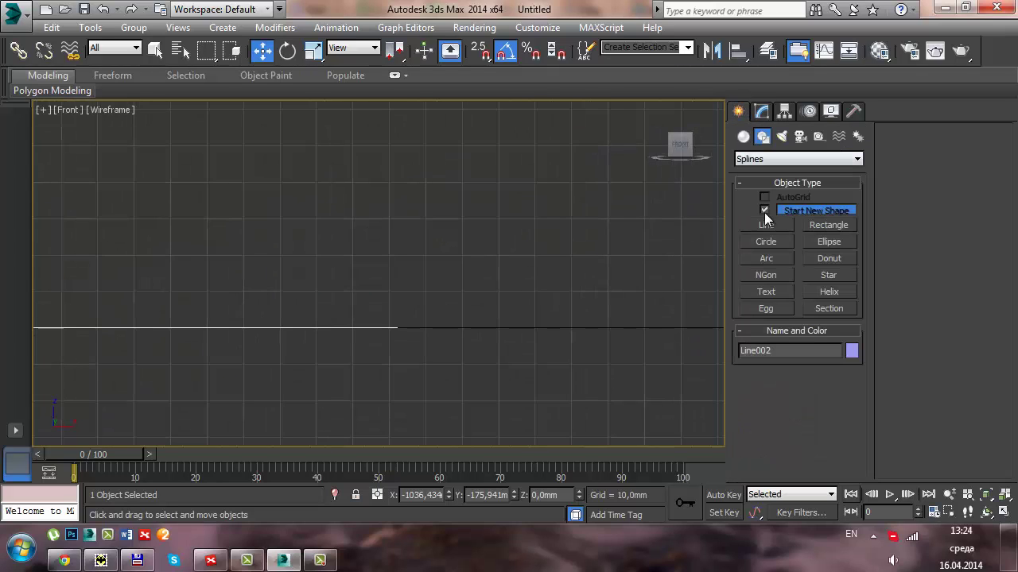
click(767, 226)
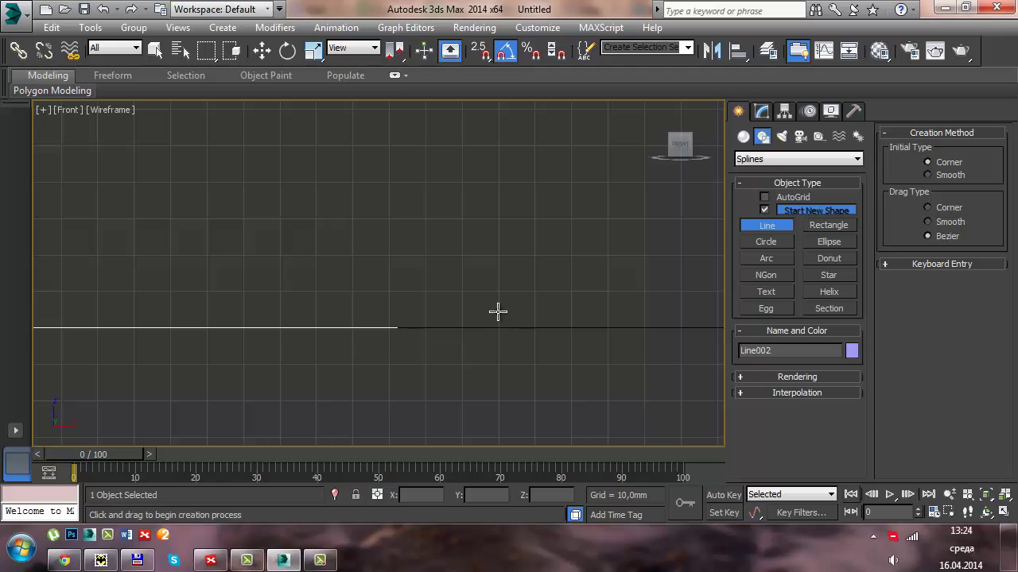
click(497, 314)
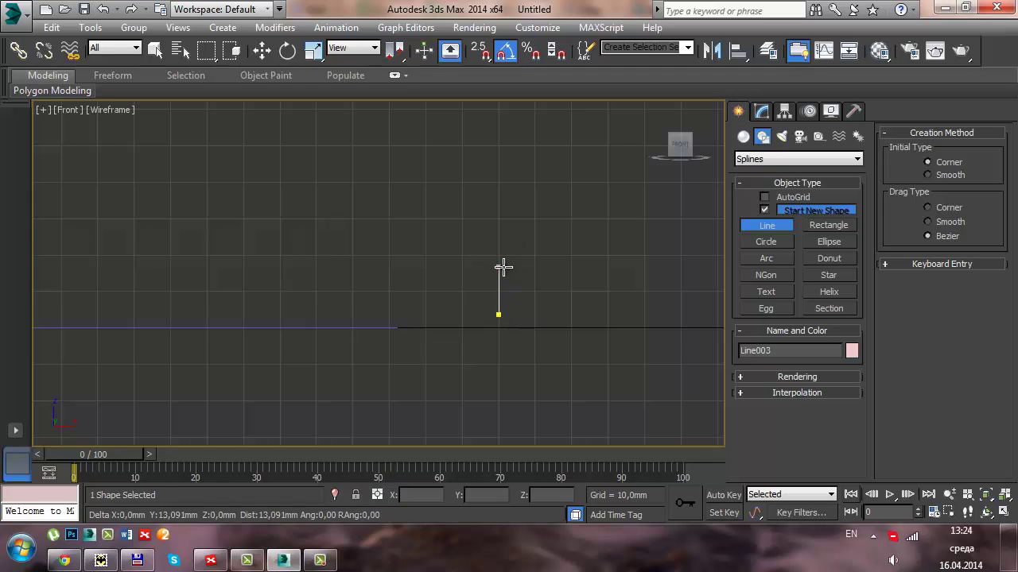
click(498, 282)
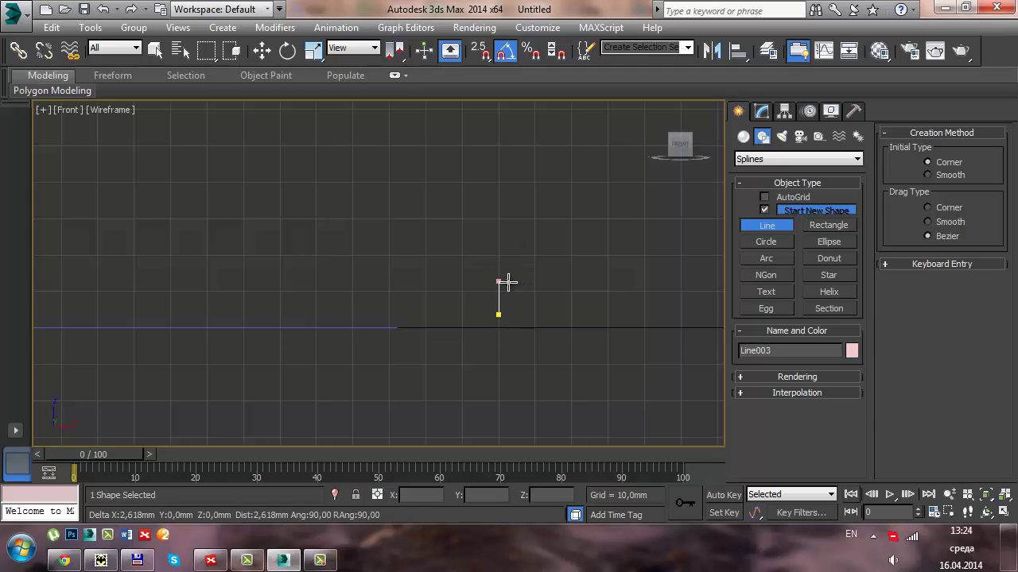
click(508, 292)
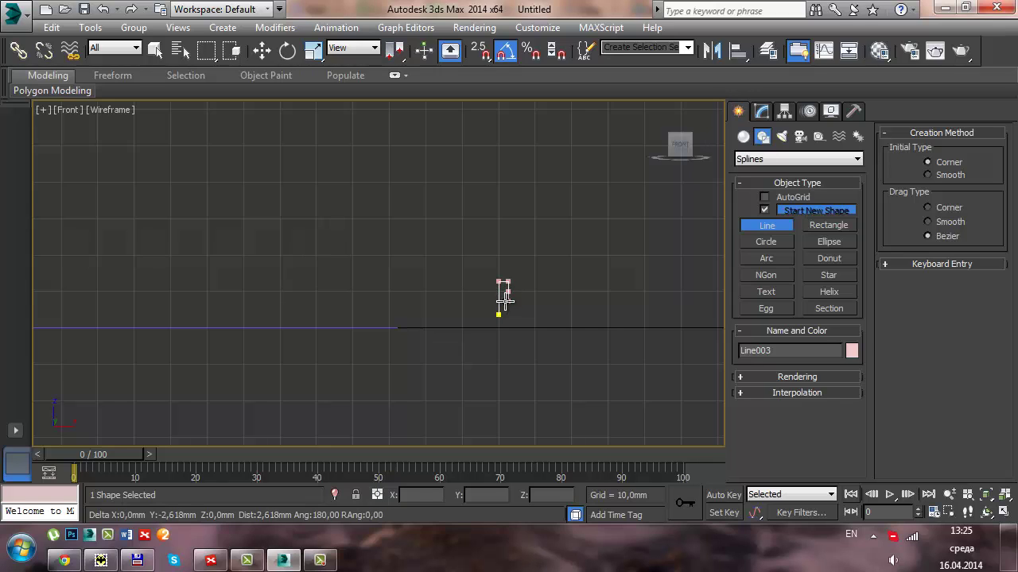
scroll(518, 304, up, 4)
scroll(517, 304, up, 2)
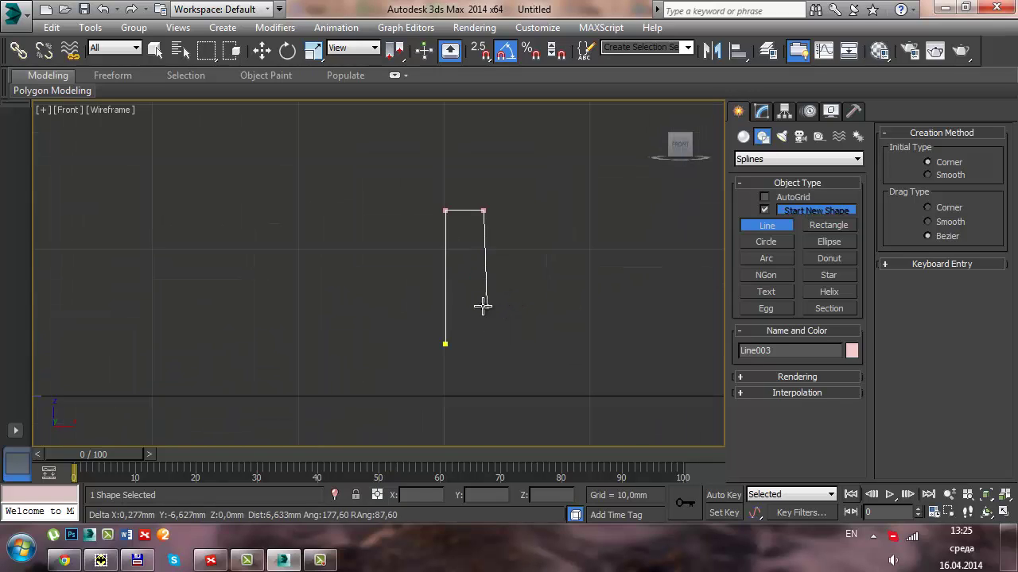
key(BackSpace)
Draw the stepped notch, right side and bottom, then close the spline as Line003.
click(484, 245)
click(473, 246)
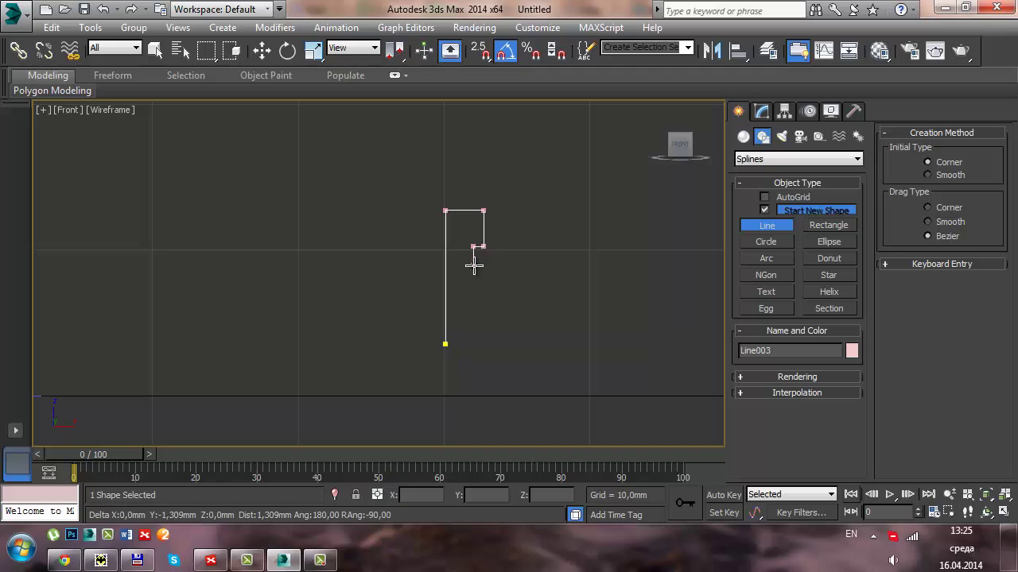
click(473, 266)
click(496, 265)
click(496, 341)
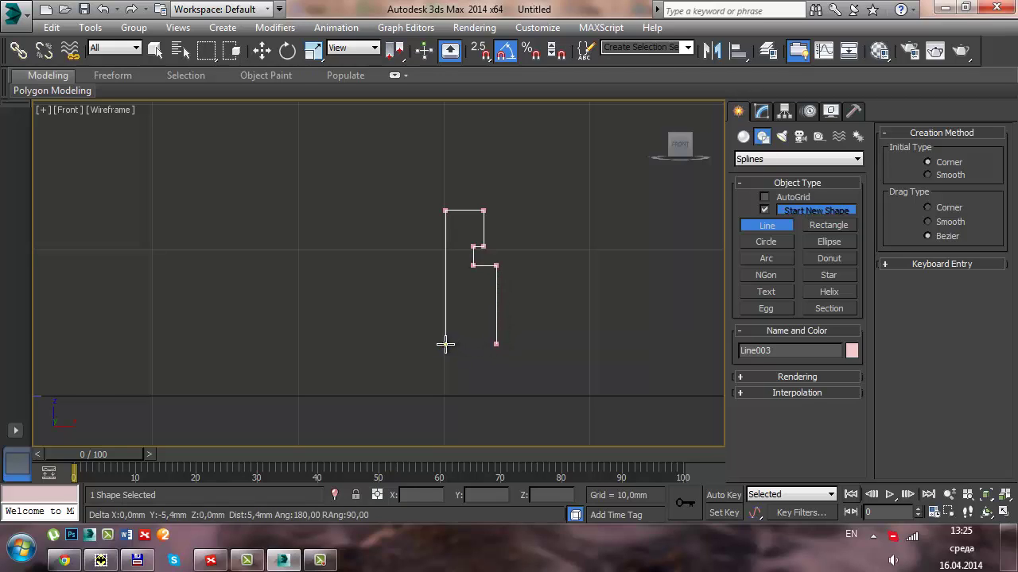
click(445, 344)
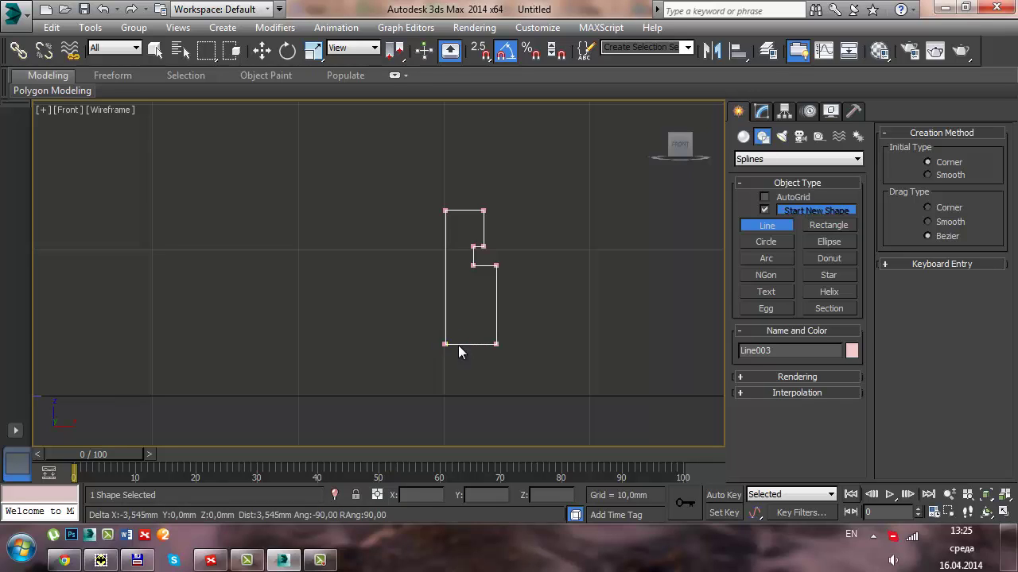
click(446, 344)
click(484, 316)
Finish the profile and switch Line003 to Vertex sub-object level.
key(w)
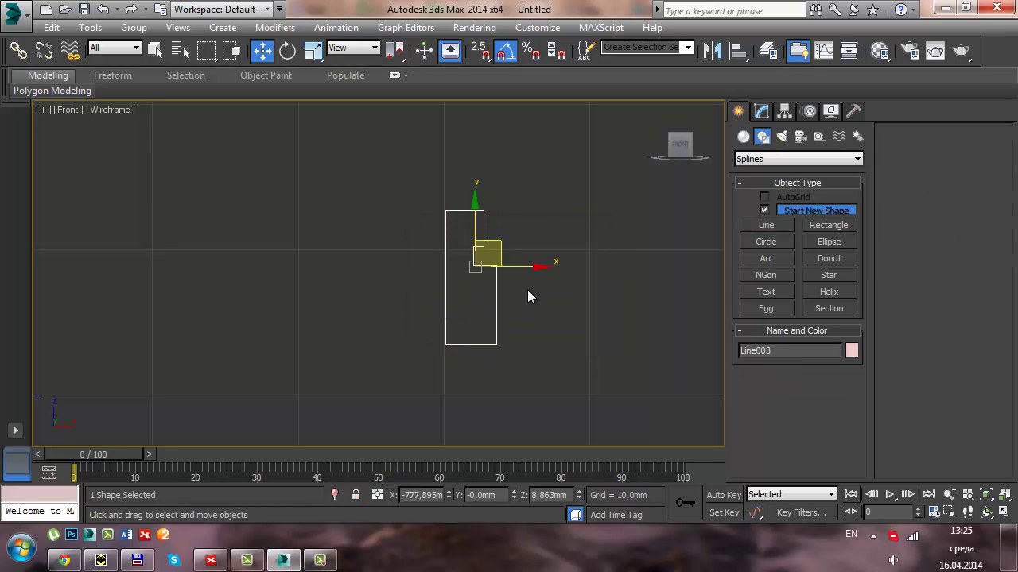
click(762, 111)
click(744, 176)
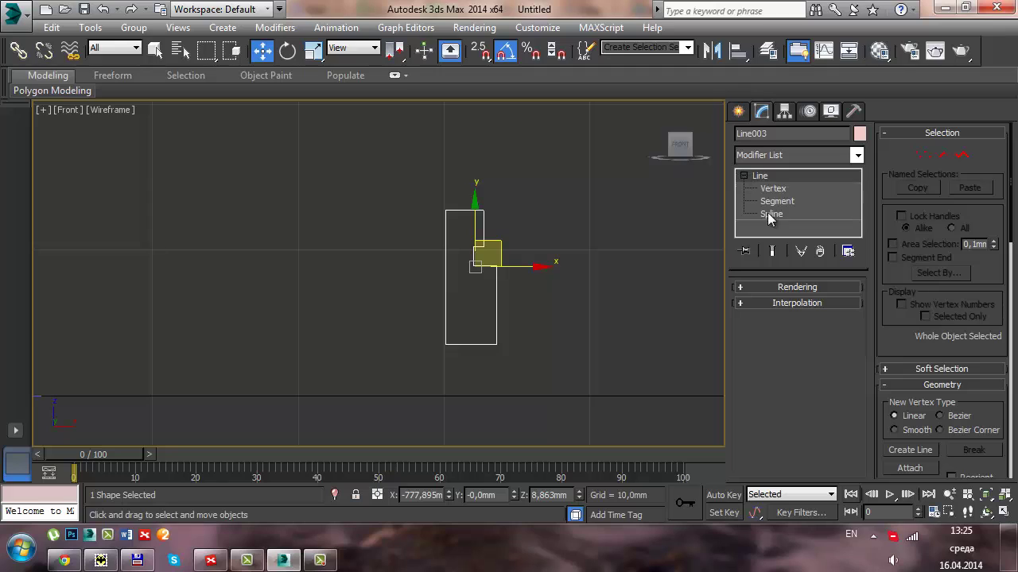
click(772, 189)
drag(492, 275, 490, 274)
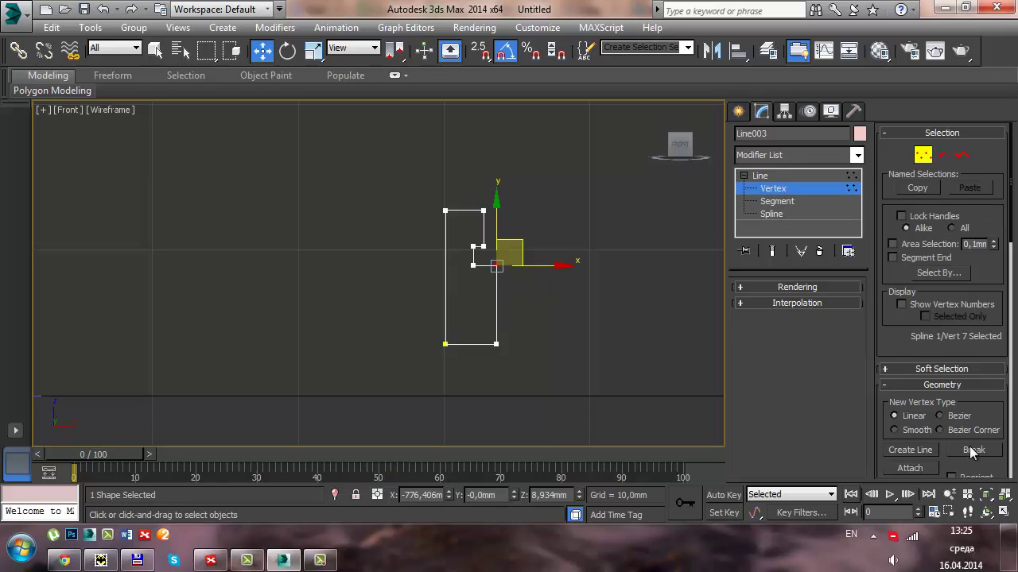
drag(906, 356, 899, 93)
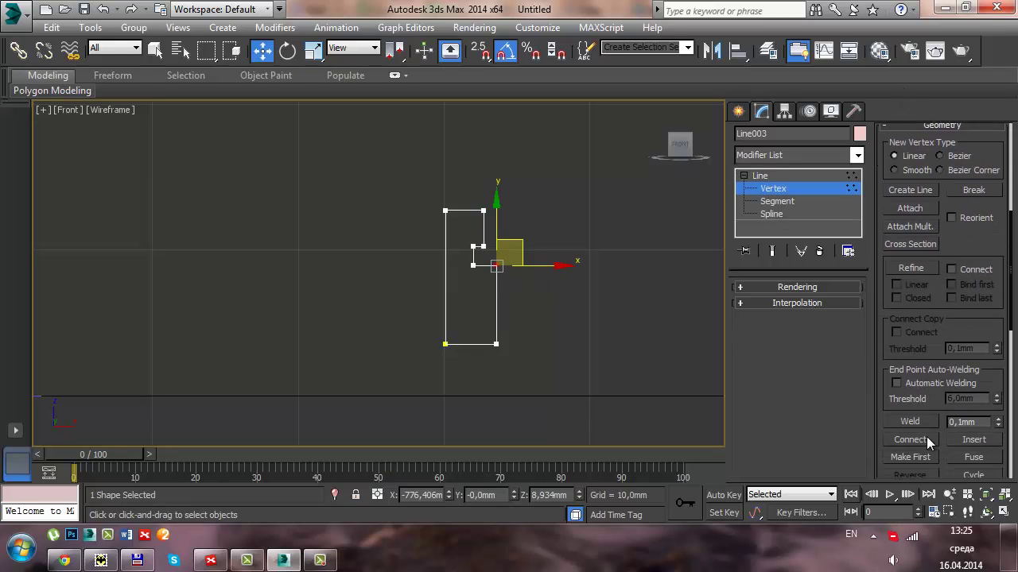
drag(946, 447, 940, 298)
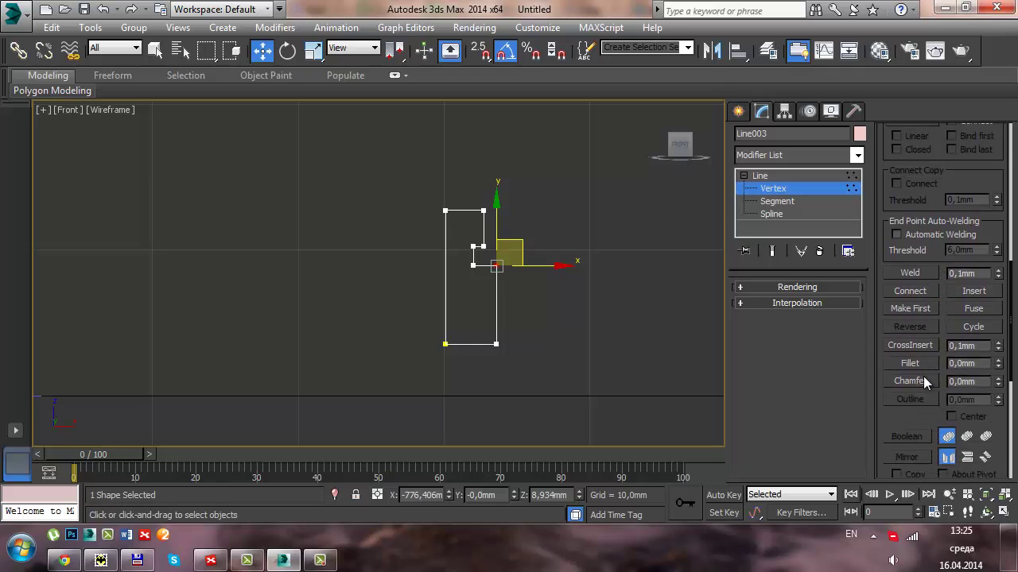
Chamfer the top-right and notch corners of the Line003 profile.
click(925, 387)
mouse_move(502, 270)
mouse_down()
mouse_move(488, 248)
mouse_move(489, 194)
mouse_up()
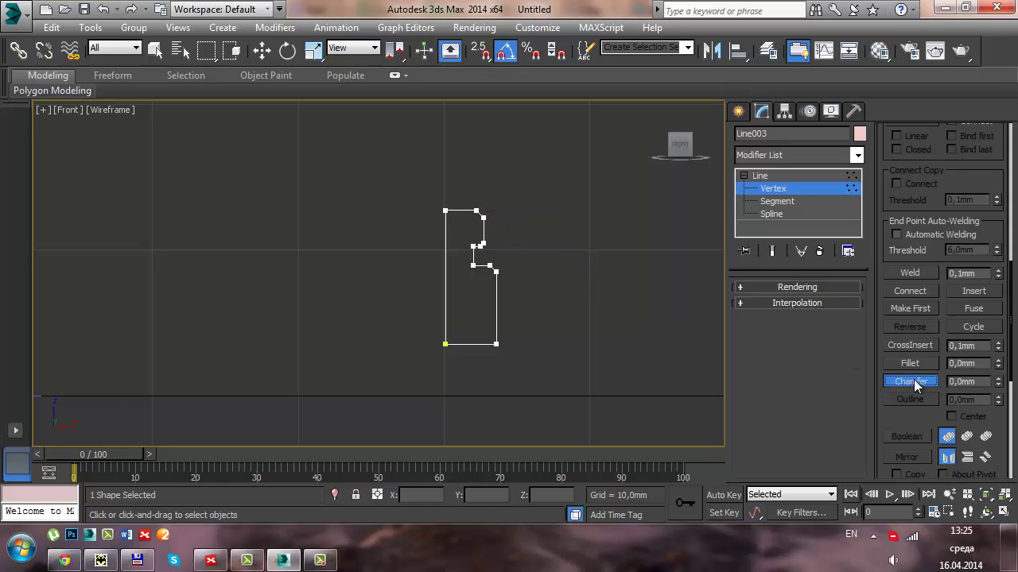
key(w)
right_click(518, 243)
click(446, 310)
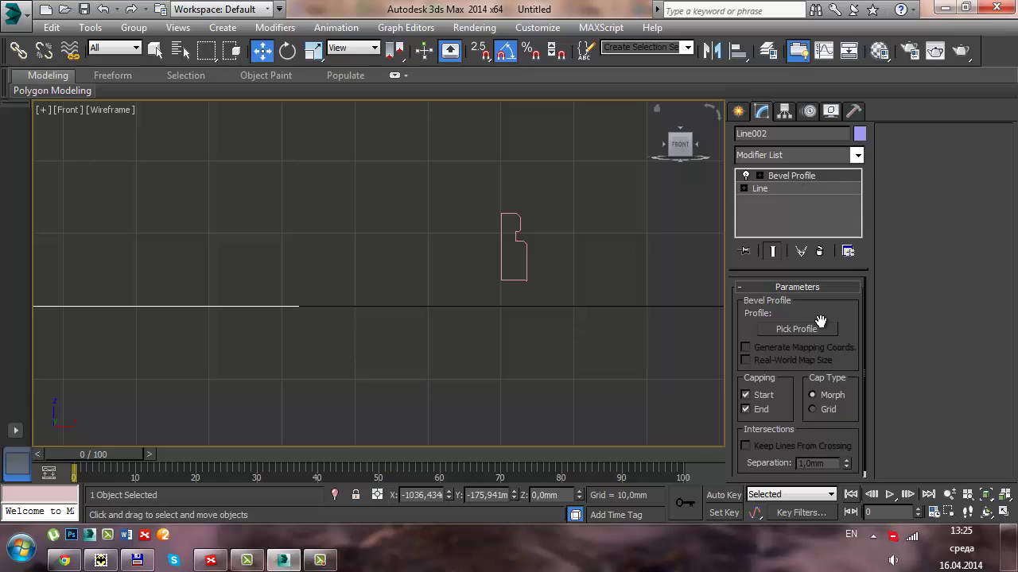
In a maximized Perspective view, pick Line003 as the profile for Line002's Bevel Profile.
key(alt+w)
key(alt+w)
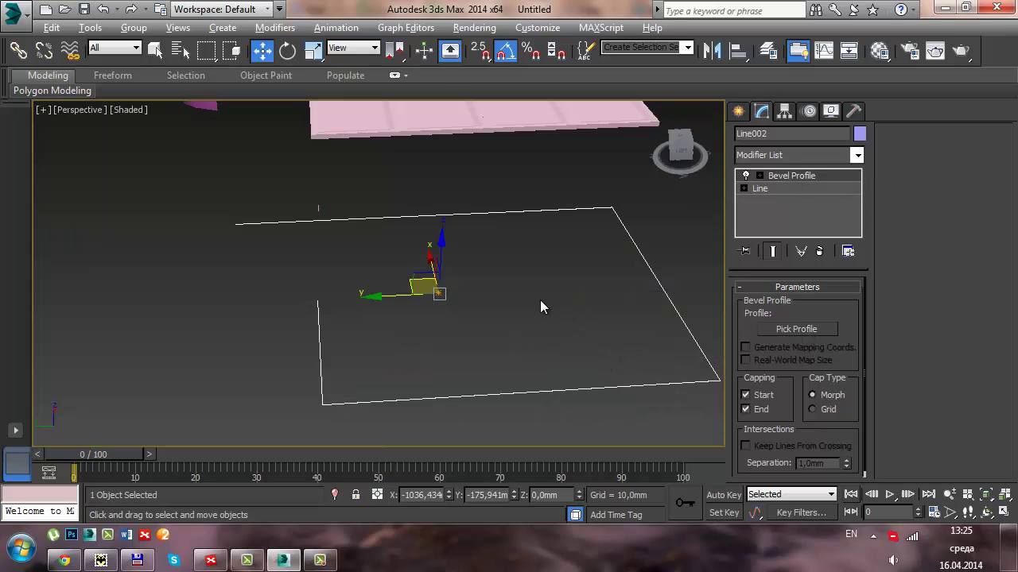
scroll(500, 294, up, 2)
scroll(499, 294, down, 2)
alt+middle_drag(501, 295, 257, 287)
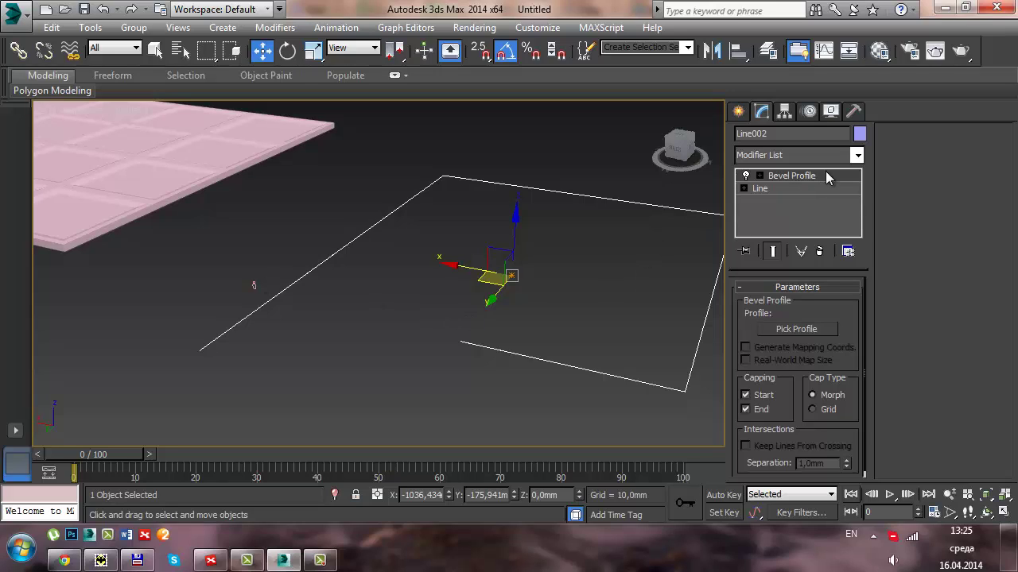
click(813, 334)
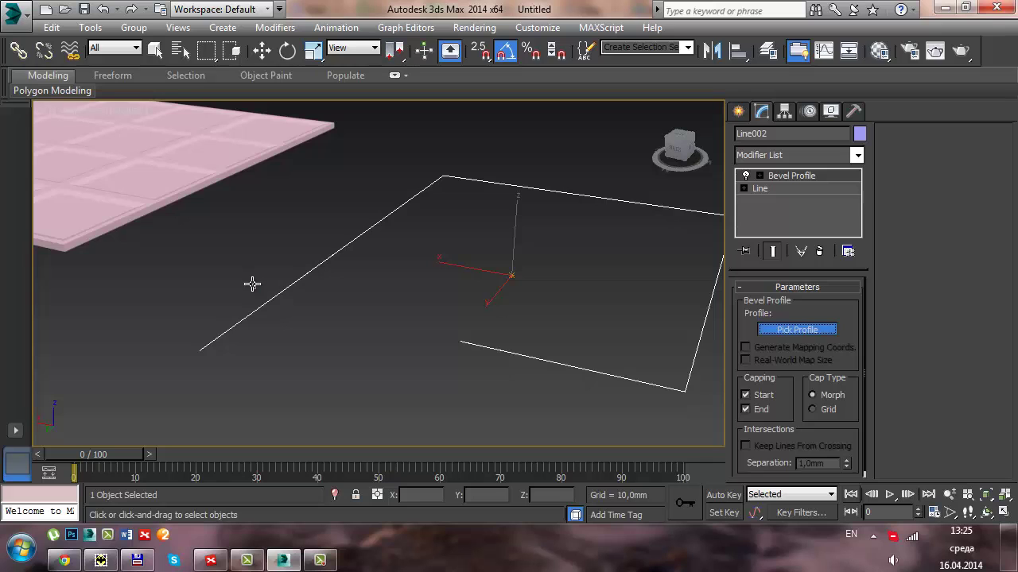
click(252, 284)
mouse_move(479, 337)
alt+middle_down()
mouse_move(389, 341)
mouse_move(591, 341)
mouse_move(507, 342)
mouse_move(496, 299)
mouse_move(508, 281)
mouse_move(493, 283)
mouse_move(568, 288)
mouse_move(107, 341)
mouse_move(527, 317)
mouse_move(484, 325)
mouse_move(575, 277)
mouse_move(489, 326)
mouse_move(418, 325)
mouse_move(466, 308)
alt+middle_up()
scroll(503, 282, up, 2)
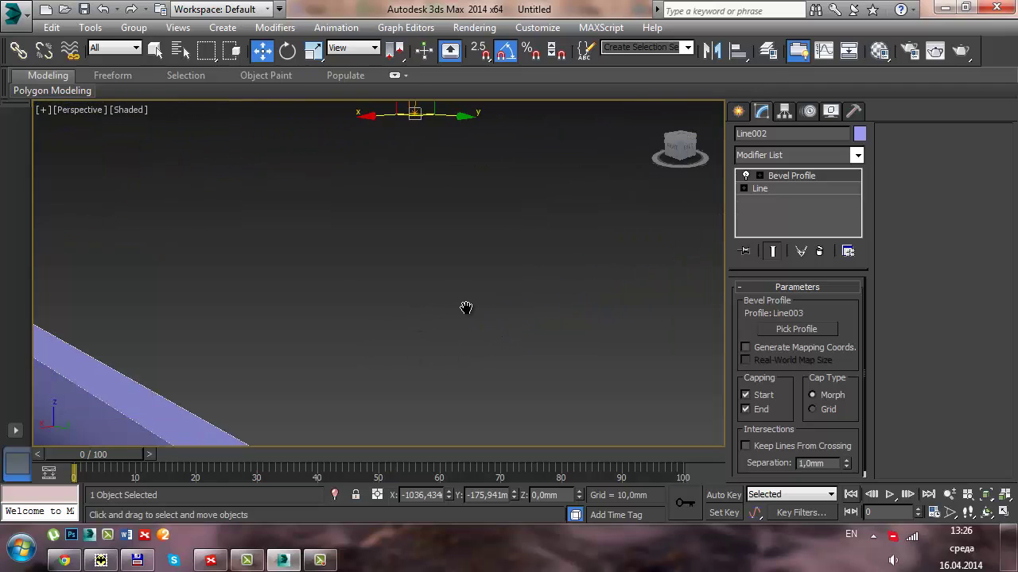
Add a Cap Holes modifier to the Line002 skirting board.
scroll(461, 302, up, 3)
scroll(445, 292, up, 3)
scroll(441, 289, down, 5)
scroll(436, 286, down, 2)
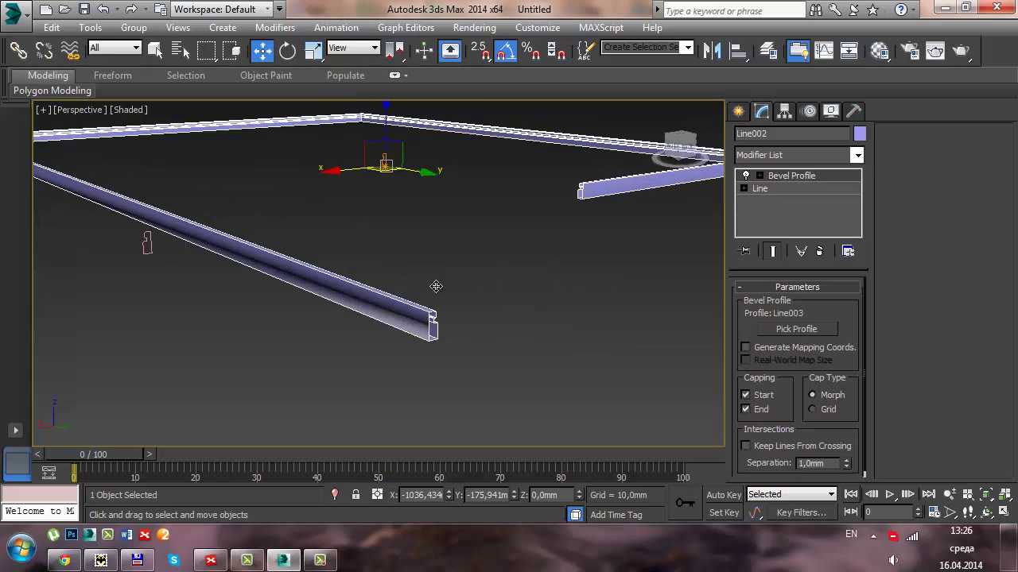
scroll(436, 286, down, 2)
click(856, 155)
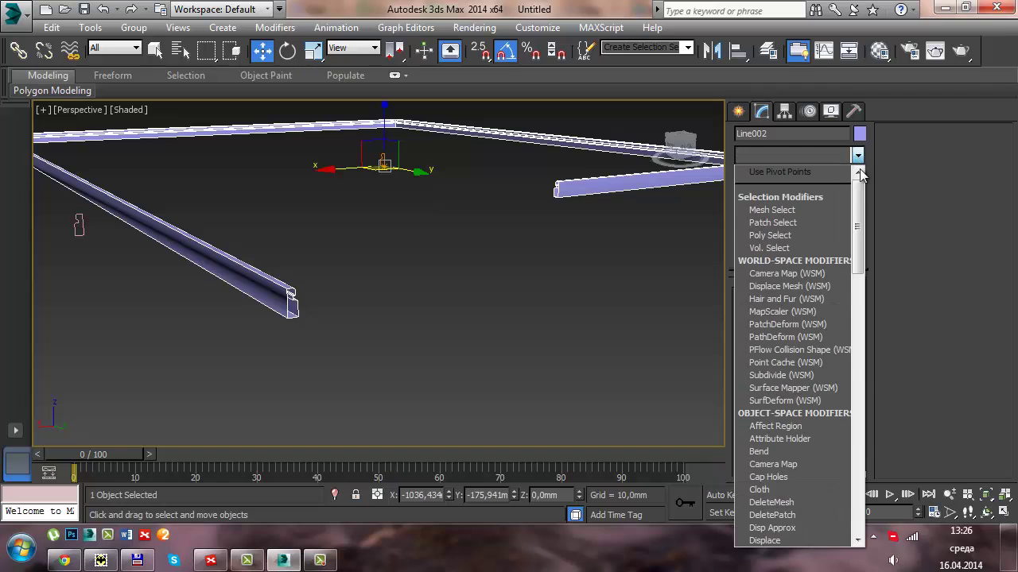
drag(860, 199, 830, 264)
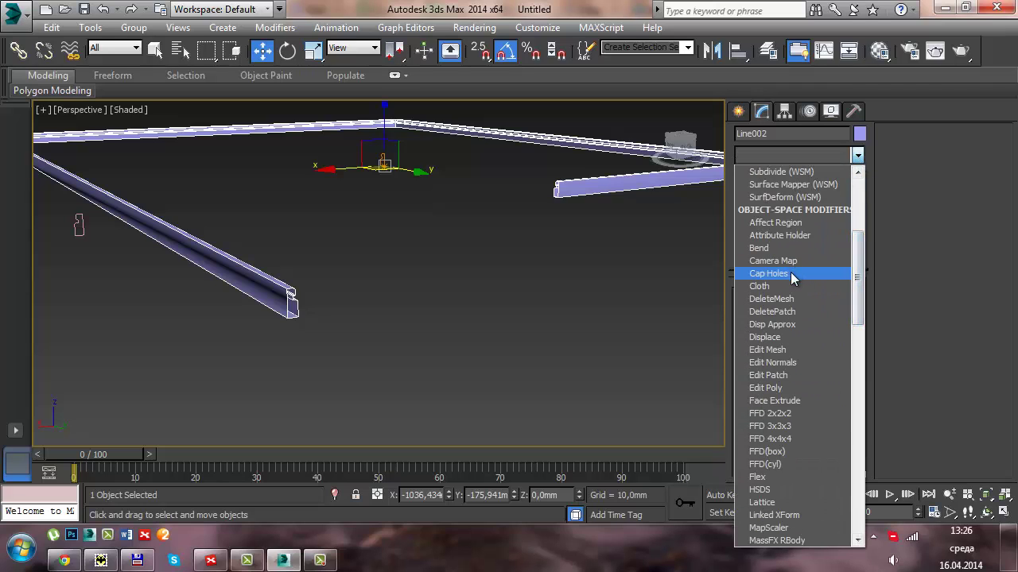
click(790, 273)
Stack a Smooth modifier above Cap Holes on the skirting board.
mouse_move(448, 201)
alt+middle_down()
mouse_move(464, 213)
mouse_move(504, 309)
mouse_move(502, 300)
mouse_move(495, 316)
alt+middle_up()
click(494, 316)
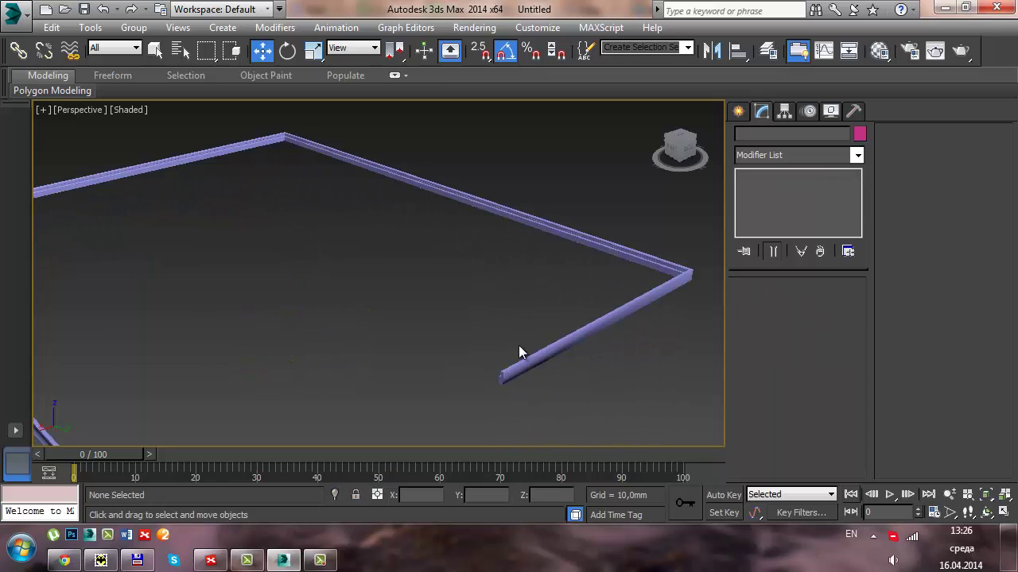
mouse_move(520, 352)
alt+middle_down()
mouse_move(513, 320)
mouse_move(527, 244)
mouse_move(547, 266)
alt+middle_up()
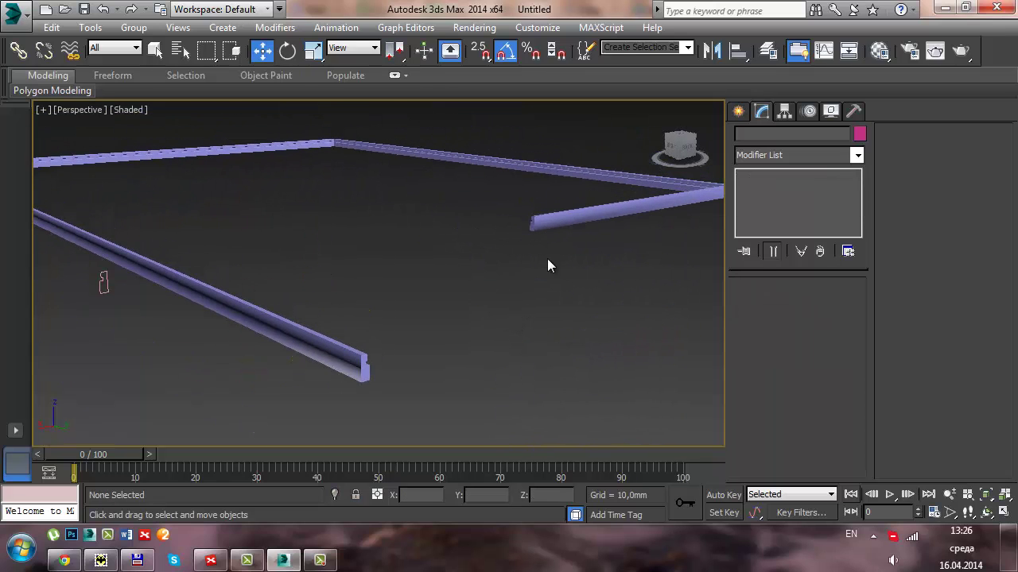
click(571, 214)
mouse_move(573, 211)
alt+middle_down()
mouse_move(586, 218)
mouse_move(580, 232)
alt+middle_up()
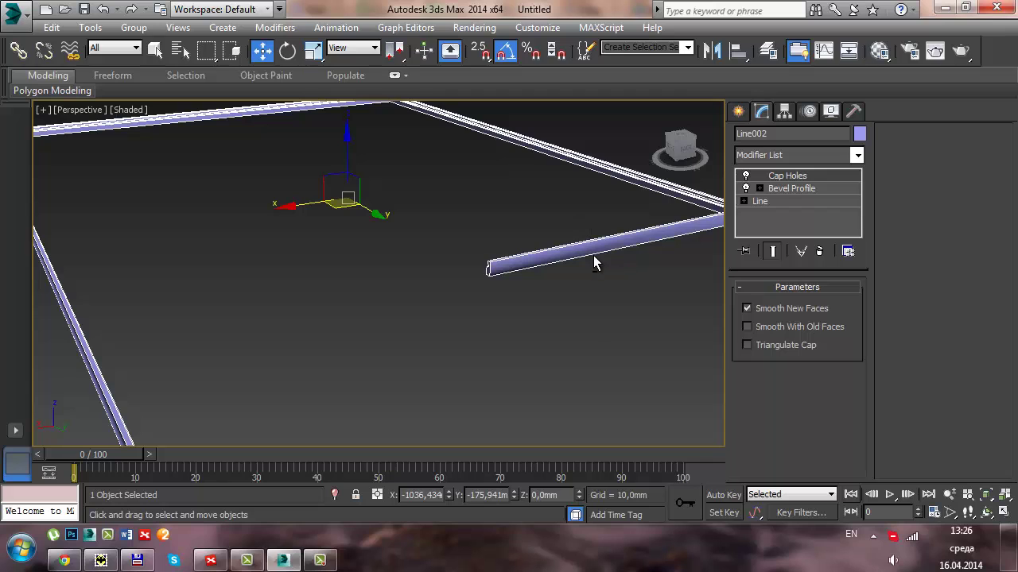
mouse_move(595, 264)
alt+middle_down()
mouse_move(552, 243)
mouse_move(548, 260)
mouse_move(582, 241)
alt+middle_up()
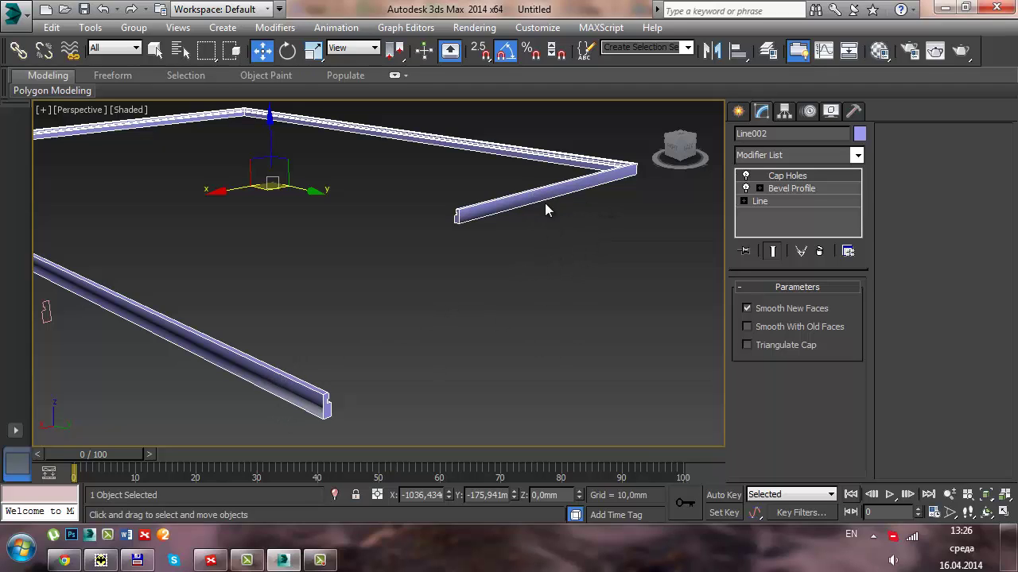
click(857, 156)
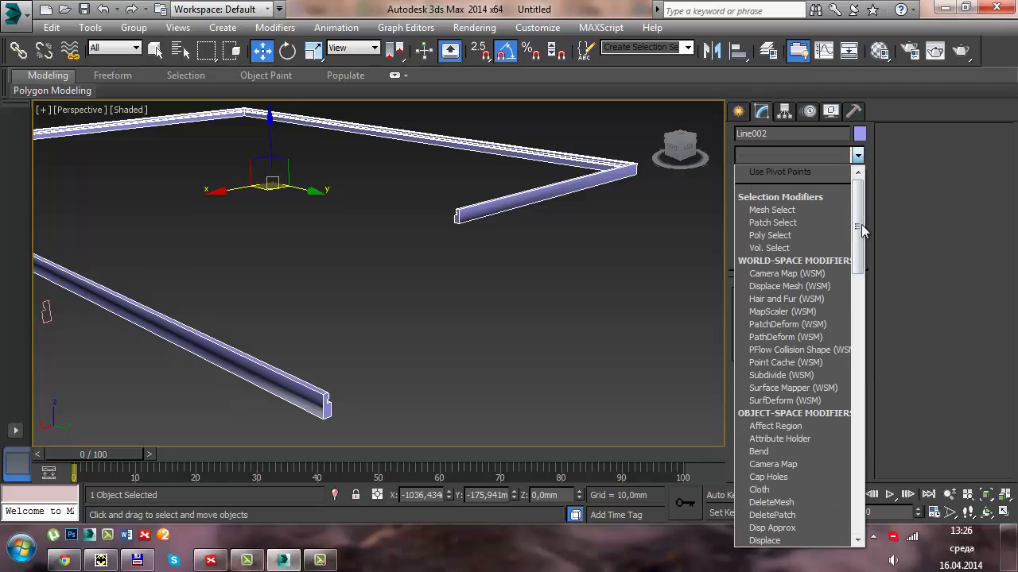
scroll(781, 442, down, 1)
scroll(781, 442, down, 6)
scroll(783, 443, down, 8)
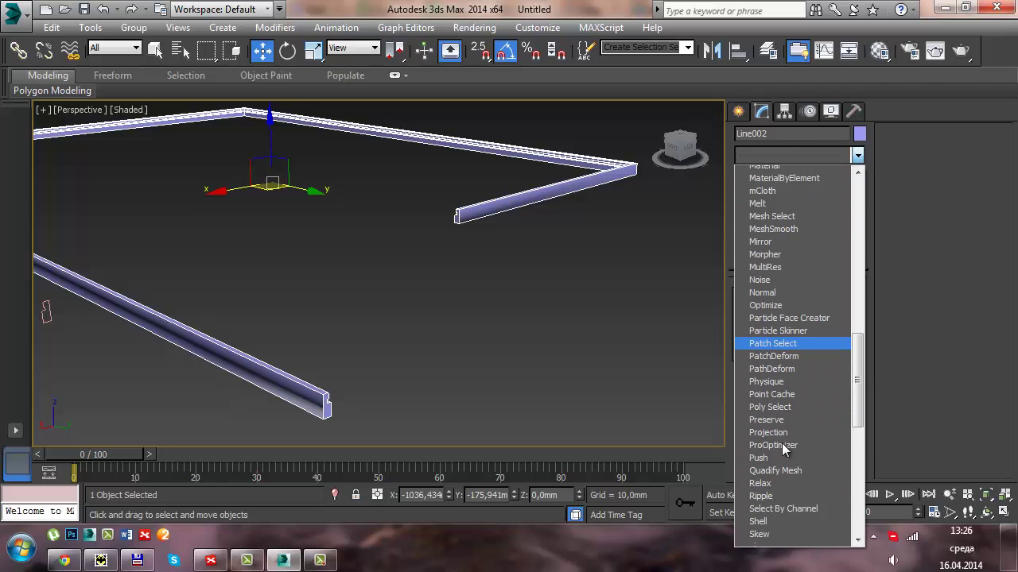
scroll(782, 444, down, 2)
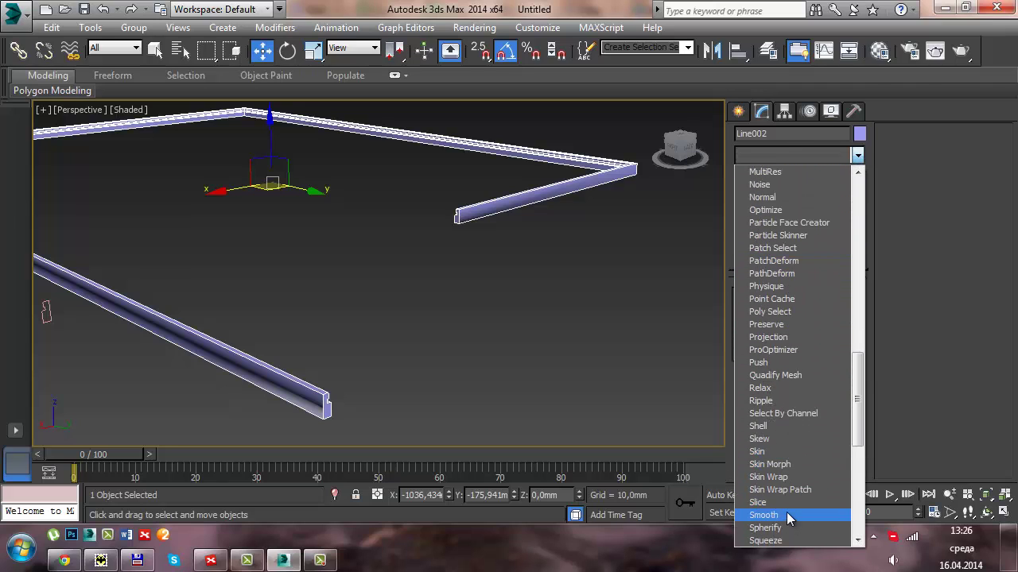
click(786, 514)
mouse_move(509, 292)
alt+middle_down()
mouse_move(477, 228)
mouse_move(509, 251)
mouse_move(445, 246)
mouse_move(528, 286)
mouse_move(504, 291)
mouse_move(525, 290)
alt+middle_up()
Select Line003 at Vertex level and box-select its top vertices in the Front view.
click(205, 280)
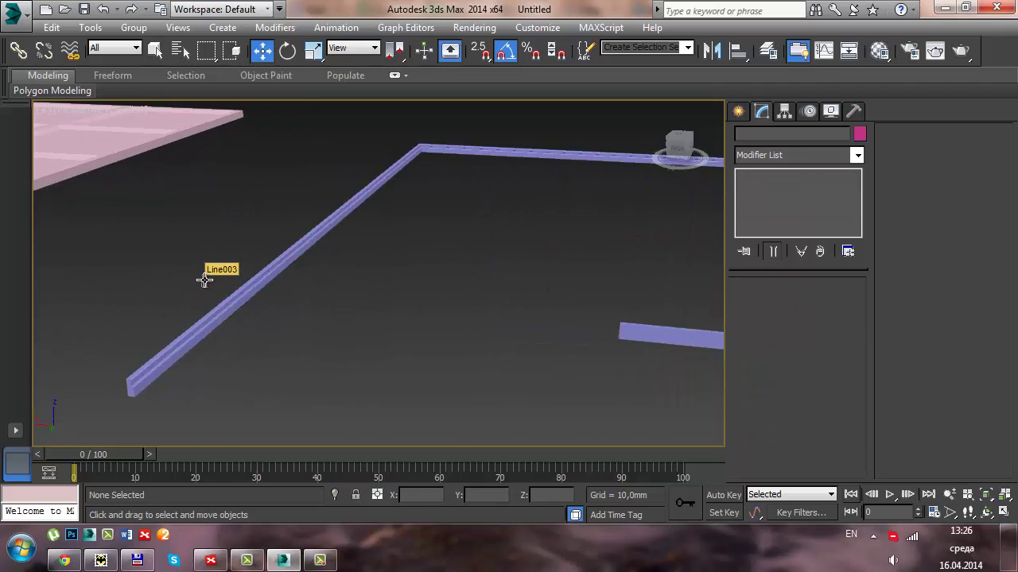
click(205, 279)
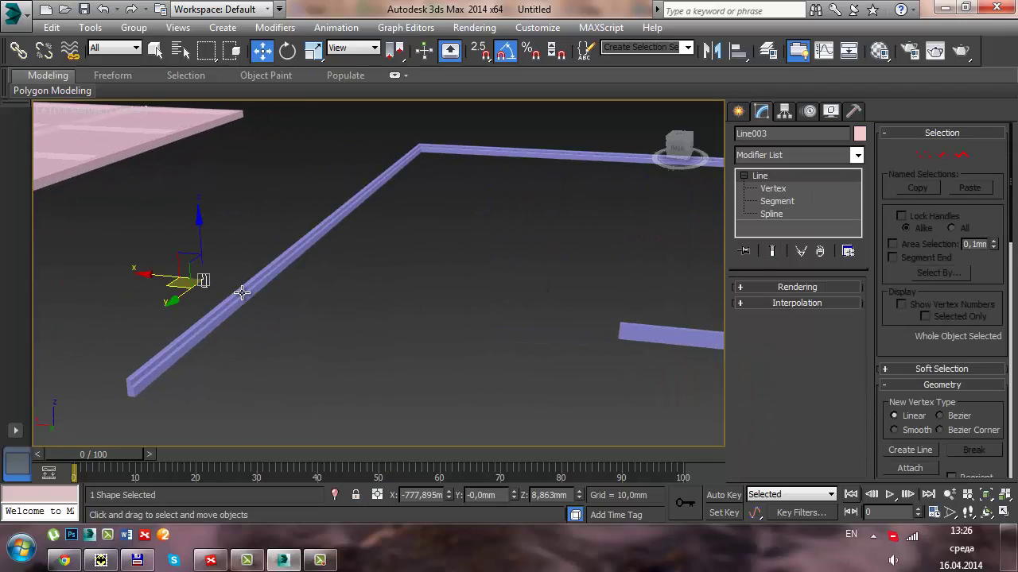
click(772, 189)
key(alt+w)
click(588, 245)
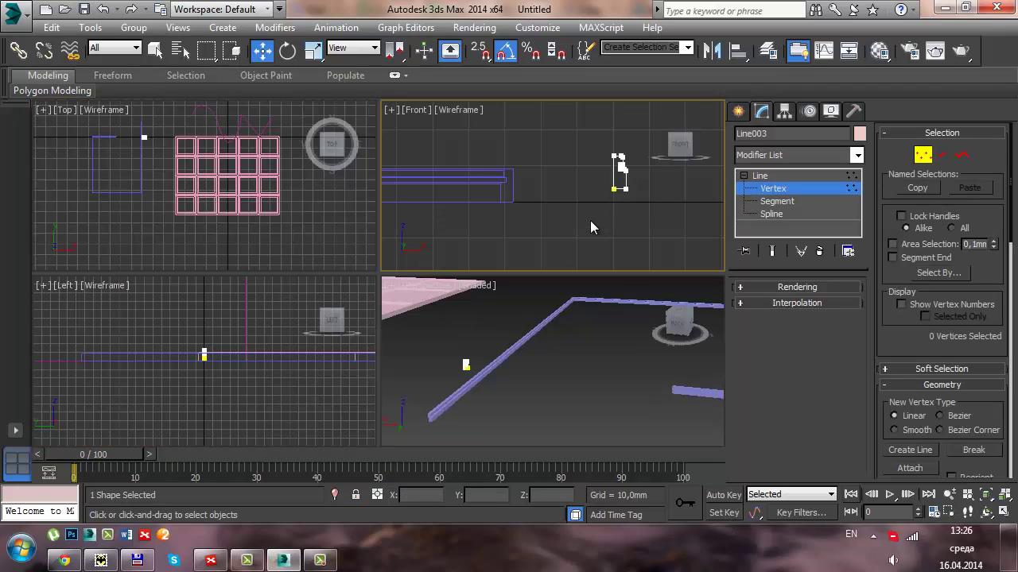
mouse_move(601, 142)
mouse_down()
mouse_move(638, 188)
mouse_move(628, 99)
mouse_move(636, 197)
mouse_move(652, 162)
mouse_up()
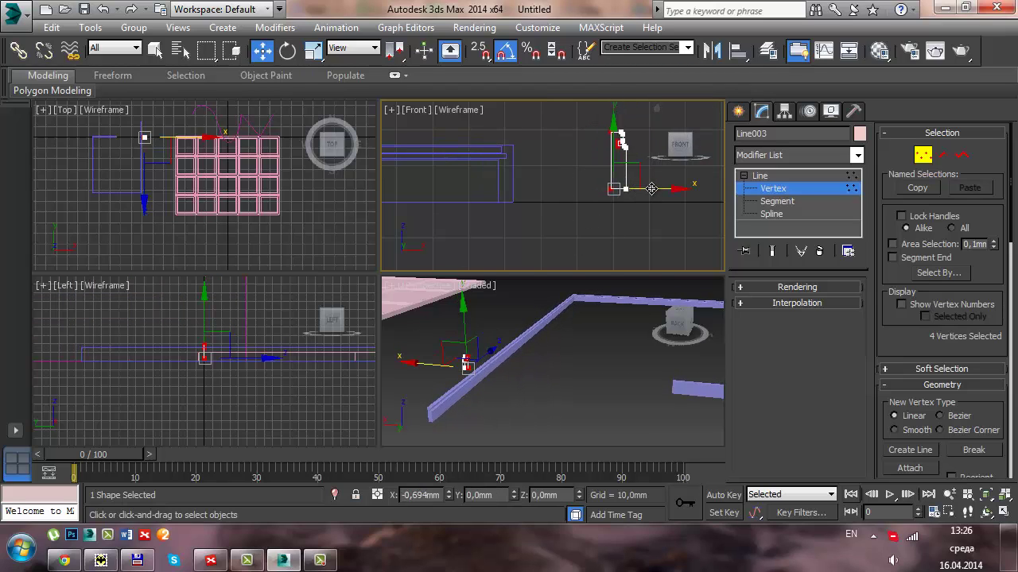
Move the selected top vertices to give the skirting profile a stepped top.
scroll(644, 163, up, 2)
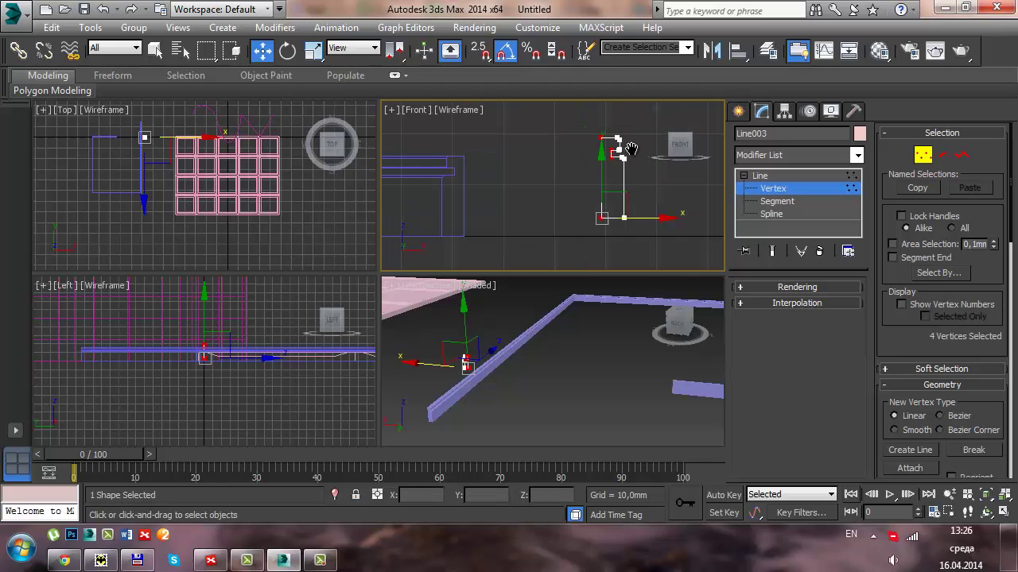
scroll(628, 162, up, 2)
scroll(610, 161, up, 2)
middle_drag(612, 160, 487, 148)
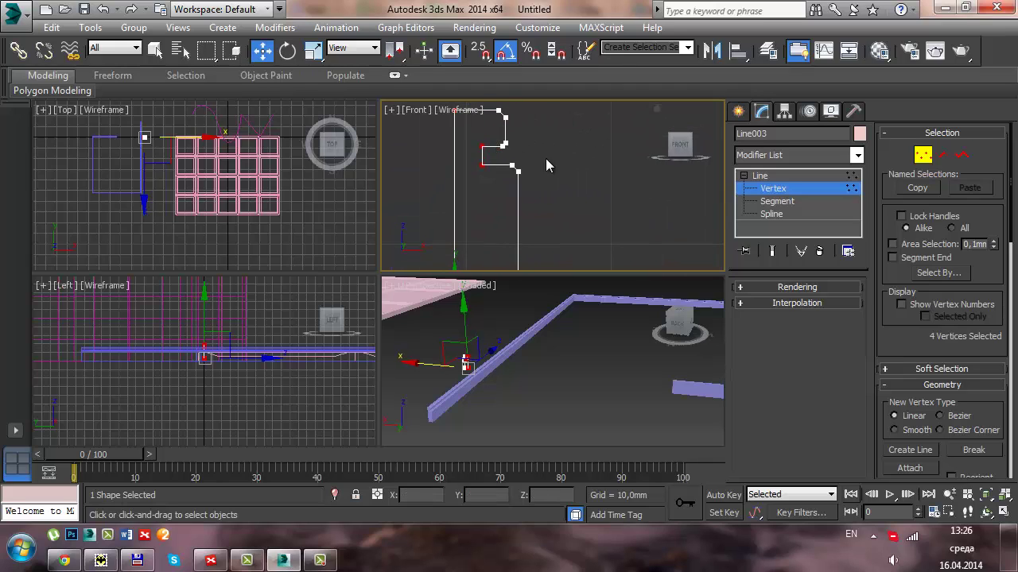
mouse_move(487, 149)
mouse_down()
mouse_move(542, 149)
mouse_move(494, 138)
mouse_move(495, 212)
mouse_up()
click(481, 394)
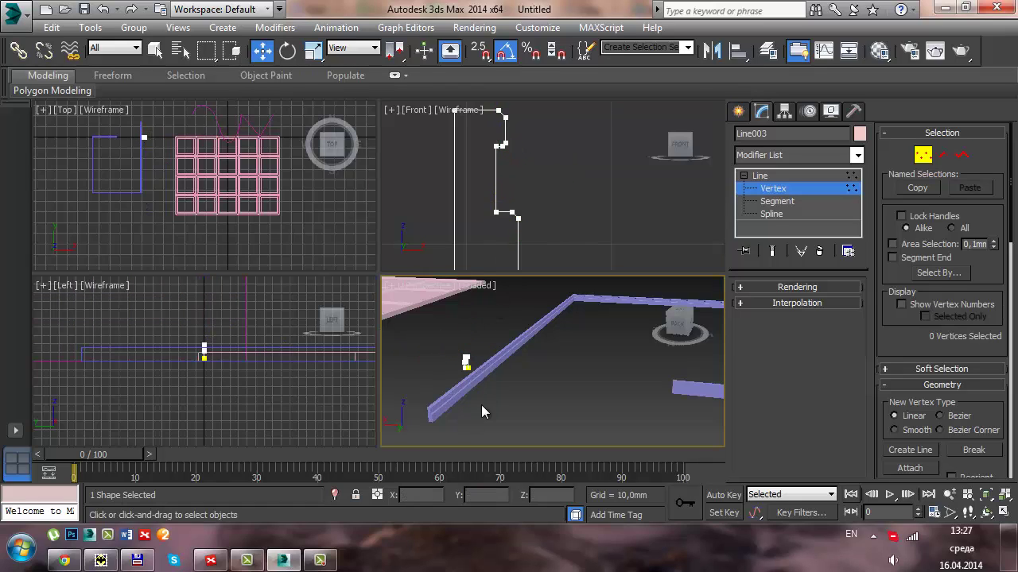
key(alt+w)
mouse_move(466, 393)
middle_down()
mouse_move(452, 291)
mouse_move(464, 295)
mouse_move(455, 276)
mouse_move(467, 263)
mouse_move(475, 272)
mouse_move(392, 284)
mouse_move(514, 267)
mouse_move(456, 284)
middle_up()
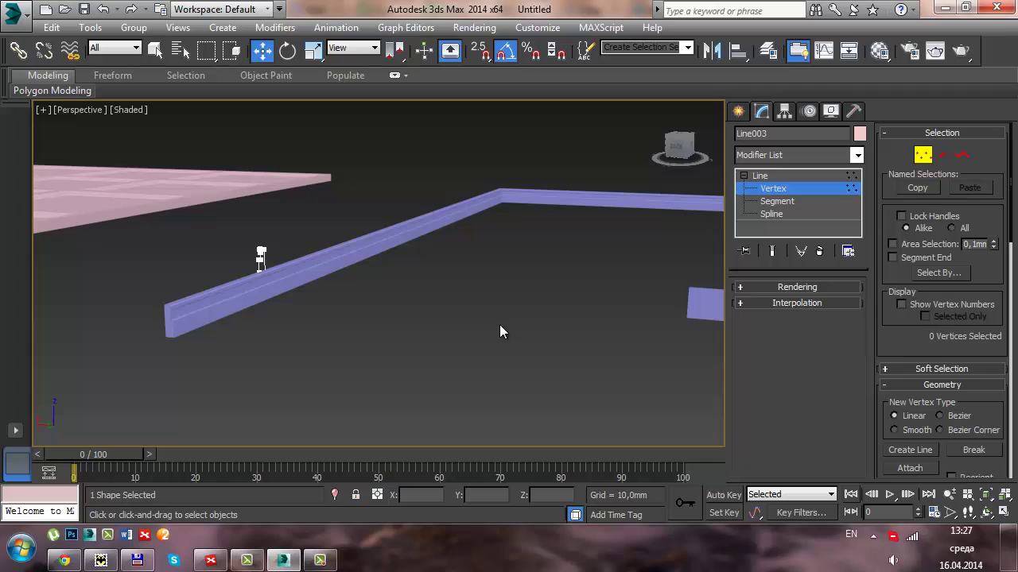
scroll(490, 351, up, 2)
scroll(484, 342, up, 3)
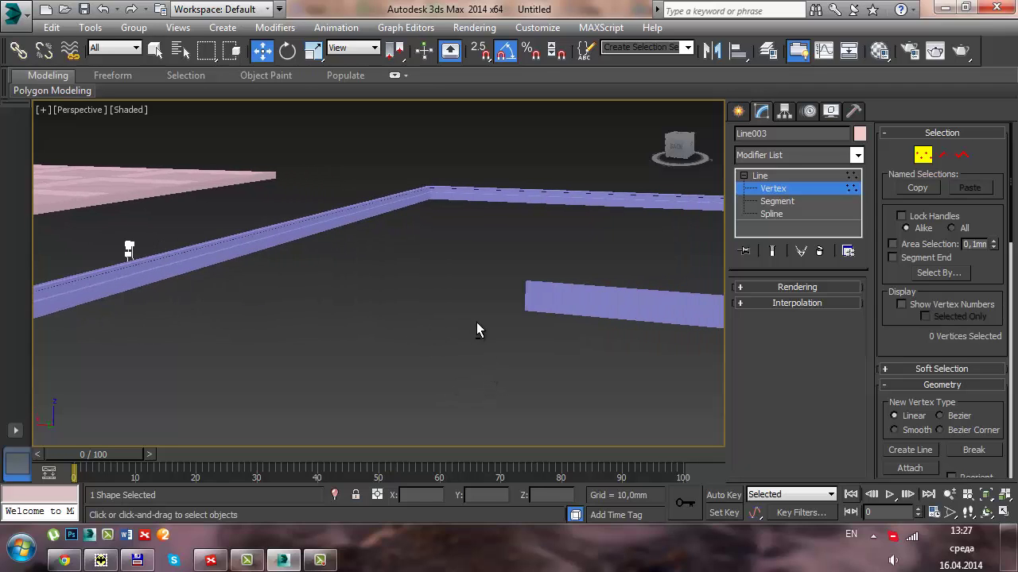
scroll(493, 349, up, 4)
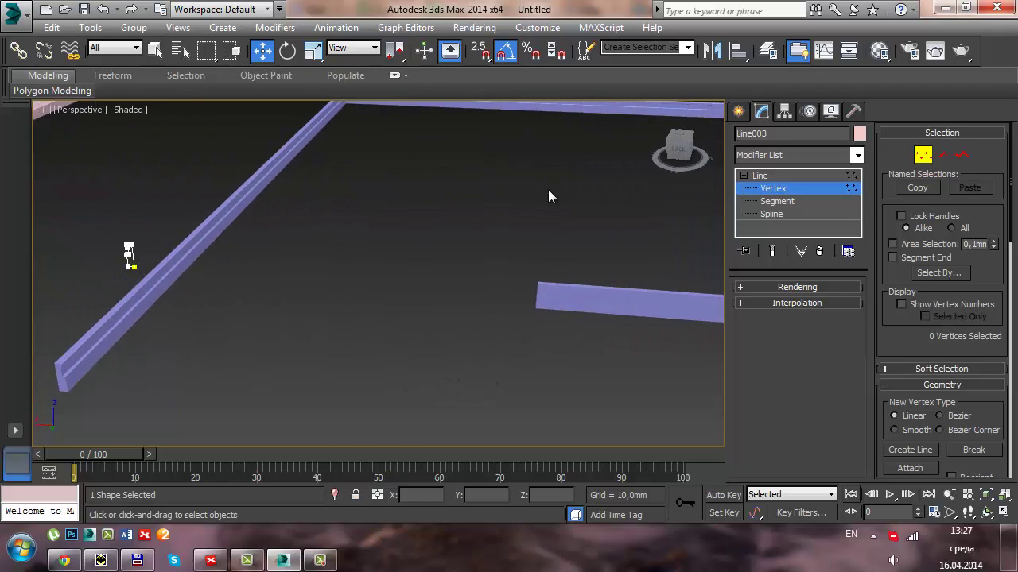
Select Line002 and pick the Profile Gizmo sub-level of its Bevel Profile.
click(775, 190)
click(238, 193)
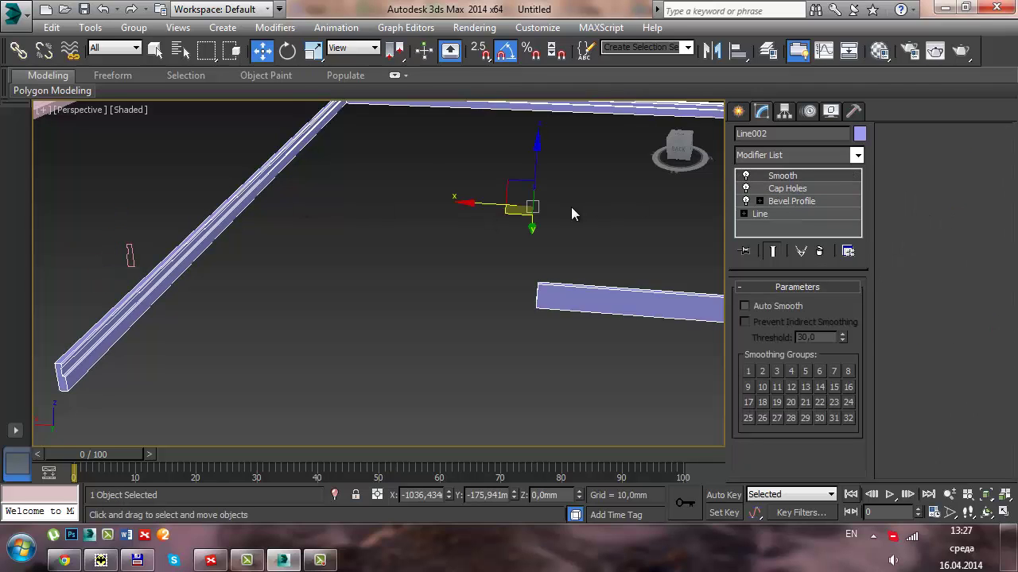
scroll(565, 218, down, 2)
click(775, 201)
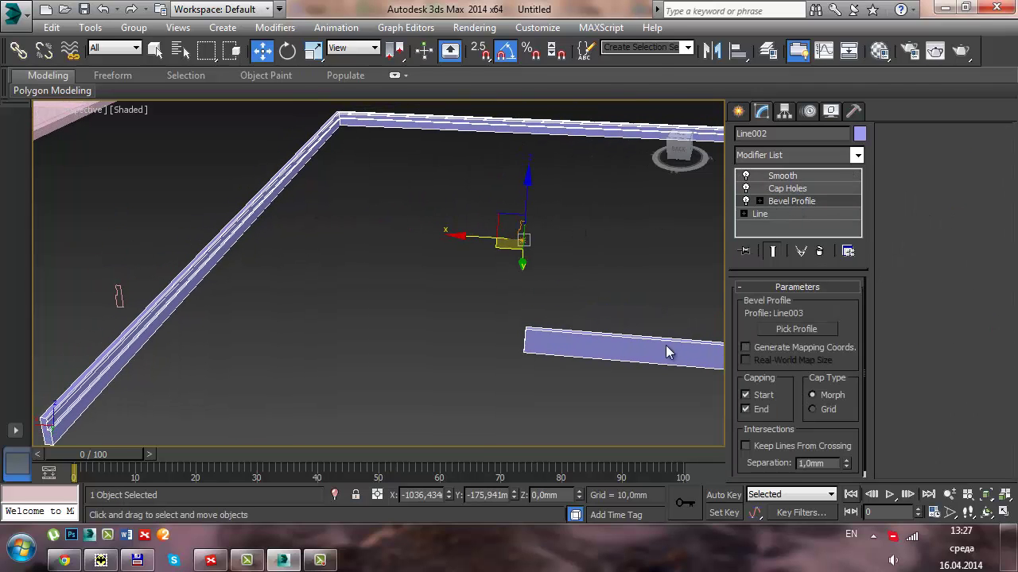
scroll(744, 308, down, 1)
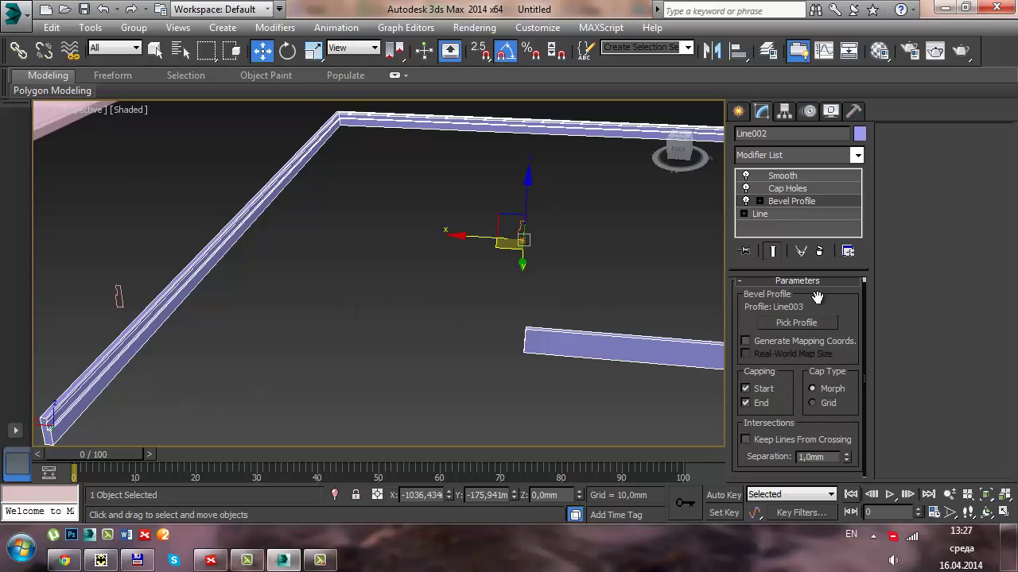
click(760, 201)
click(787, 214)
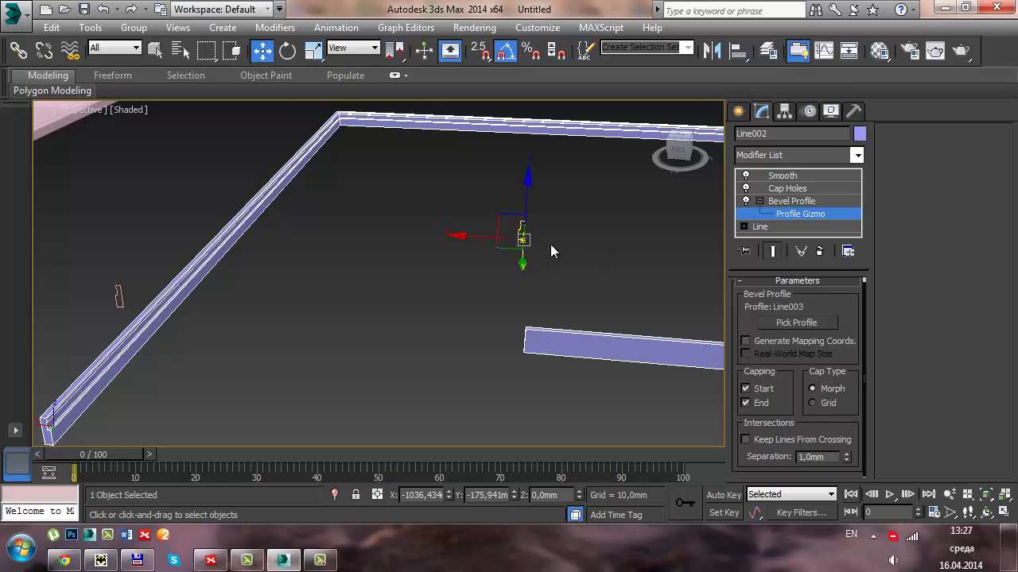
Rotate the profile gizmo until the skirting board stands upright.
key(e)
drag(513, 257, 361, 238)
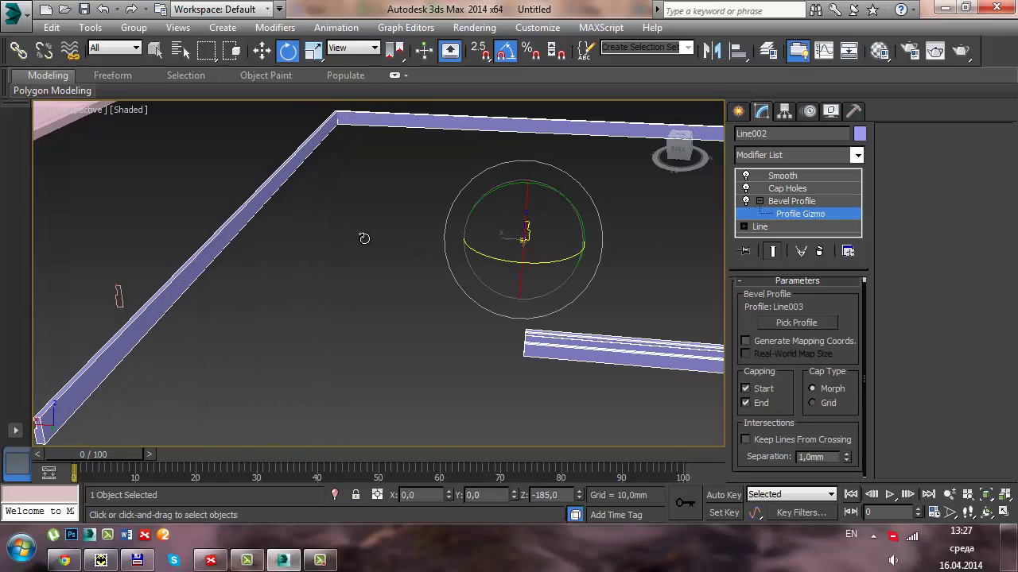
mouse_move(364, 238)
mouse_down()
mouse_move(246, 277)
mouse_move(167, 289)
mouse_move(447, 310)
mouse_move(361, 306)
mouse_up()
mouse_move(361, 304)
alt+middle_down()
mouse_move(493, 284)
mouse_move(438, 291)
alt+middle_up()
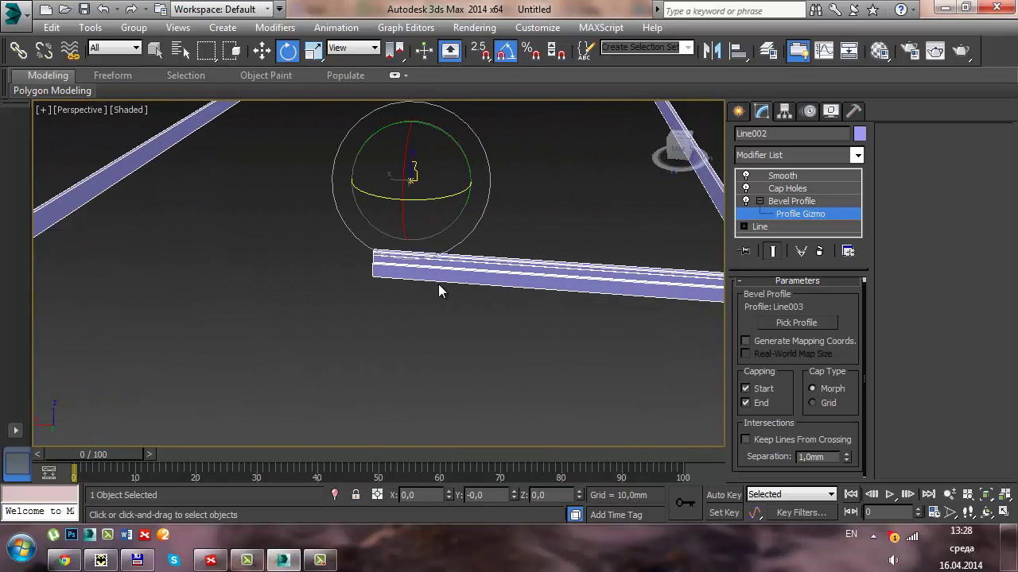
mouse_move(429, 126)
mouse_down()
mouse_move(574, 175)
mouse_move(563, 174)
mouse_move(650, 122)
mouse_up()
mouse_move(649, 122)
alt+middle_down()
mouse_move(627, 141)
mouse_move(626, 176)
mouse_move(609, 159)
mouse_move(450, 288)
mouse_move(448, 225)
mouse_move(440, 250)
mouse_move(499, 216)
mouse_move(508, 224)
mouse_move(455, 305)
alt+middle_up()
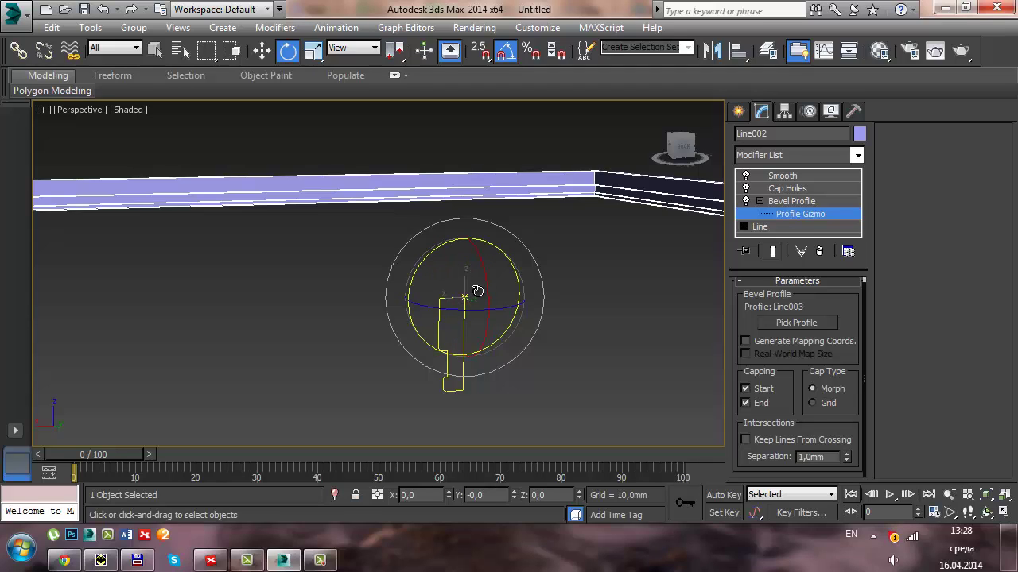
drag(501, 314, 647, 251)
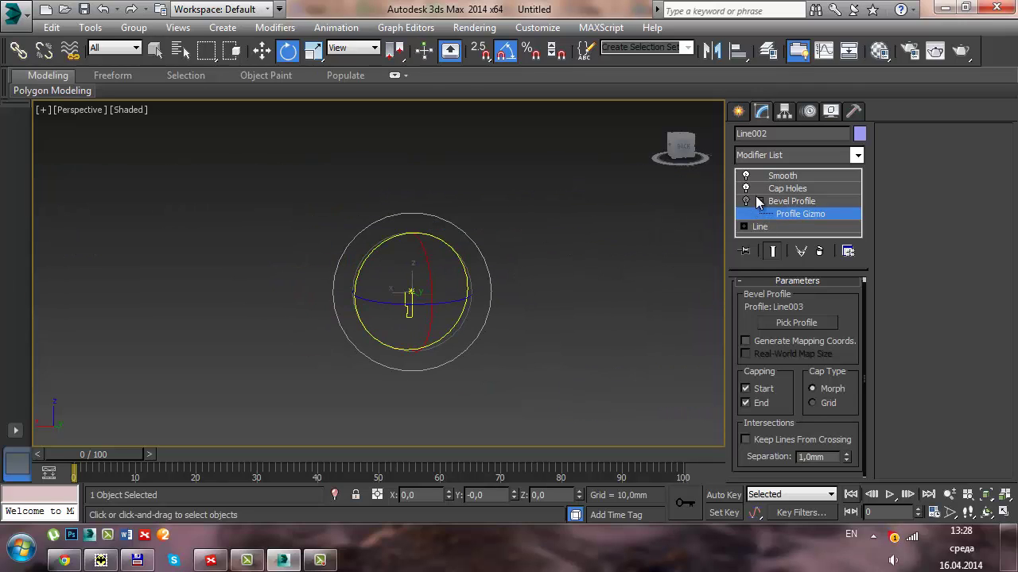
key(ctrl+z)
Check the path line and Line003 profile, then exit Profile Gizmo editing.
click(762, 229)
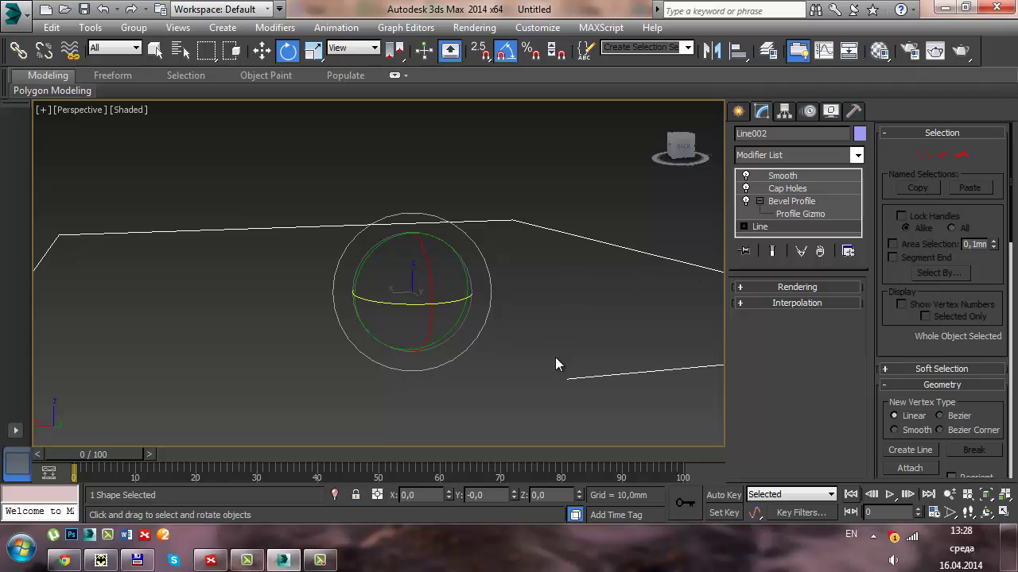
middle_drag(465, 357, 542, 335)
mouse_move(200, 341)
middle_down()
mouse_move(225, 295)
mouse_move(229, 313)
middle_up()
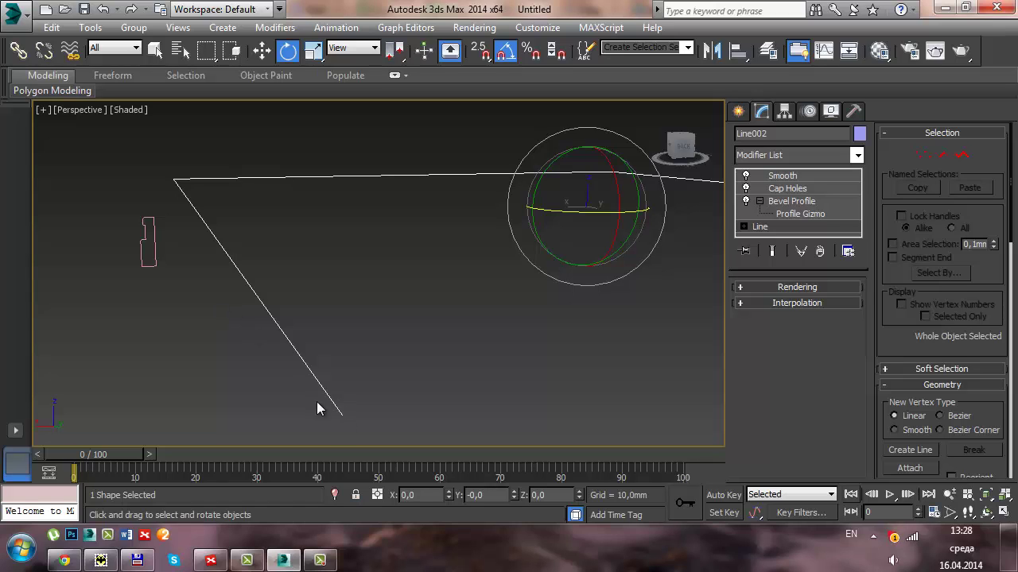
click(157, 264)
key(w)
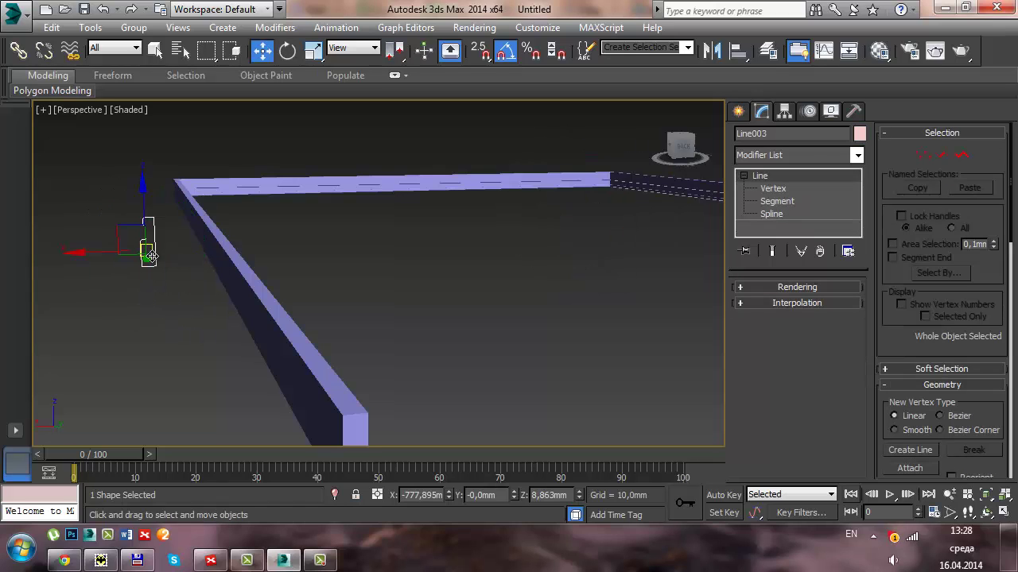
click(292, 332)
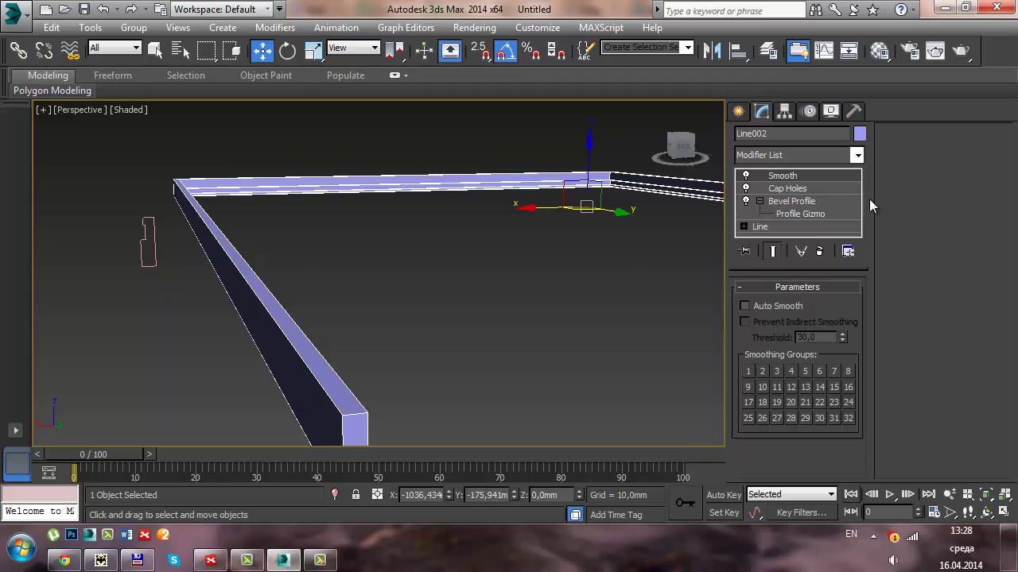
click(761, 227)
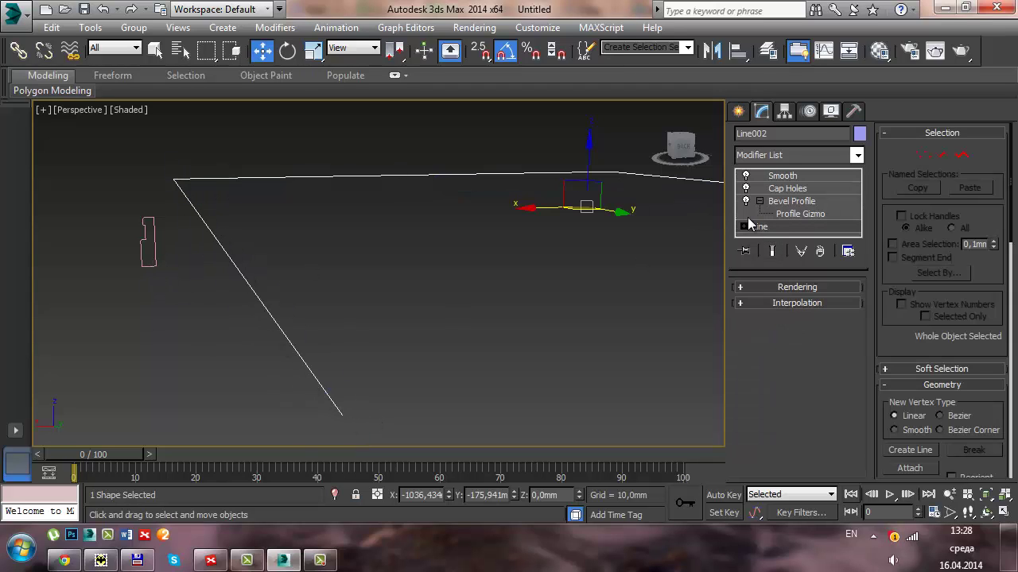
click(775, 203)
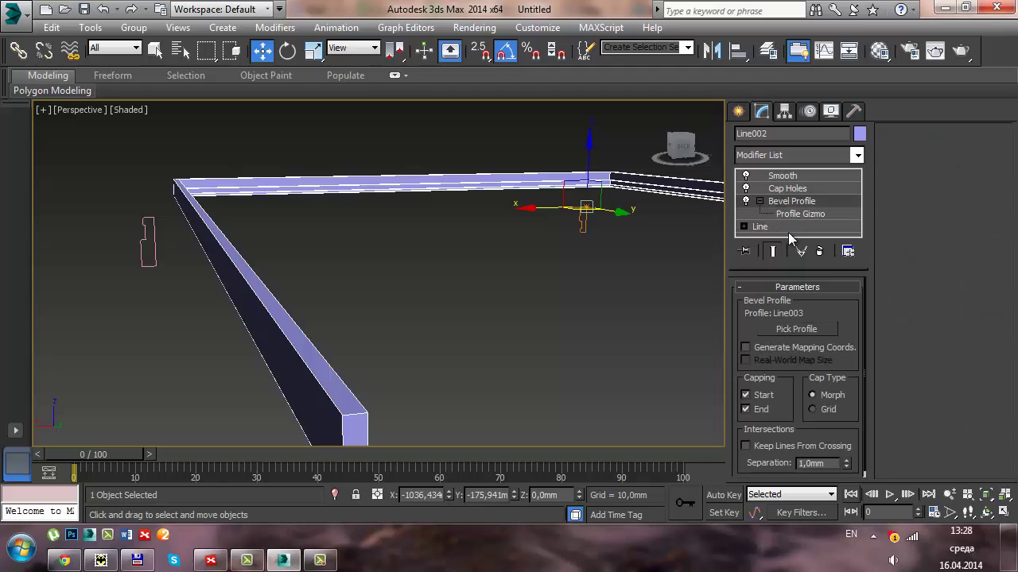
click(790, 214)
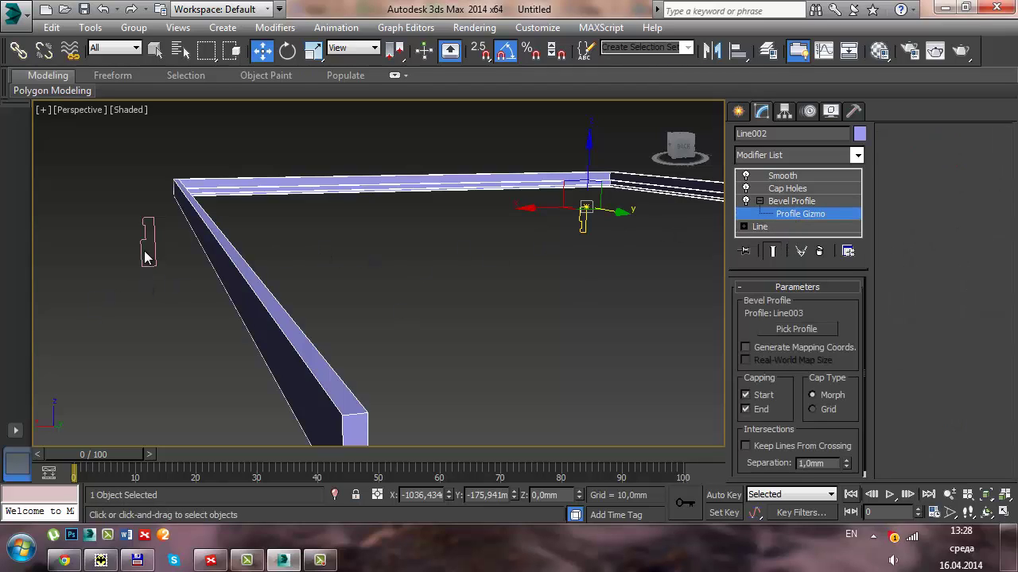
click(791, 214)
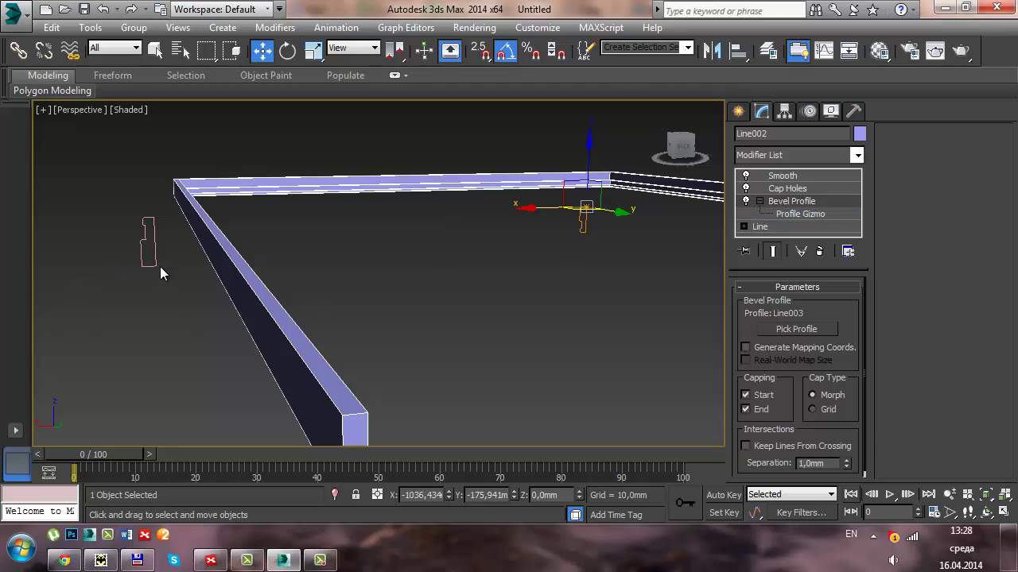
key(alt+w)
Maximize the Front view beside Line003 and activate the Line spline tool.
click(507, 161)
key(alt+w)
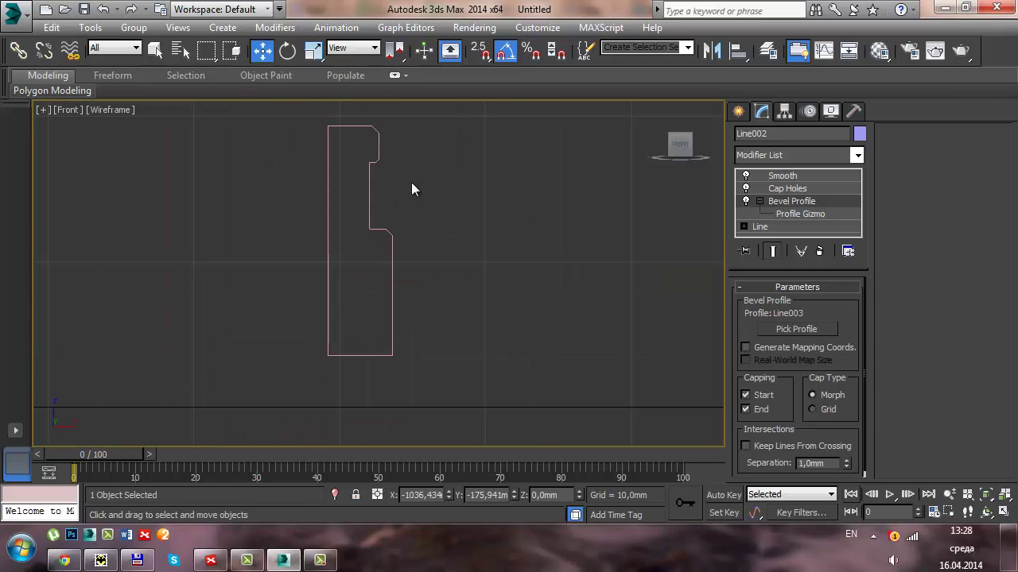
scroll(411, 187, down, 2)
scroll(425, 221, down, 1)
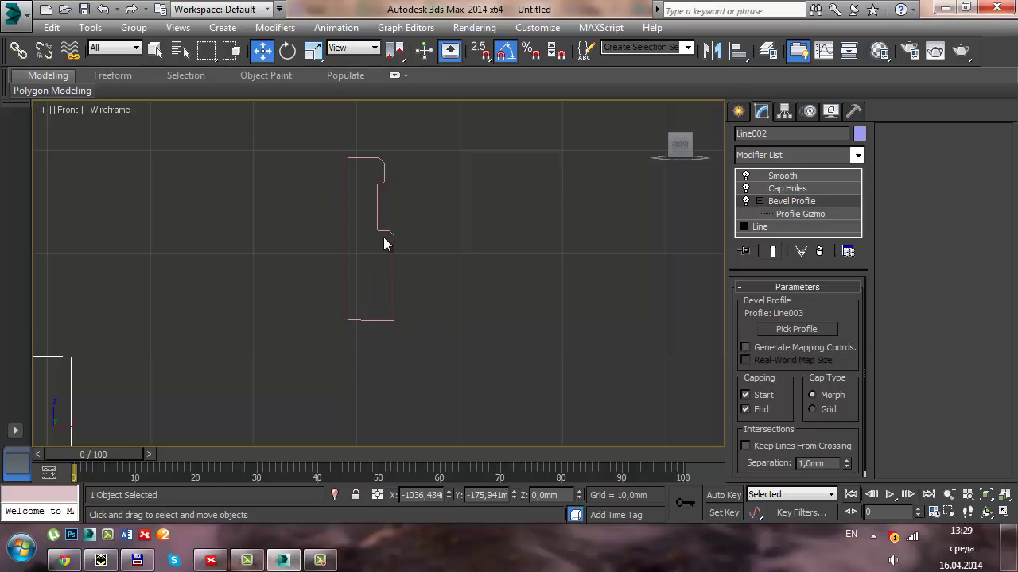
middle_drag(400, 286, 333, 300)
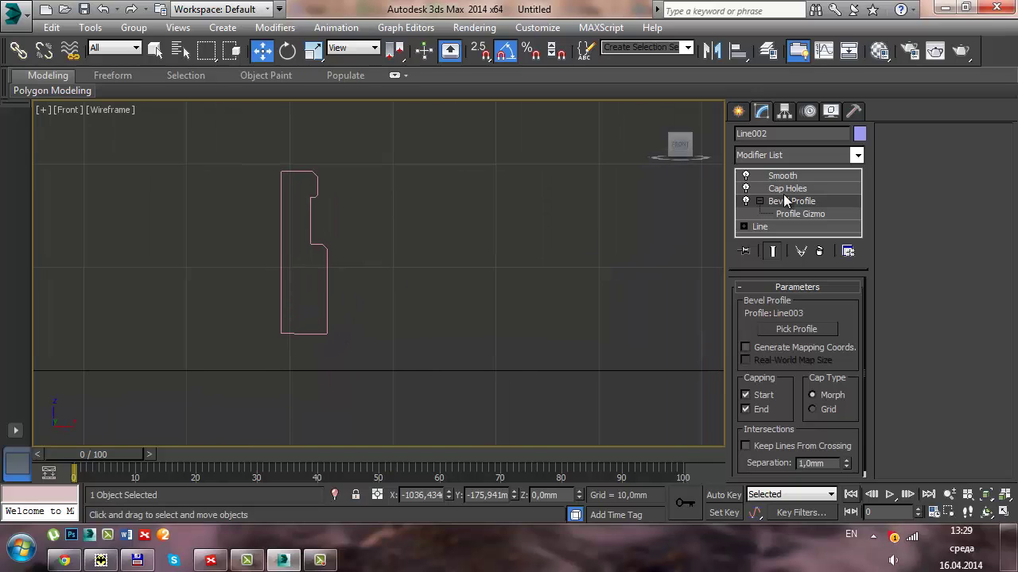
click(738, 112)
click(765, 225)
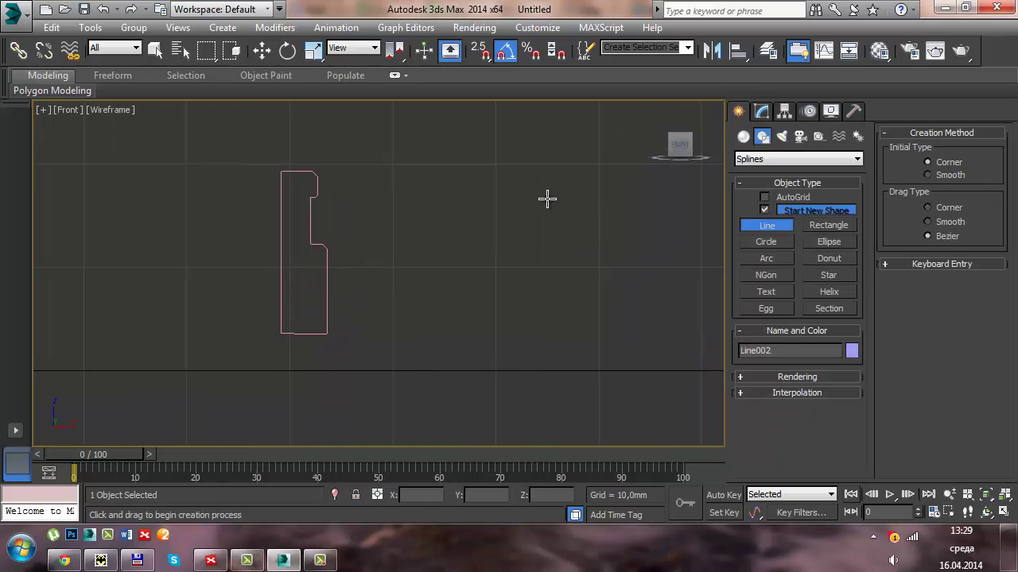
Draw the Line004 profile with a diagonal step and close the spline.
click(496, 166)
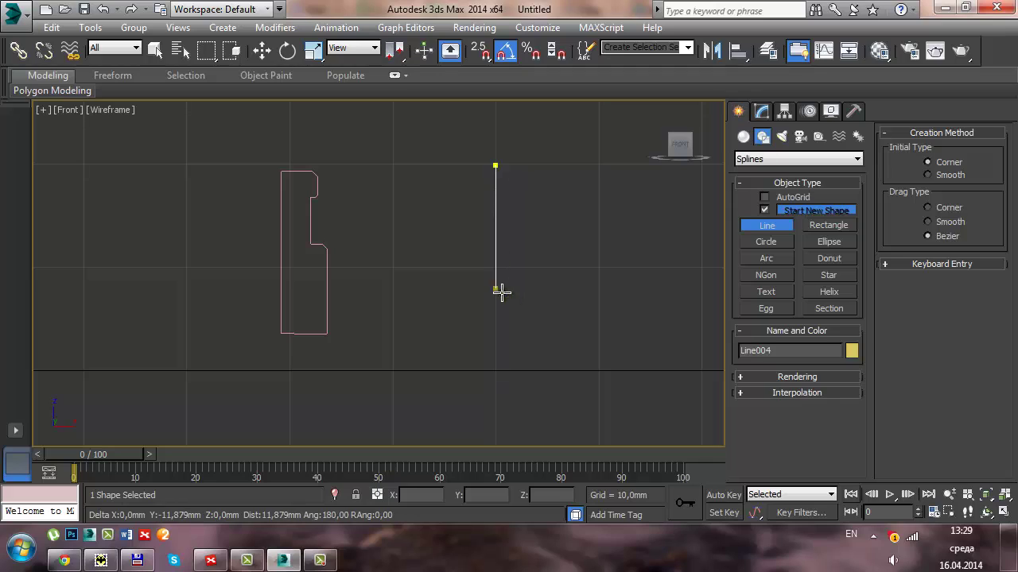
click(496, 327)
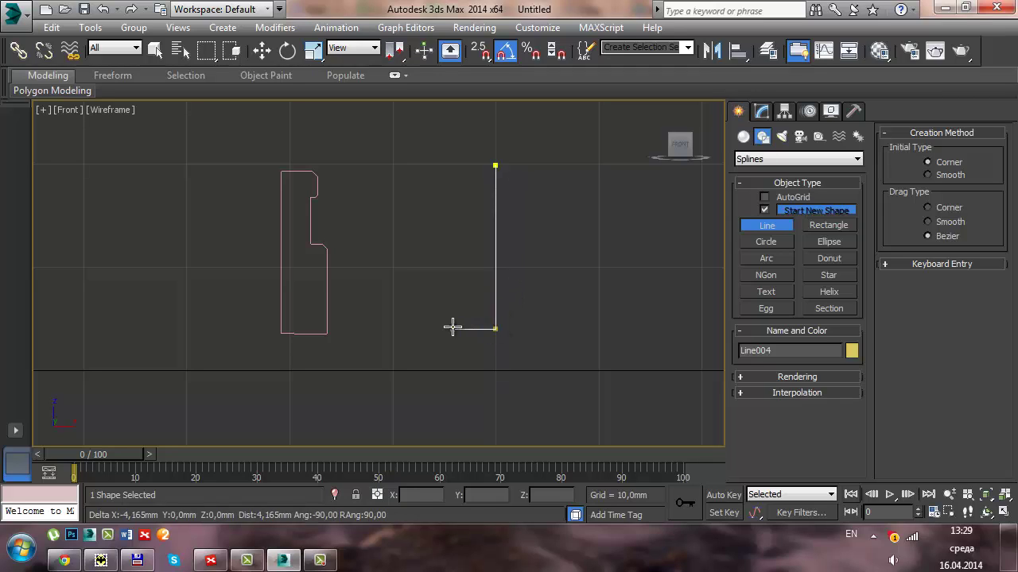
click(452, 281)
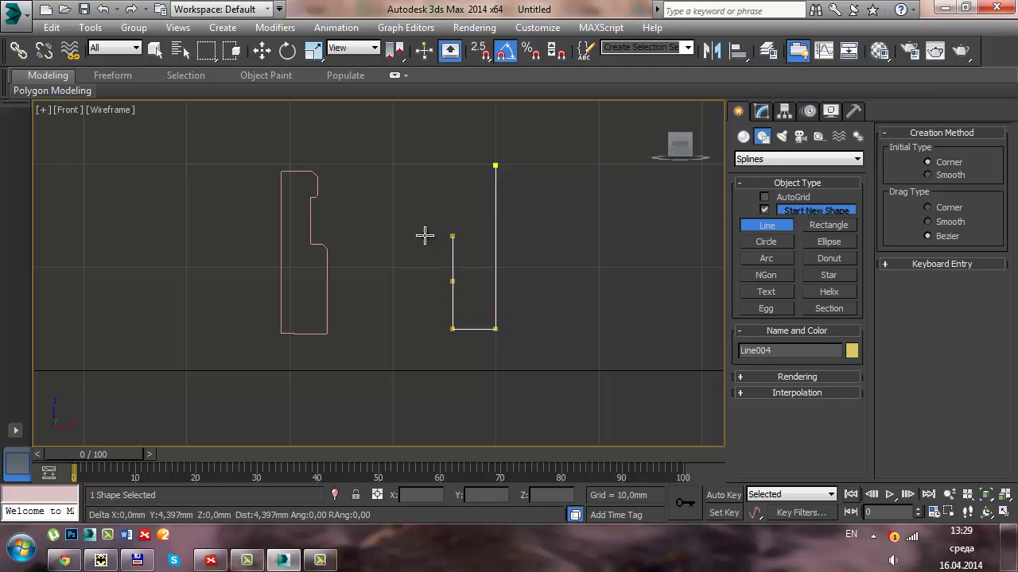
click(394, 208)
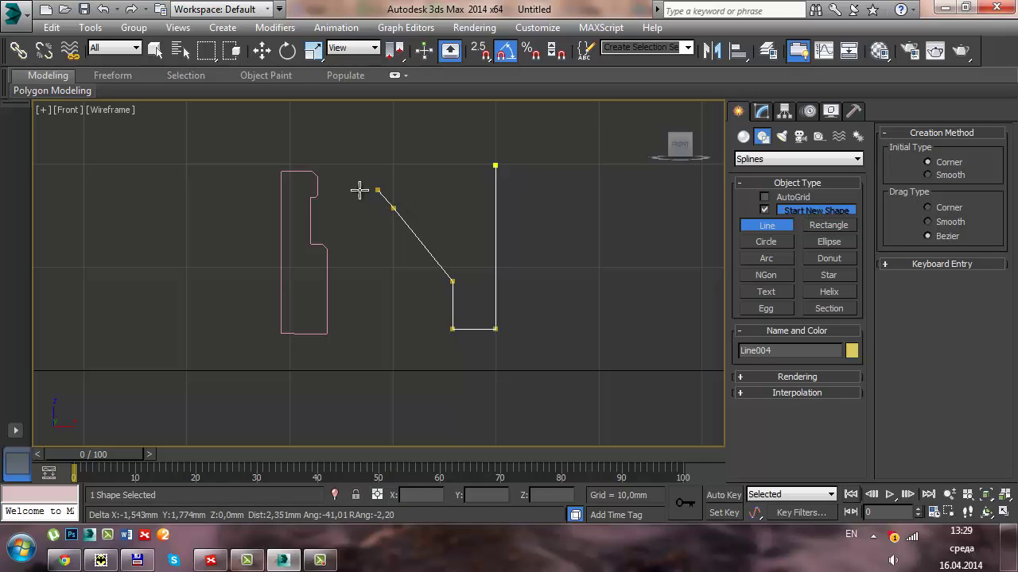
click(334, 208)
click(334, 165)
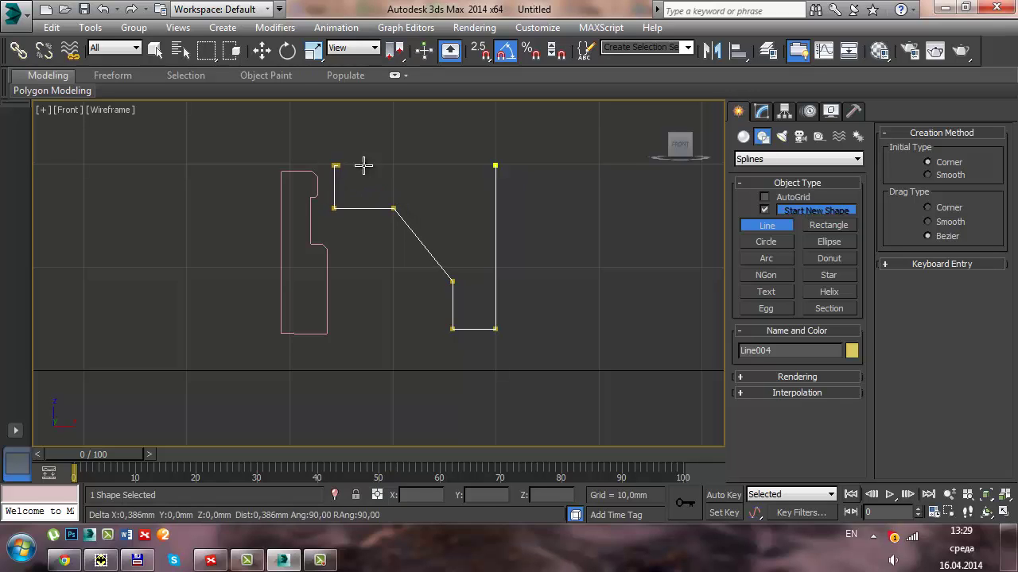
click(493, 166)
click(485, 314)
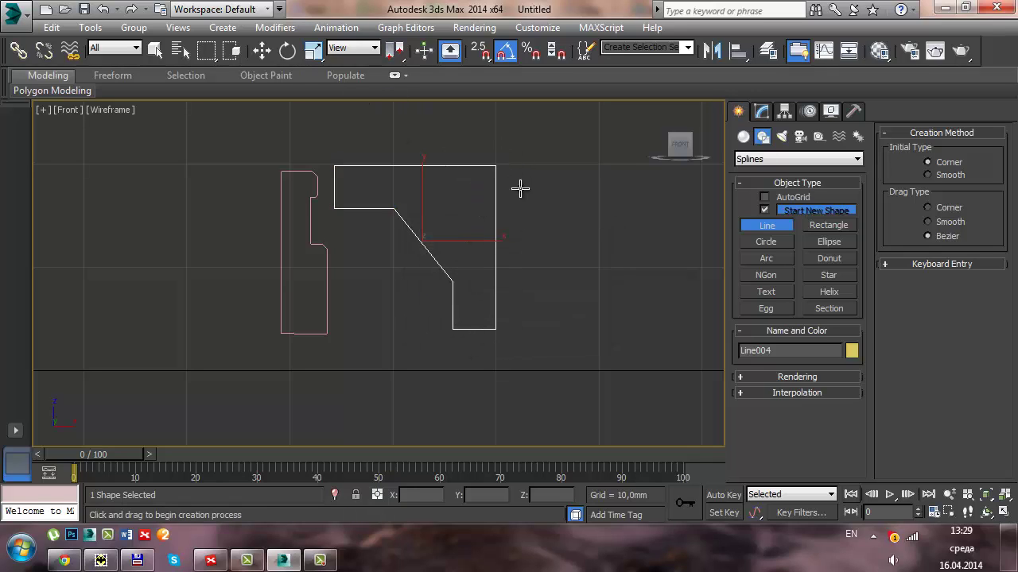
Select Line003 at Vertex level and pick its top-left vertex.
key(w)
click(310, 200)
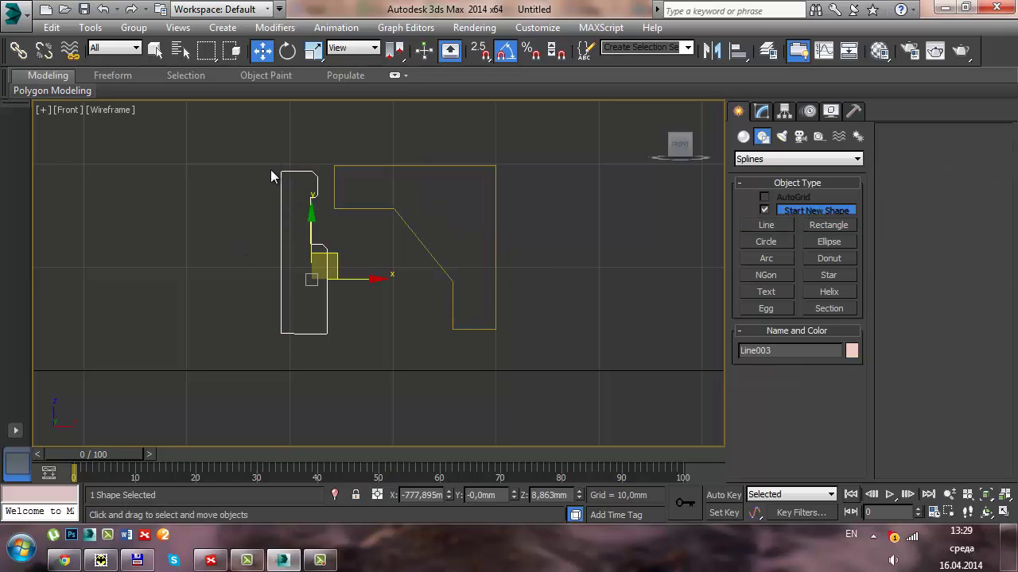
click(762, 111)
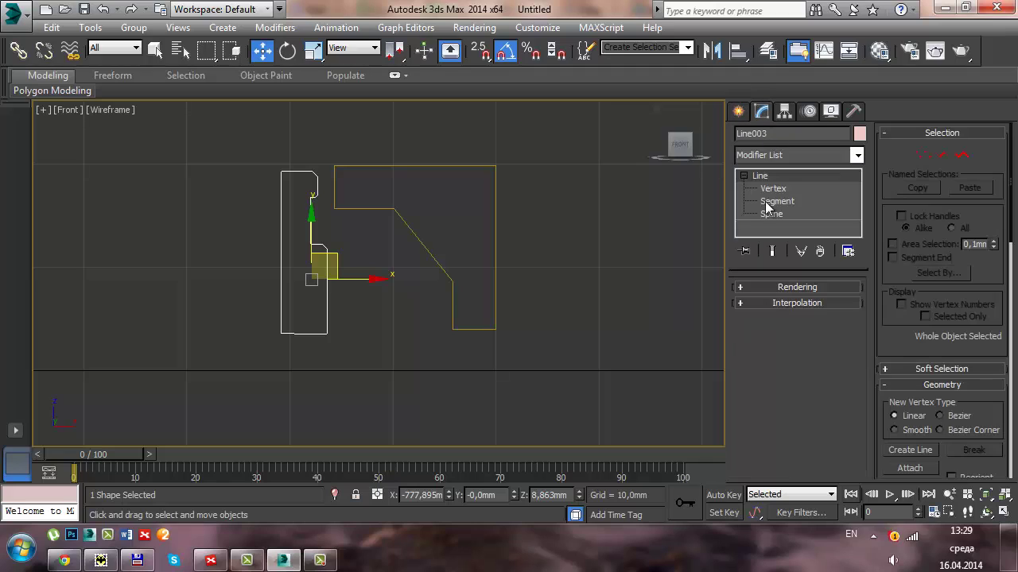
click(921, 157)
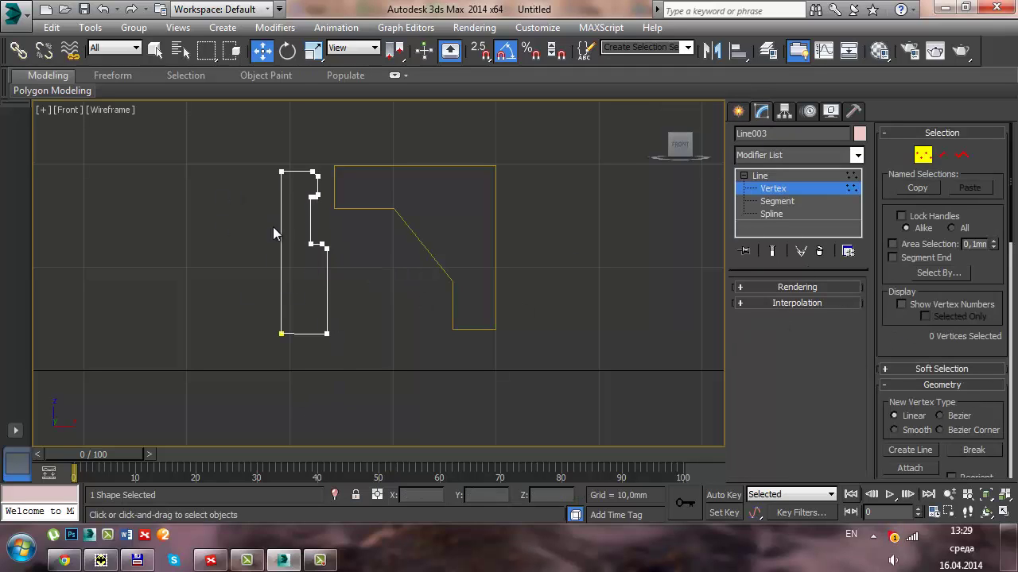
click(281, 333)
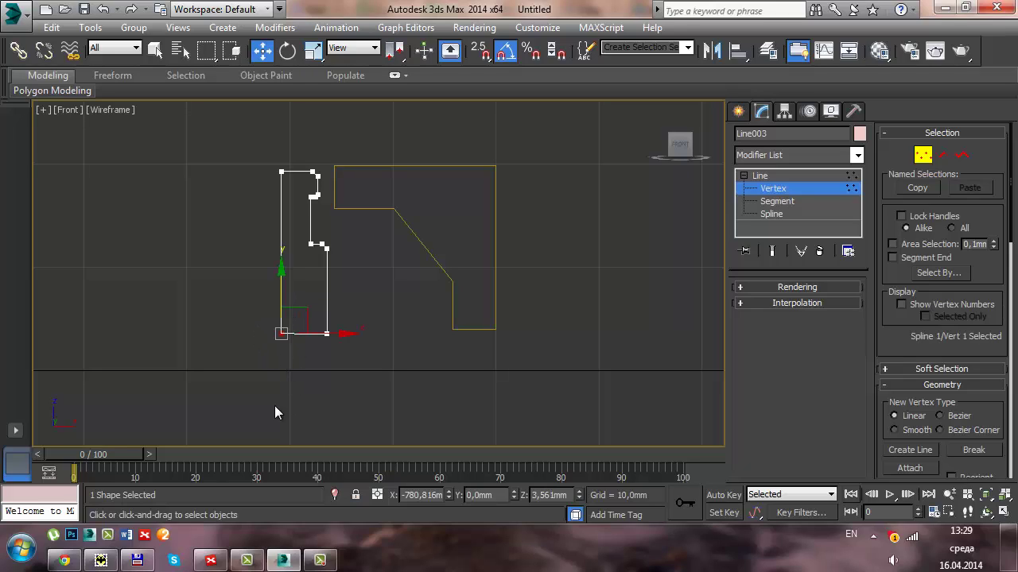
click(286, 390)
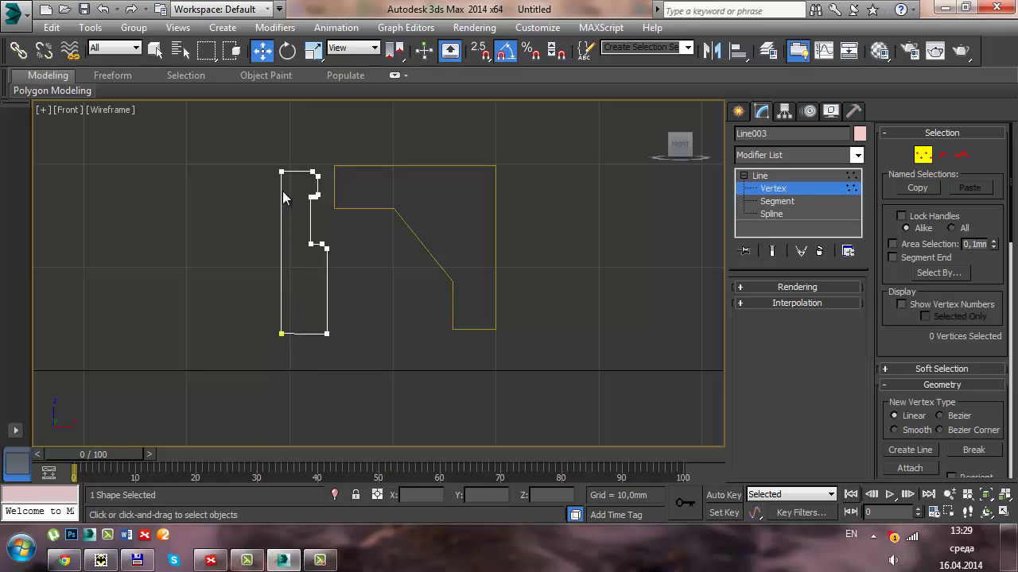
drag(291, 181, 297, 193)
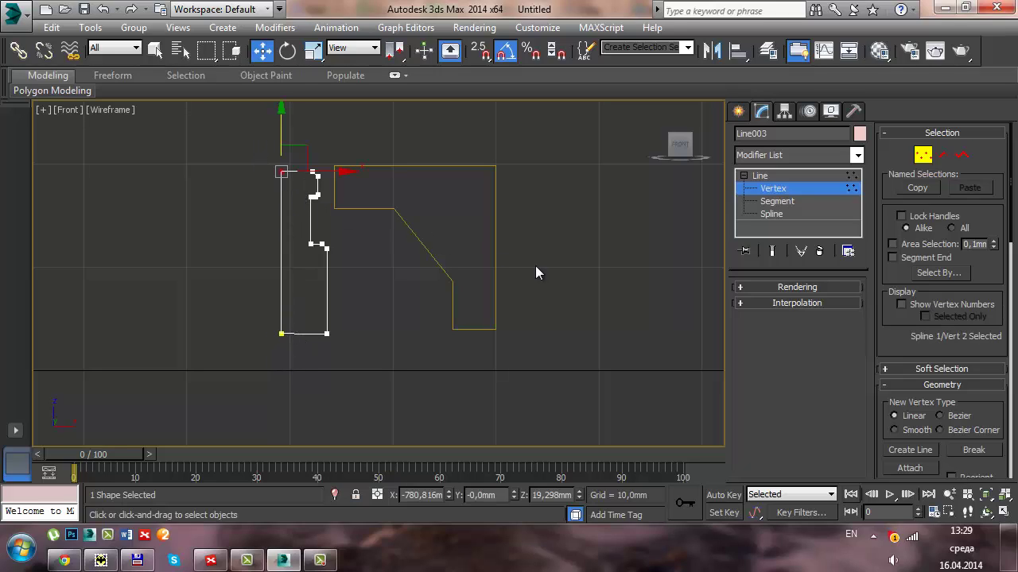
Make the top-left vertex the first vertex of the Line003 profile.
scroll(890, 339, down, 4)
scroll(922, 318, down, 1)
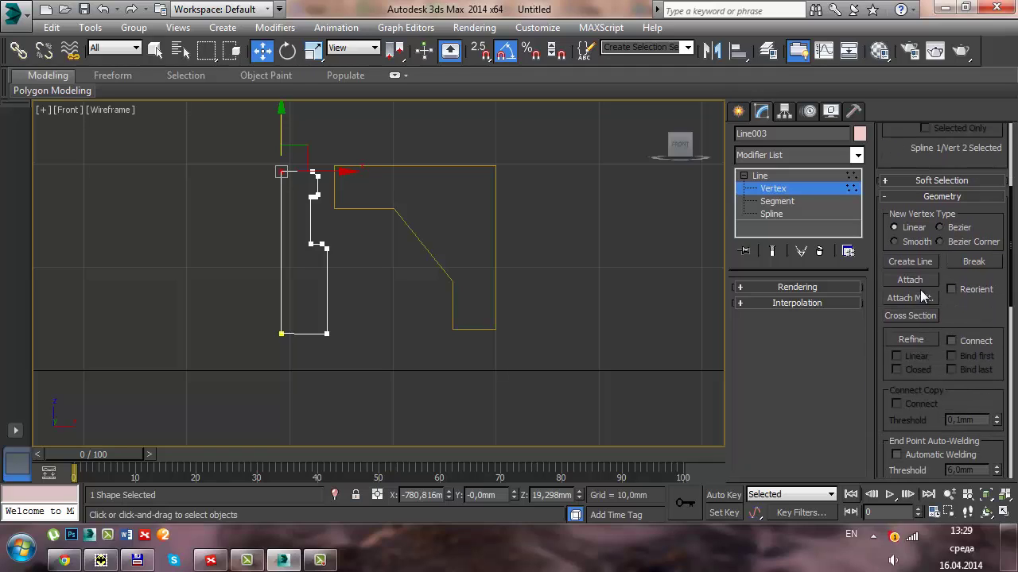
scroll(970, 310, down, 2)
scroll(954, 318, down, 1)
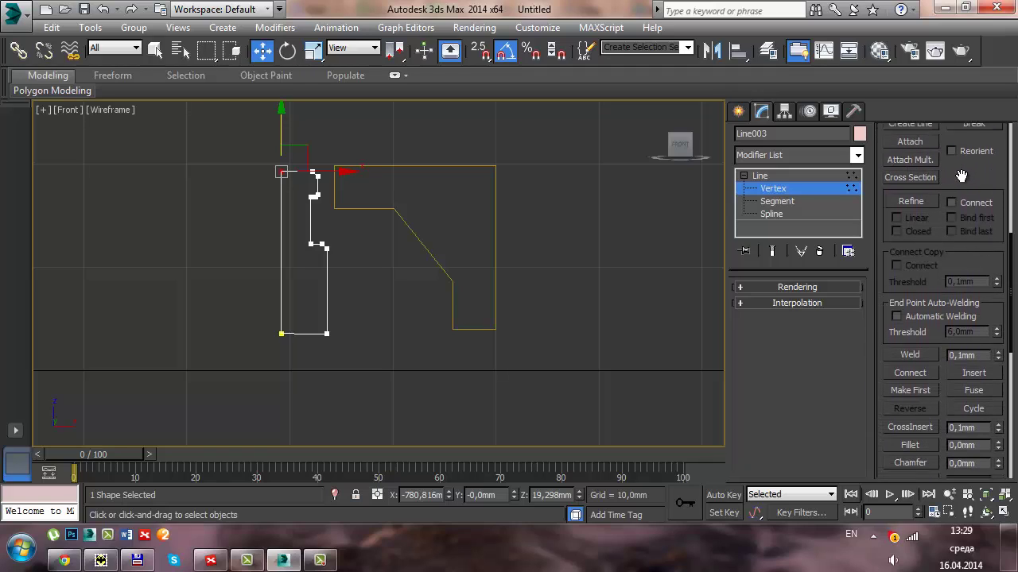
scroll(921, 342, down, 1)
click(904, 379)
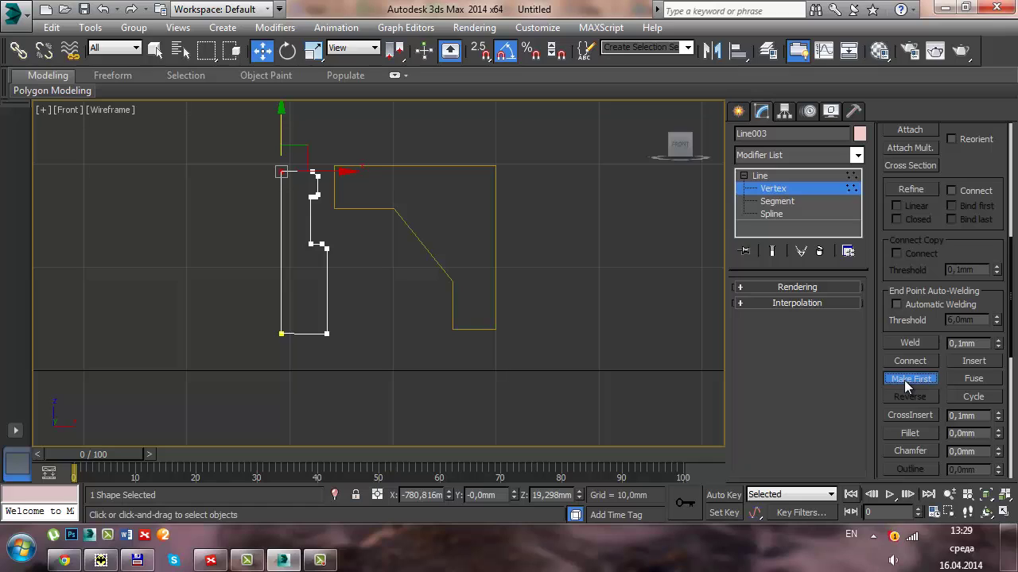
click(797, 192)
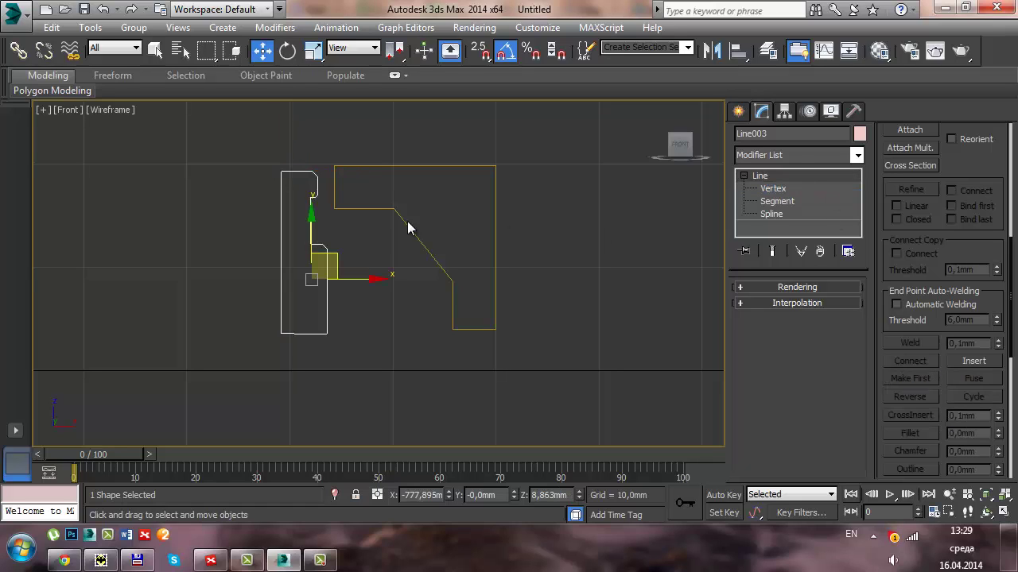
click(838, 191)
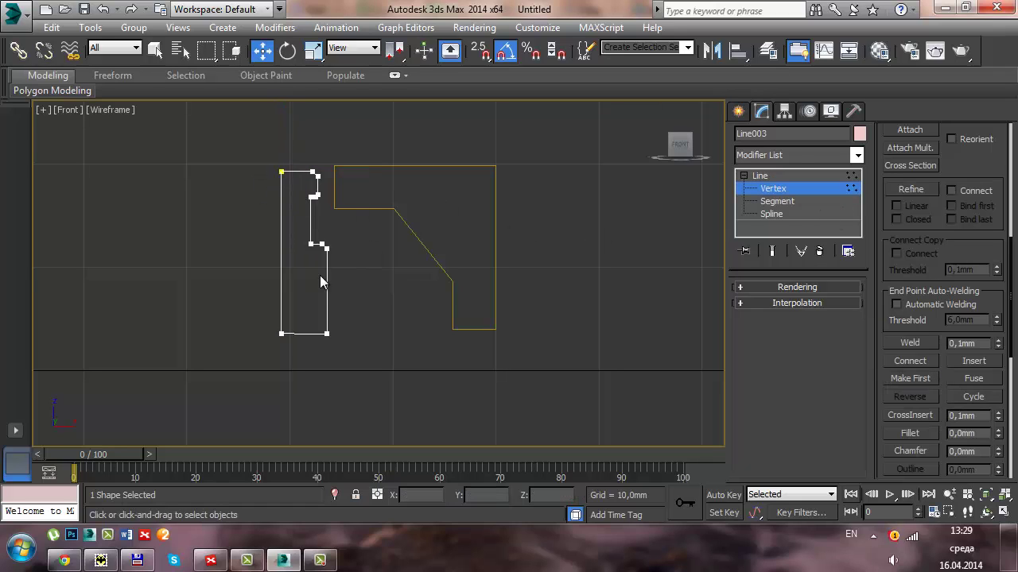
Make the bottom vertex first instead and leave vertex editing.
middle_drag(319, 275, 494, 229)
key(alt+w)
key(alt+w)
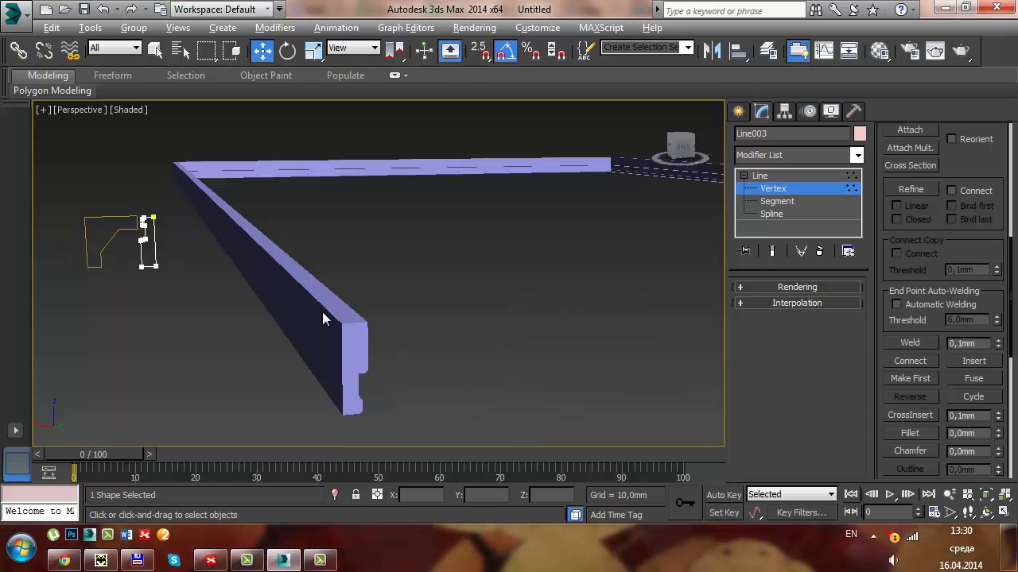
mouse_move(322, 312)
alt+middle_down()
mouse_move(386, 296)
mouse_move(266, 356)
alt+middle_up()
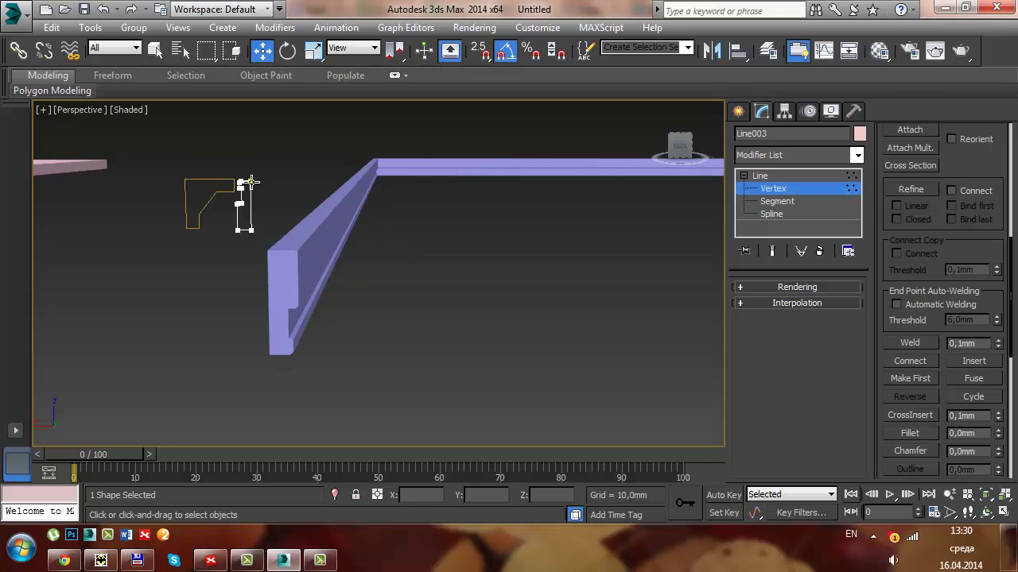
click(247, 230)
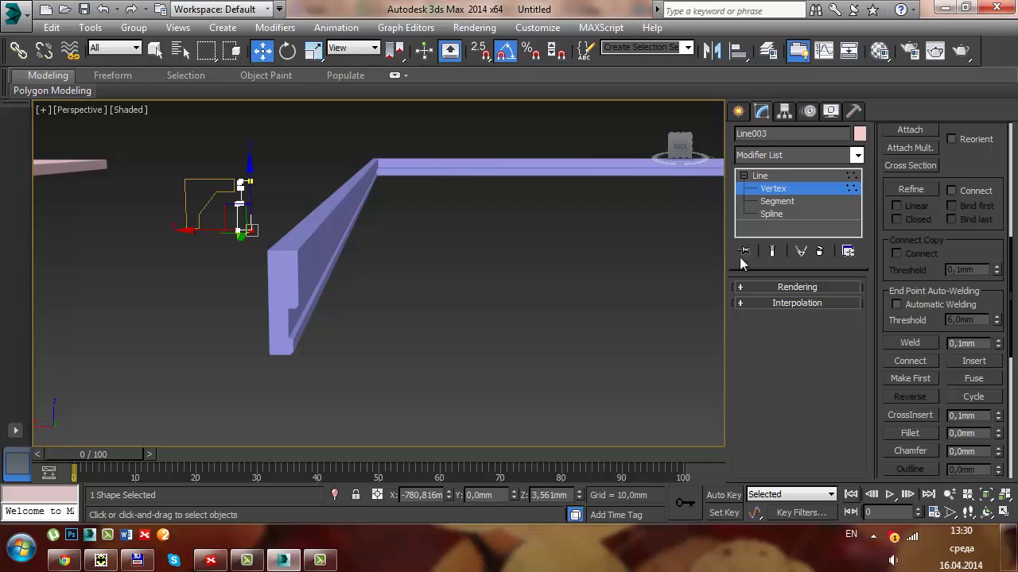
click(908, 380)
middle_drag(476, 356, 474, 343)
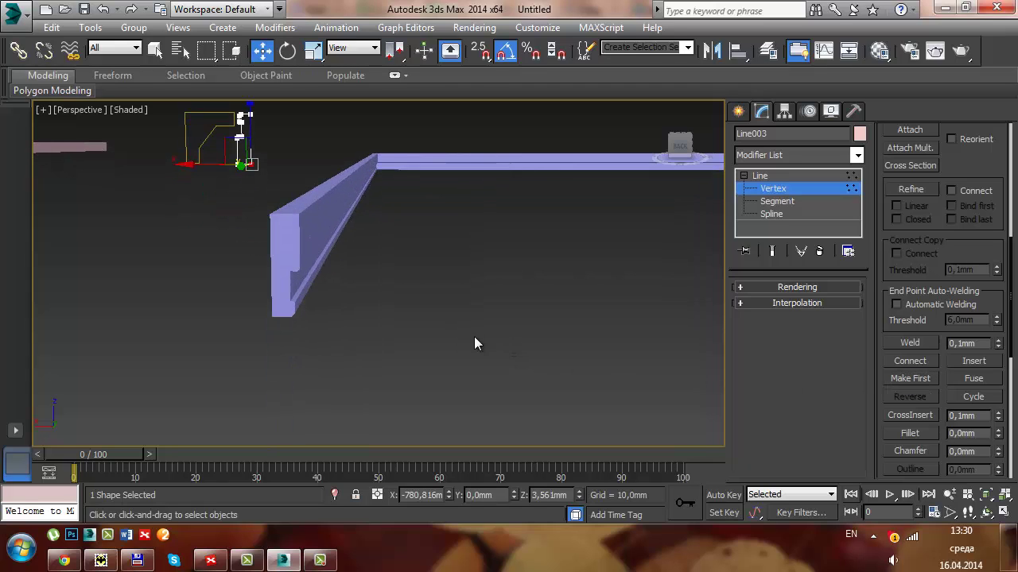
click(777, 190)
mouse_move(392, 261)
alt+middle_down()
mouse_move(363, 265)
mouse_move(498, 279)
mouse_move(509, 313)
mouse_move(446, 279)
mouse_move(400, 277)
mouse_move(512, 288)
mouse_move(624, 272)
alt+middle_up()
Draw Rectangle021 on the ground inside the skirting-board outline.
click(526, 226)
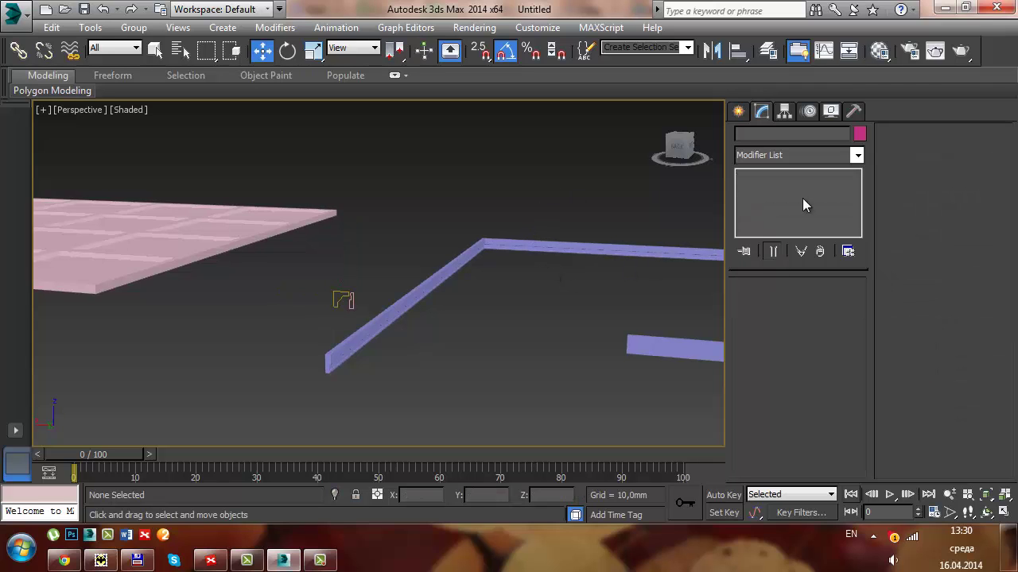
click(737, 112)
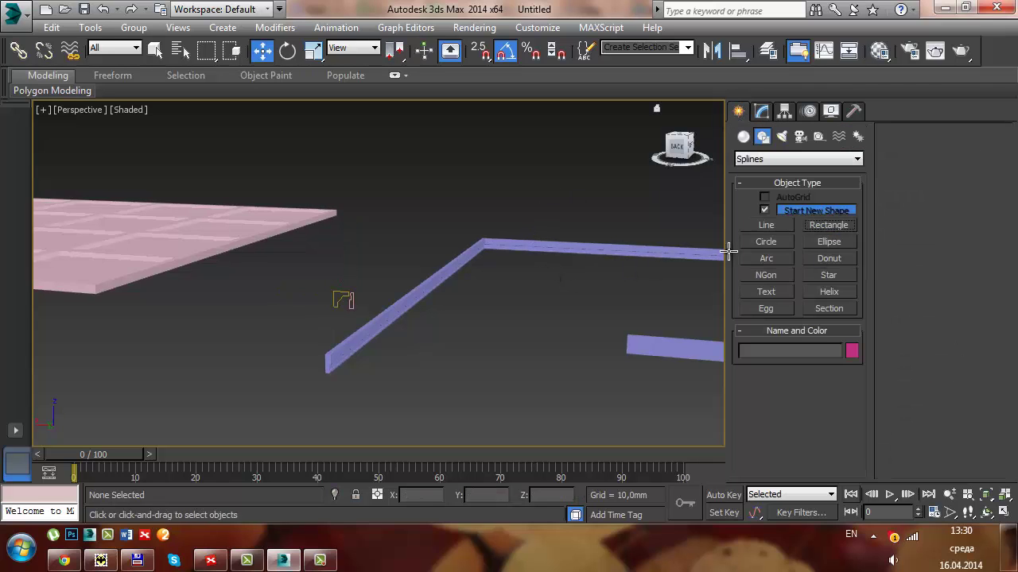
click(829, 225)
mouse_move(488, 216)
alt+middle_down()
mouse_move(518, 257)
mouse_move(518, 339)
mouse_move(488, 294)
alt+middle_up()
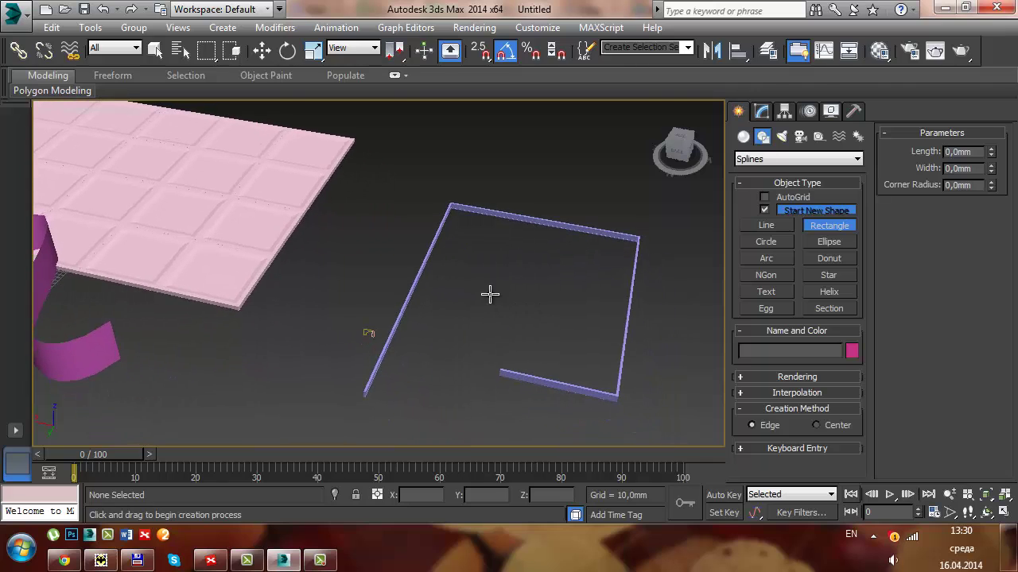
drag(484, 260, 520, 331)
key(w)
mouse_move(543, 297)
alt+middle_down()
mouse_move(529, 284)
mouse_move(534, 299)
mouse_move(555, 293)
mouse_move(543, 329)
alt+middle_up()
scroll(528, 283, up, 3)
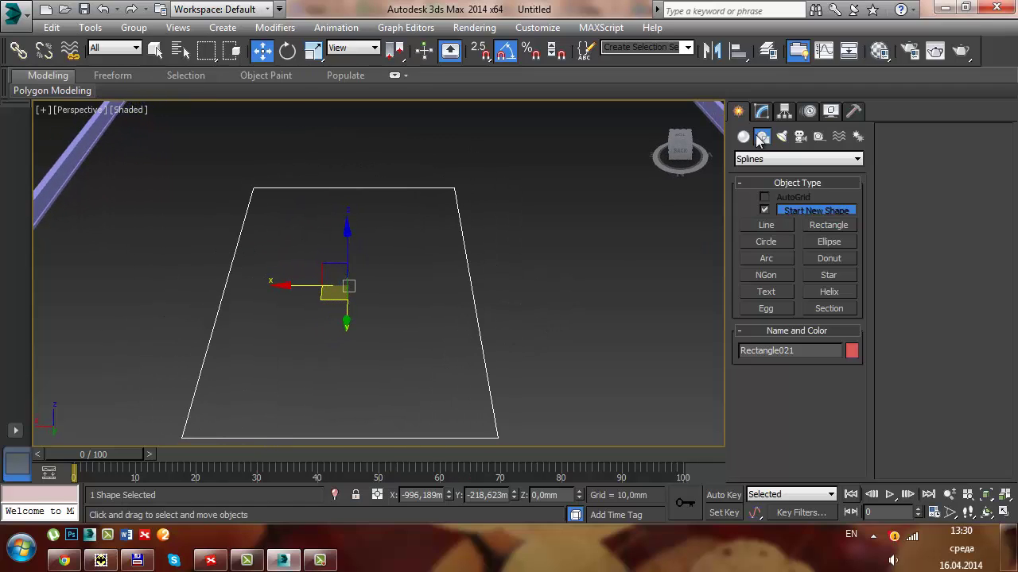
Maximize the Front view and activate the Line spline tool.
key(alt+w)
right_click(683, 239)
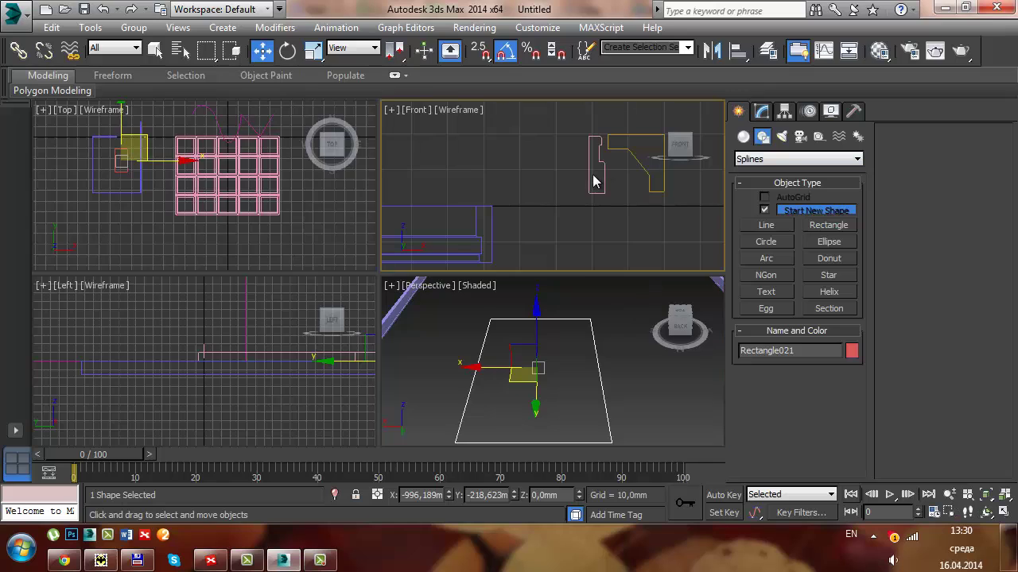
key(alt+w)
click(763, 226)
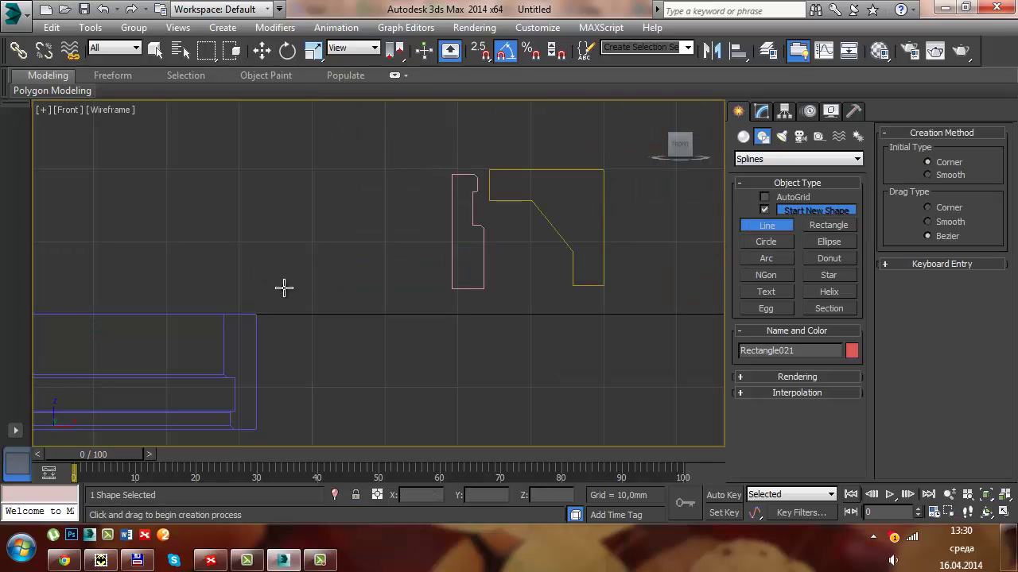
middle_drag(334, 296, 370, 249)
scroll(381, 253, down, 3)
Inspect the new rectangle in Perspective, then return to the maximized Front view.
key(alt+w)
right_click(606, 380)
key(alt+w)
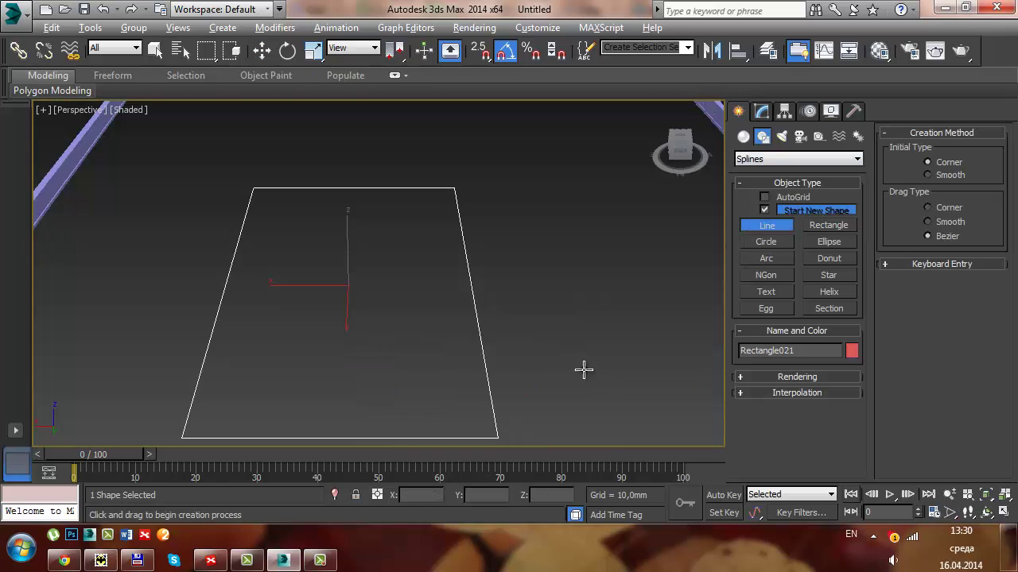
alt+middle_drag(583, 432, 480, 313)
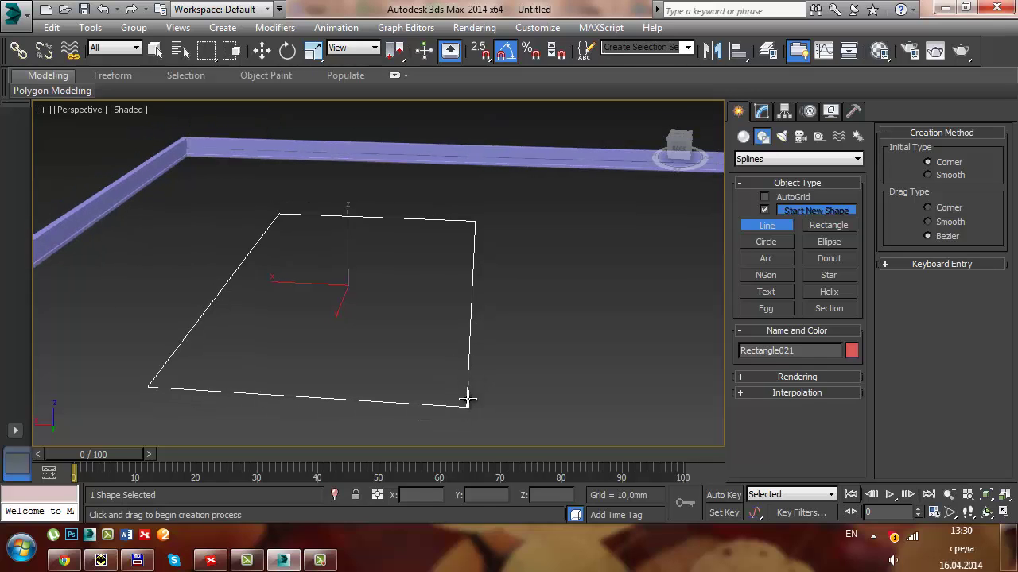
mouse_move(467, 359)
alt+middle_down()
mouse_move(490, 251)
mouse_move(477, 341)
alt+middle_up()
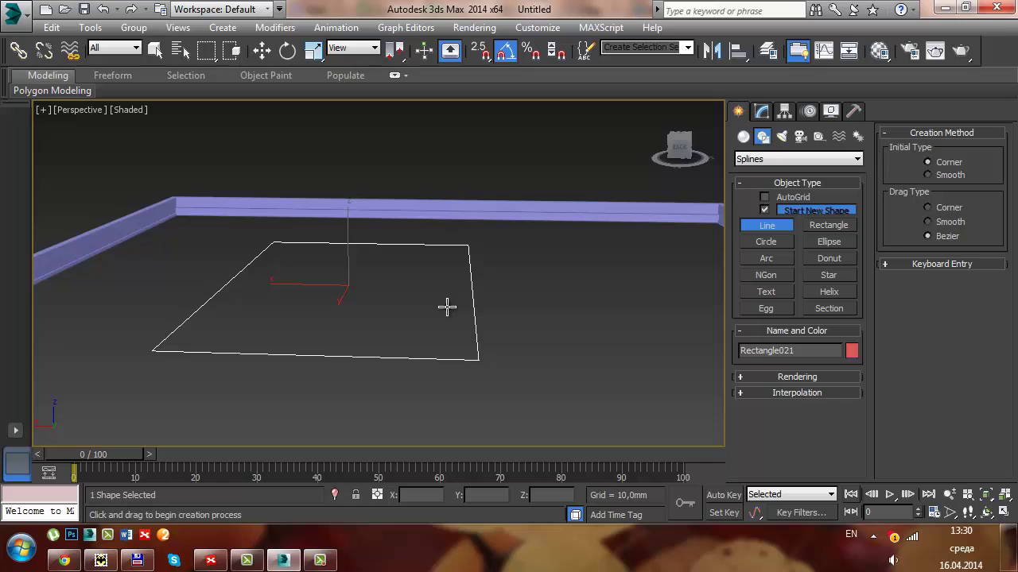
key(alt+w)
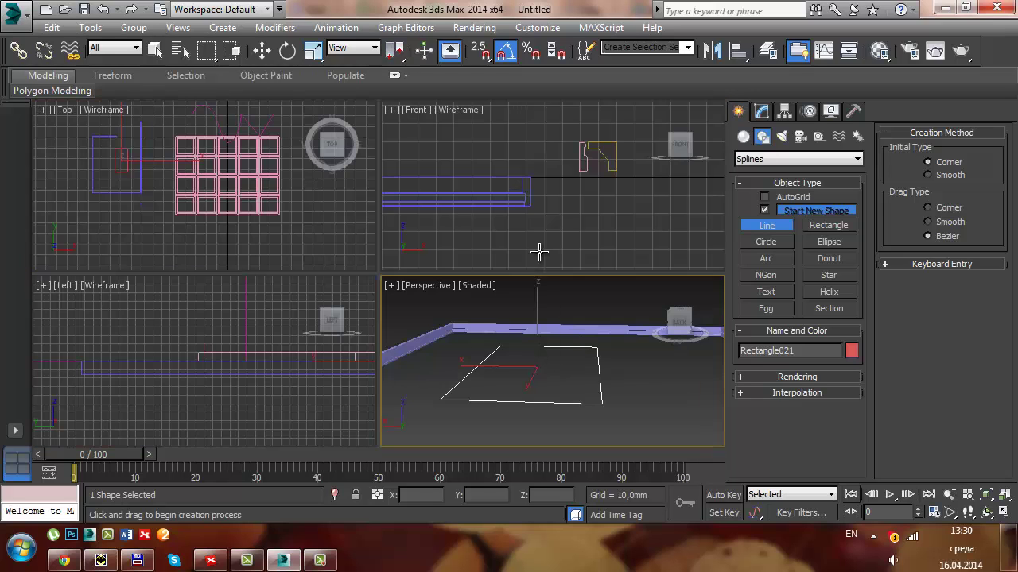
right_click(539, 208)
key(alt+w)
scroll(480, 259, up, 2)
scroll(495, 278, up, 2)
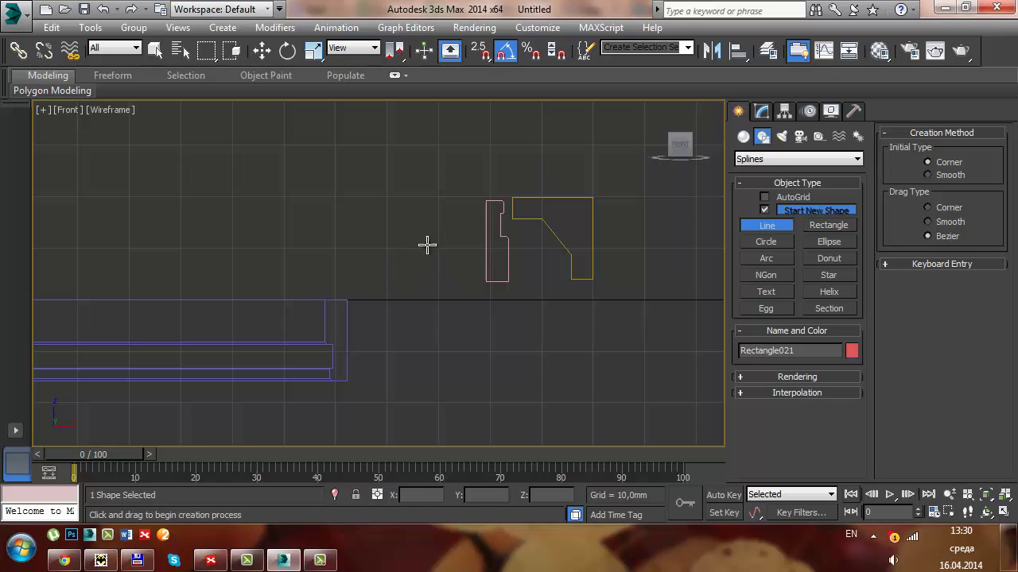
Draw the closed Line005 profile in the Front view, with an arched top and a stepped notch.
click(387, 249)
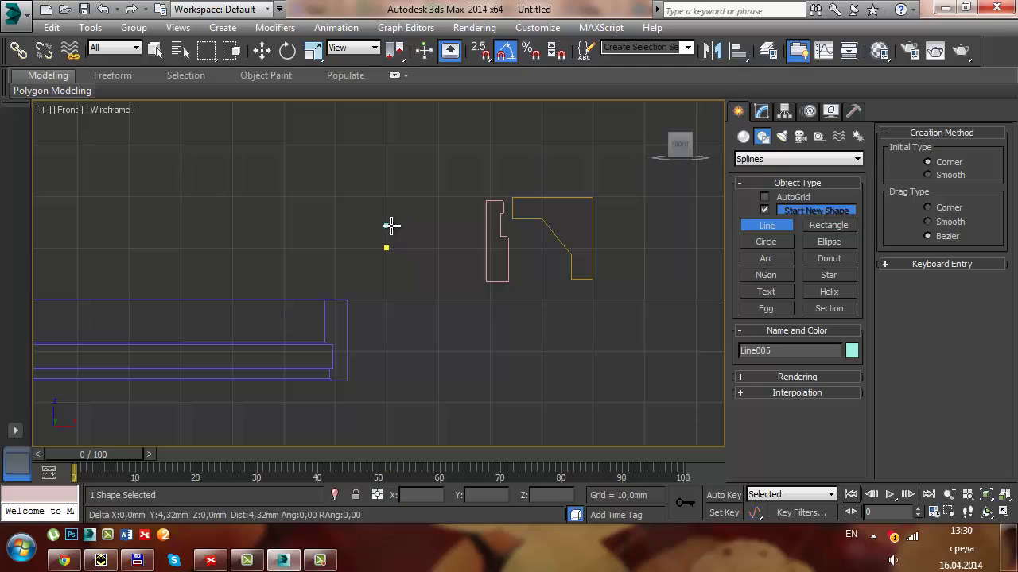
click(386, 225)
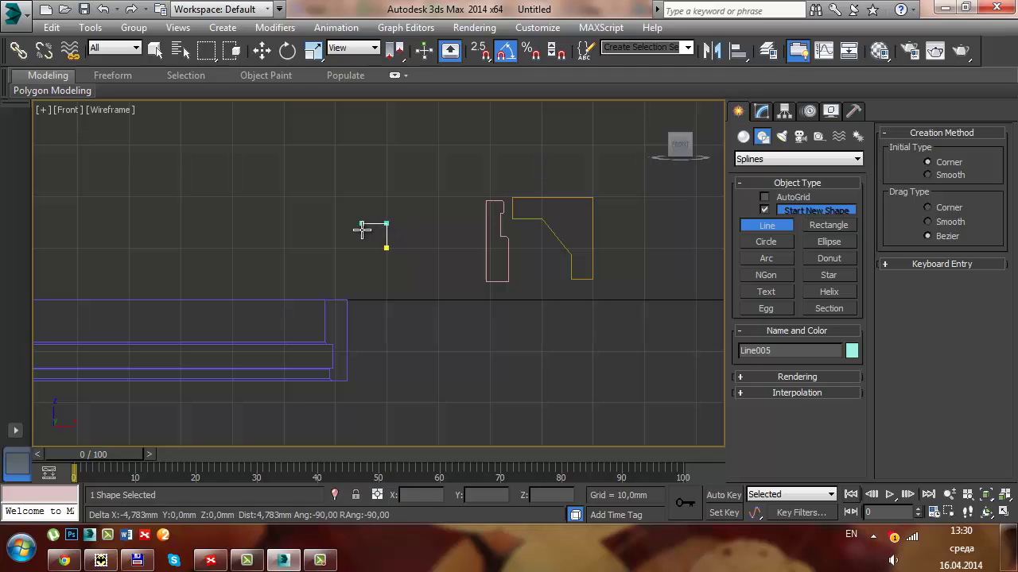
drag(360, 217, 347, 217)
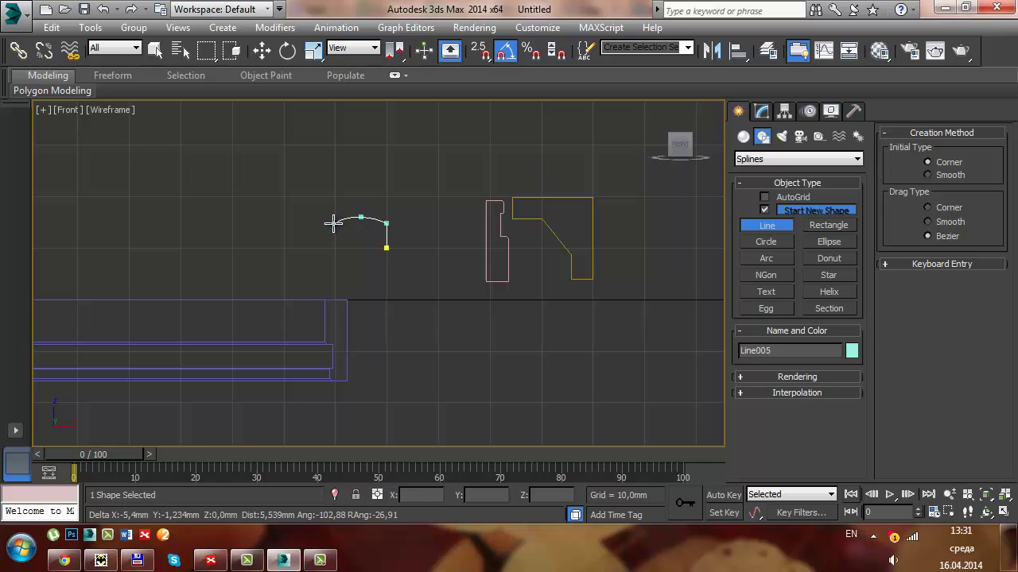
click(334, 223)
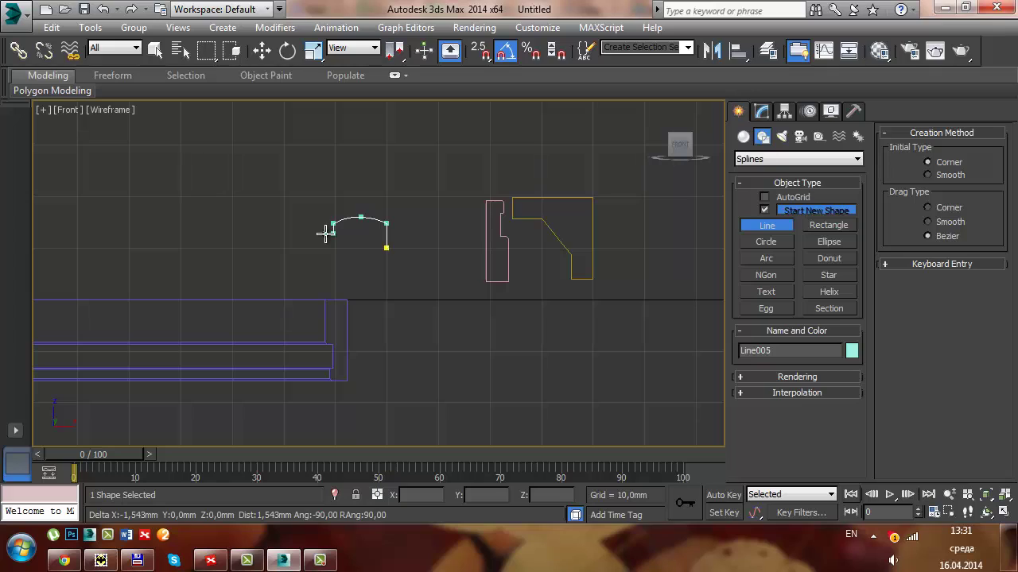
click(325, 231)
click(307, 229)
click(308, 250)
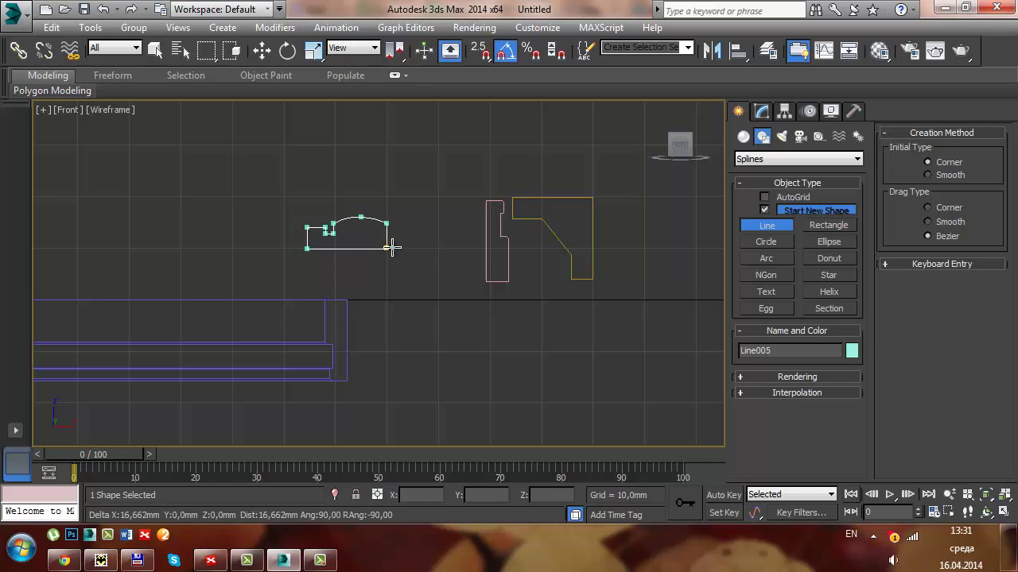
click(386, 248)
click(484, 315)
scroll(348, 264, up, 3)
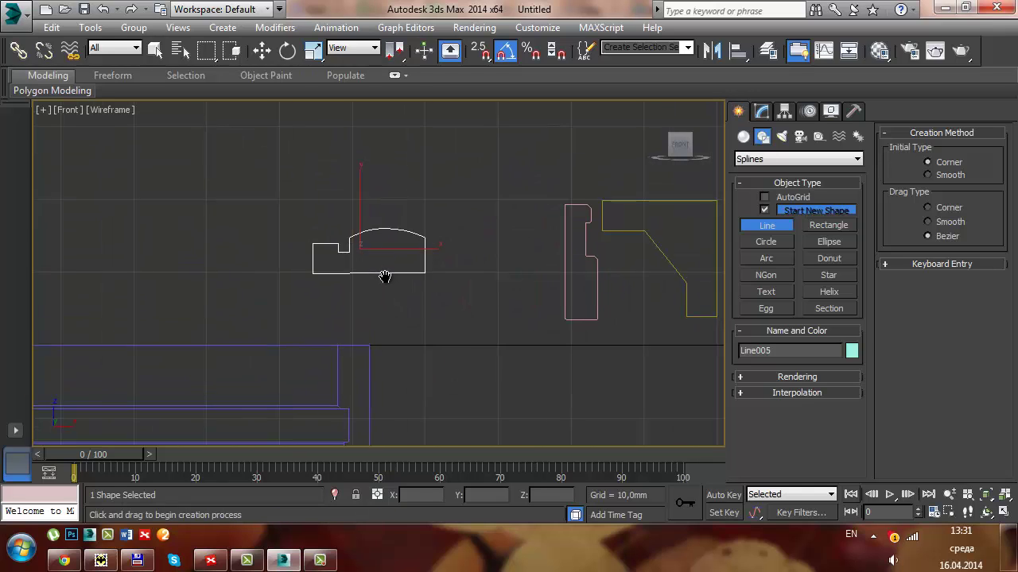
scroll(381, 278, up, 3)
key(w)
scroll(549, 258, up, 2)
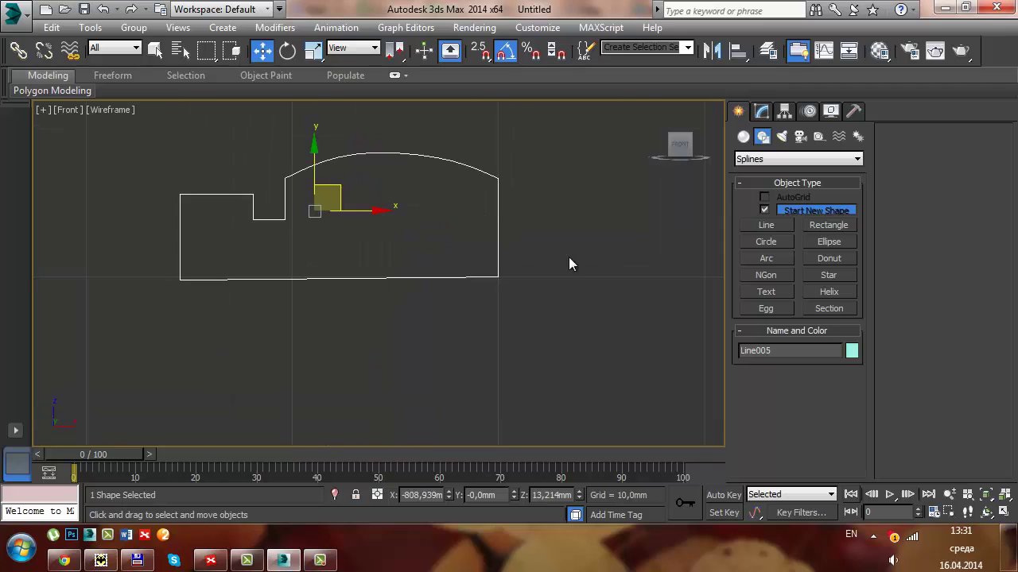
At Line005's Vertex level, move the bottom-left vertex to straighten the left corner.
click(758, 112)
click(742, 175)
click(773, 189)
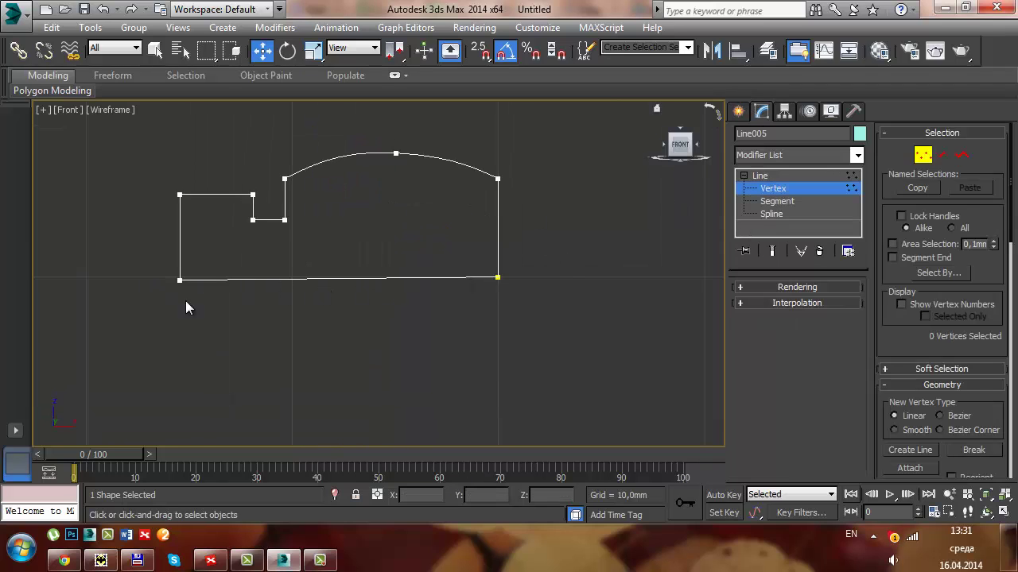
drag(120, 318, 247, 268)
drag(179, 235, 179, 255)
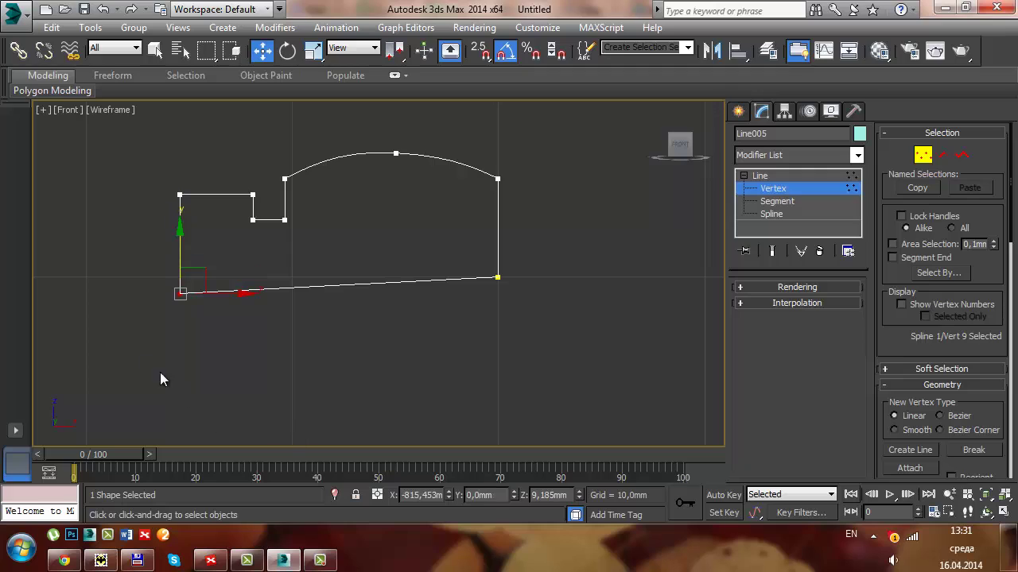
Scale both bottom vertices in Y about their centre to level the edge, then raise them slightly.
drag(494, 260, 566, 244)
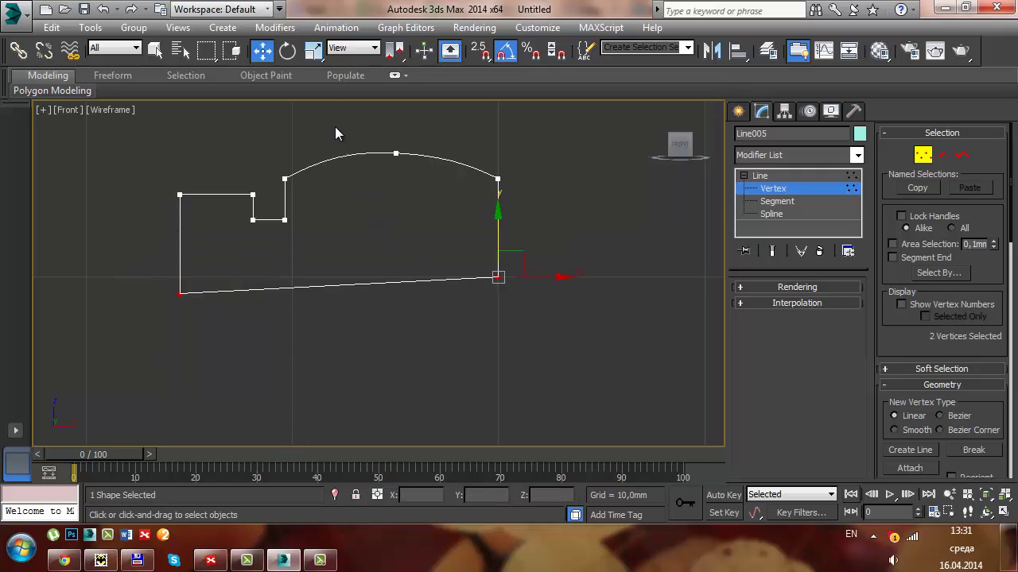
click(315, 52)
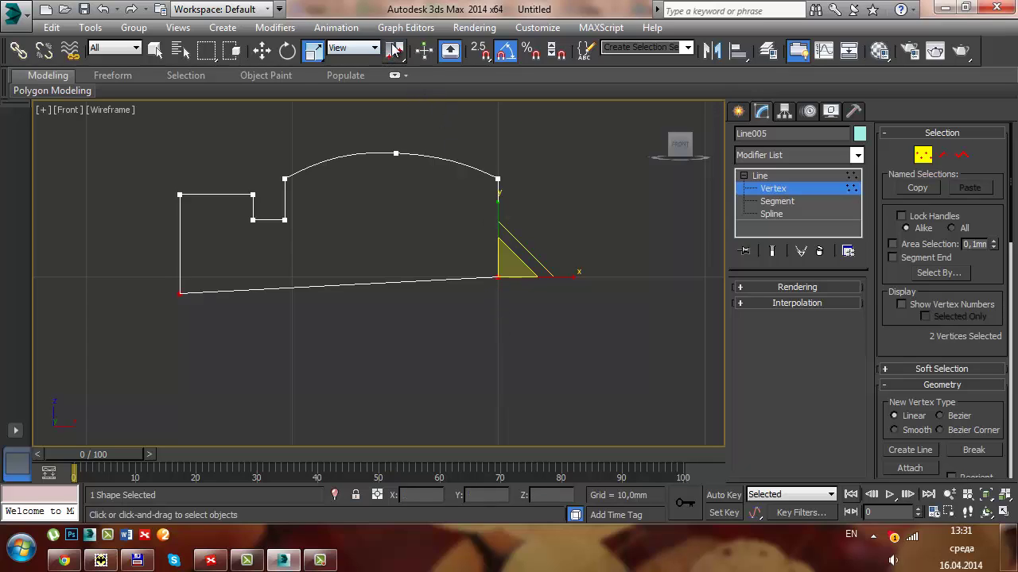
drag(397, 58, 394, 114)
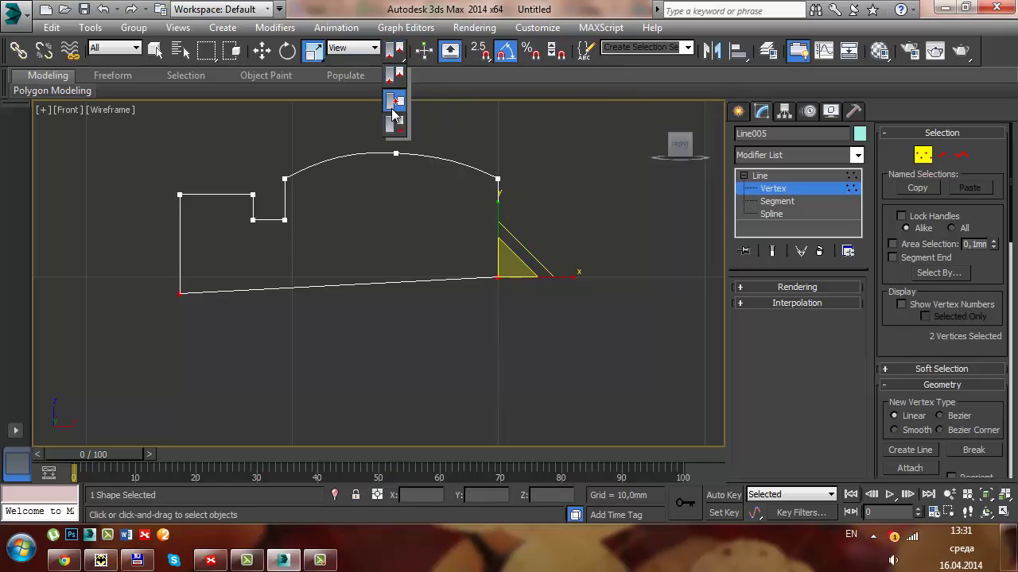
drag(335, 211, 338, 296)
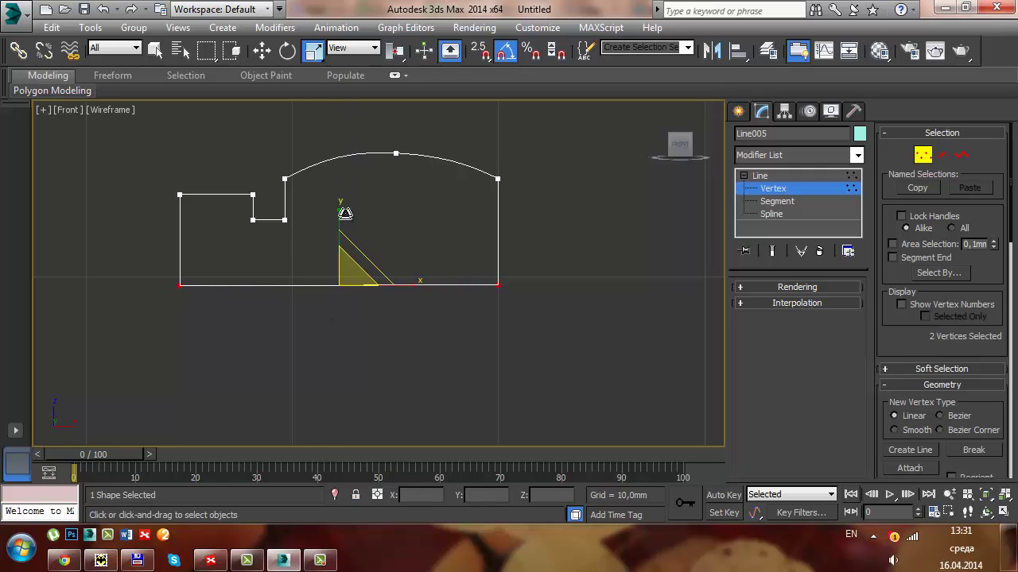
drag(345, 212, 345, 372)
key(w)
drag(499, 241, 499, 232)
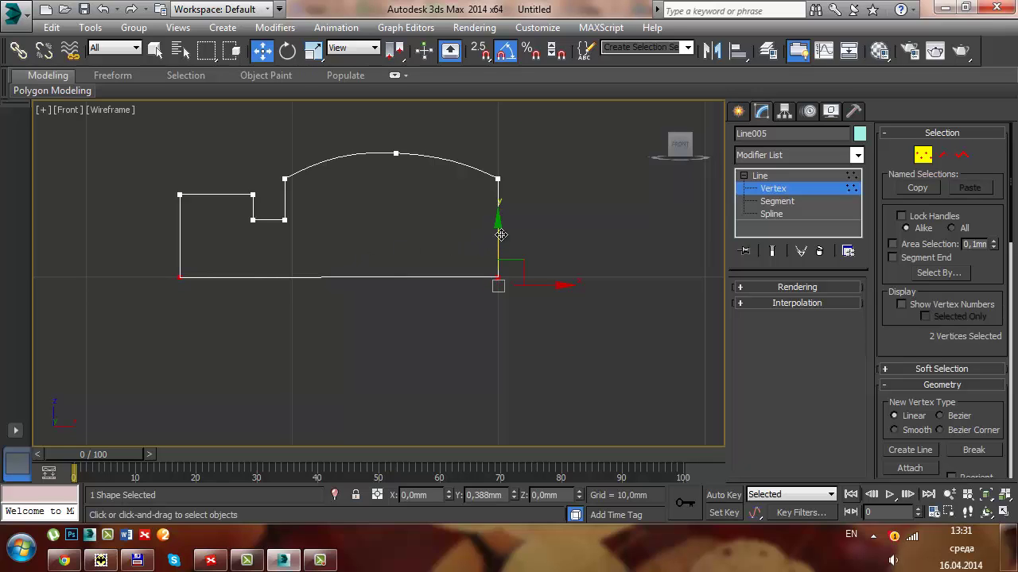
Leave vertex editing, maximize the Perspective view and select the red Rectangle021.
click(923, 155)
scroll(454, 250, down, 3)
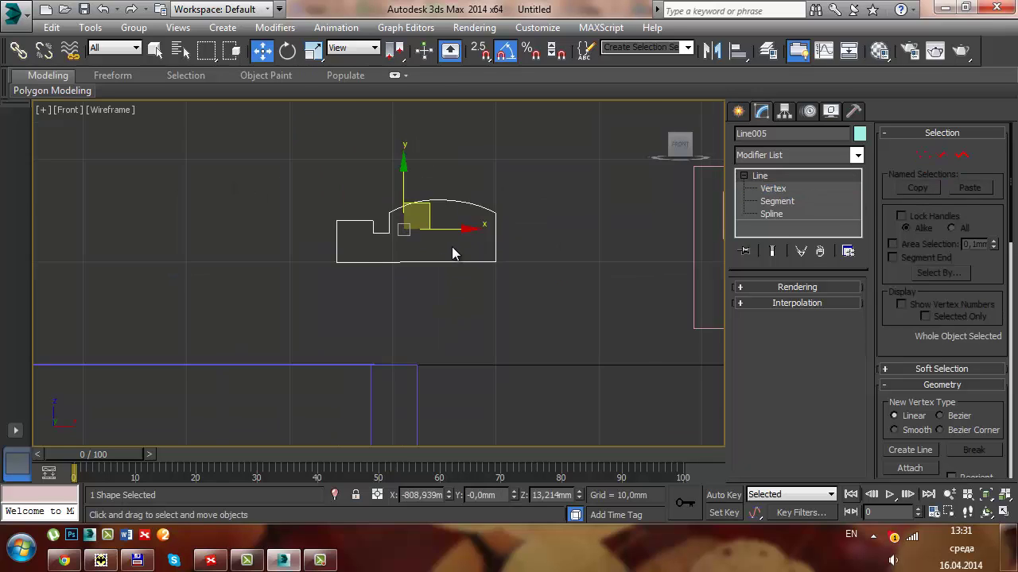
scroll(478, 299, down, 3)
key(alt+w)
key(alt+w)
scroll(453, 371, down, 4)
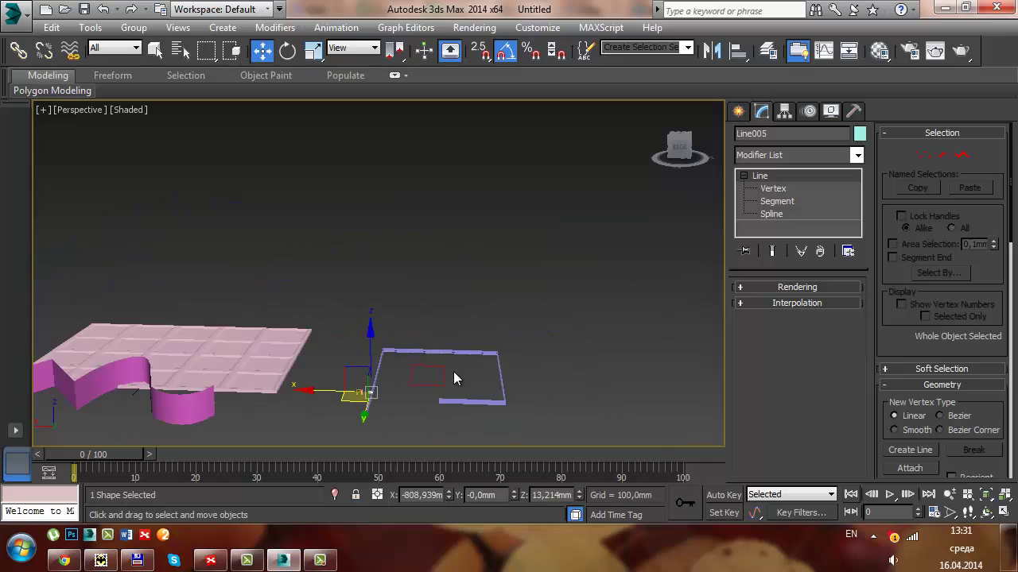
mouse_move(451, 371)
alt+middle_down()
mouse_move(473, 307)
mouse_move(428, 332)
alt+middle_up()
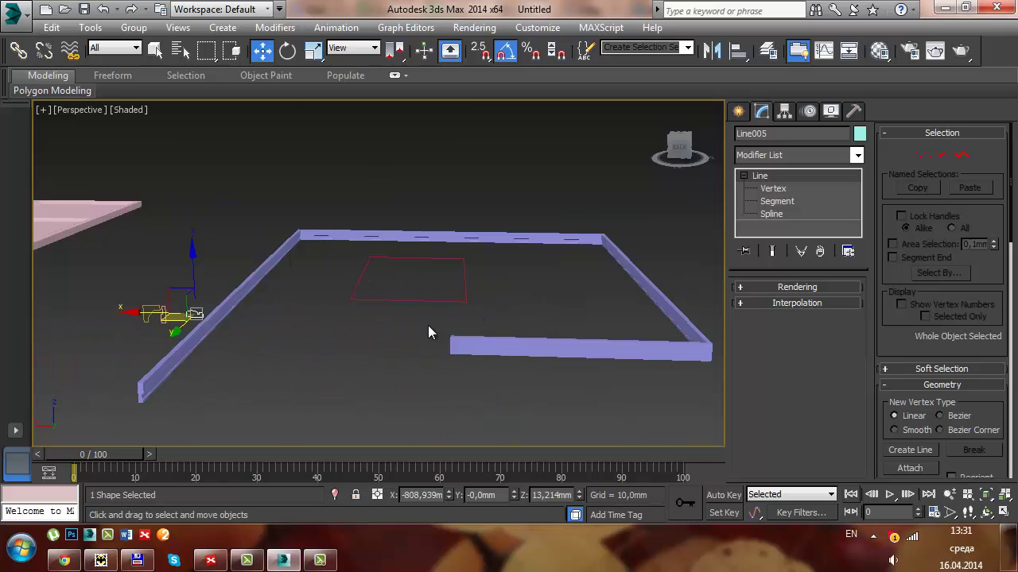
click(395, 294)
Add a Bevel Profile modifier to the rectangle with Line005 as its profile.
click(856, 155)
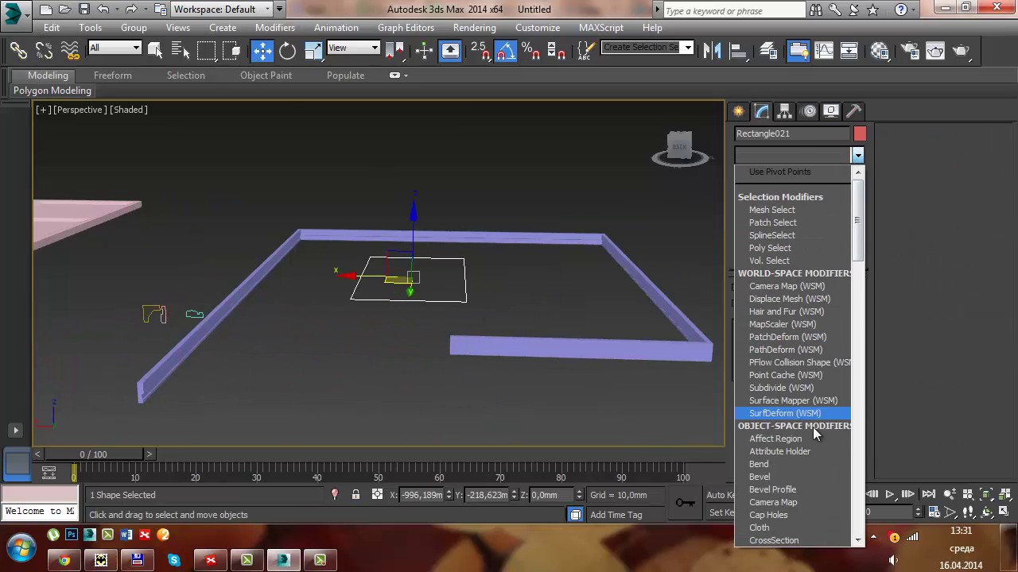
scroll(806, 455, down, 1)
click(791, 414)
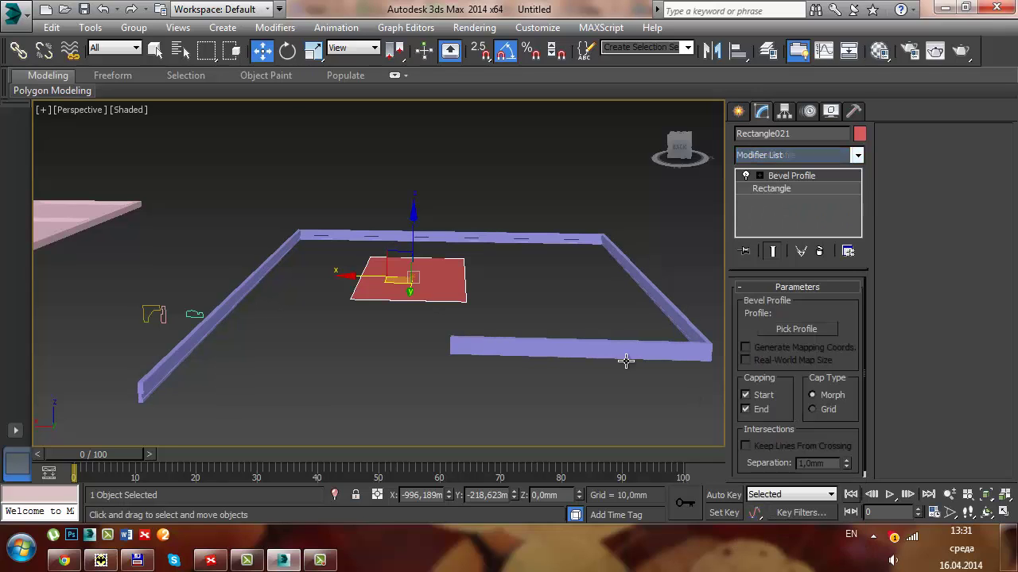
click(793, 329)
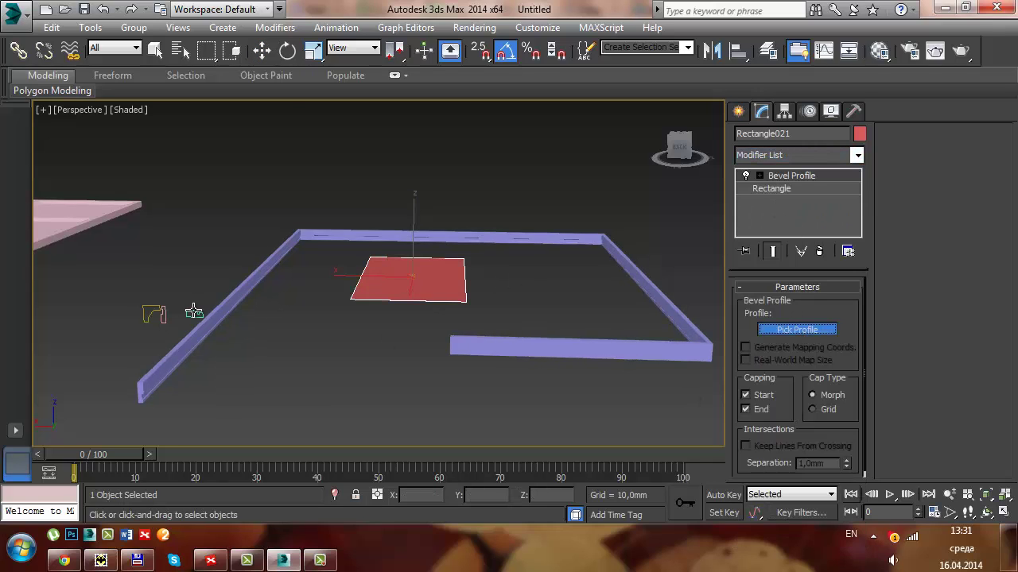
click(193, 312)
Deselect the beveled frame and pan and orbit to inspect it from above.
middle_drag(397, 283, 418, 282)
scroll(418, 283, up, 5)
scroll(429, 288, down, 2)
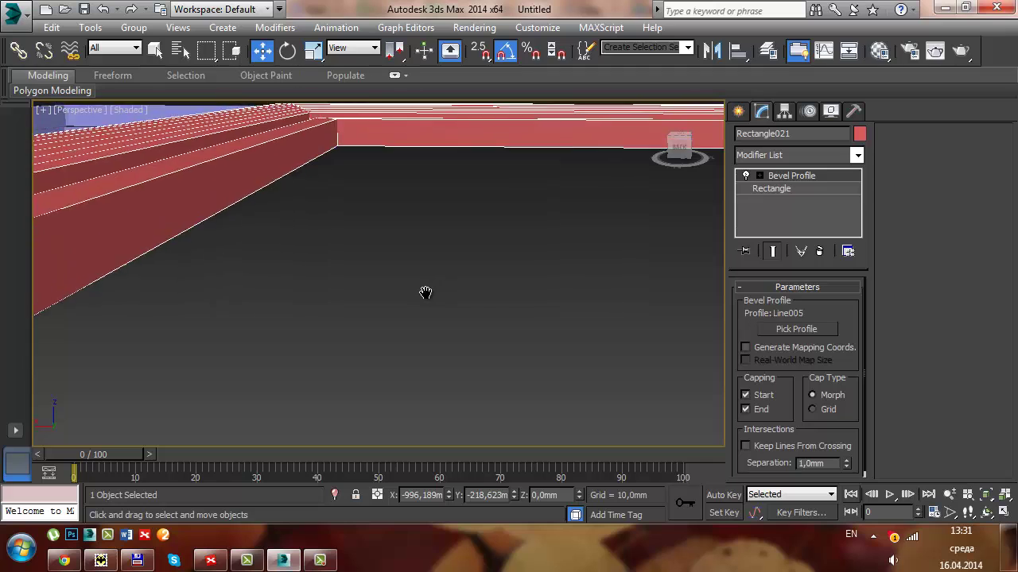
scroll(425, 293, down, 3)
scroll(413, 314, up, 2)
click(307, 292)
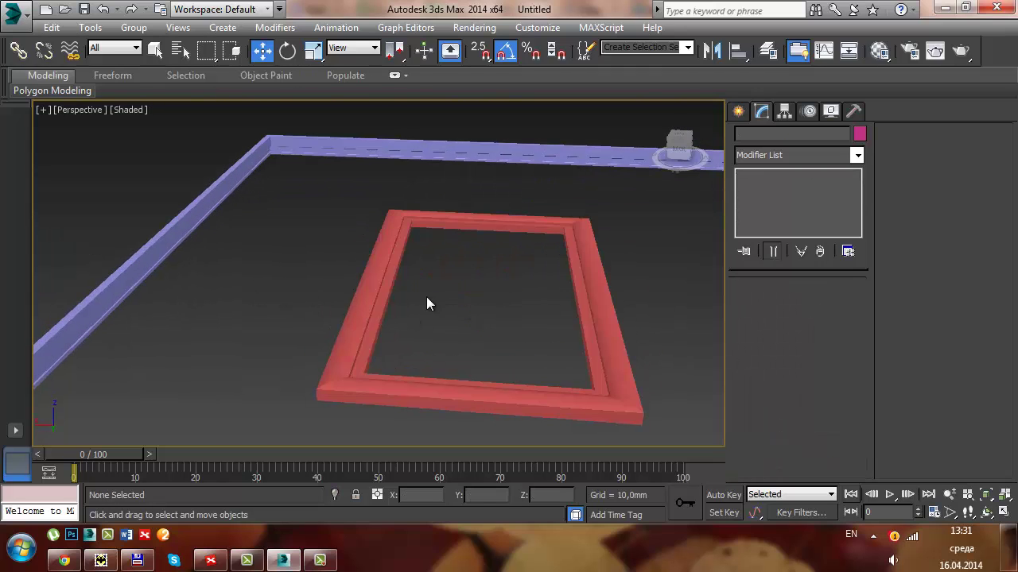
mouse_move(426, 296)
middle_down()
mouse_move(450, 302)
mouse_move(488, 281)
middle_up()
scroll(450, 288, down, 3)
scroll(499, 272, up, 1)
alt+middle_drag(463, 316, 461, 288)
Reselect the red frame and orbit to a tilted overhead view of it.
click(529, 318)
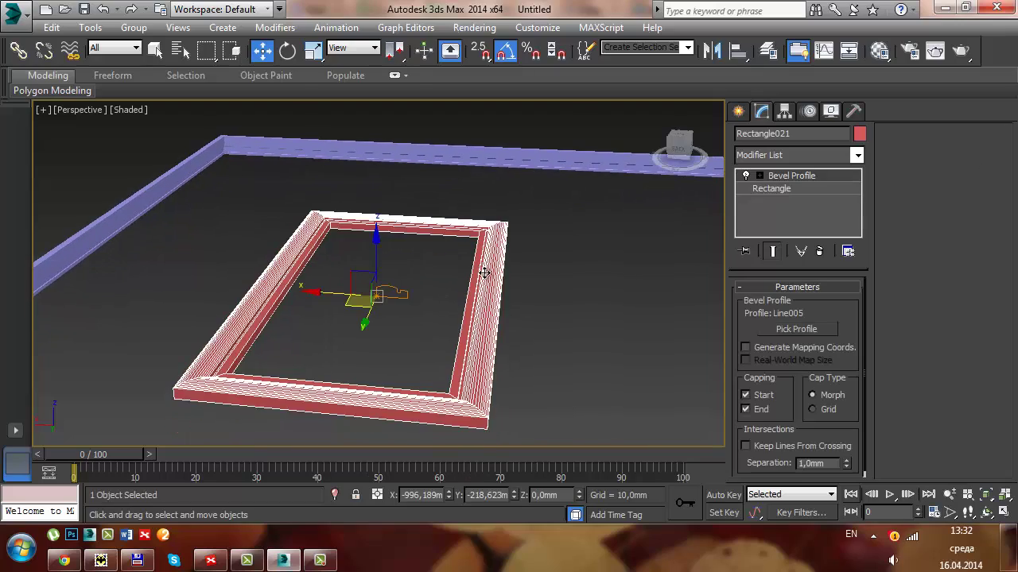
scroll(473, 350, up, 4)
scroll(509, 358, down, 3)
alt+middle_drag(518, 345, 524, 302)
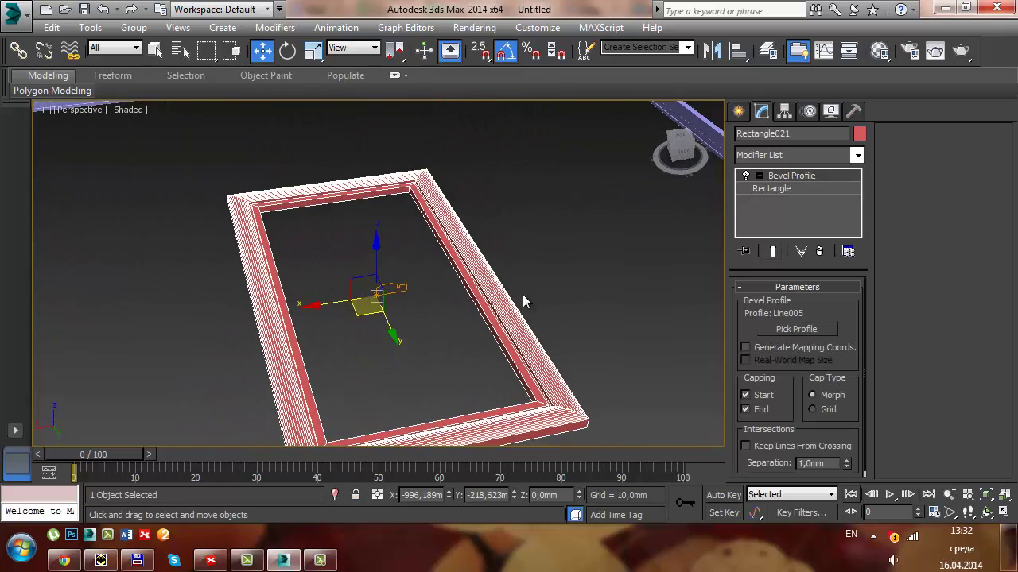
mouse_move(506, 395)
alt+middle_down()
mouse_move(450, 325)
mouse_move(419, 210)
alt+middle_up()
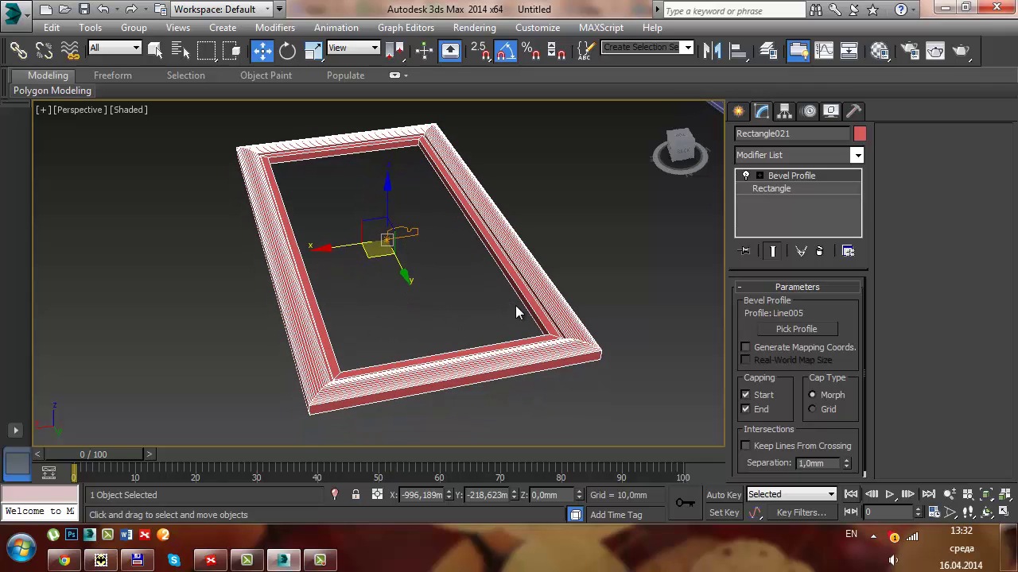
middle_drag(466, 257, 482, 268)
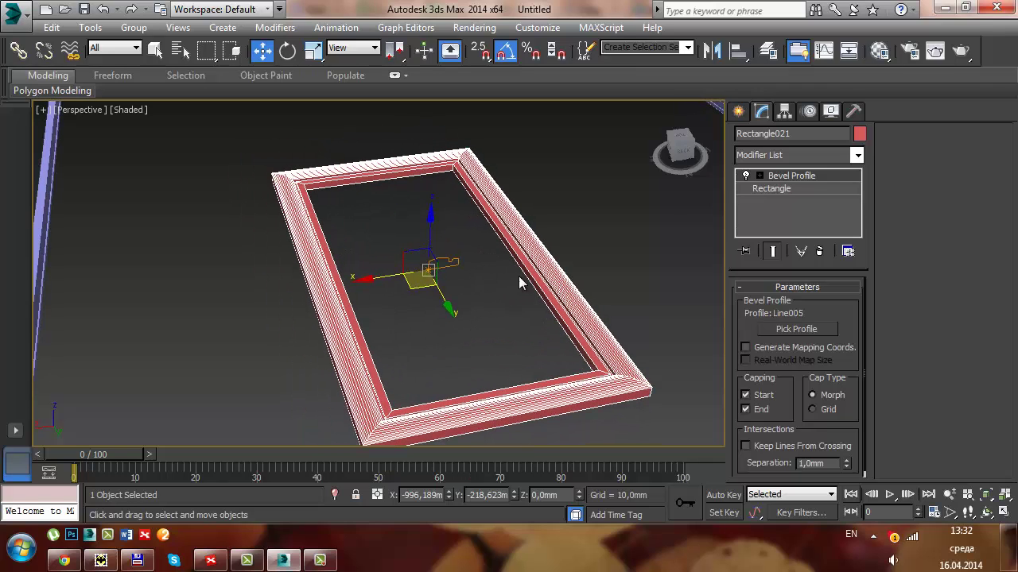
Rotate the frame by -40° and 20°, orbiting between rotations to view its walls.
click(793, 176)
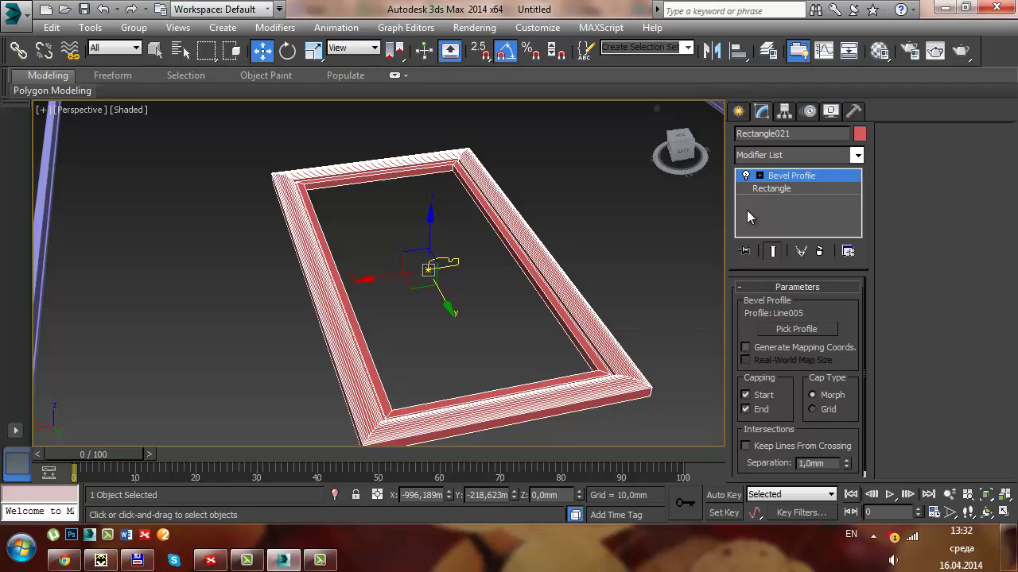
key(e)
mouse_move(404, 229)
mouse_down()
mouse_move(477, 235)
mouse_move(444, 243)
mouse_up()
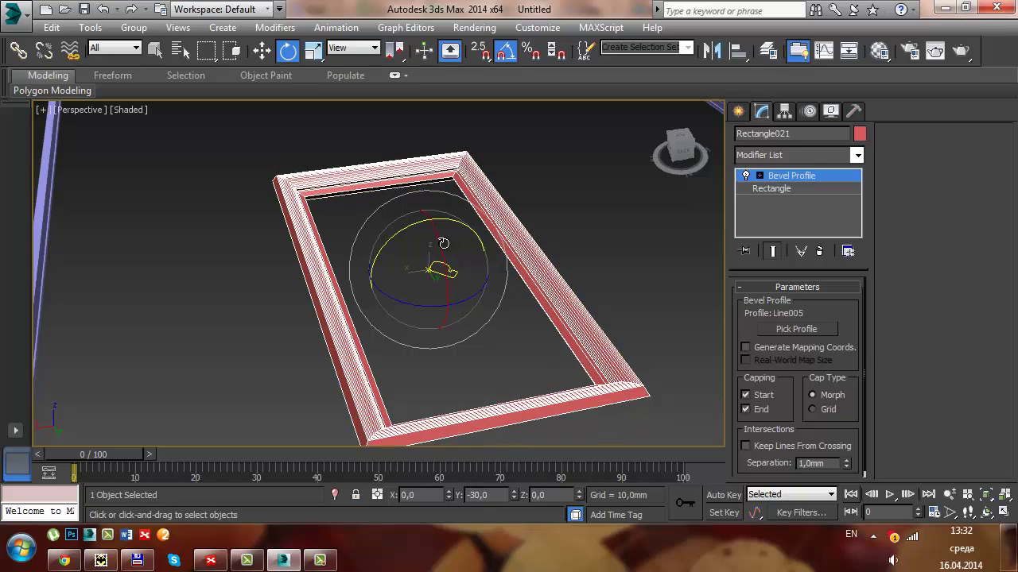
mouse_move(444, 242)
alt+middle_down()
mouse_move(443, 213)
mouse_move(492, 215)
mouse_move(402, 222)
alt+middle_up()
drag(397, 220, 379, 223)
mouse_move(380, 224)
alt+middle_down()
mouse_move(454, 209)
mouse_move(454, 199)
mouse_move(426, 250)
mouse_move(422, 232)
alt+middle_up()
Rotate the frame by a further 10° and -65°, then view it from the side and above.
drag(413, 218, 405, 221)
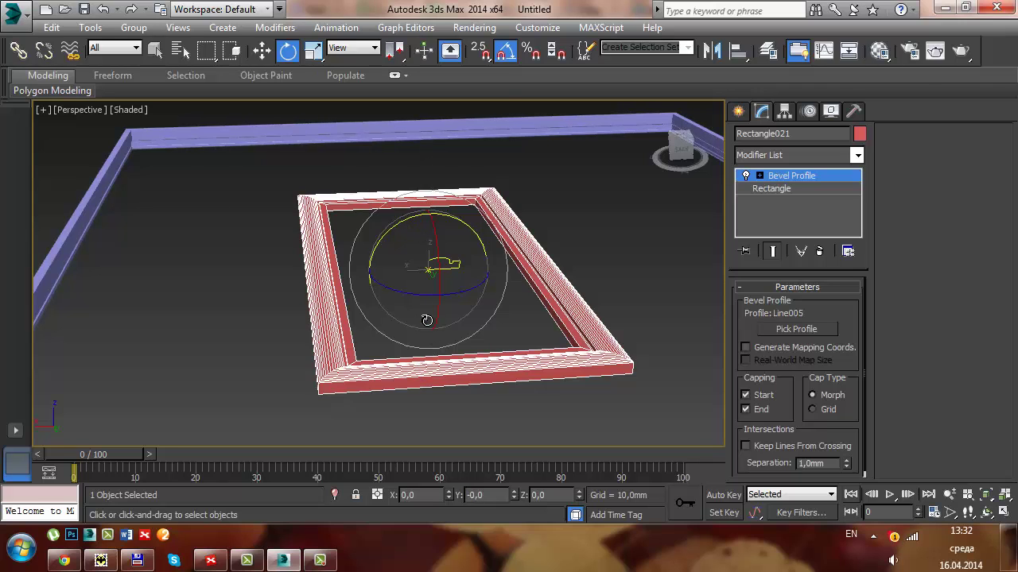
mouse_move(427, 320)
alt+middle_down()
mouse_move(461, 275)
mouse_move(464, 320)
mouse_move(438, 295)
alt+middle_up()
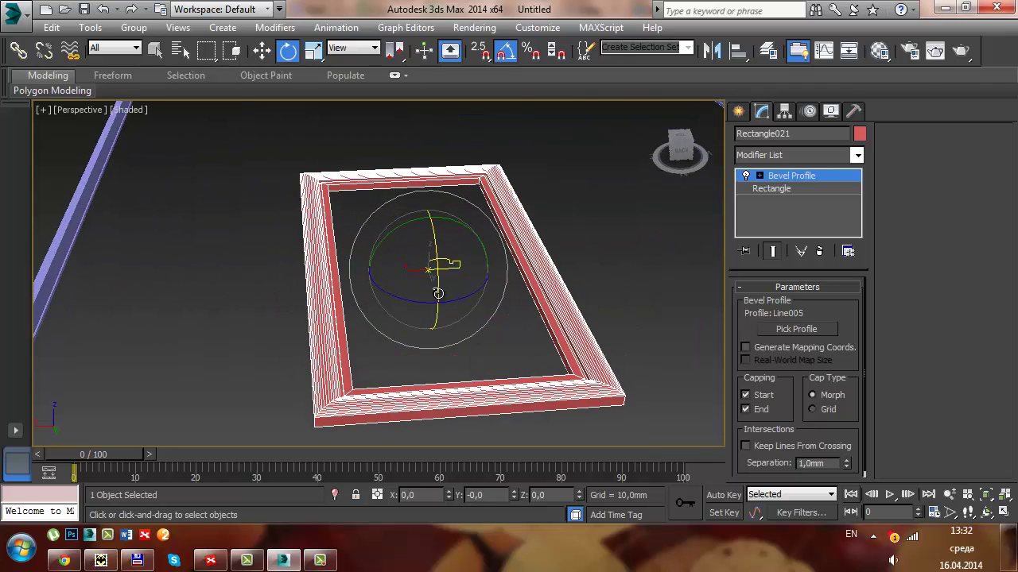
mouse_move(467, 234)
mouse_down()
mouse_move(397, 216)
mouse_move(307, 245)
mouse_up()
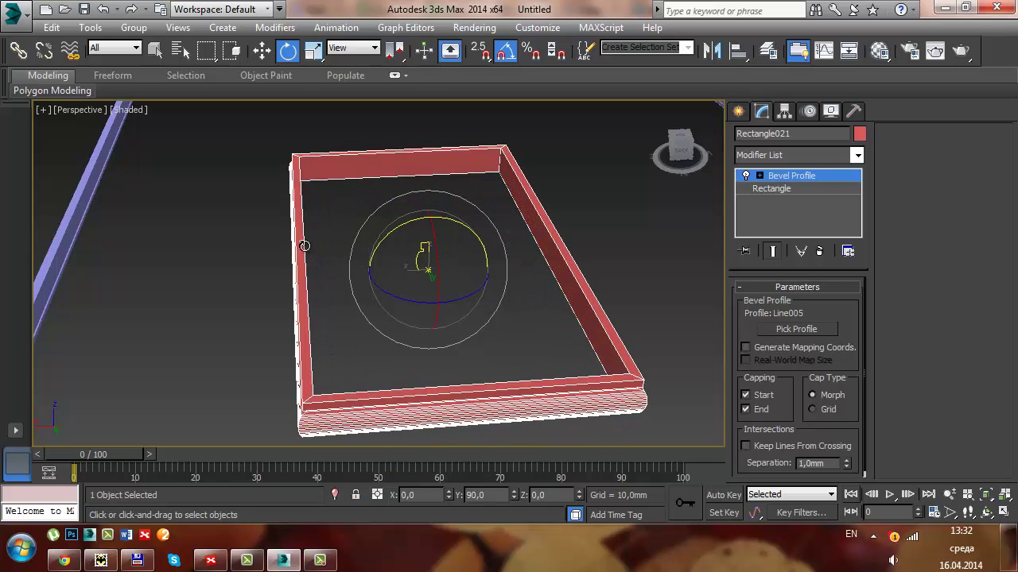
alt+middle_drag(306, 246, 514, 271)
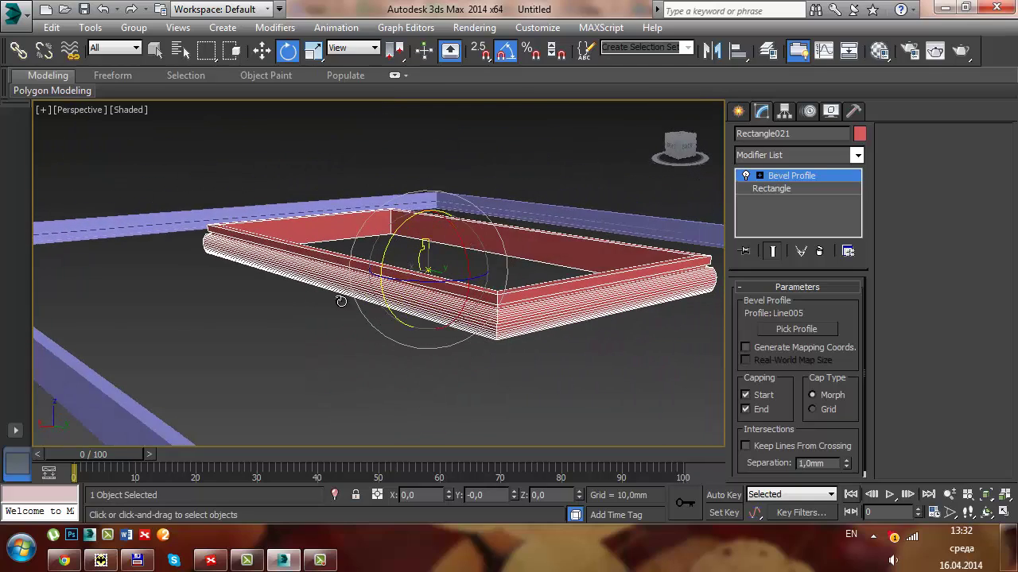
mouse_move(341, 301)
alt+middle_down()
mouse_move(403, 287)
mouse_move(484, 336)
mouse_move(534, 334)
mouse_move(465, 318)
mouse_move(500, 308)
mouse_move(531, 326)
alt+middle_up()
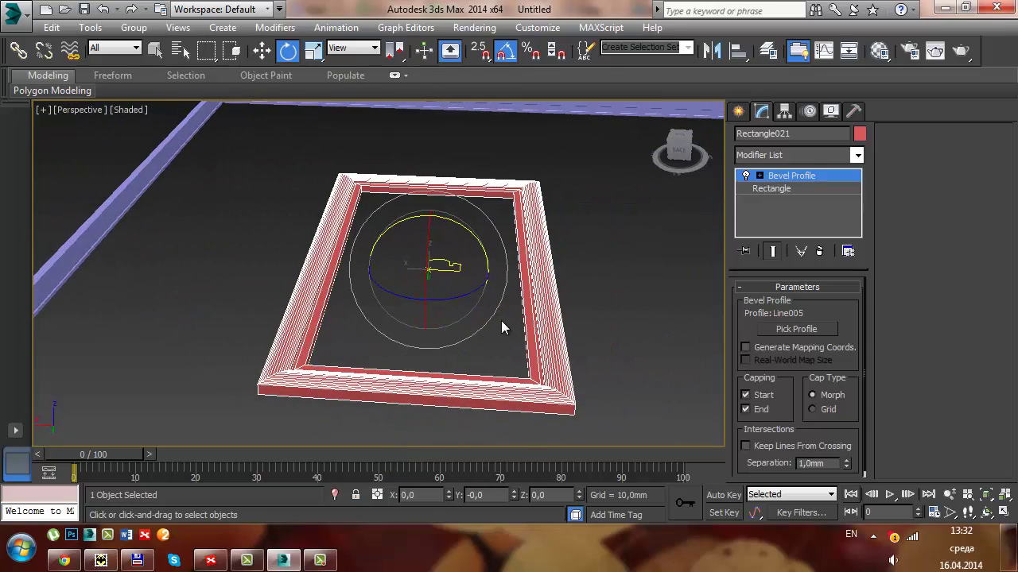
mouse_move(432, 302)
alt+middle_down()
mouse_move(477, 302)
mouse_move(449, 291)
alt+middle_up()
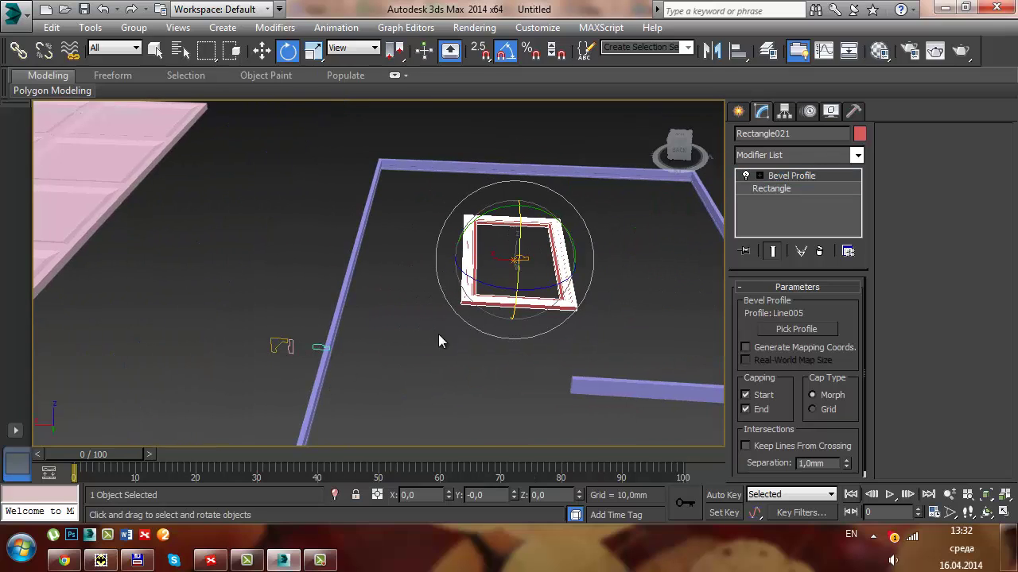
Select Line005 in a maximized Front view and delete its closing segment to open it.
click(316, 346)
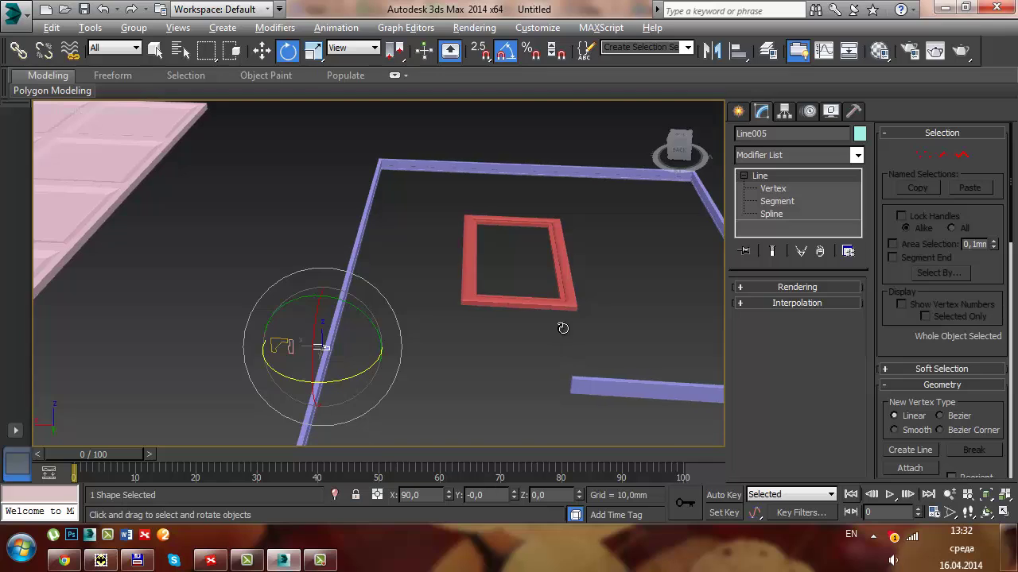
key(alt+w)
key(alt+w)
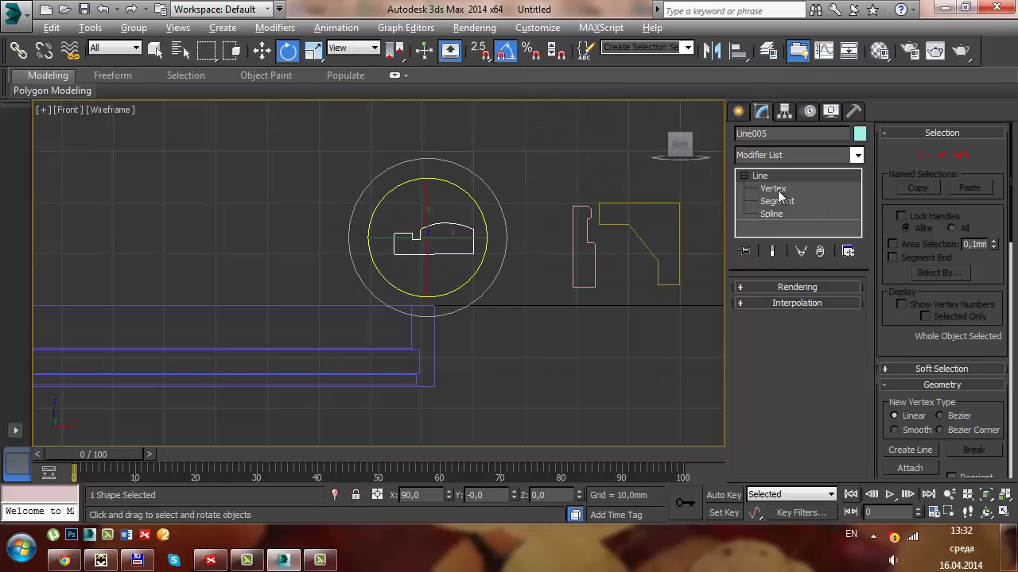
click(776, 201)
click(431, 252)
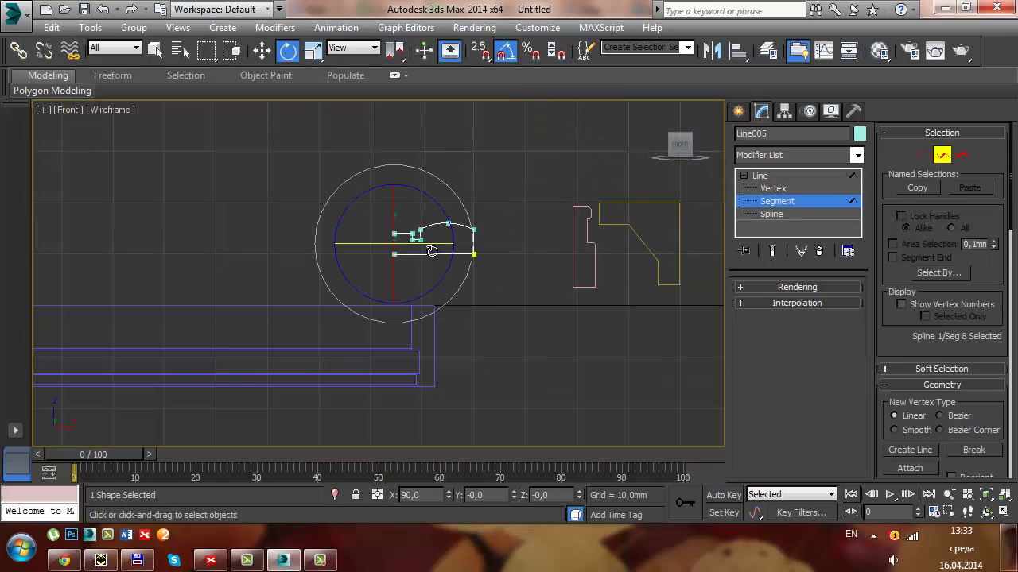
key(Delete)
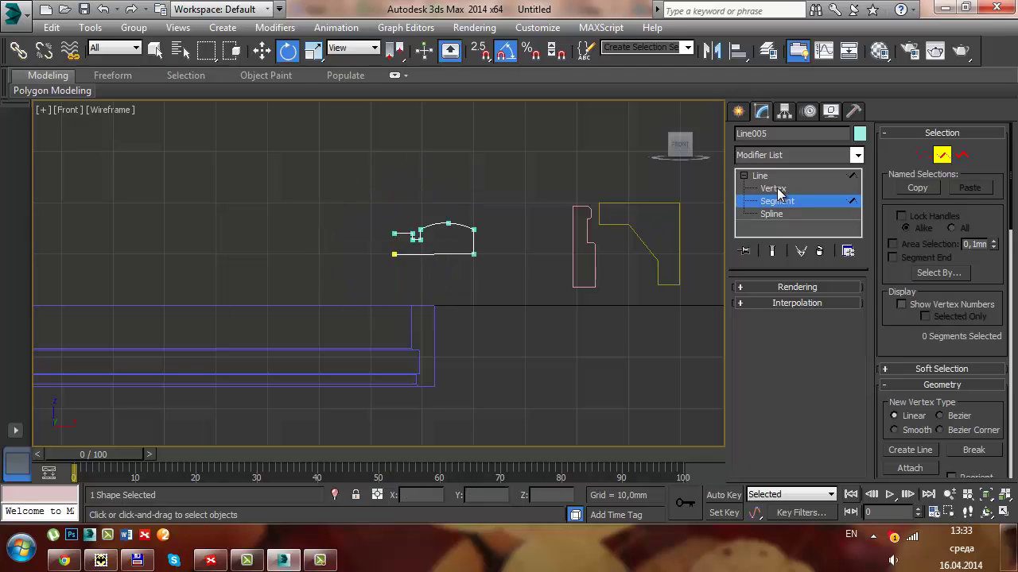
Lower Line005's left end vertex slightly so the notch's top edge slants.
click(775, 189)
scroll(374, 221, up, 2)
scroll(397, 238, up, 2)
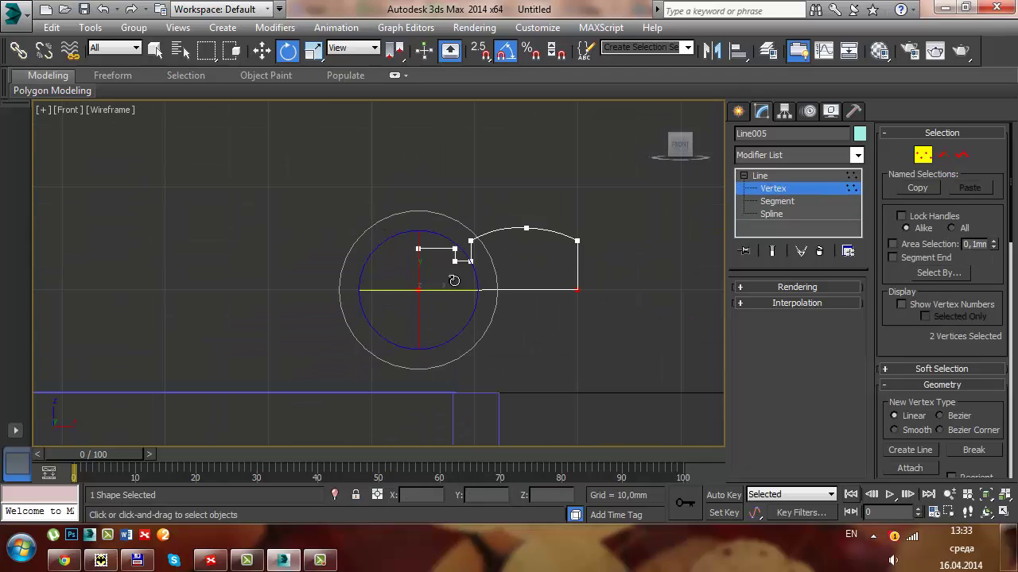
click(428, 264)
drag(442, 270, 442, 271)
key(w)
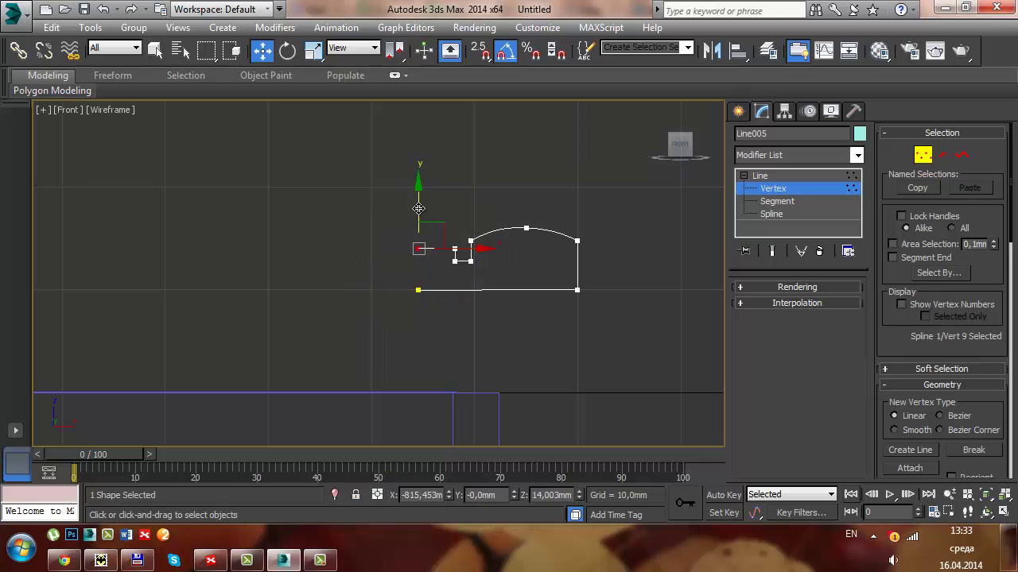
drag(417, 207, 418, 215)
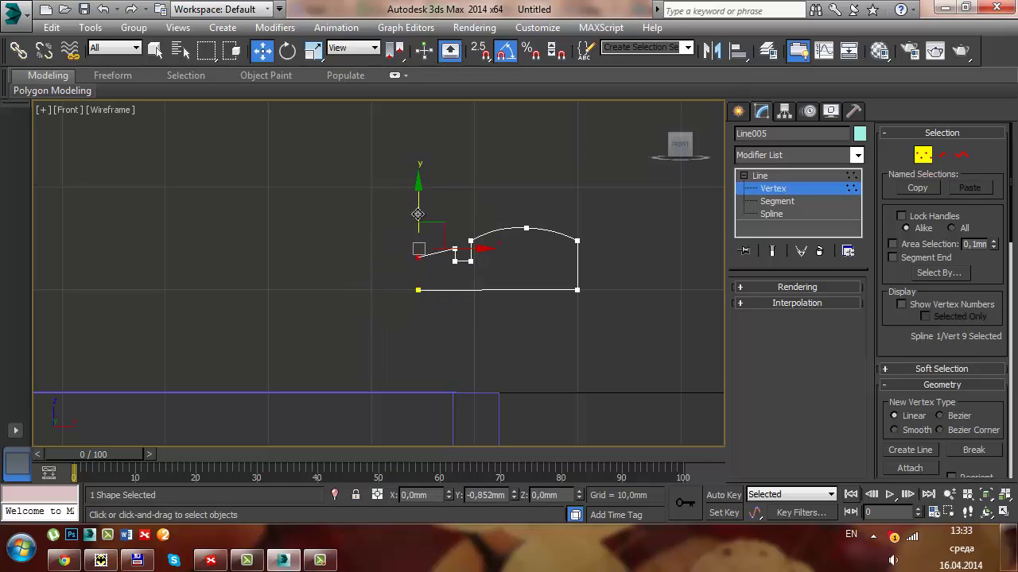
Exit vertex editing and return to a maximized Perspective view.
click(785, 188)
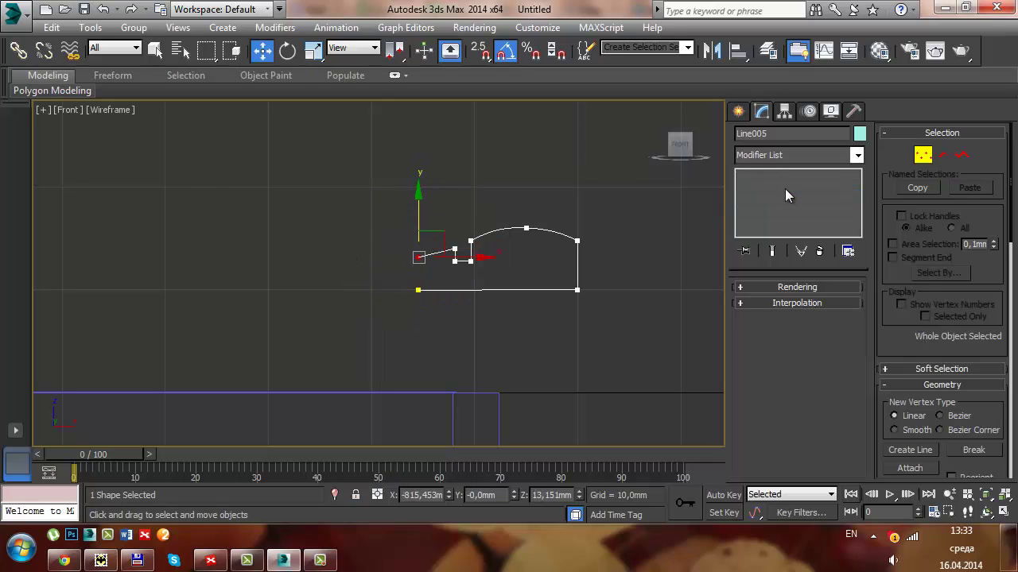
key(alt+w)
right_click(554, 362)
key(alt+w)
scroll(555, 361, up, 3)
Select the bevelled tray board, orbit around it, then deselect it.
scroll(504, 313, up, 5)
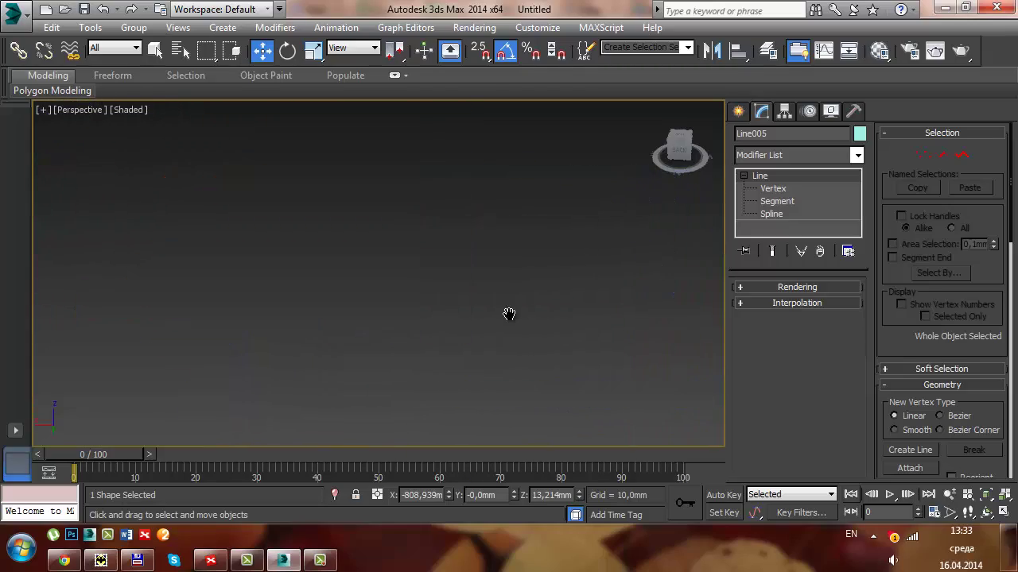
scroll(509, 313, down, 3)
scroll(540, 323, down, 1)
click(462, 278)
mouse_move(461, 277)
alt+middle_down()
mouse_move(536, 268)
mouse_move(547, 297)
mouse_move(482, 281)
mouse_move(558, 272)
mouse_move(525, 274)
alt+middle_up()
click(557, 273)
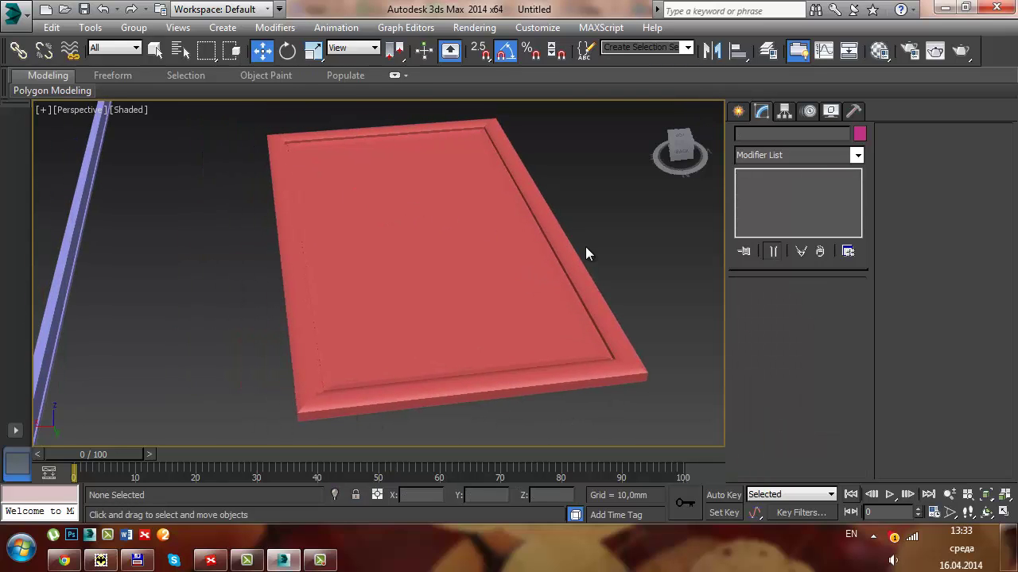
Pan and rotate the view to centre the red board, then show the Splines shape types.
mouse_move(425, 211)
middle_down()
mouse_move(477, 220)
mouse_move(493, 195)
middle_up()
scroll(435, 255, up, 4)
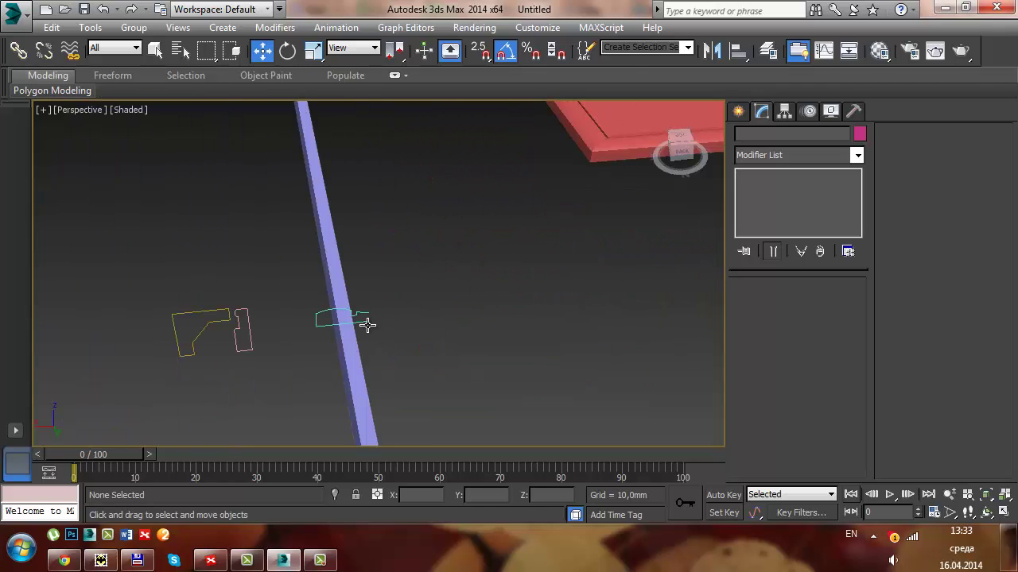
mouse_move(430, 331)
alt+middle_down()
mouse_move(477, 309)
mouse_move(433, 347)
alt+middle_up()
scroll(475, 259, down, 5)
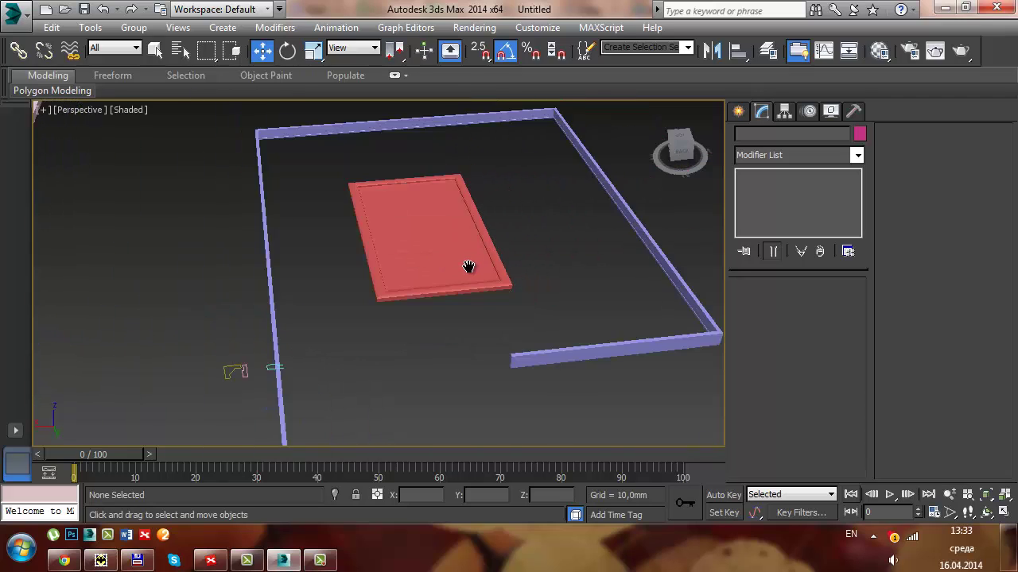
scroll(468, 265, down, 2)
click(739, 112)
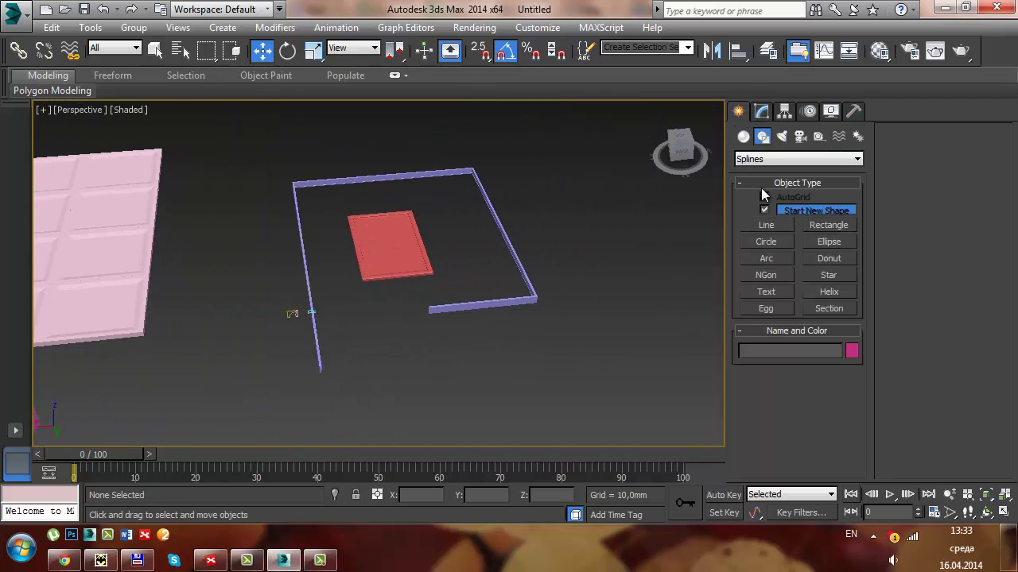
Draw Ellipse001, 407,7 mm by 205,887 mm, beside the blue frame, then select Line005.
click(828, 241)
mouse_move(595, 206)
mouse_down()
mouse_move(582, 322)
mouse_move(602, 273)
mouse_up()
scroll(601, 270, up, 3)
alt+middle_drag(601, 271, 673, 266)
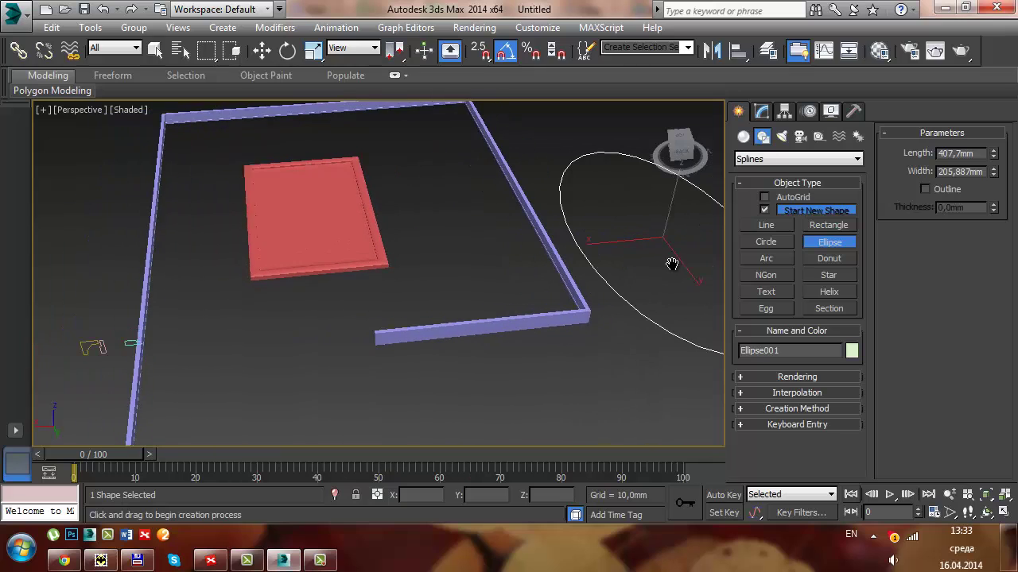
key(w)
click(119, 343)
In a maximized Front view, scale Line005's arch vertices narrower horizontally and shift them left.
key(alt+w)
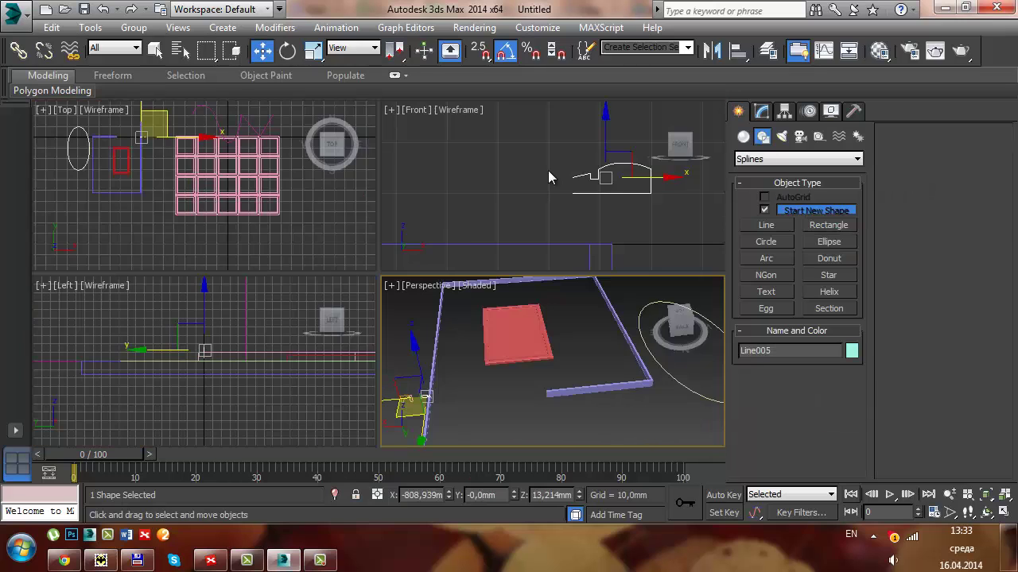
right_click(548, 171)
key(alt+w)
click(763, 111)
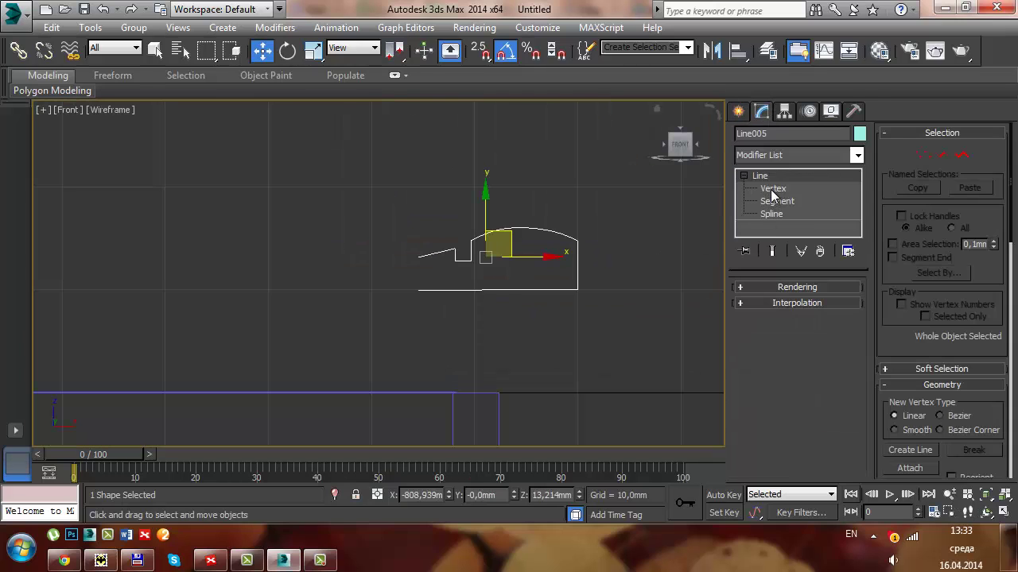
click(771, 188)
mouse_move(599, 210)
mouse_down()
mouse_move(502, 363)
mouse_move(464, 353)
mouse_up()
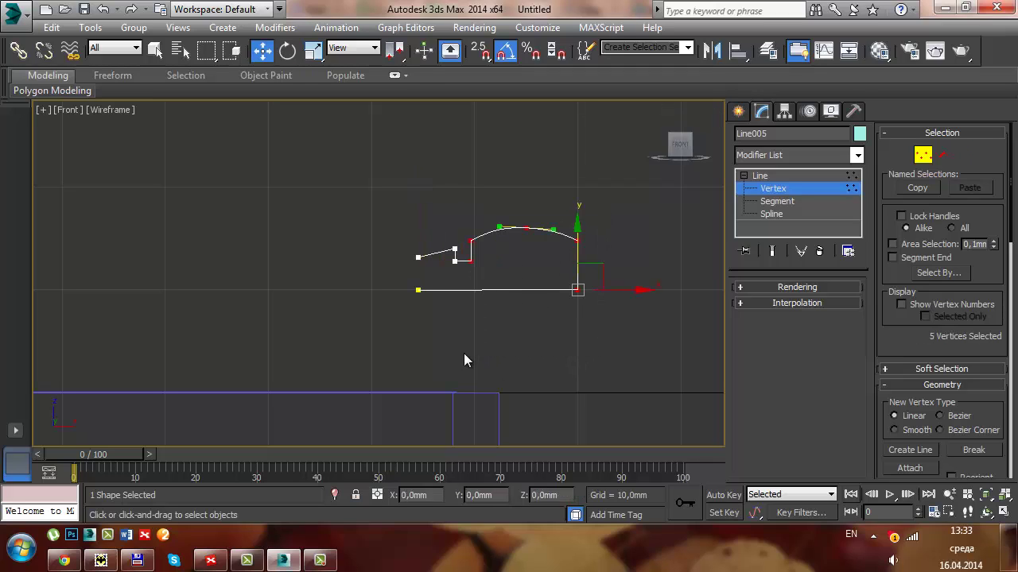
key(r)
drag(604, 253, 477, 261)
key(w)
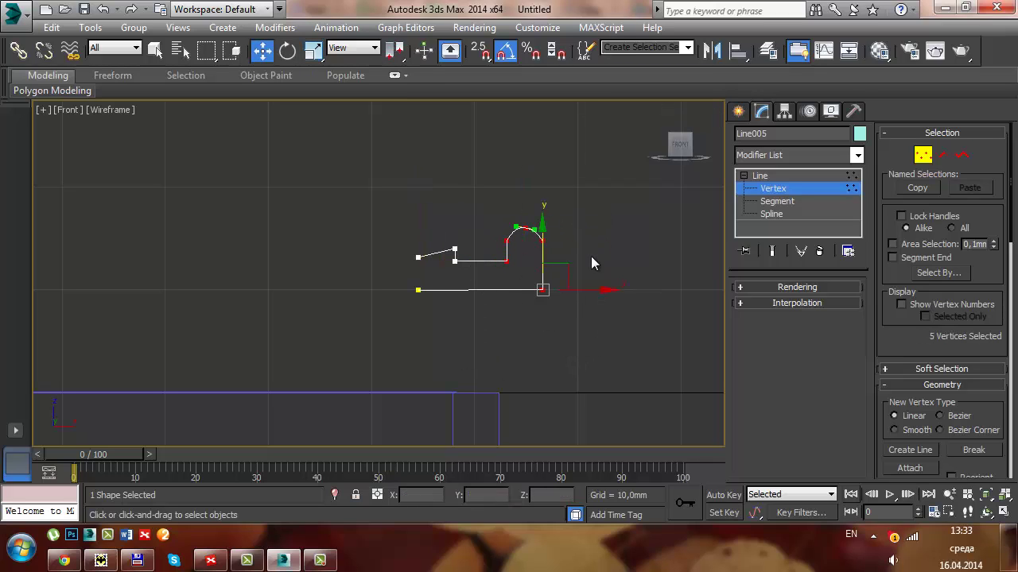
drag(588, 289, 567, 289)
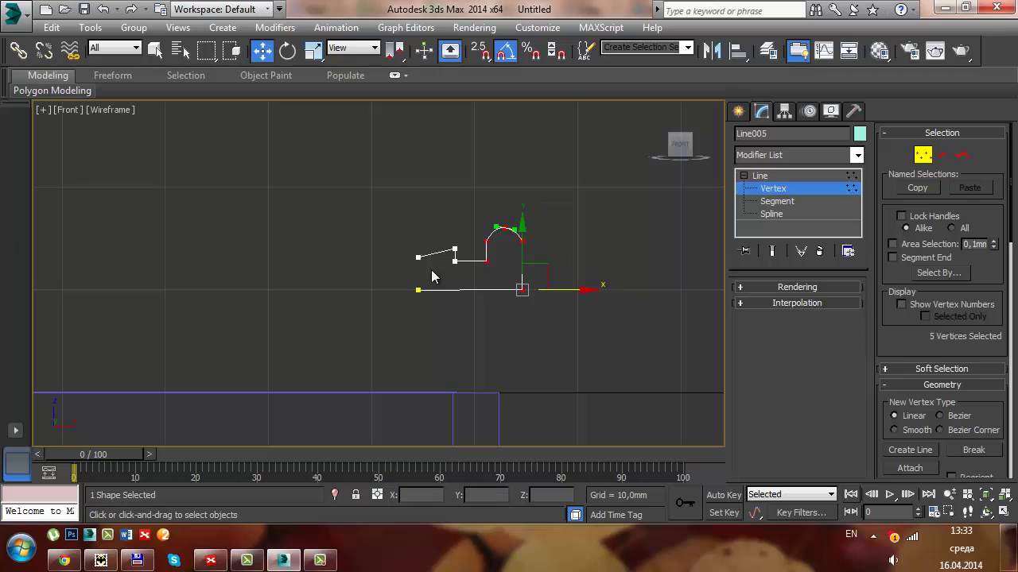
Raise the left end vertex slightly and shift the left-end vertices right to shorten the base.
click(419, 257)
drag(419, 207, 424, 205)
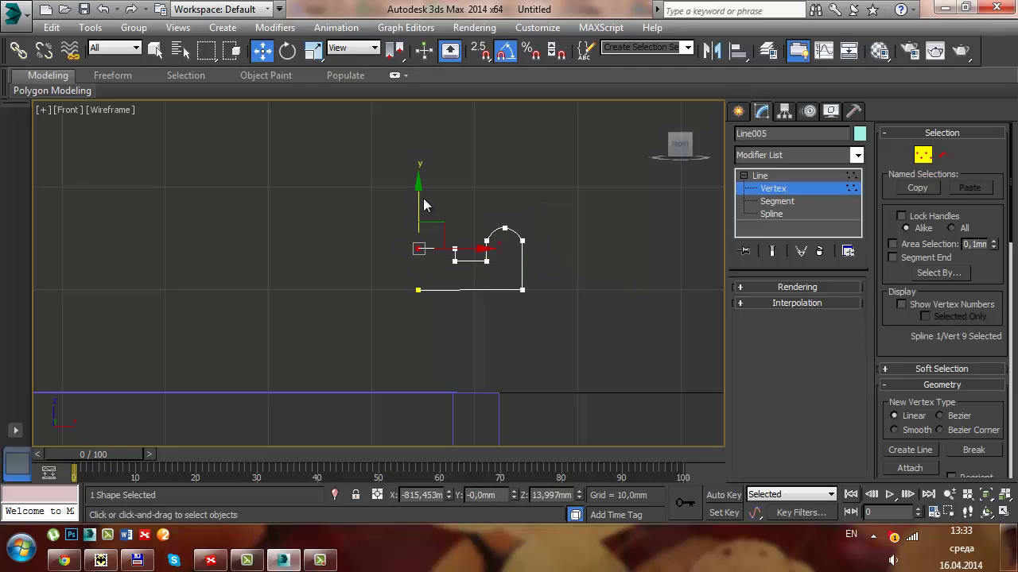
drag(427, 258, 424, 260)
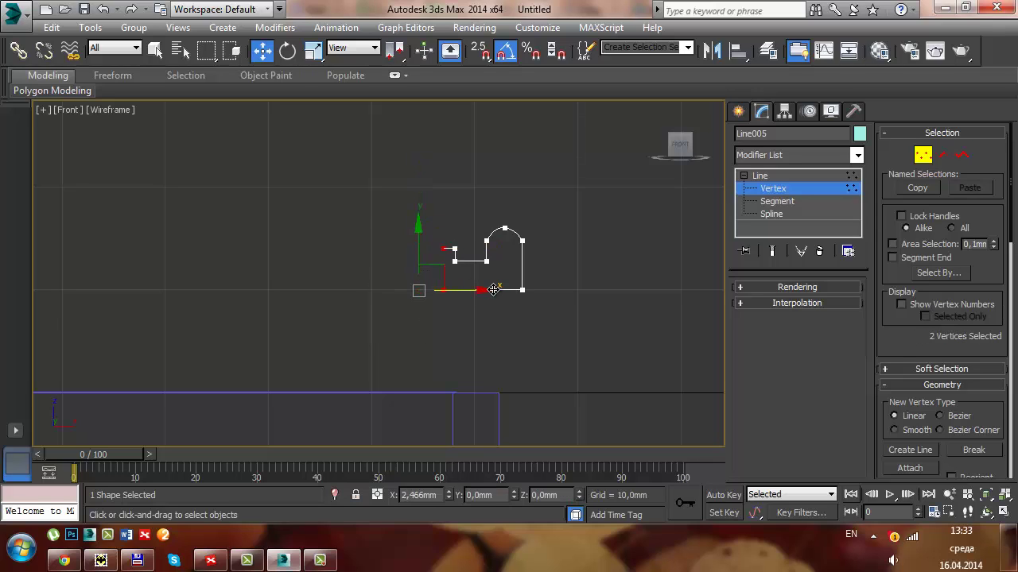
drag(485, 290, 511, 291)
Exit vertex editing and return to a maximized Perspective view.
click(611, 281)
click(783, 193)
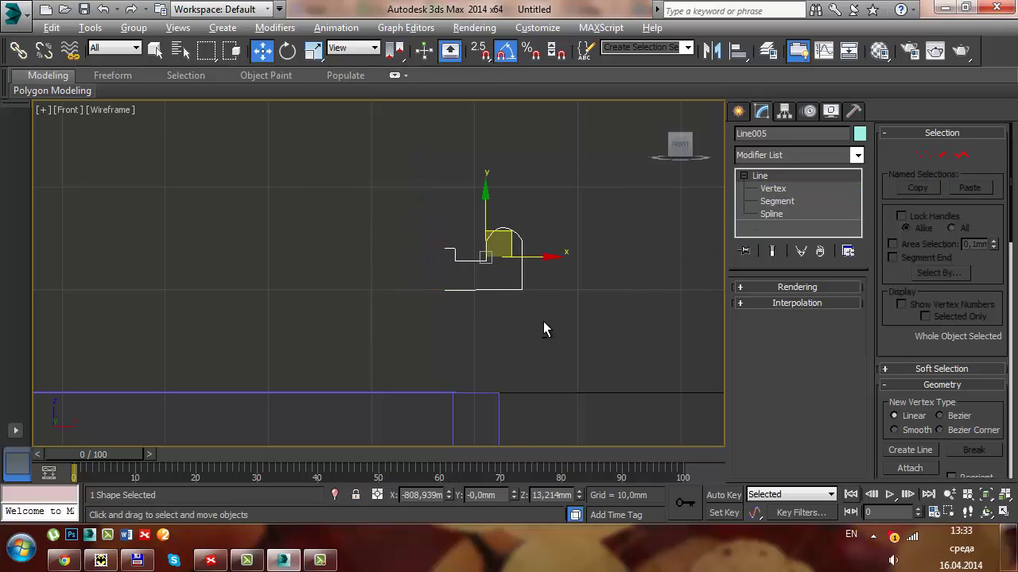
key(alt+w)
right_click(629, 373)
key(alt+w)
Give Ellipse001 a Bevel Profile modifier using Line005 as the profile.
click(618, 298)
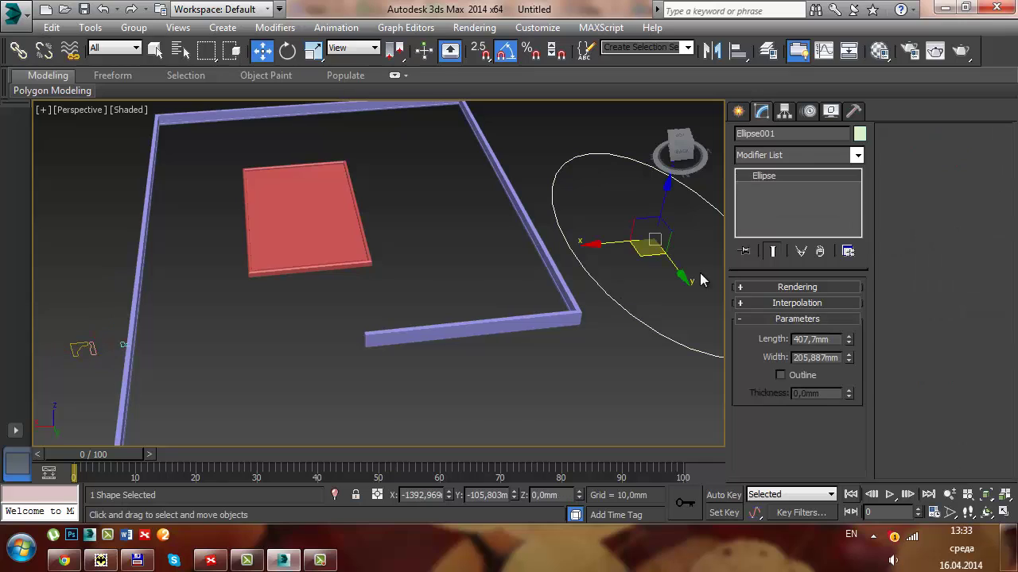
click(857, 156)
scroll(803, 358, down, 3)
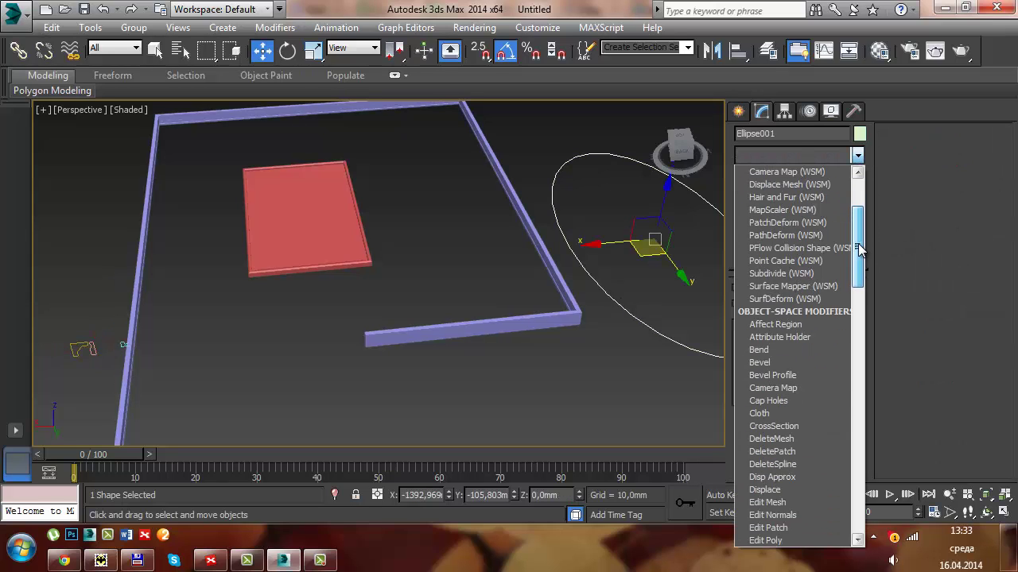
click(804, 376)
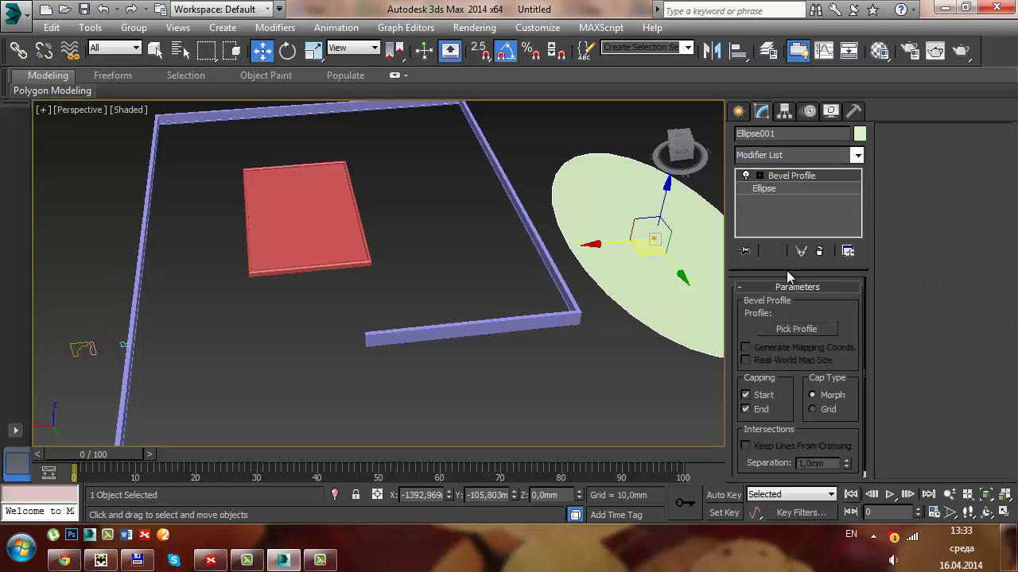
click(799, 330)
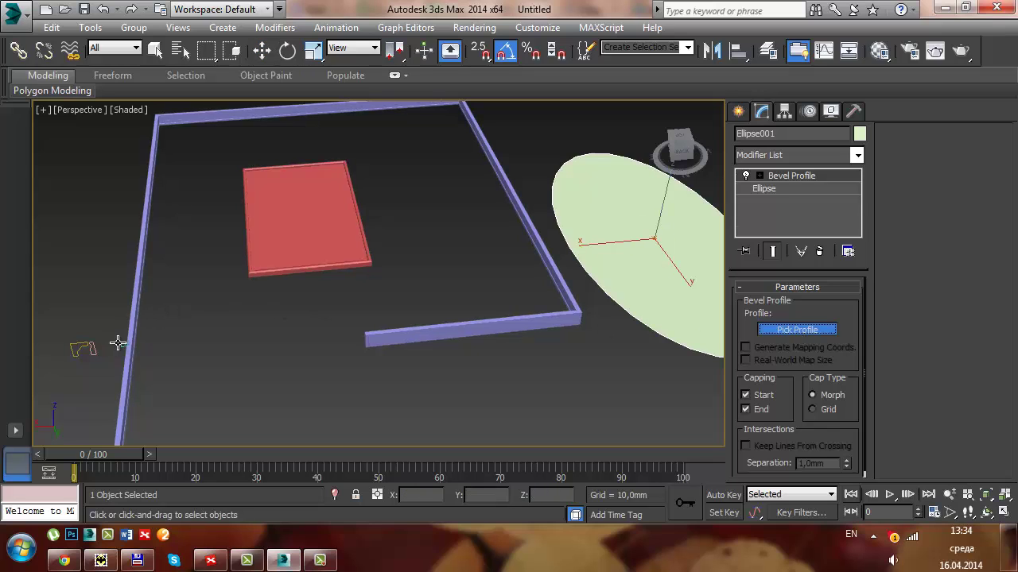
click(118, 343)
Orbit and pan to inspect the oval board, then select the Line005 profile line.
scroll(419, 292, up, 3)
scroll(286, 284, up, 3)
mouse_move(286, 284)
middle_down()
mouse_move(215, 281)
mouse_move(404, 272)
mouse_move(517, 234)
middle_up()
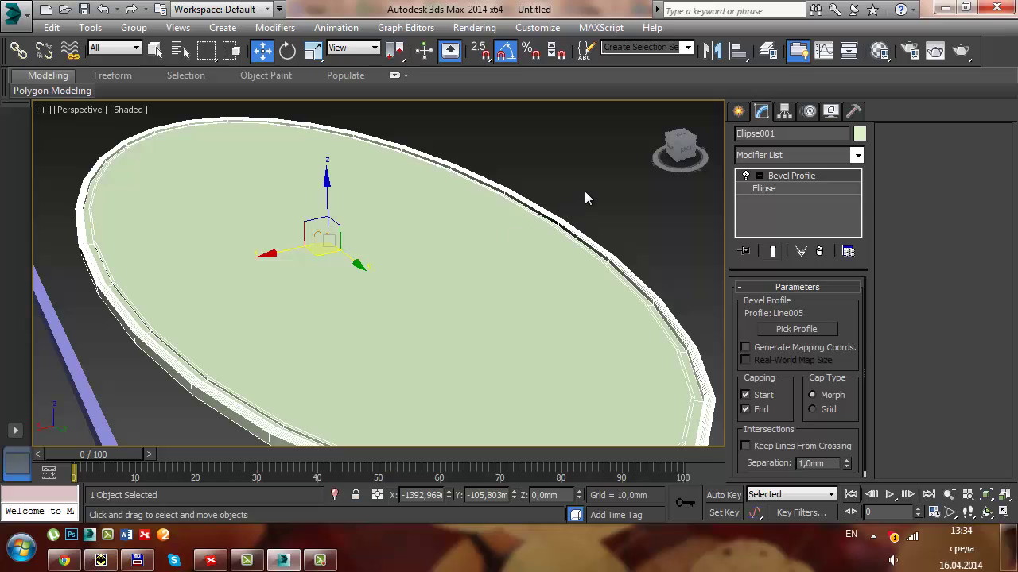
alt+middle_drag(584, 198, 554, 212)
scroll(557, 198, down, 3)
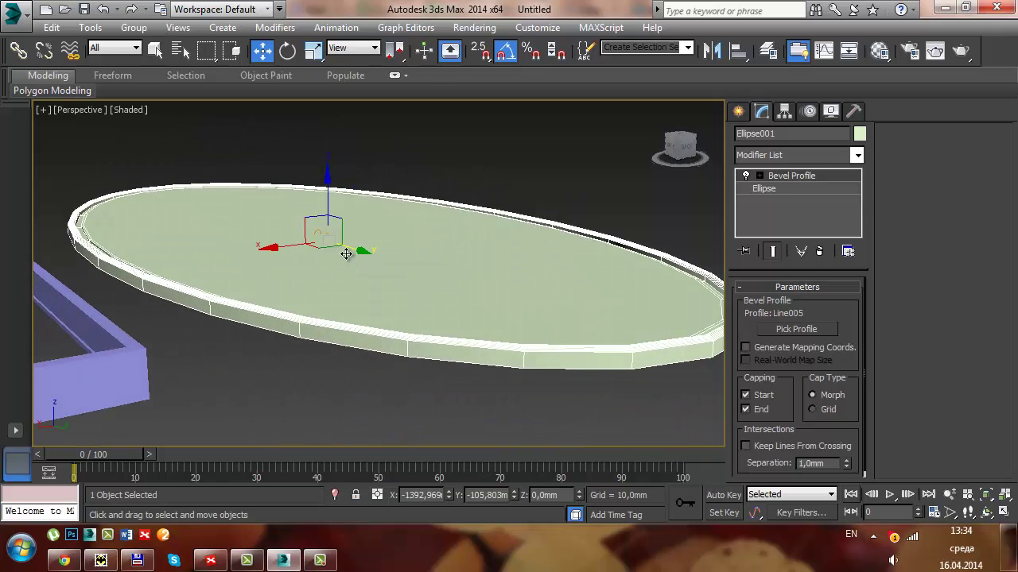
alt+middle_drag(346, 254, 591, 219)
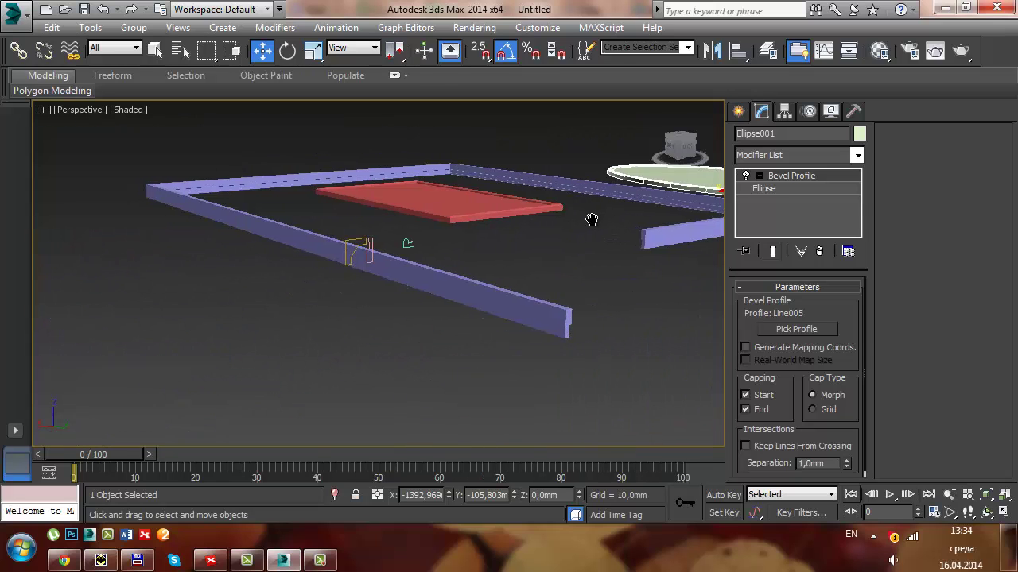
click(358, 250)
Maximize the Front view and box-select Line005's three arc vertices at Vertex level.
key(alt+w)
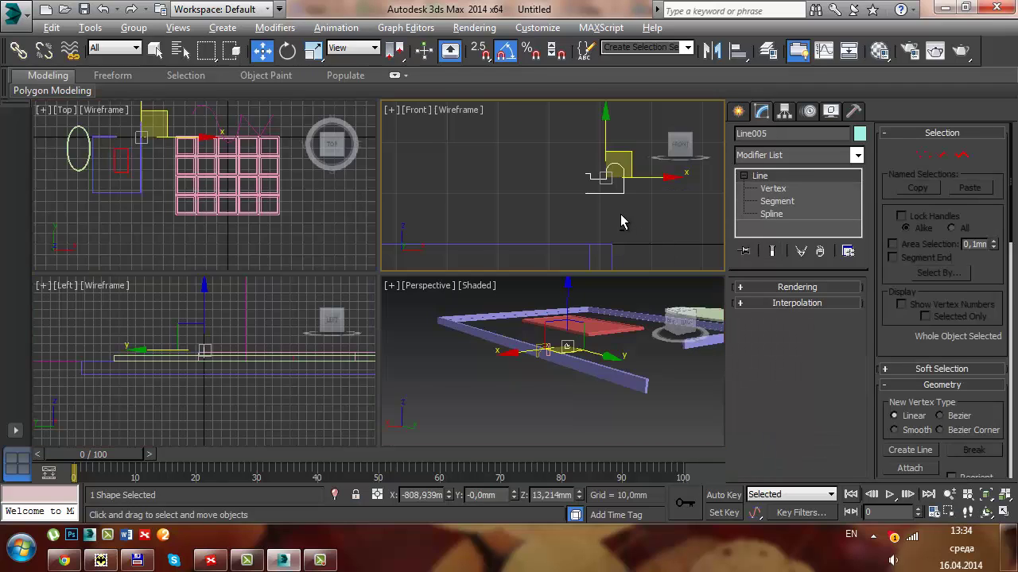
right_click(620, 220)
key(alt+w)
click(772, 189)
drag(495, 239, 485, 203)
Move the arc vertices slightly left, leave Vertex level, and return to a maximized Perspective.
key(r)
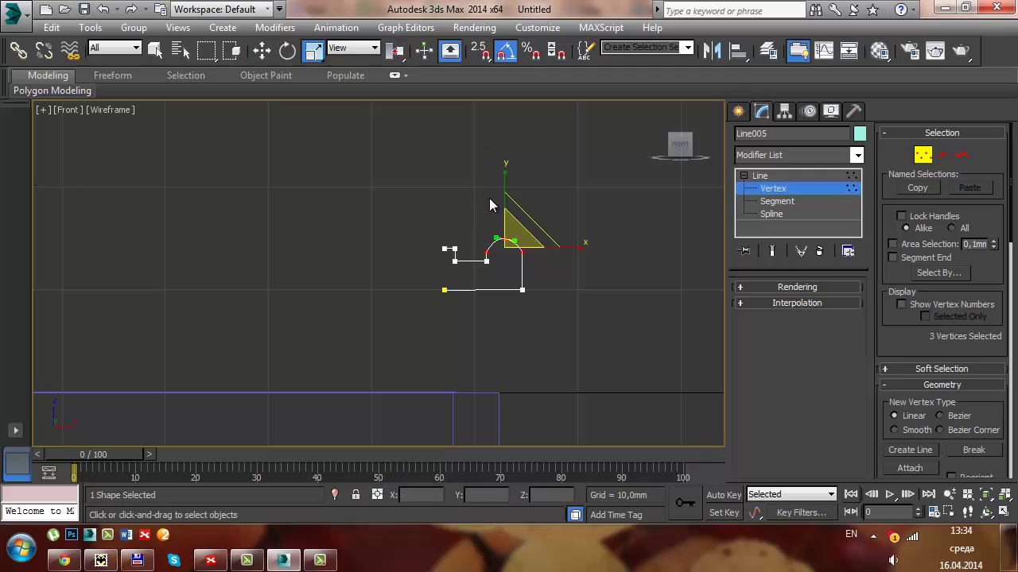
key(w)
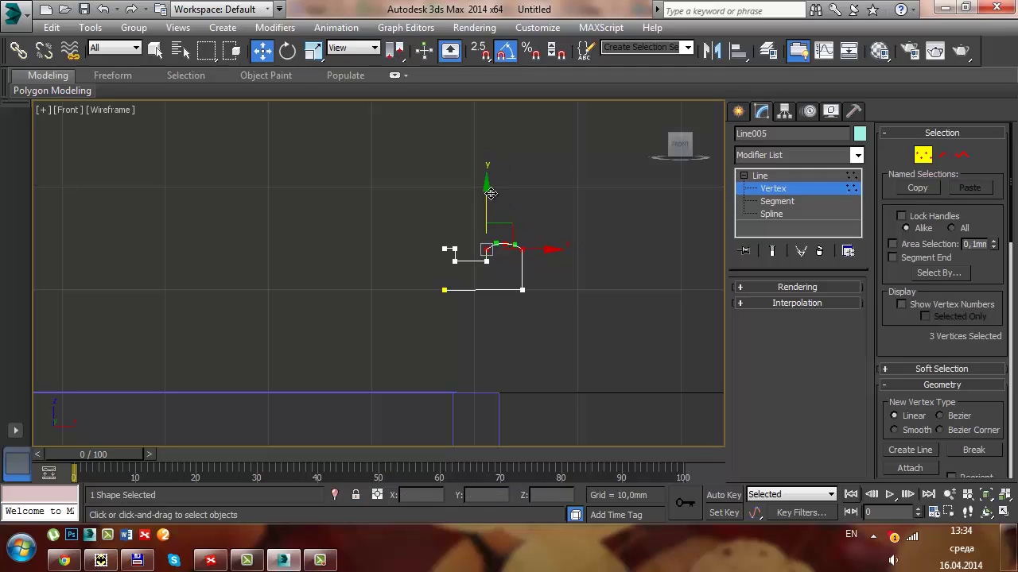
drag(555, 310, 496, 232)
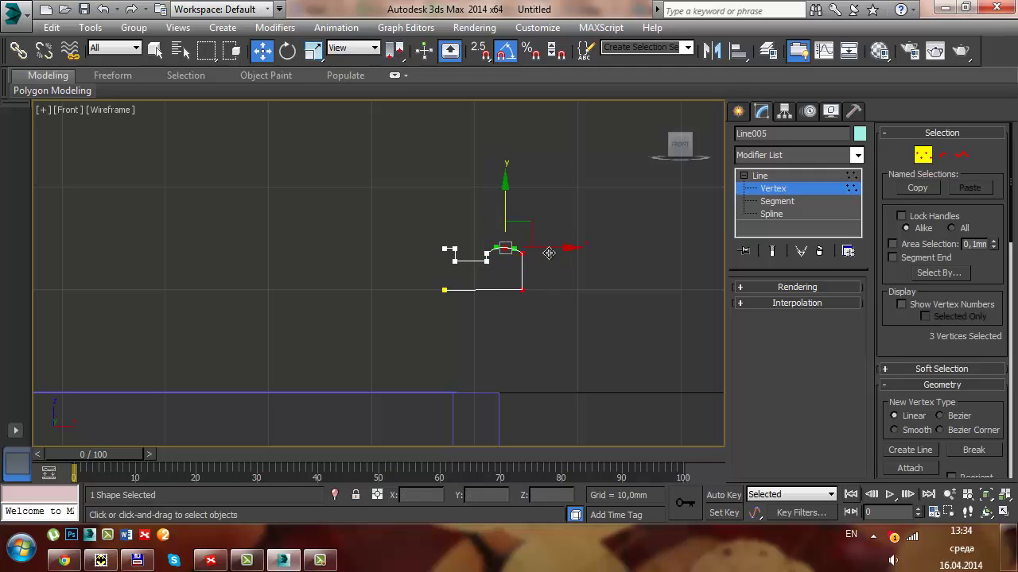
mouse_move(552, 250)
mouse_down()
mouse_move(548, 267)
mouse_move(537, 257)
mouse_up()
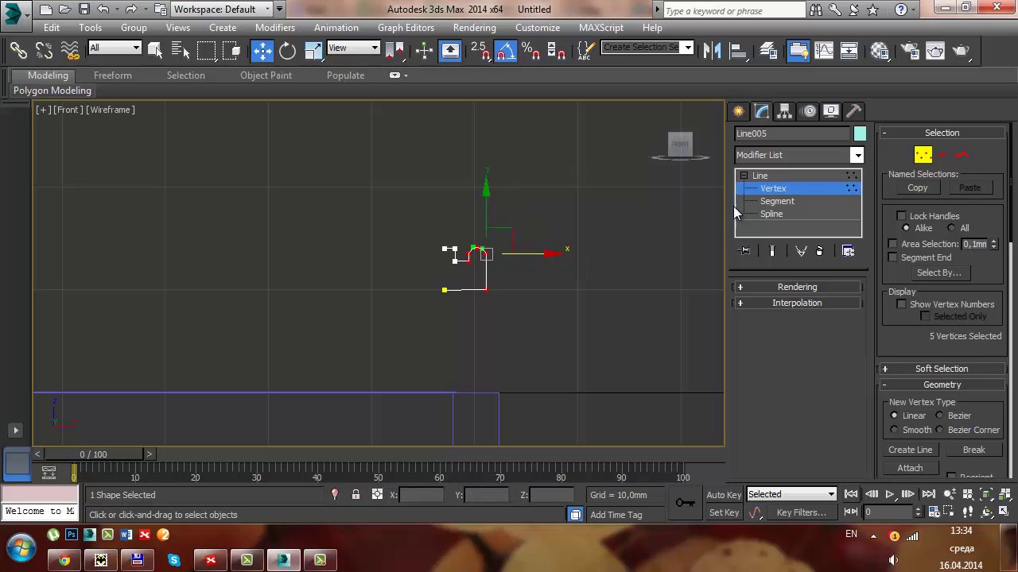
click(767, 190)
key(alt+w)
key(alt+w)
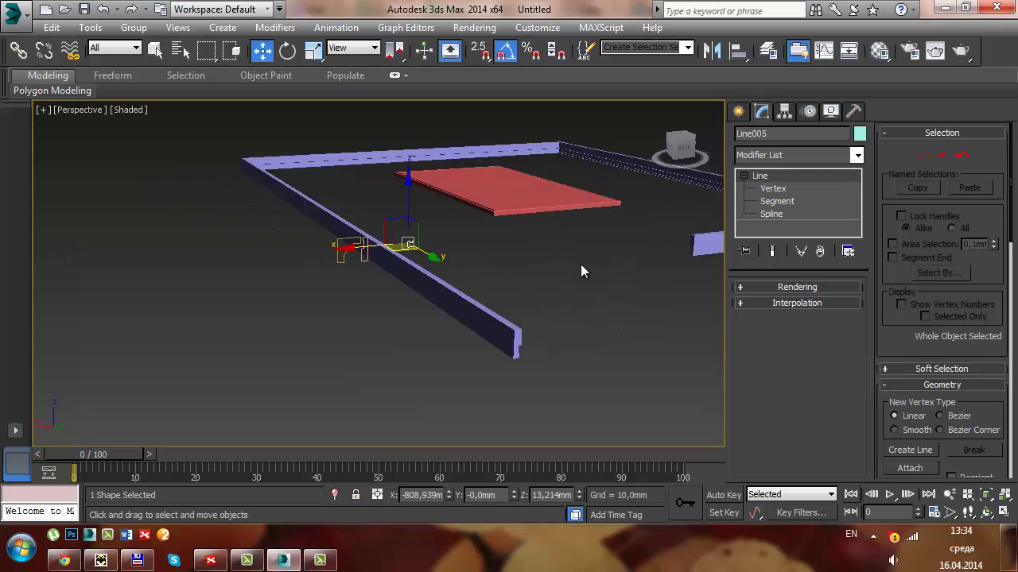
middle_drag(581, 268, 307, 268)
Select the bevelled Ellipse001 and frame it from a new angle in Perspective.
click(340, 277)
scroll(382, 286, up, 1)
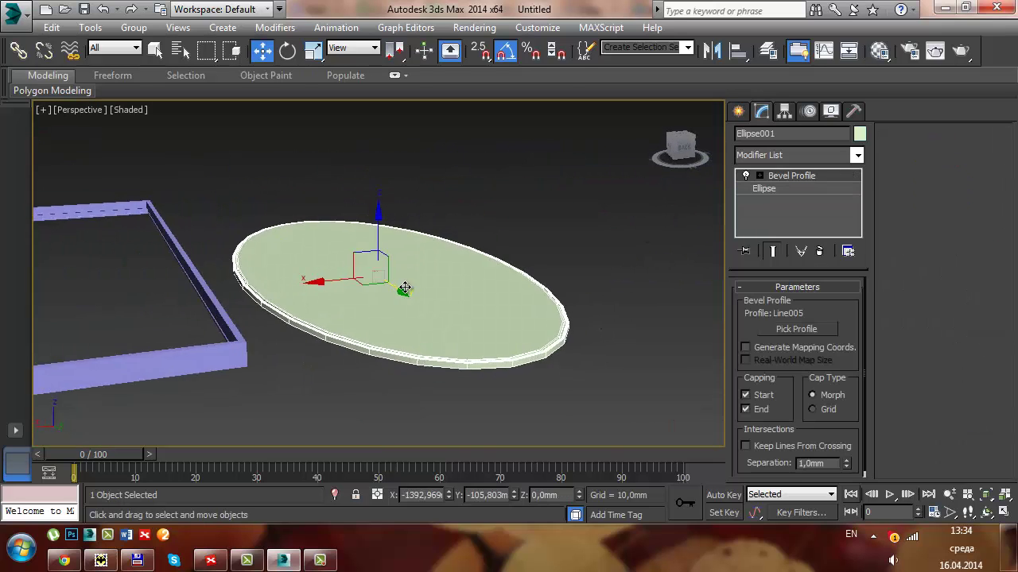
scroll(440, 300, up, 3)
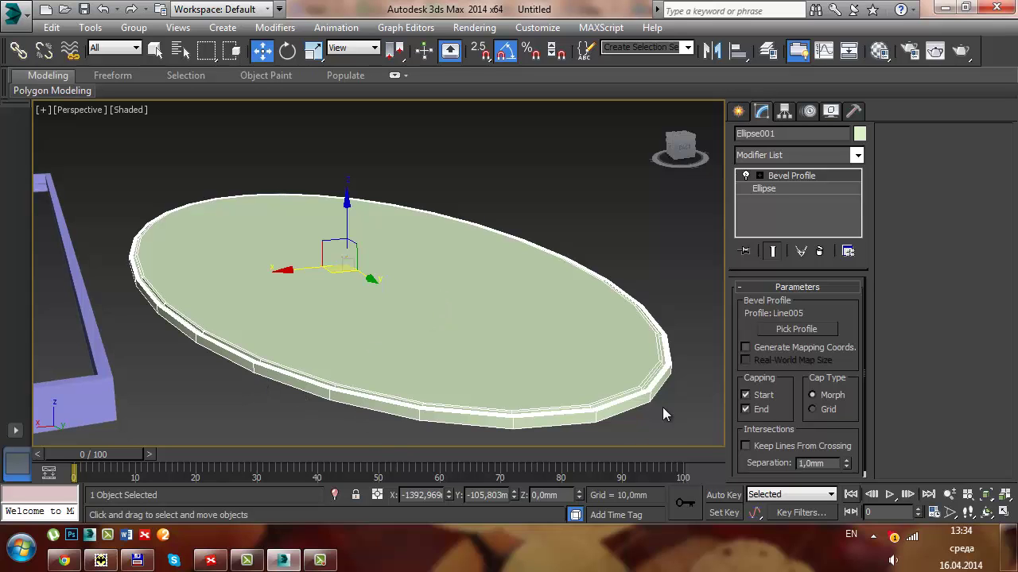
scroll(665, 346, up, 3)
scroll(550, 374, up, 2)
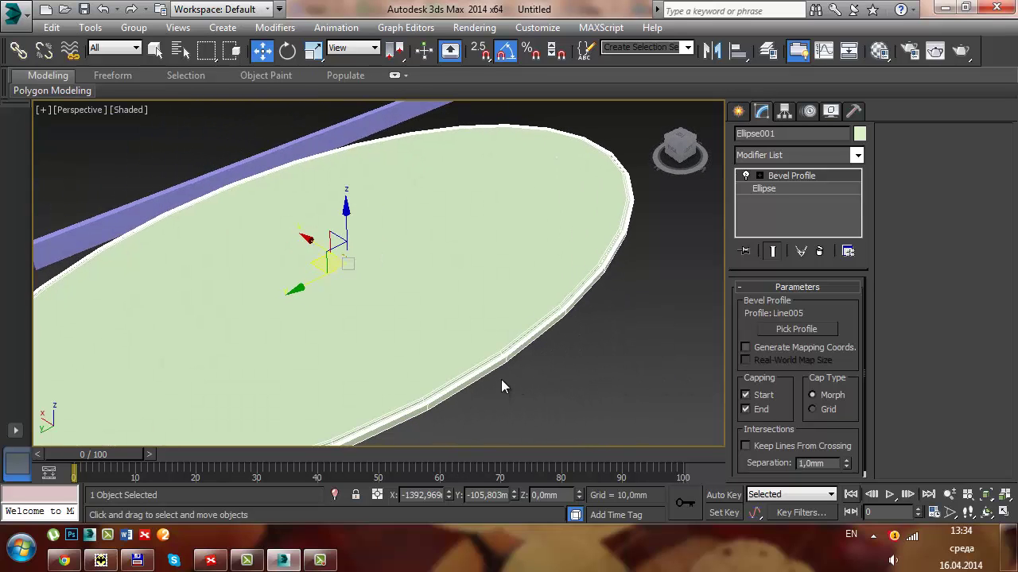
middle_drag(504, 387, 562, 300)
scroll(556, 310, down, 2)
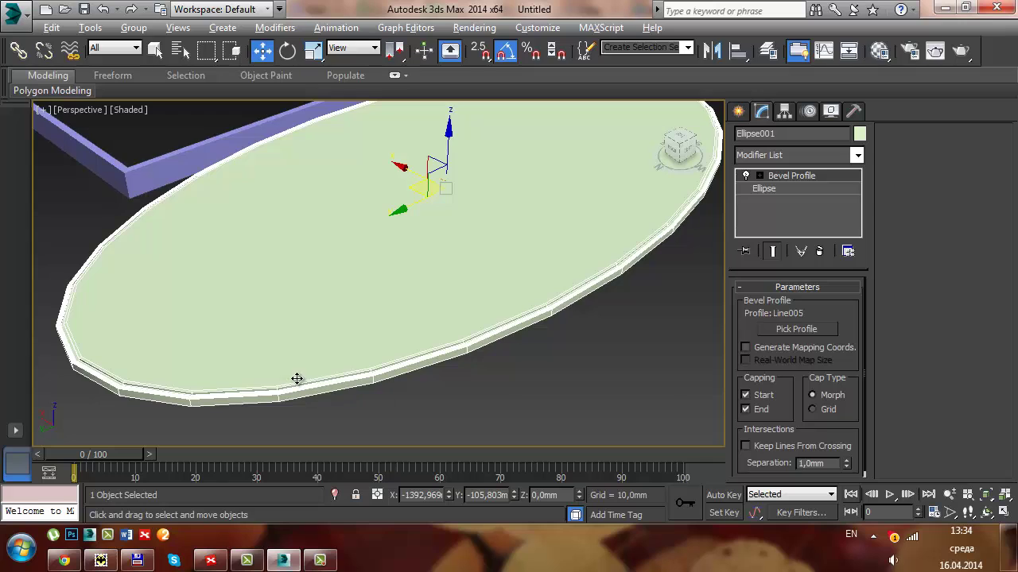
alt+middle_drag(295, 379, 380, 366)
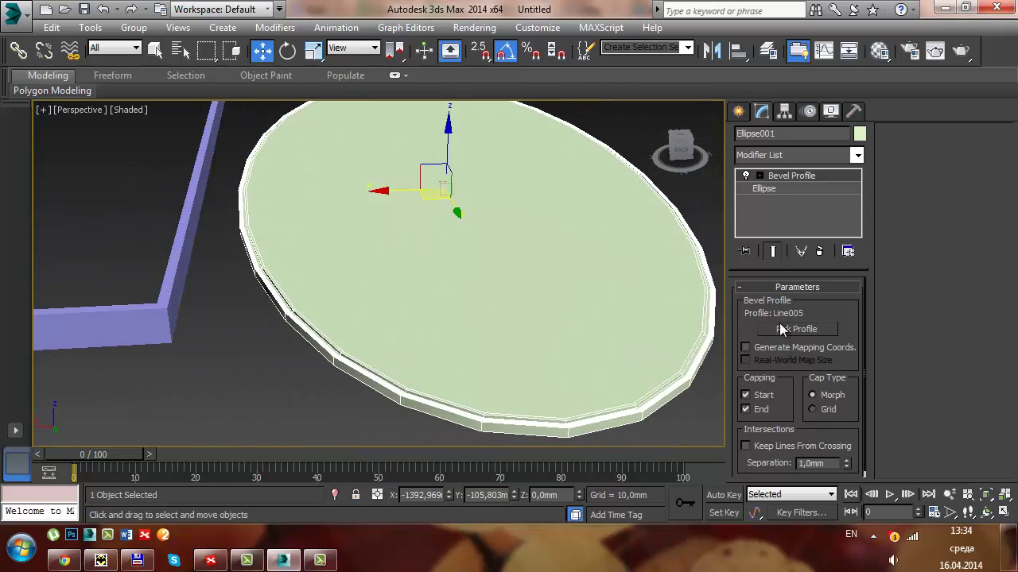
In the Ellipse base level, set Interpolation Steps to 10, then 15.
click(770, 192)
click(792, 303)
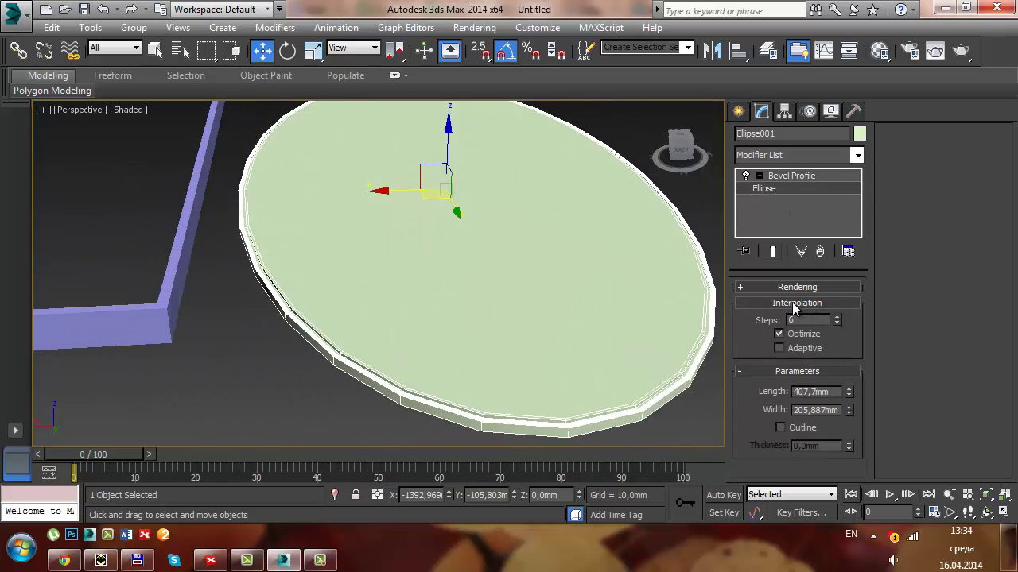
click(780, 348)
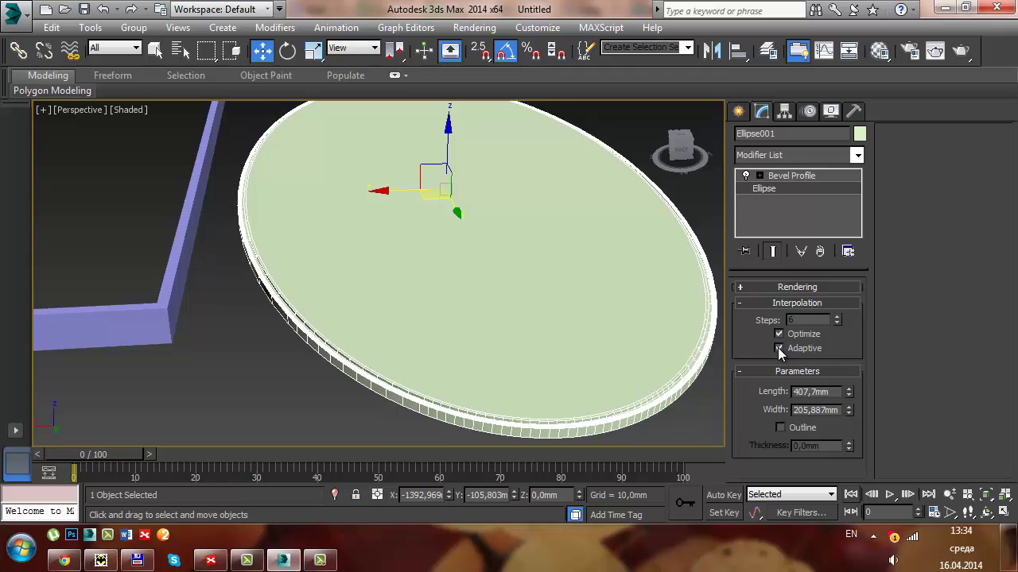
click(779, 350)
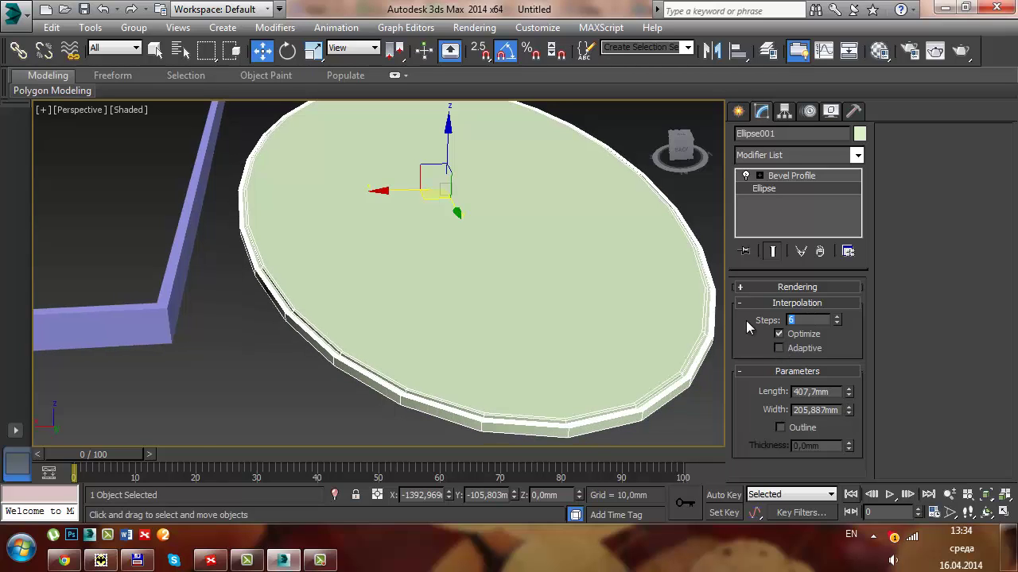
click(814, 320)
text(510)
key(Return)
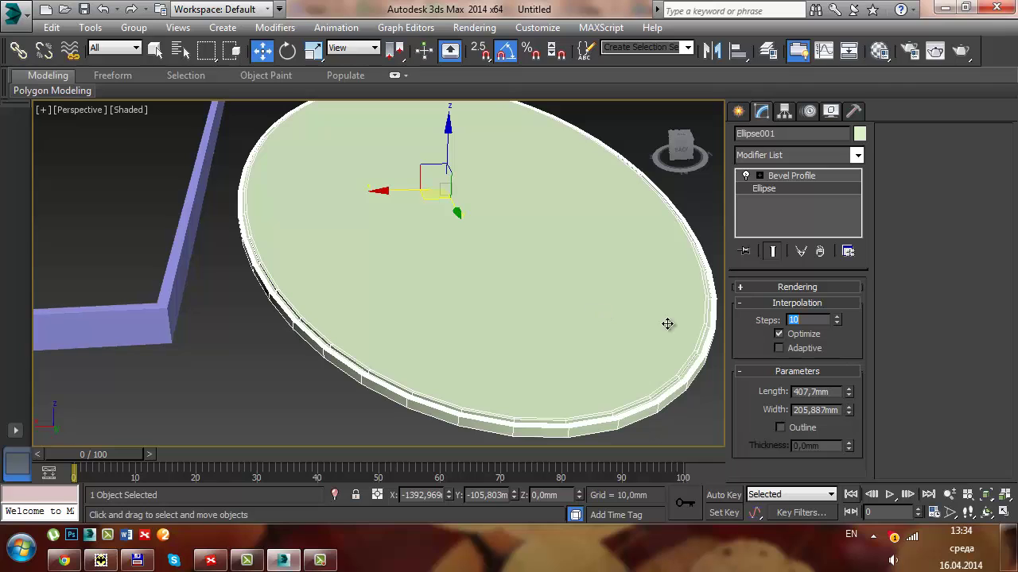
text(15)
key(Return)
scroll(552, 301, up, 2)
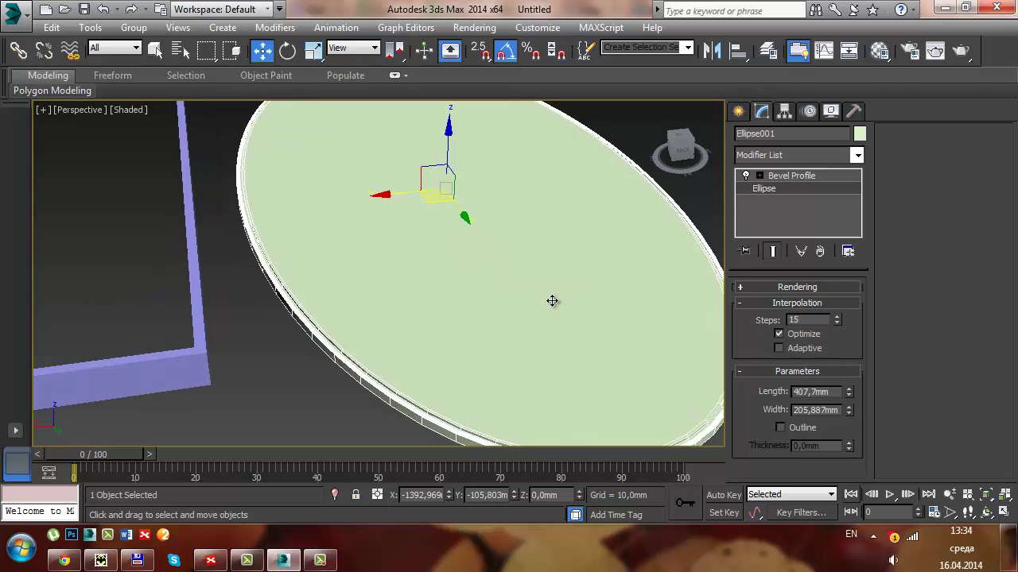
scroll(551, 300, down, 2)
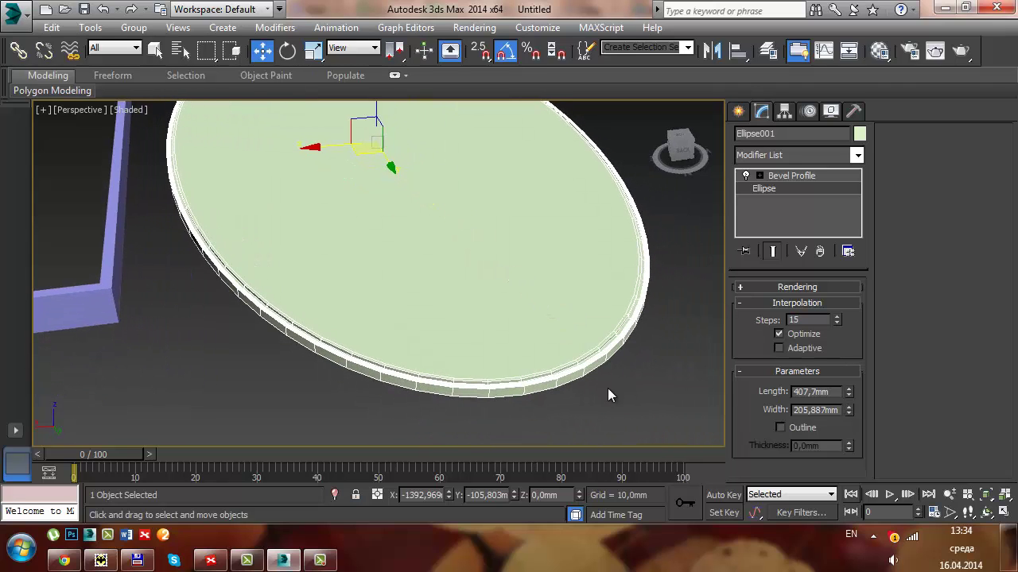
Reselect Ellipse001 and switch its interpolation to Adaptive.
click(626, 392)
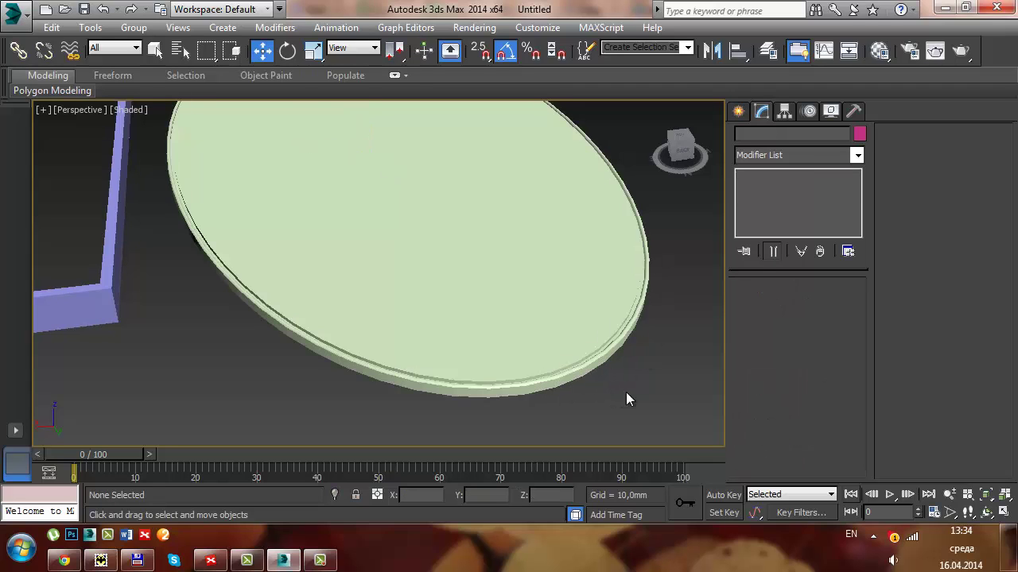
alt+middle_drag(648, 375, 610, 354)
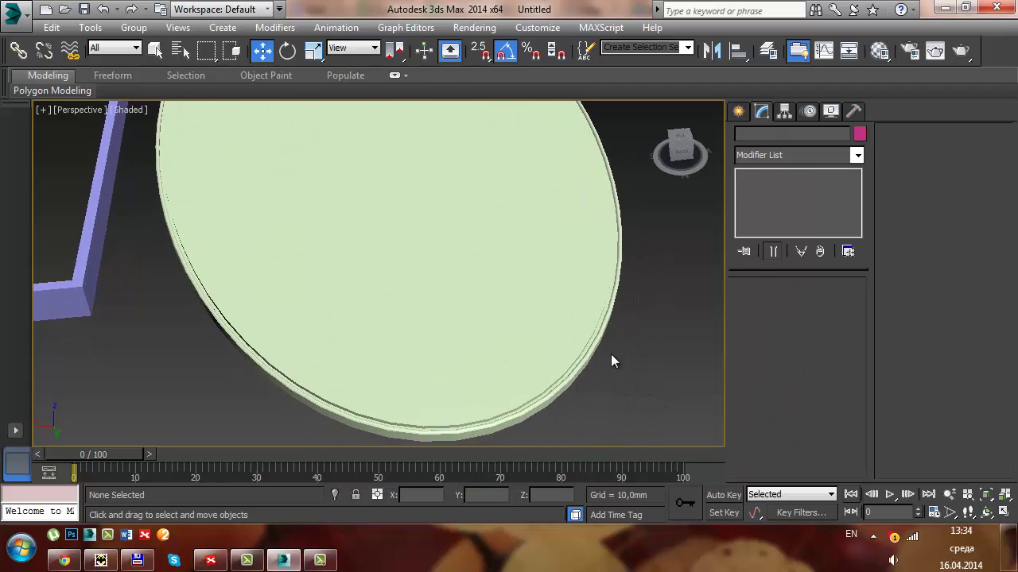
click(550, 300)
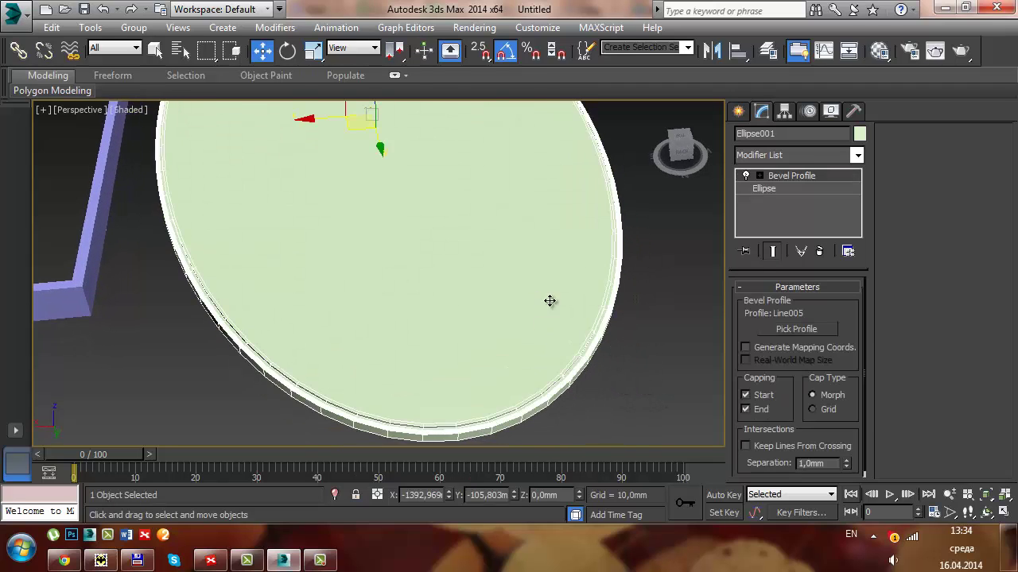
click(768, 188)
click(784, 348)
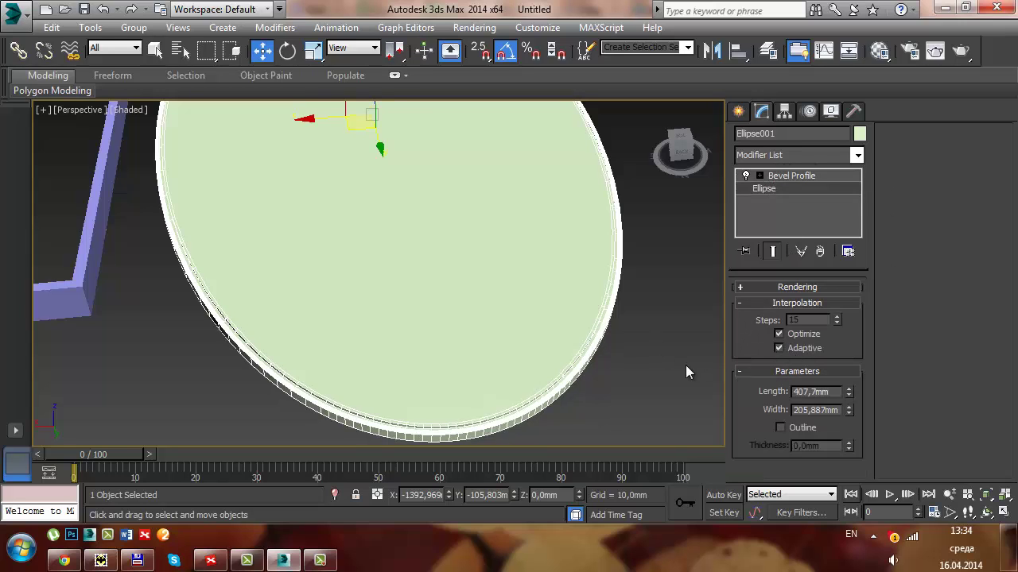
click(687, 368)
Orbit low along the smooth rim, then pan back to the purple frame and red slab.
mouse_move(652, 375)
alt+middle_down()
mouse_move(610, 362)
mouse_move(628, 307)
mouse_move(640, 355)
mouse_move(604, 278)
alt+middle_up()
scroll(639, 356, down, 3)
scroll(604, 278, up, 2)
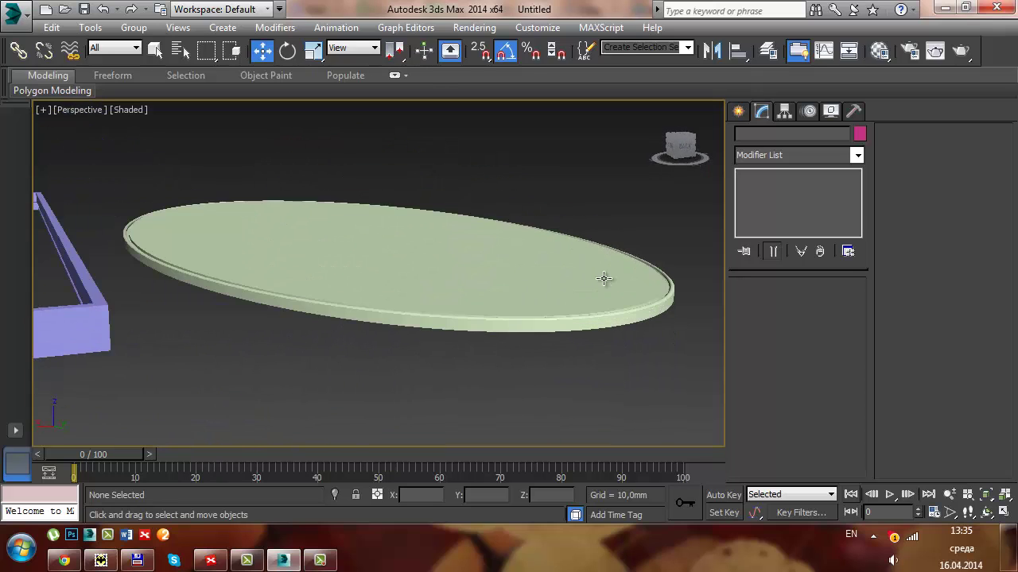
mouse_move(495, 311)
alt+middle_down()
mouse_move(514, 282)
mouse_move(472, 314)
mouse_move(513, 309)
mouse_move(509, 360)
alt+middle_up()
scroll(493, 302, down, 2)
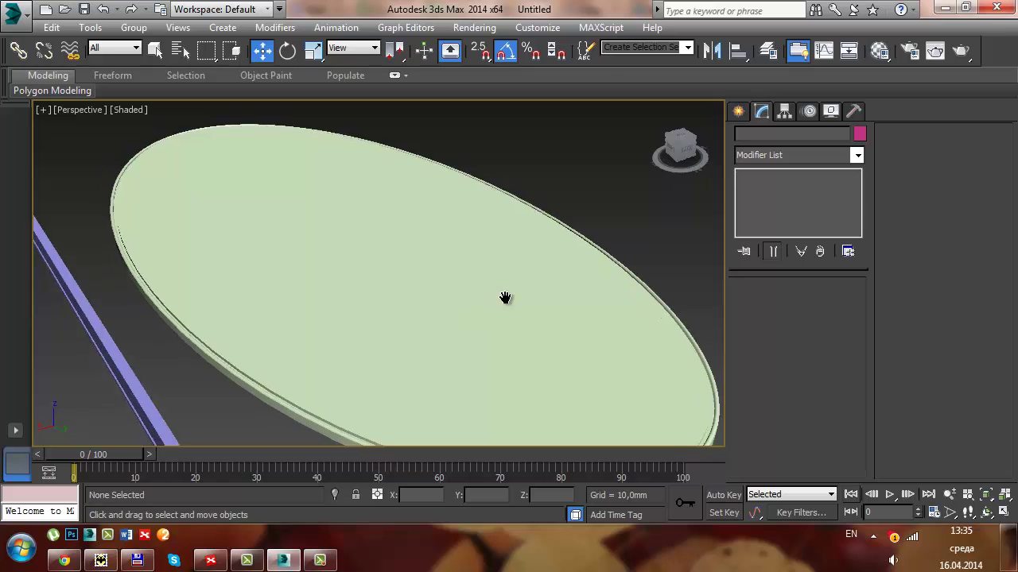
scroll(556, 287, down, 4)
mouse_move(593, 272)
middle_down()
mouse_move(572, 264)
mouse_move(595, 224)
mouse_move(519, 271)
mouse_move(417, 284)
middle_up()
Draw a new closed five-point line outline, Line006, in the Perspective view.
click(739, 112)
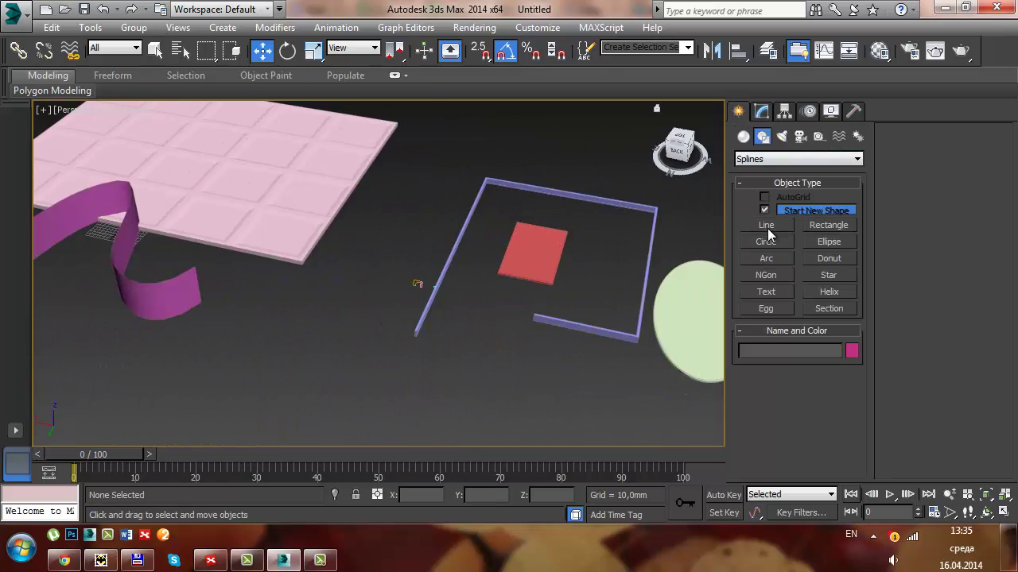
click(768, 230)
click(339, 345)
click(275, 406)
click(430, 423)
click(431, 369)
click(359, 361)
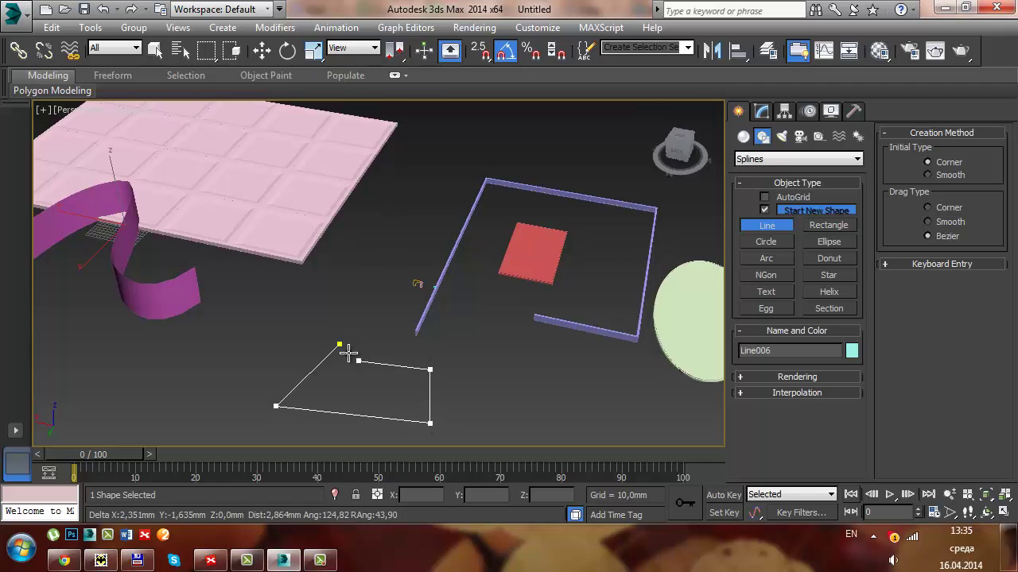
click(340, 345)
click(484, 315)
mouse_move(429, 320)
middle_down()
mouse_move(456, 278)
mouse_move(450, 266)
middle_up()
key(w)
Extrude Line006 into a solid 100 mm deep with 4 segments.
click(763, 111)
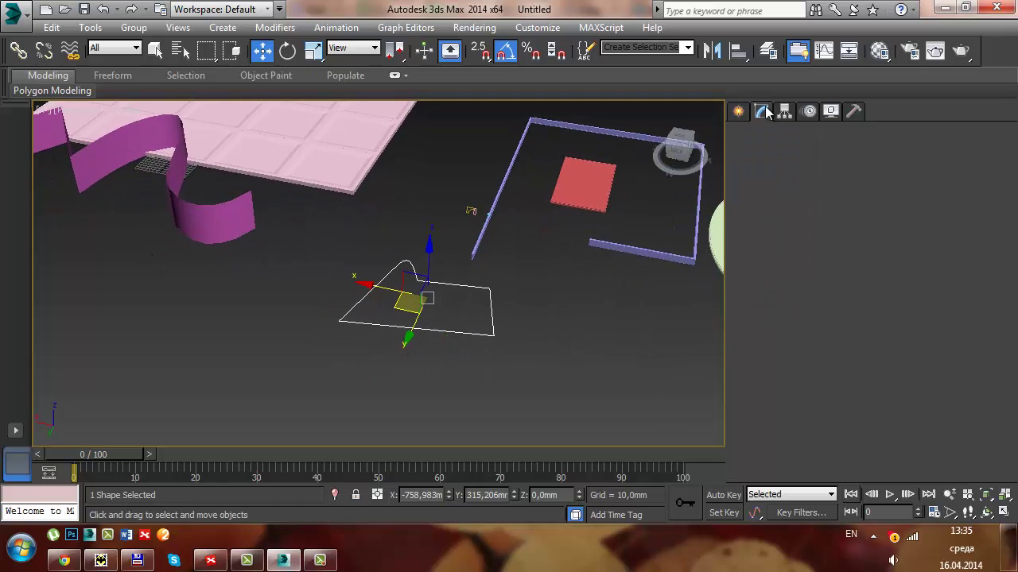
click(855, 159)
scroll(773, 354, down, 3)
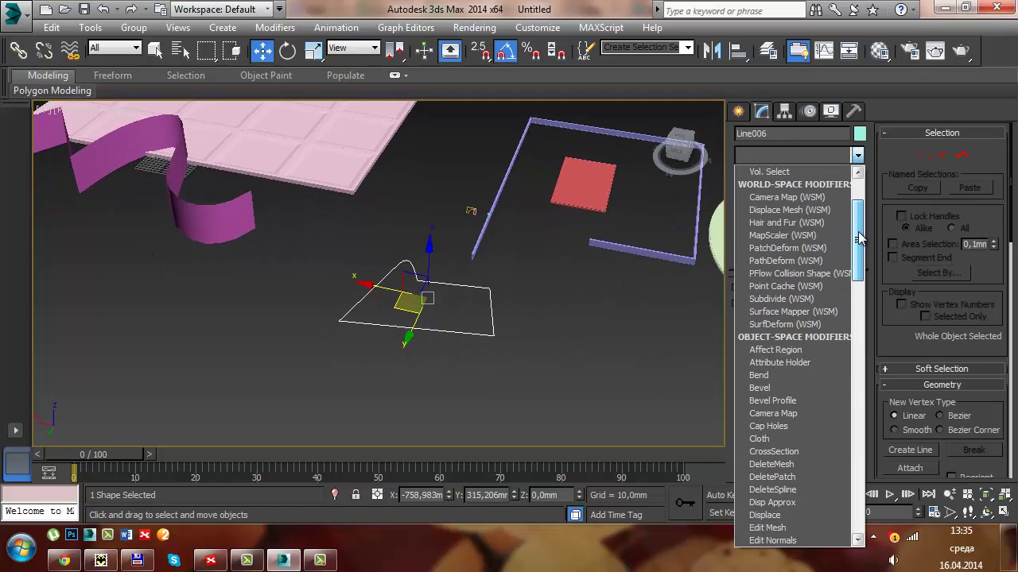
scroll(773, 354, down, 1)
scroll(803, 466, down, 1)
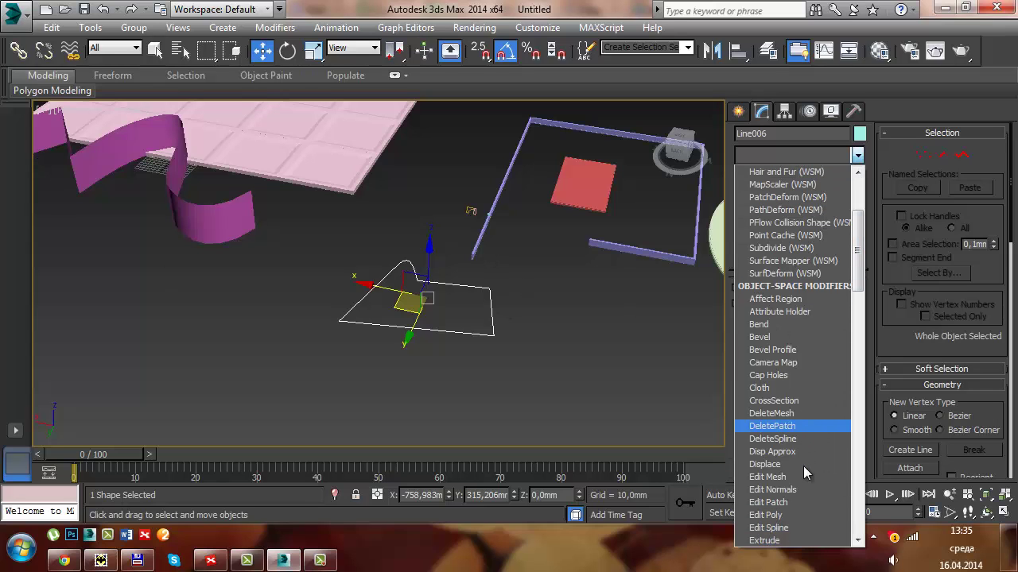
scroll(803, 465, down, 2)
scroll(801, 466, down, 2)
click(798, 466)
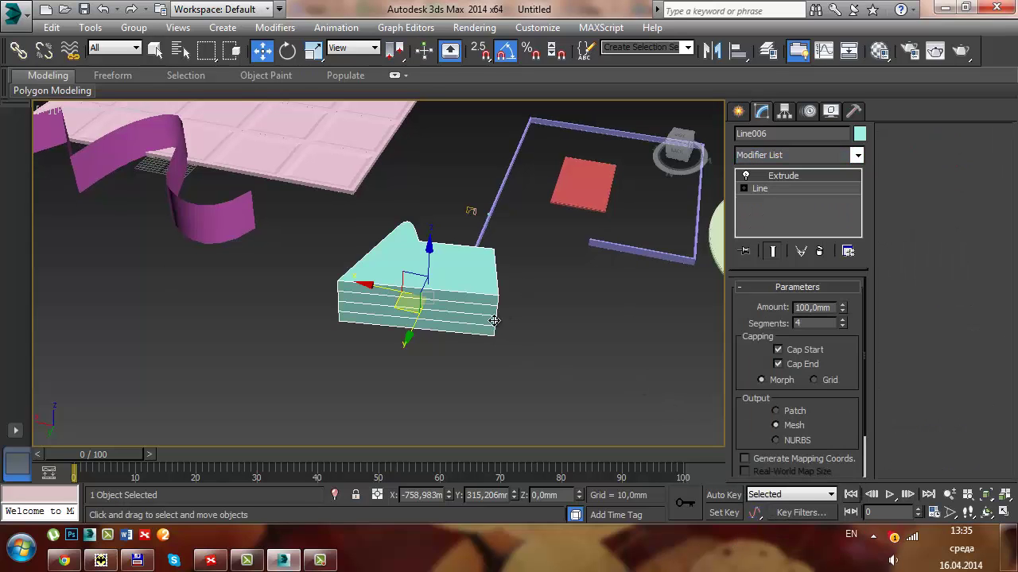
mouse_move(627, 284)
alt+middle_down()
mouse_move(657, 274)
mouse_move(573, 327)
mouse_move(390, 325)
mouse_move(386, 364)
mouse_move(498, 288)
mouse_move(500, 342)
alt+middle_up()
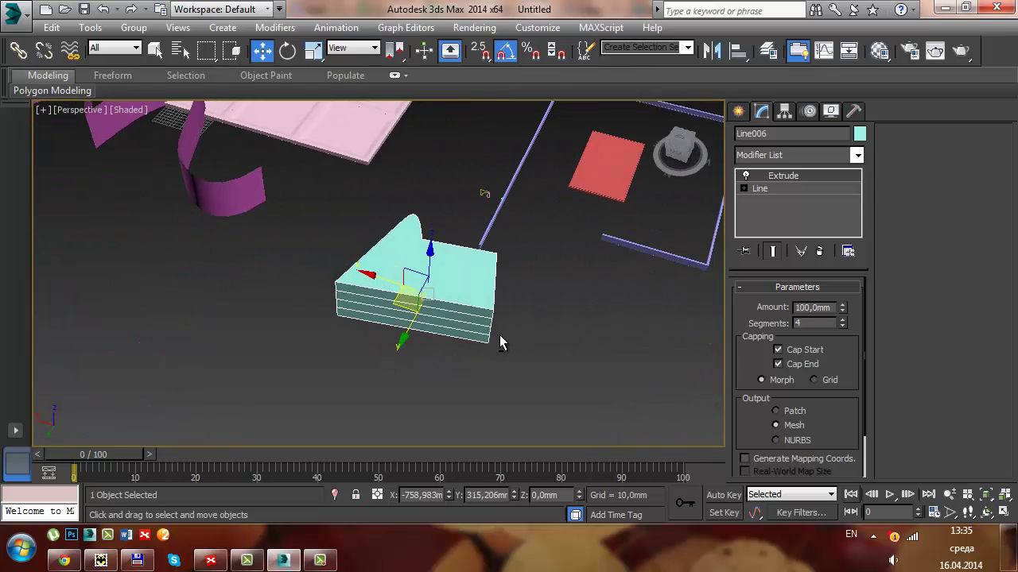
middle_drag(429, 274, 483, 306)
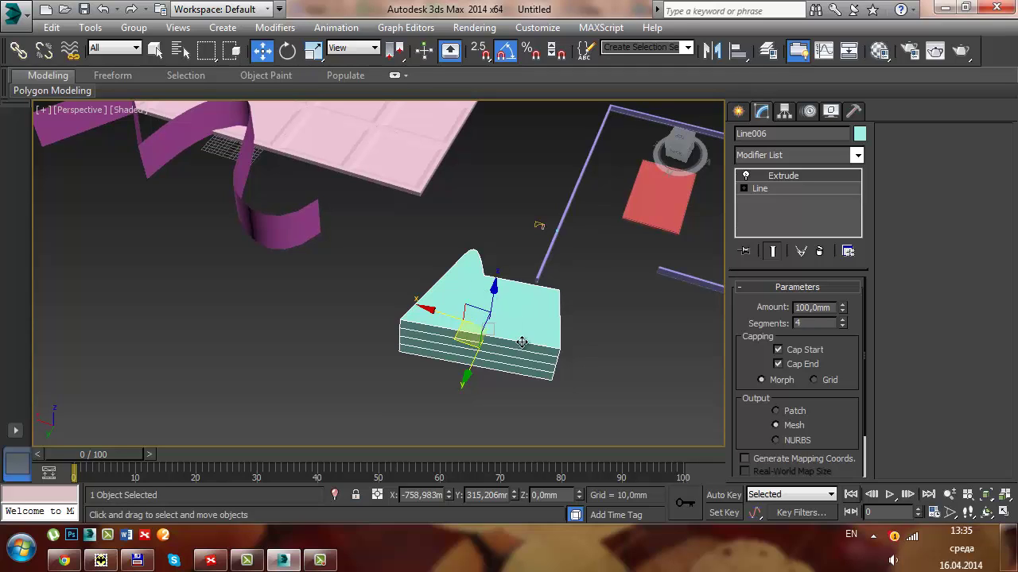
Create a Text001 shape reading 'MAX Text' in the Perspective view.
click(738, 111)
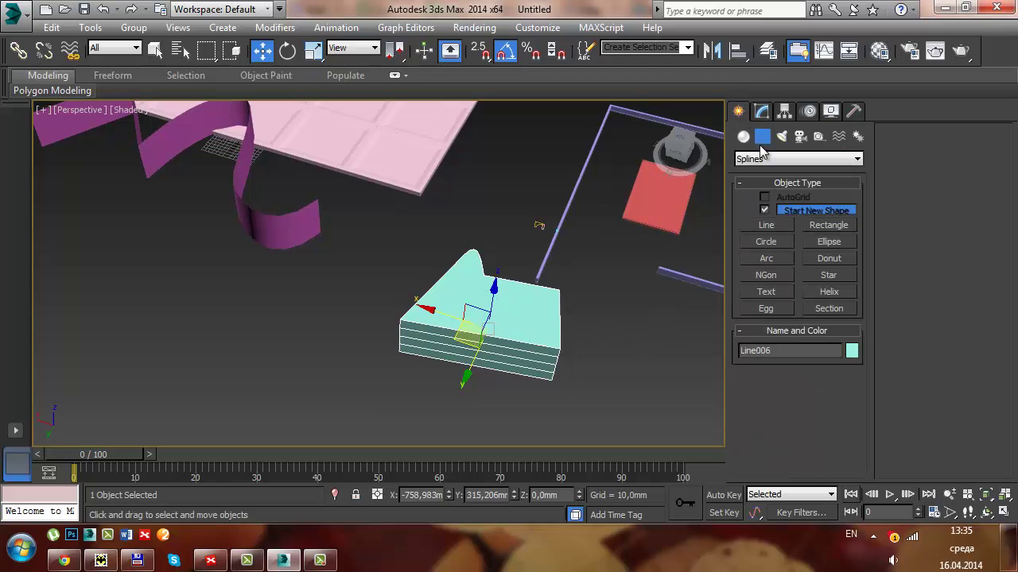
click(765, 292)
drag(159, 311, 215, 314)
middle_drag(277, 324, 402, 291)
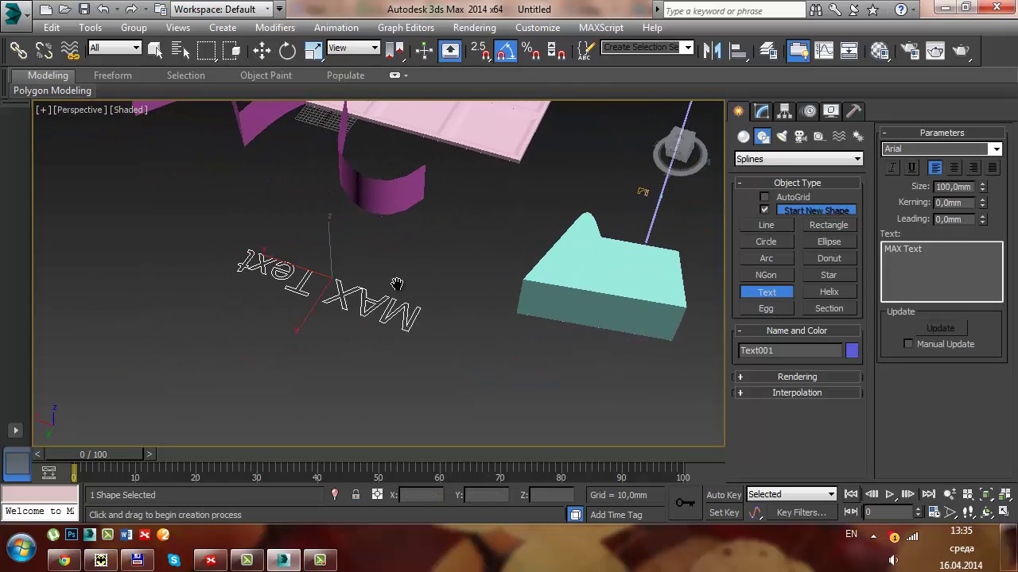
Add an Extrude modifier to Text001, giving 100 mm deep letters.
click(762, 111)
click(819, 154)
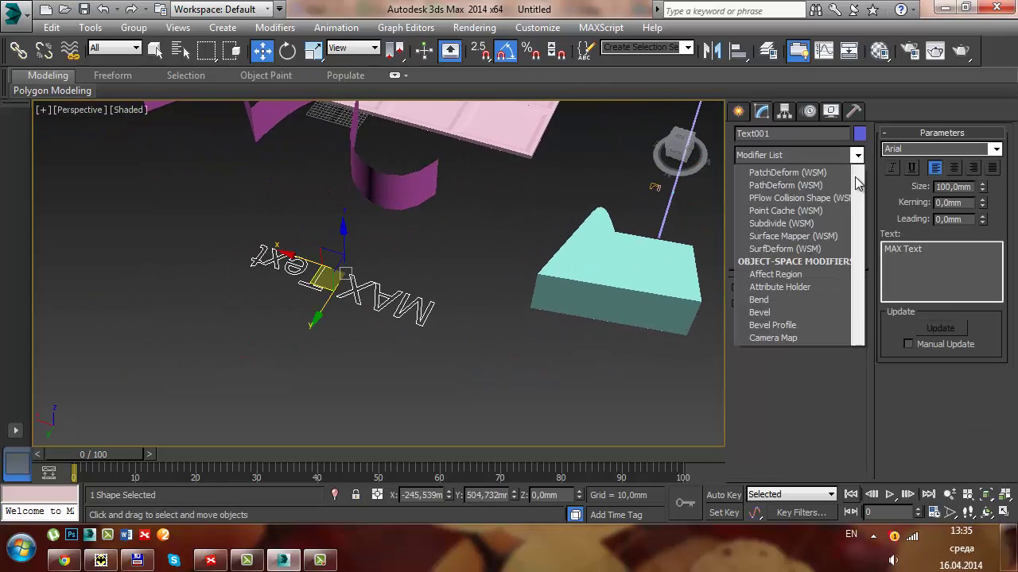
scroll(798, 411, down, 2)
scroll(798, 415, down, 1)
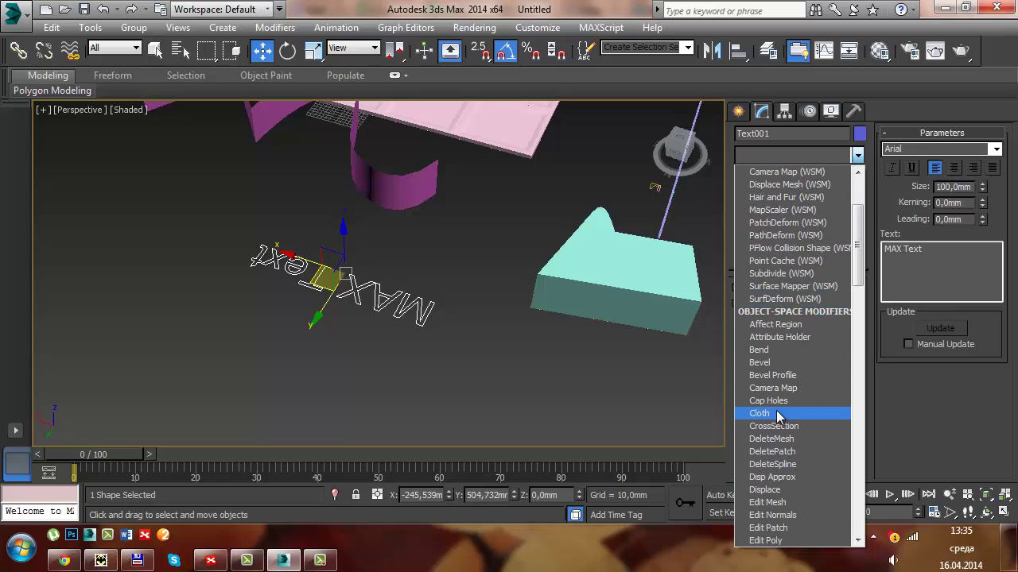
scroll(784, 482, down, 2)
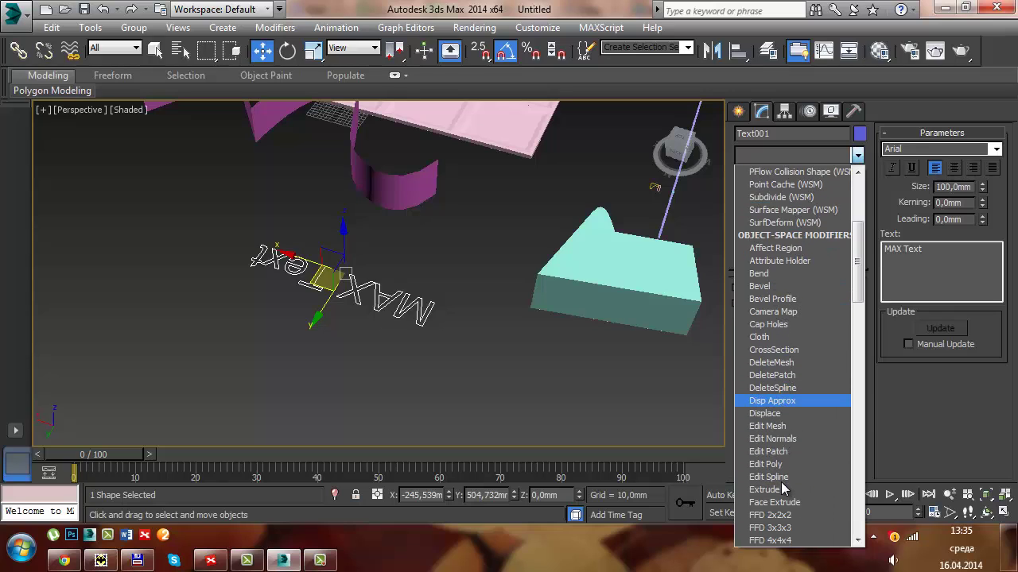
click(783, 490)
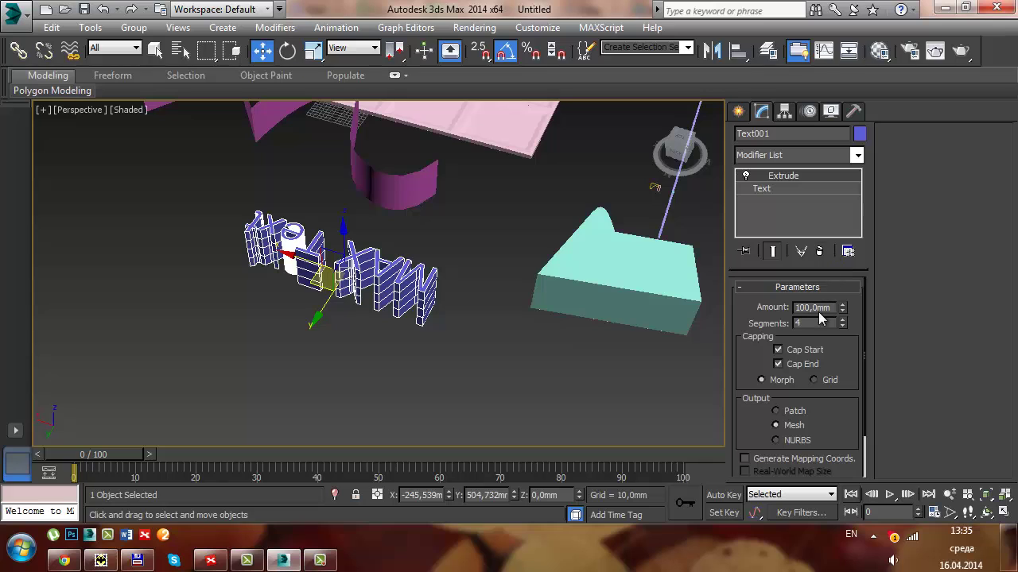
Set the text extrusion to 1 segment and drag Amount down to about 22 mm.
text(1)
key(Return)
drag(846, 310, 845, 436)
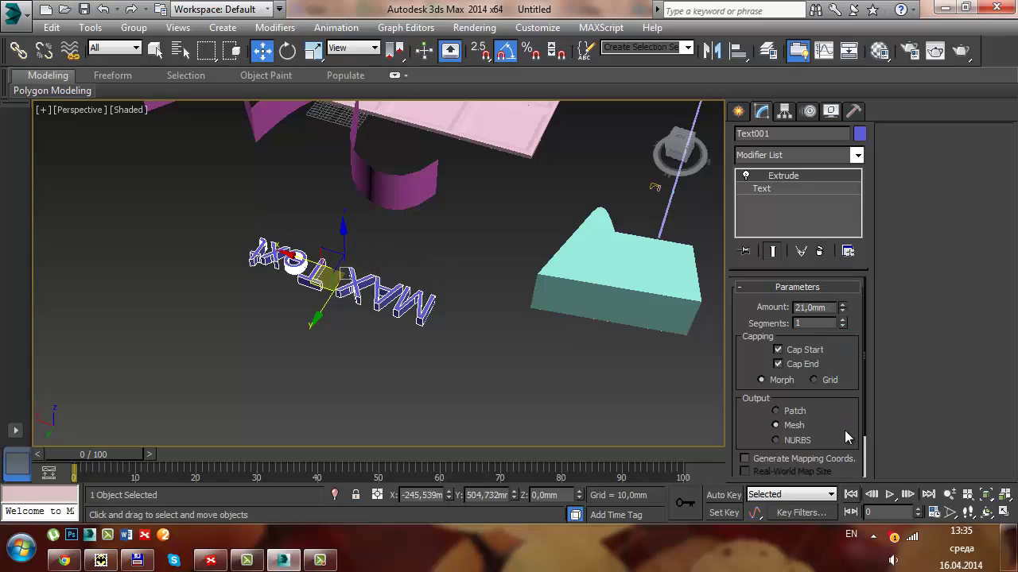
mouse_move(350, 359)
middle_down()
mouse_move(432, 337)
mouse_move(353, 311)
mouse_move(216, 307)
mouse_move(423, 319)
middle_up()
scroll(433, 337, up, 2)
scroll(379, 355, up, 3)
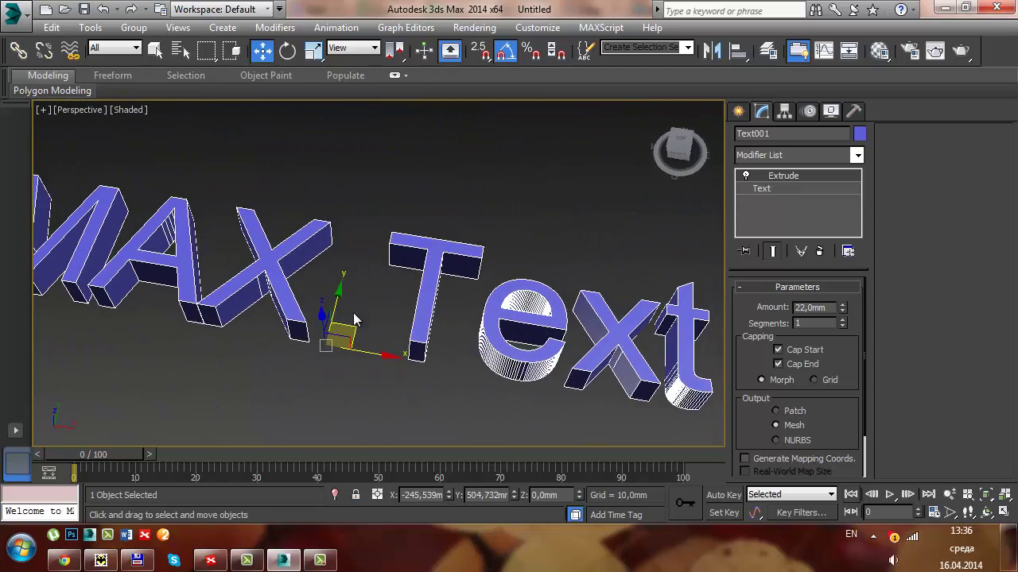
scroll(511, 362, down, 4)
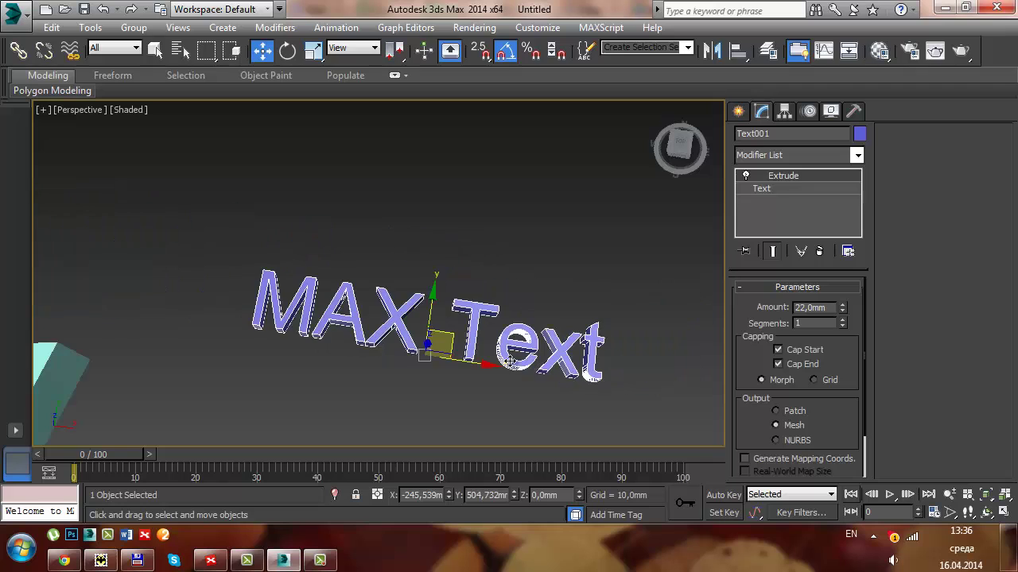
mouse_move(586, 371)
alt+middle_down()
mouse_move(586, 332)
mouse_move(465, 313)
mouse_move(593, 352)
mouse_move(438, 331)
mouse_move(592, 345)
mouse_move(650, 331)
mouse_move(520, 297)
mouse_move(439, 298)
alt+middle_up()
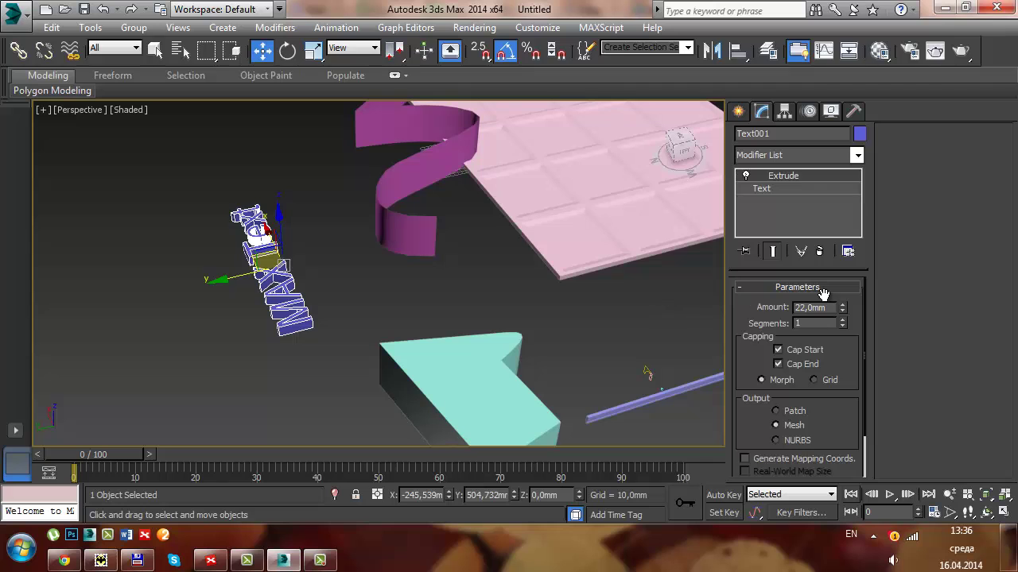
Thin the text extrusion to 2 mm, inspect the letters, and deselect Text001.
drag(843, 312, 841, 338)
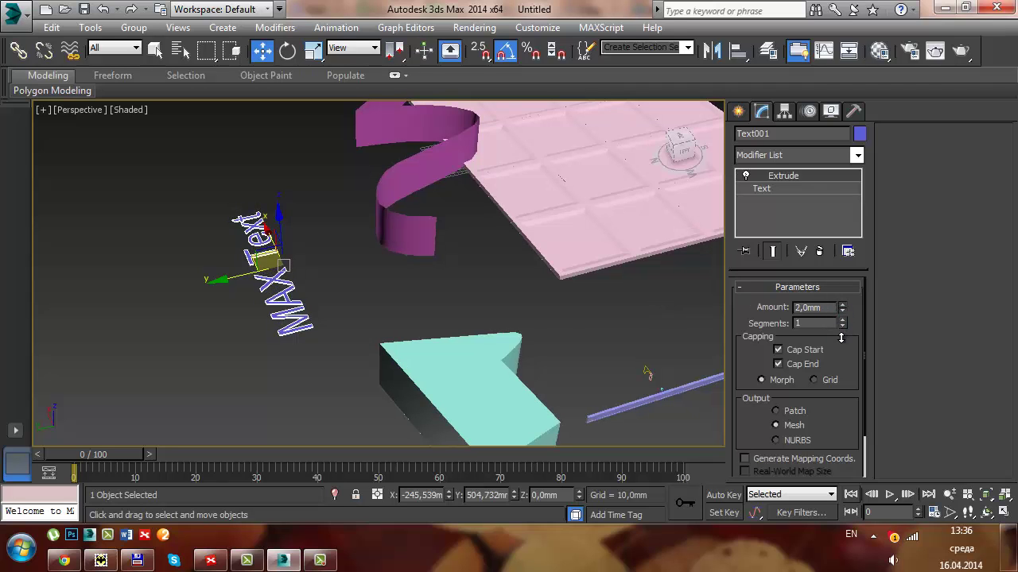
alt+middle_drag(484, 289, 457, 299)
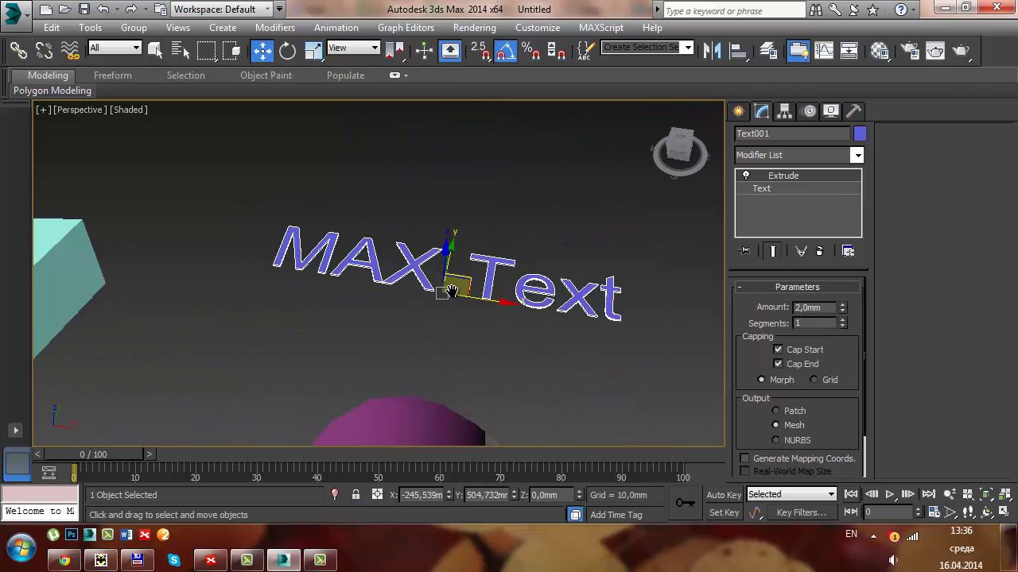
mouse_move(324, 268)
alt+middle_down()
mouse_move(547, 287)
mouse_move(679, 322)
mouse_move(455, 287)
mouse_move(560, 200)
mouse_move(576, 315)
alt+middle_up()
scroll(547, 288, down, 3)
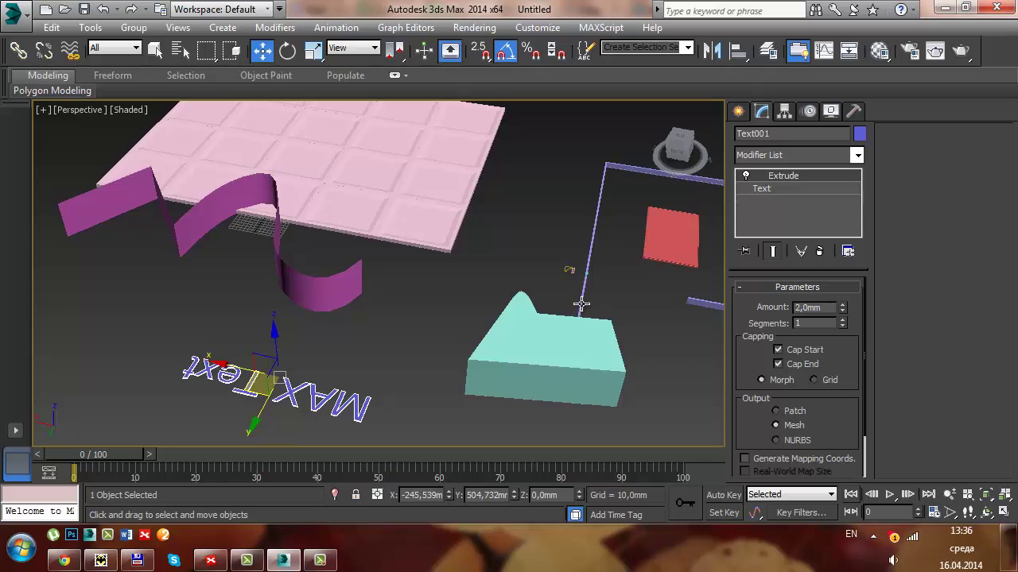
scroll(576, 315, down, 2)
middle_drag(657, 363, 713, 353)
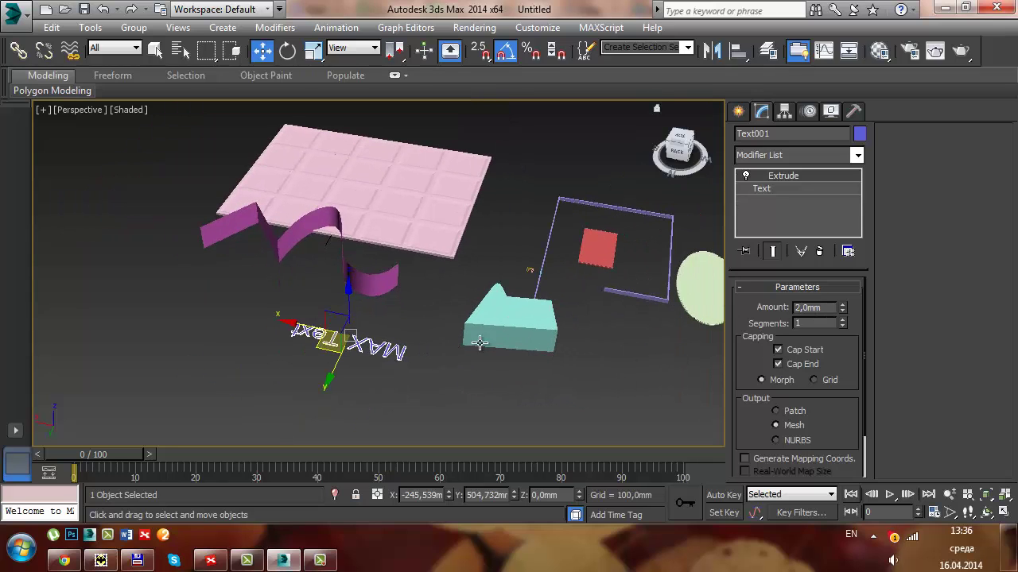
click(571, 278)
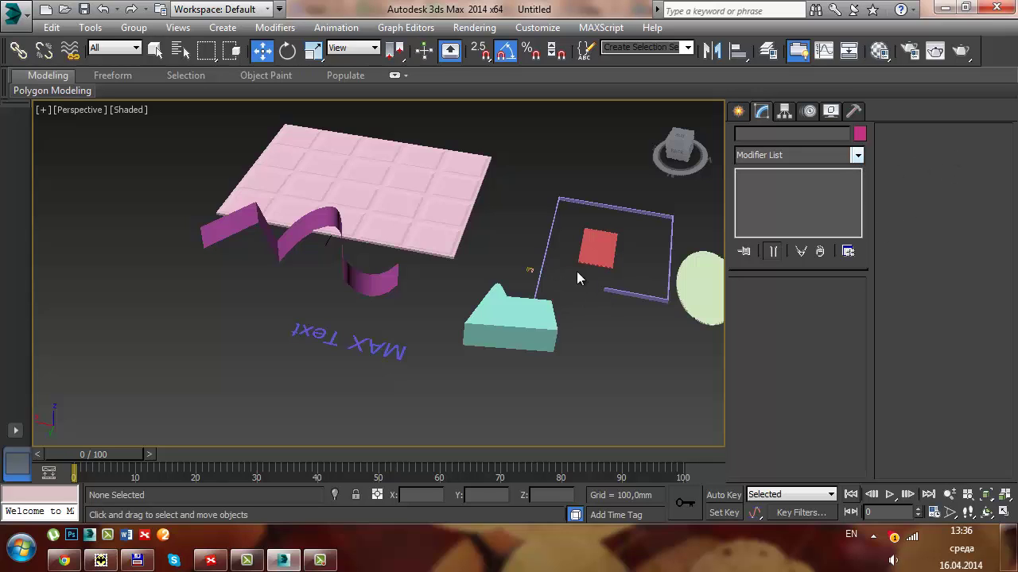
Select Line004 and close the Modifier List without adding a modifier.
click(522, 267)
click(856, 157)
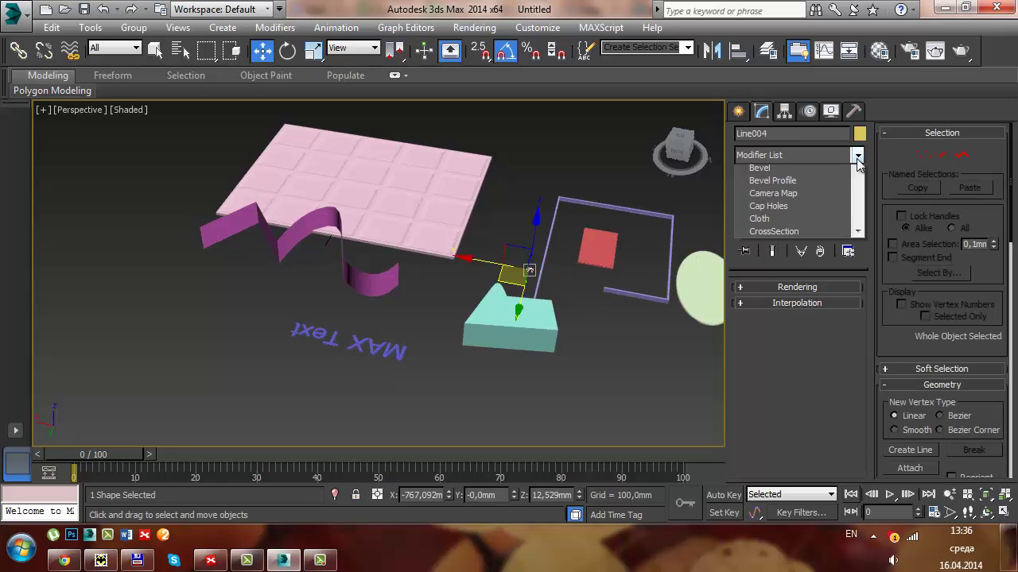
drag(860, 208, 860, 269)
click(589, 179)
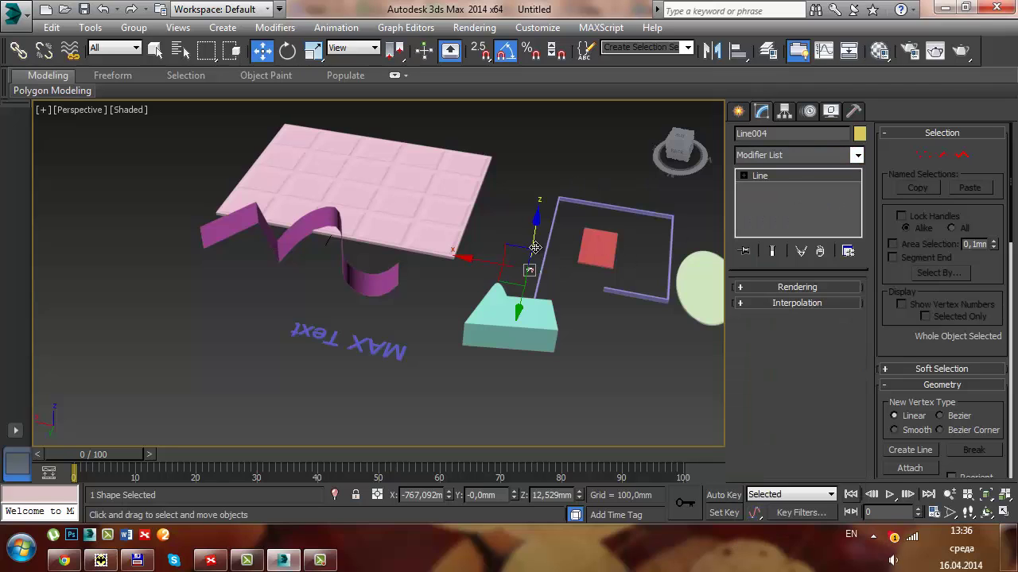
Maximize the Front view in wireframe, pan for space, and start the Line spline tool.
key(alt+w)
key(alt+w)
scroll(395, 233, down, 2)
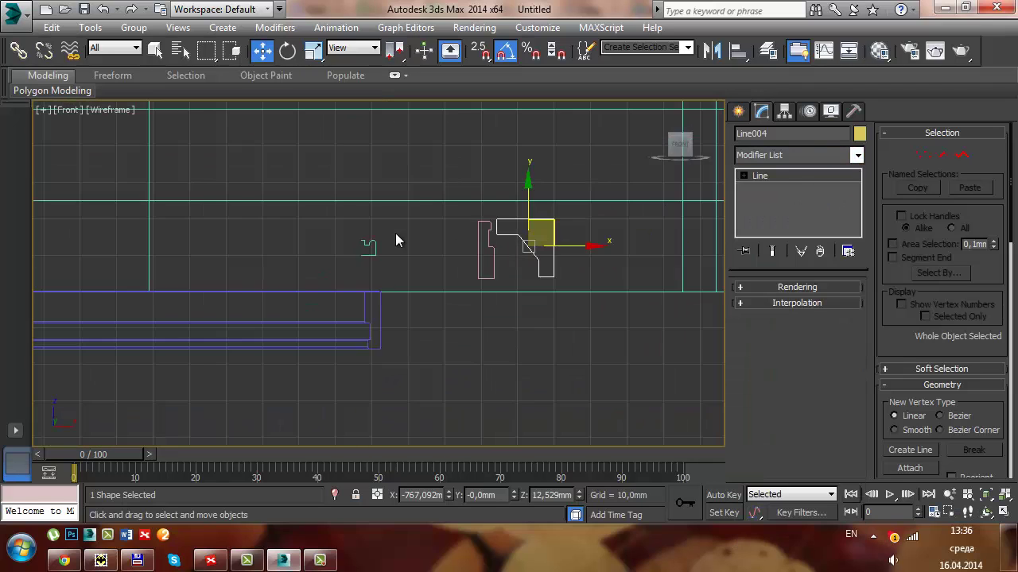
scroll(469, 250, down, 2)
middle_drag(568, 193, 477, 193)
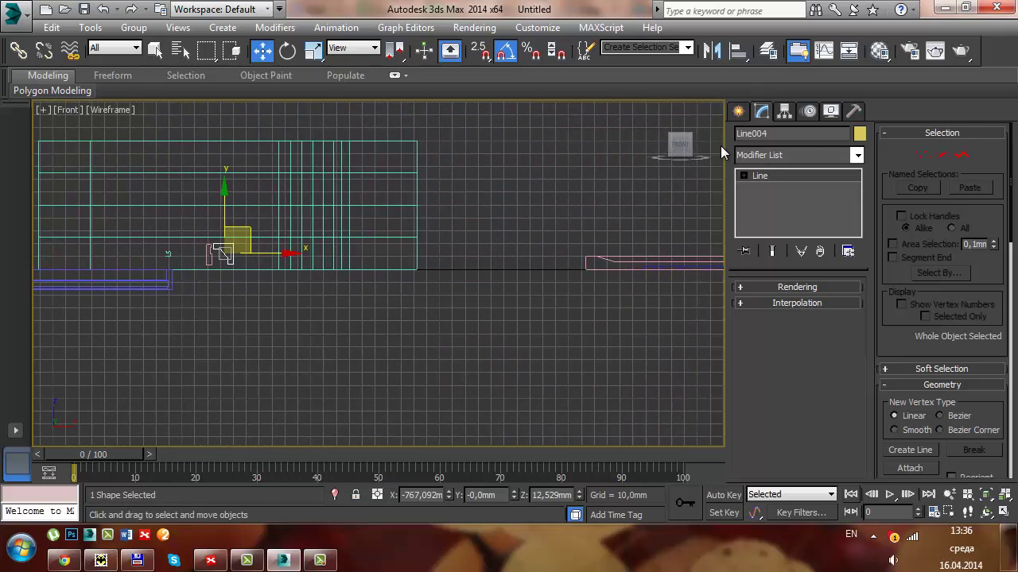
click(738, 112)
middle_drag(516, 237, 441, 252)
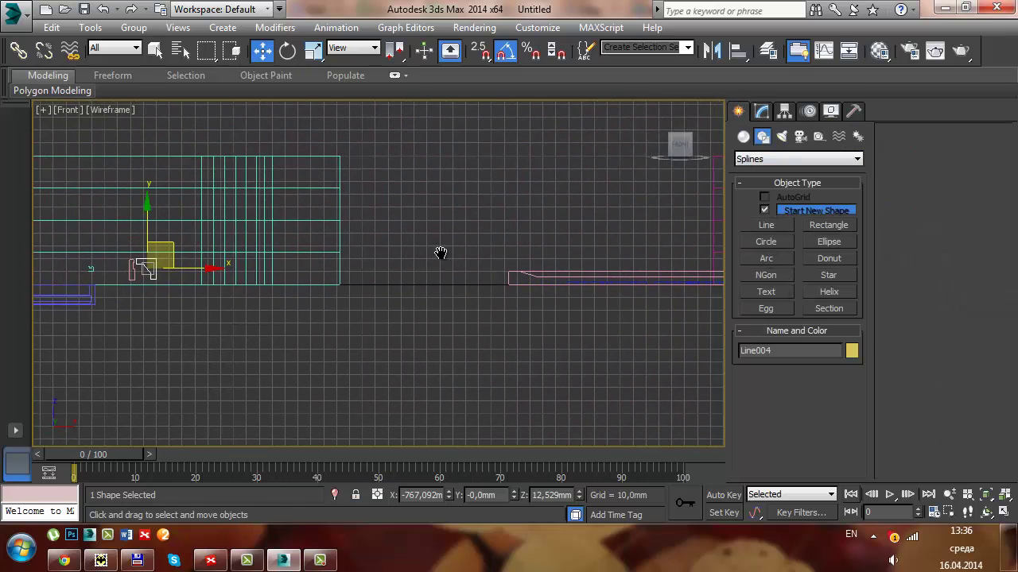
click(768, 227)
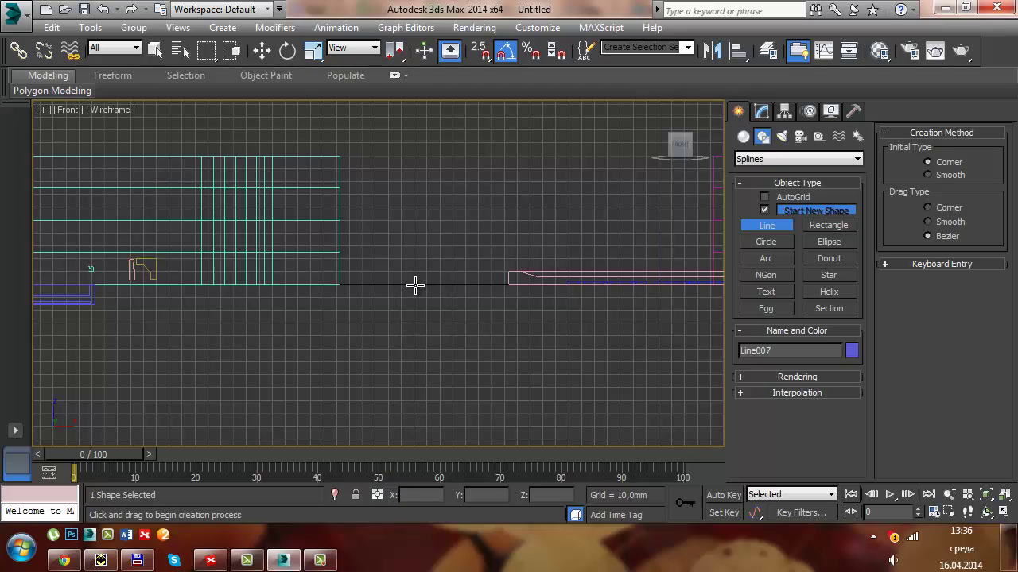
Draw the S-curved vase profile Line007 with a curved base and two upper vertices.
drag(415, 285, 438, 262)
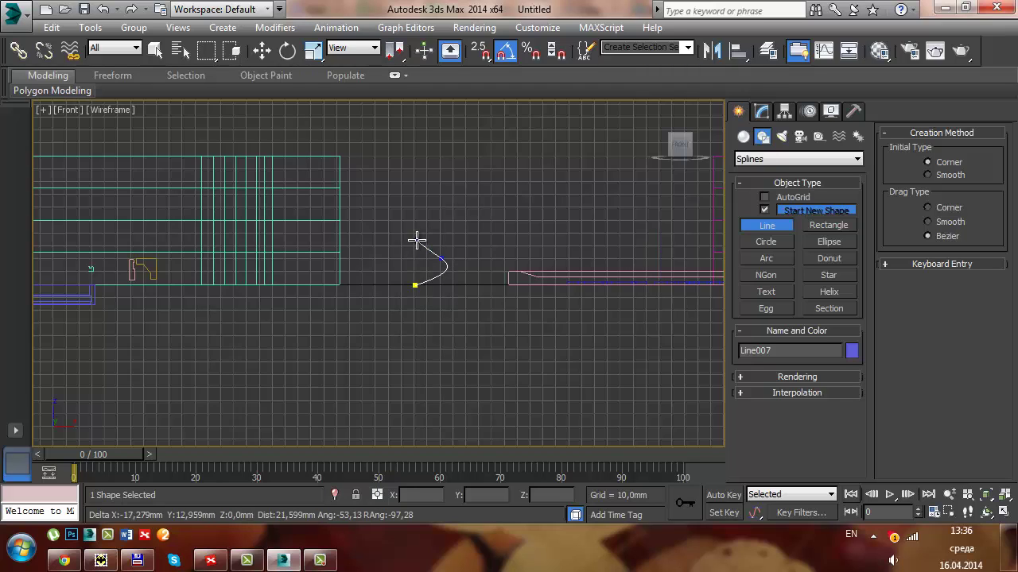
click(421, 231)
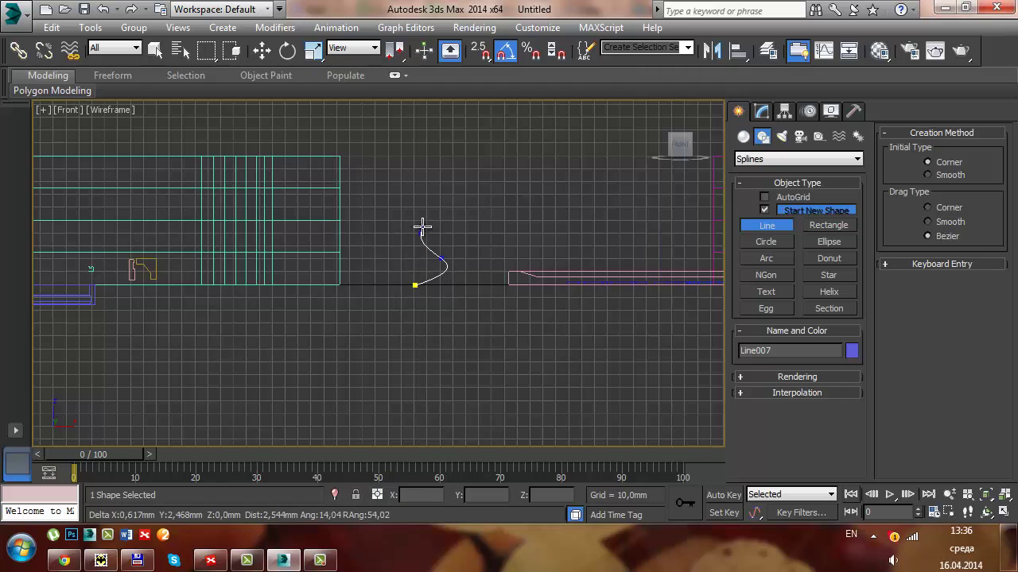
click(426, 217)
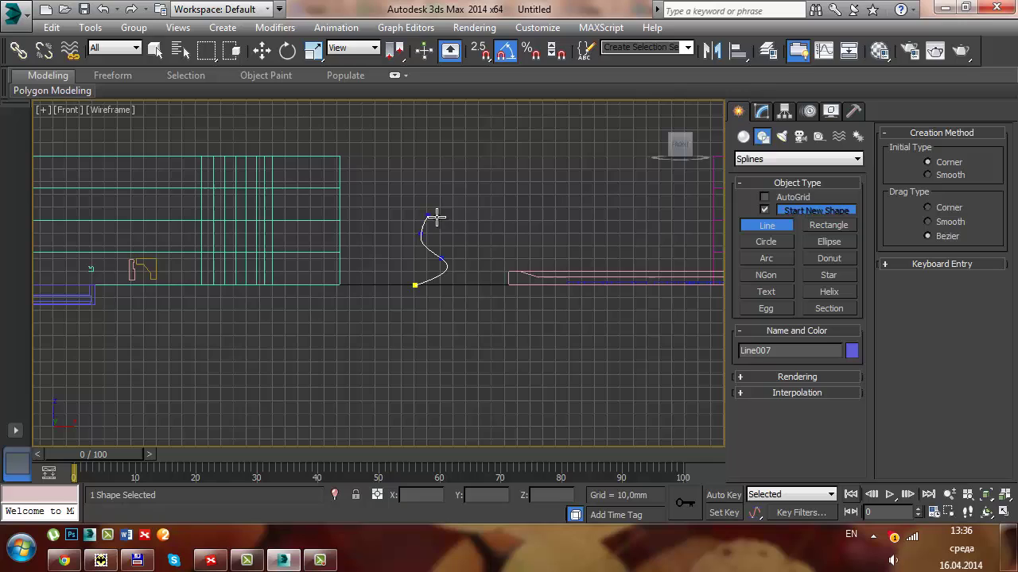
right_click(465, 254)
scroll(465, 253, up, 2)
scroll(467, 267, up, 2)
key(w)
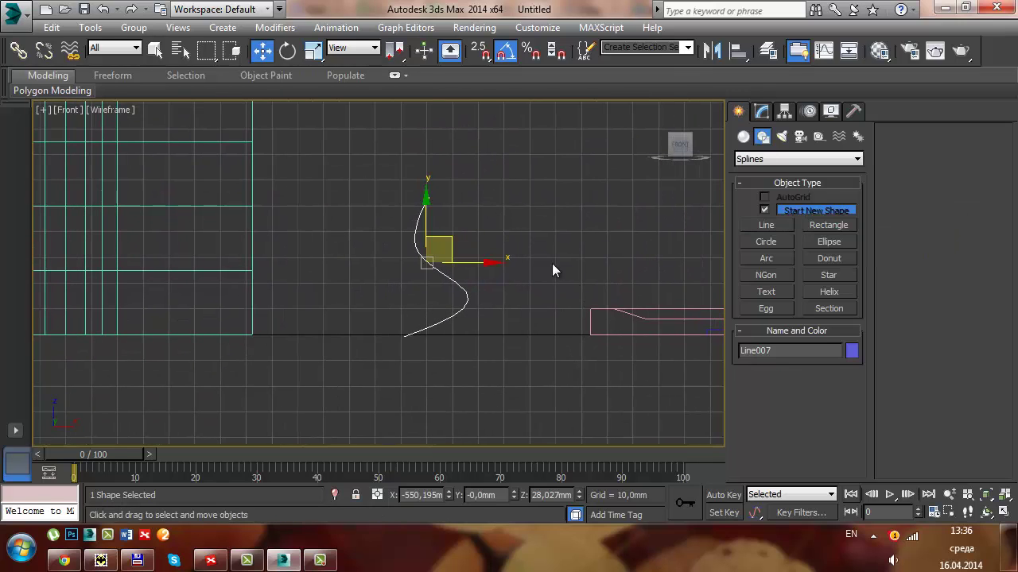
Bring up the Modifier List for Line007 in the Modify panel.
click(761, 111)
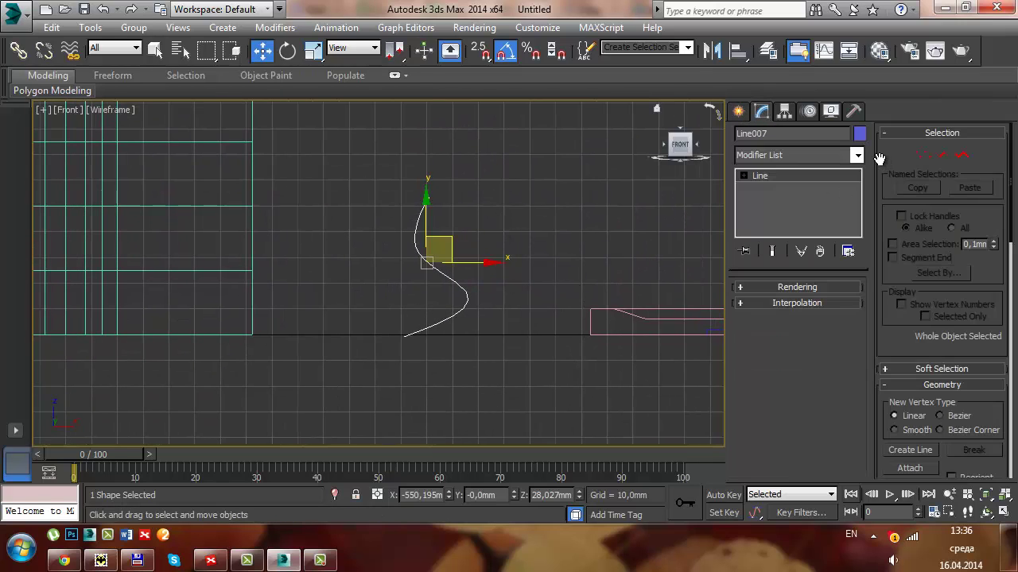
click(857, 155)
drag(860, 210, 859, 312)
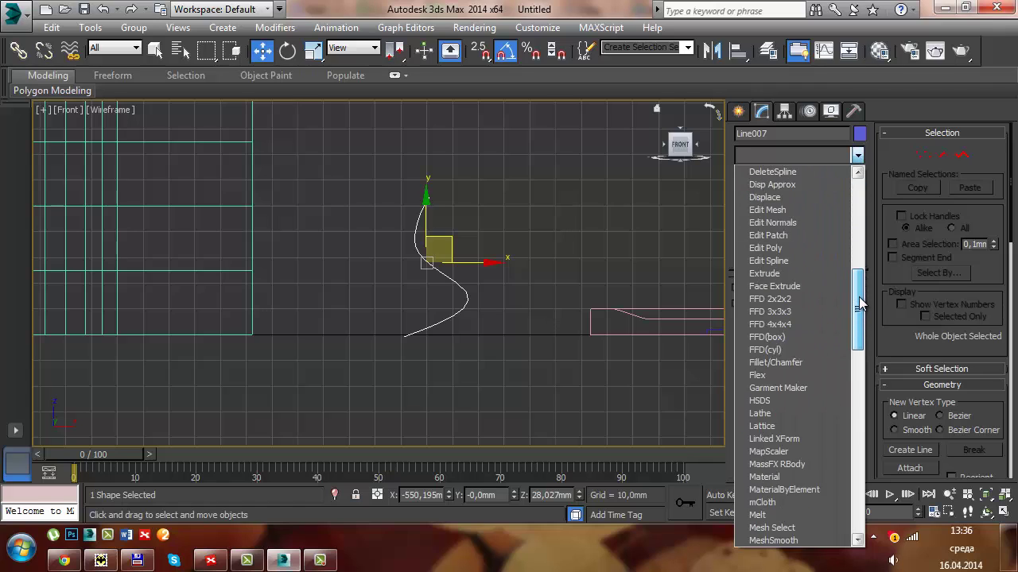
Lathe Line007 360° in 16 segments aligned to Min, and inspect the vase in Perspective.
click(804, 352)
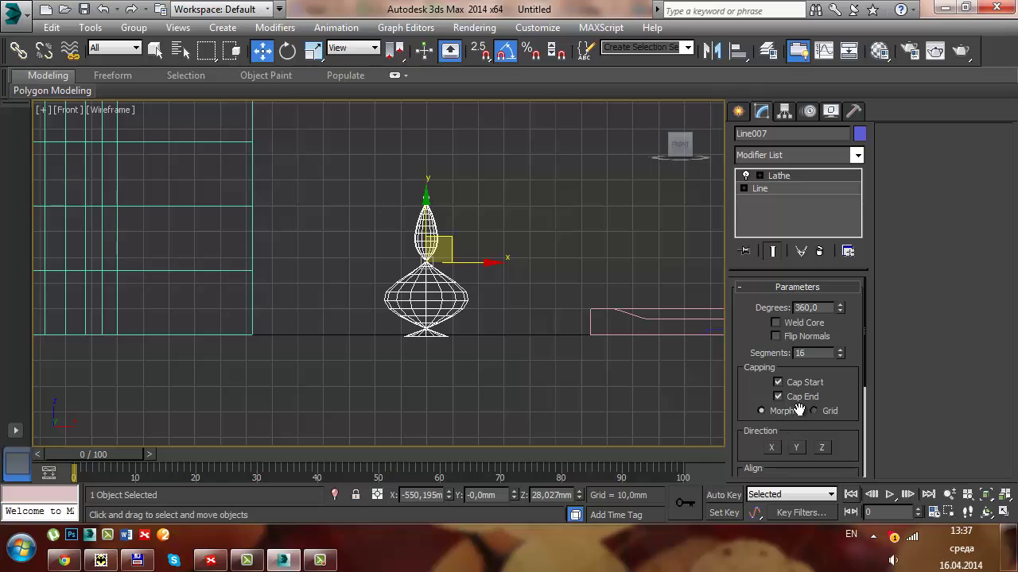
drag(746, 418, 749, 326)
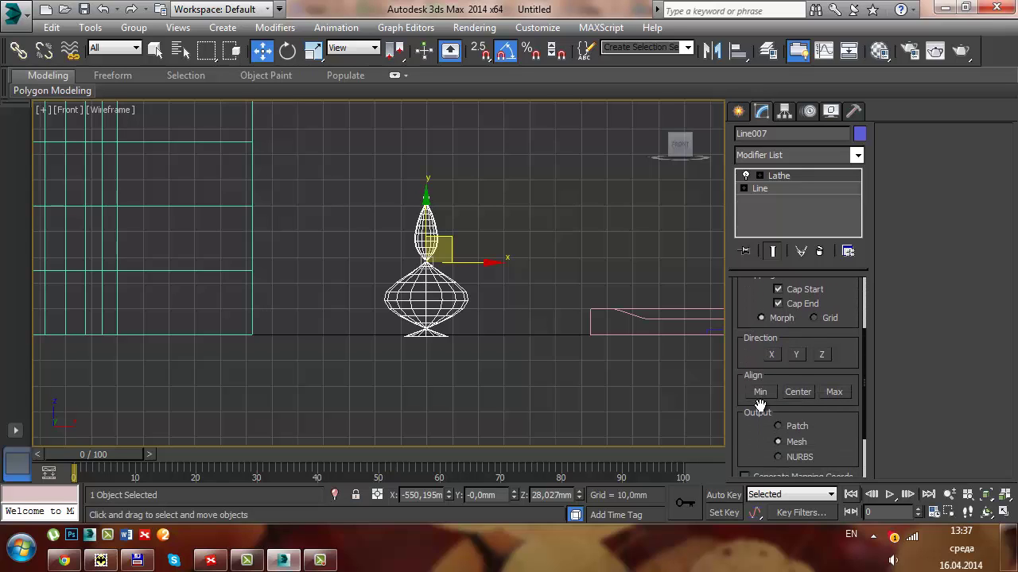
click(760, 392)
key(alt+w)
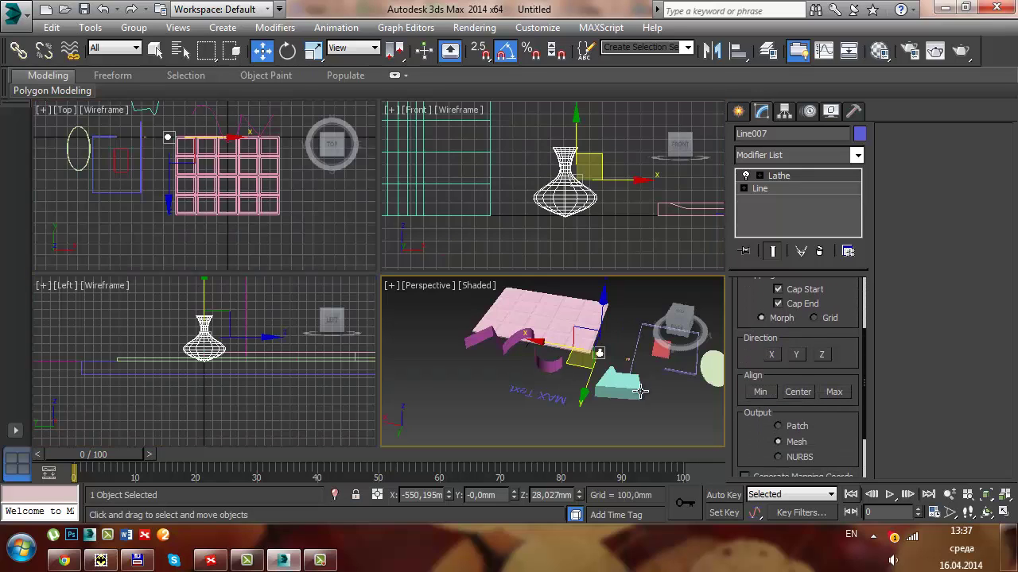
key(alt+w)
key(z)
mouse_move(453, 262)
alt+middle_down()
mouse_move(477, 228)
mouse_move(461, 262)
mouse_move(459, 246)
alt+middle_up()
Maximize the Front view and expand Line in the modifier stack for vertex editing.
key(alt+w)
right_click(552, 227)
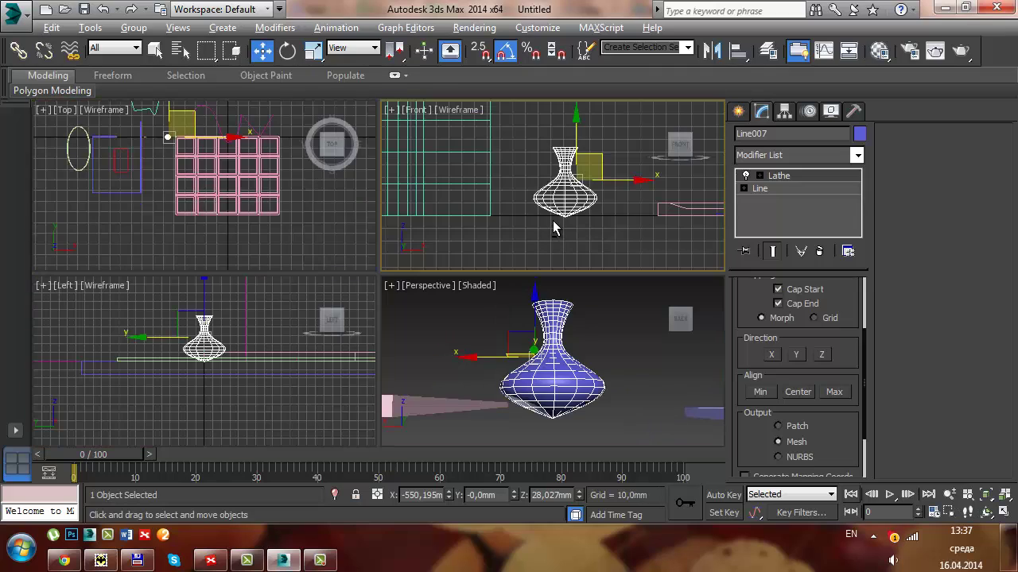
key(alt+w)
click(743, 188)
Chamfer the profile's bottom end vertex into a small curve.
click(827, 203)
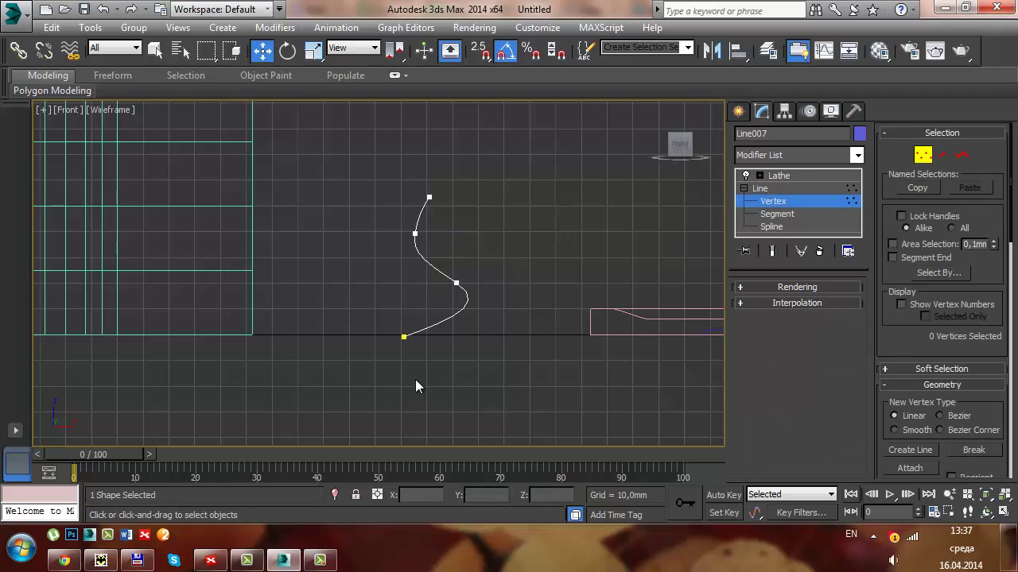
drag(413, 351, 395, 327)
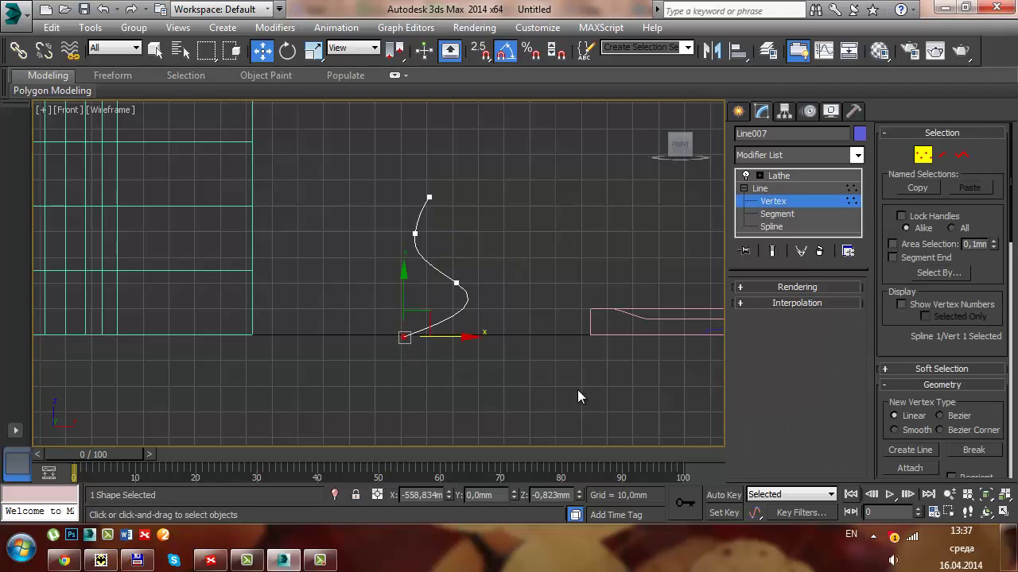
drag(910, 362, 900, 206)
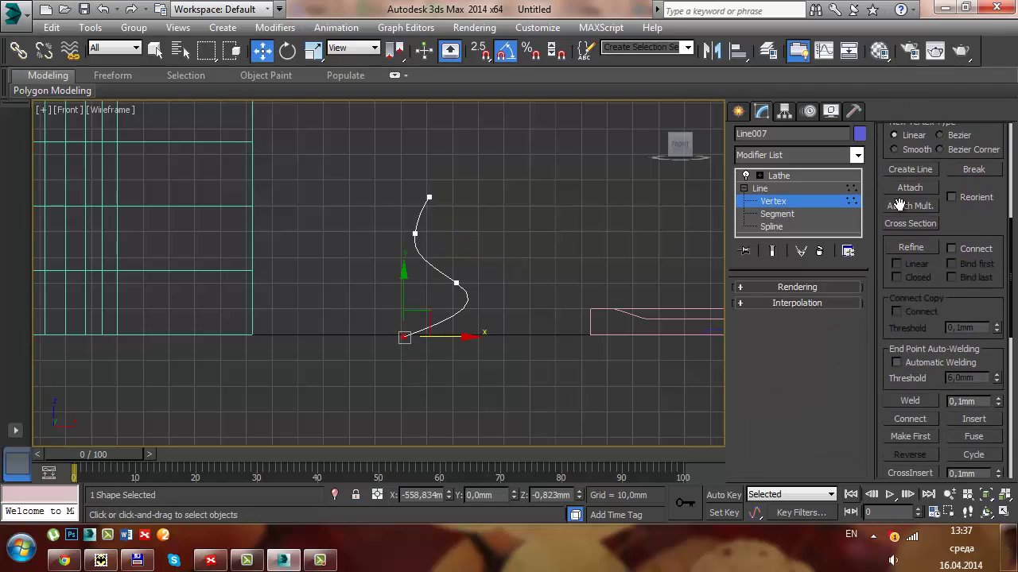
scroll(932, 387, down, 2)
scroll(937, 368, down, 1)
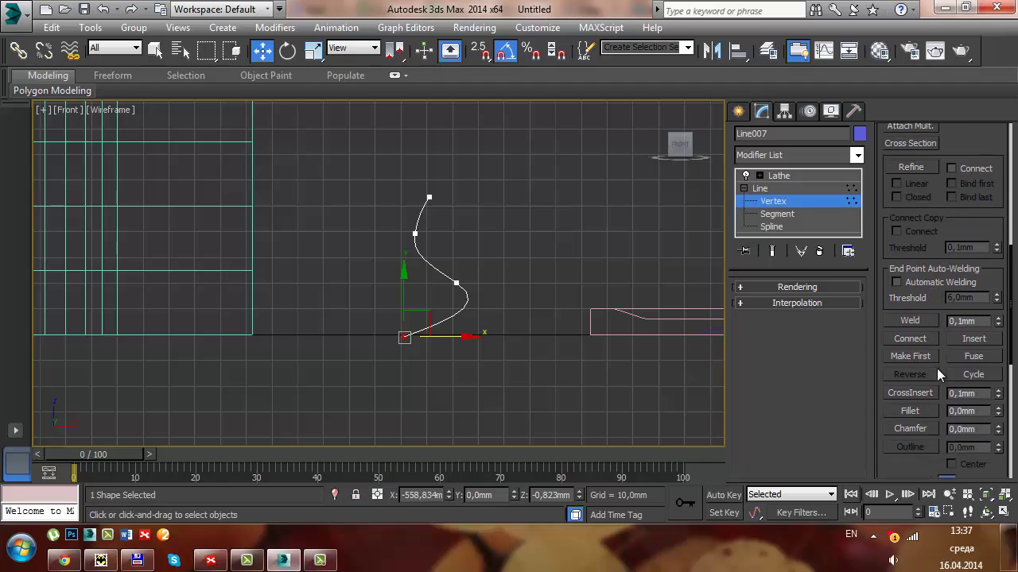
click(916, 427)
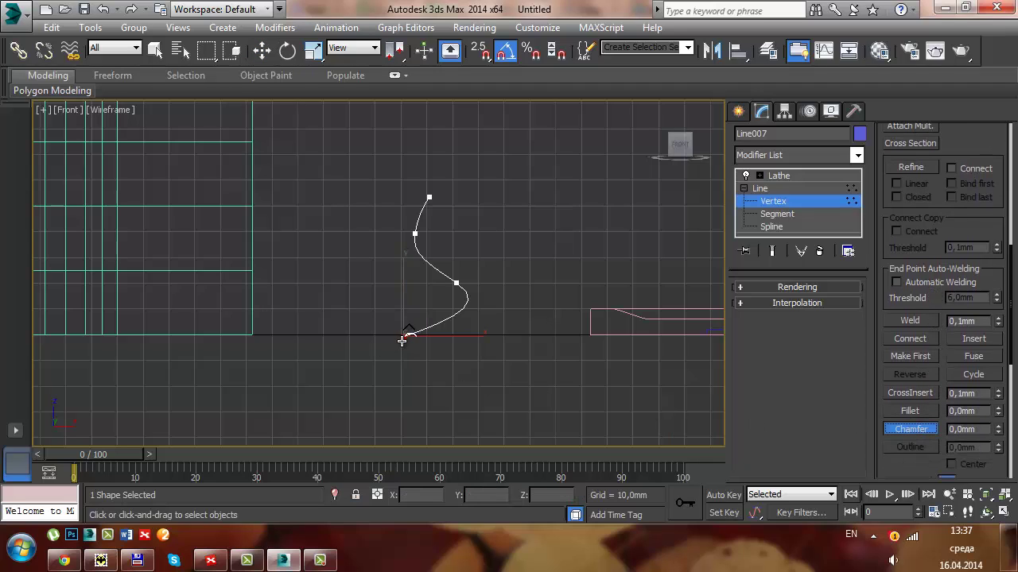
mouse_move(404, 336)
mouse_down()
mouse_move(399, 303)
mouse_move(403, 310)
mouse_up()
key(w)
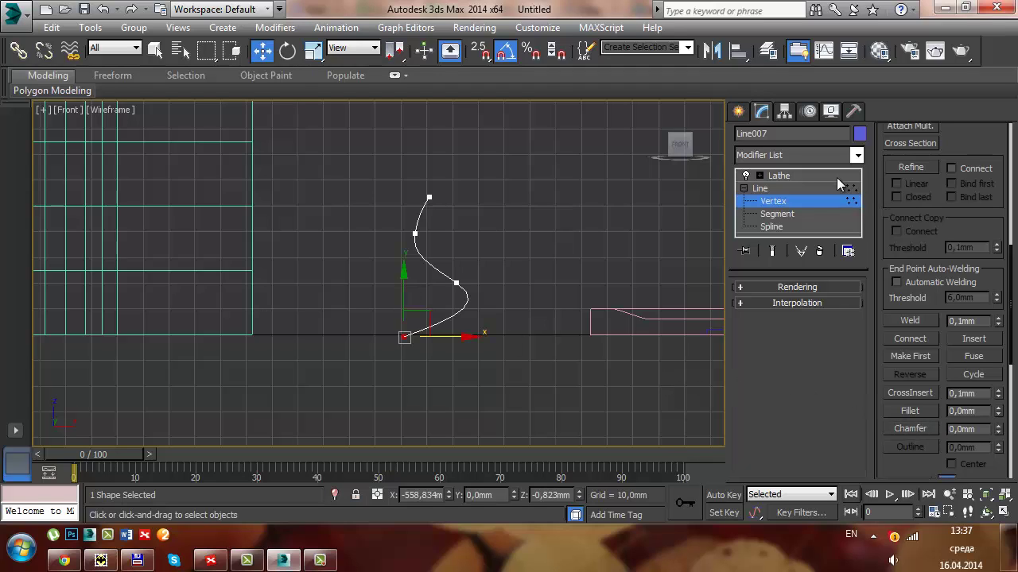
Divide the profile's bottom curved segment to add a new vertex.
click(774, 215)
click(430, 327)
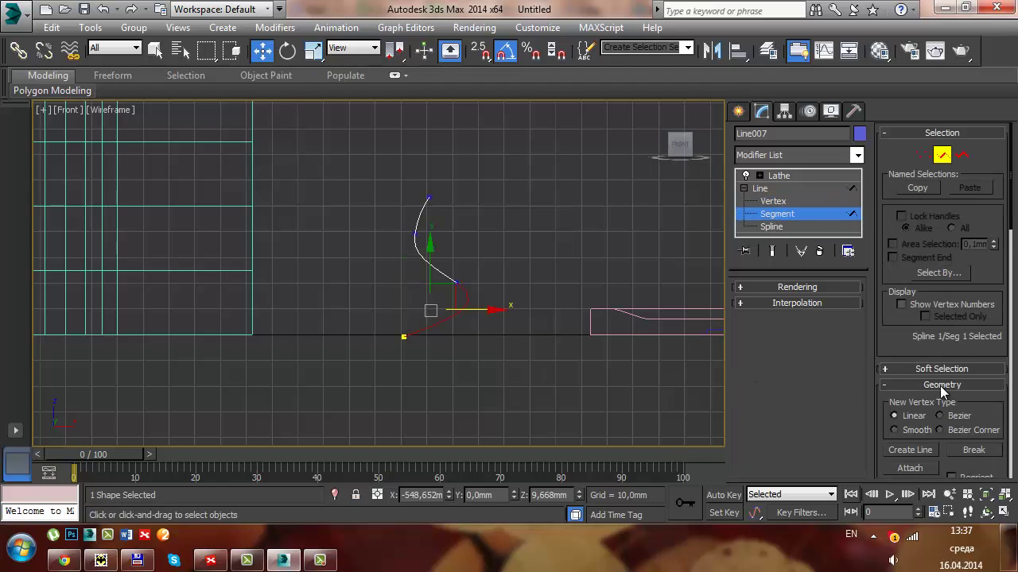
scroll(898, 342, down, 3)
scroll(899, 344, down, 2)
scroll(899, 346, up, 1)
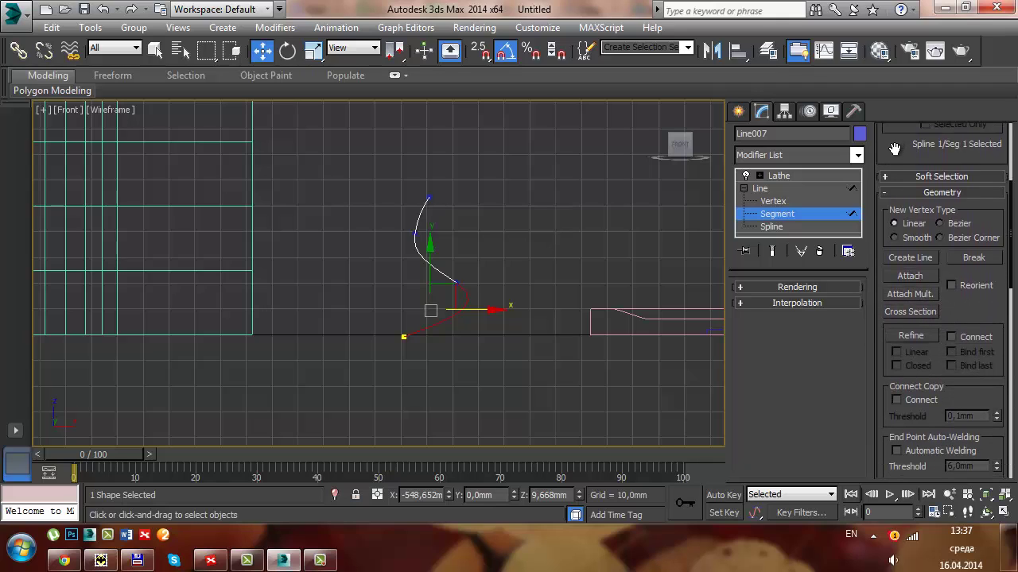
scroll(899, 349, up, 4)
scroll(898, 351, down, 5)
scroll(898, 352, down, 1)
scroll(898, 351, down, 1)
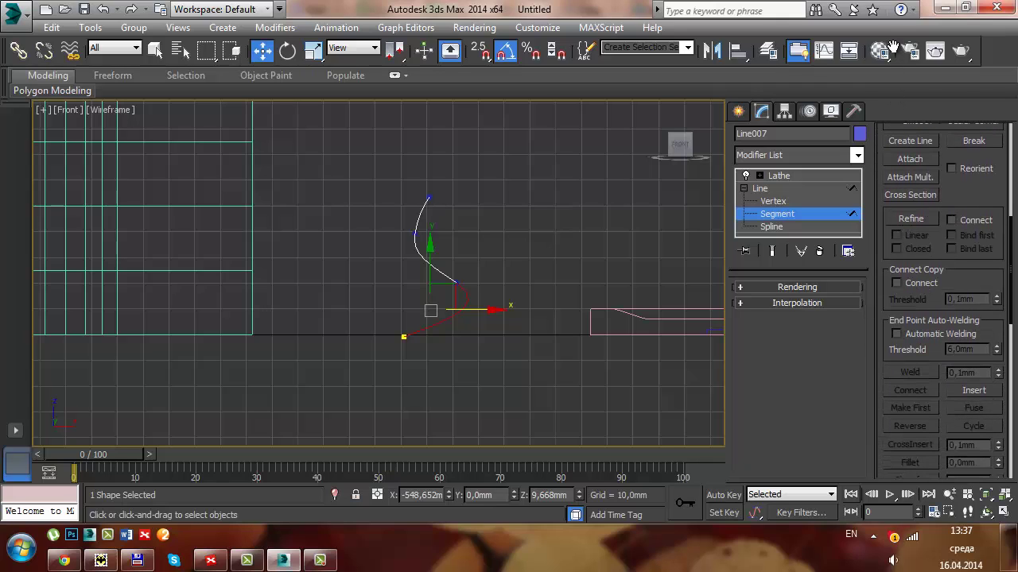
scroll(898, 352, down, 1)
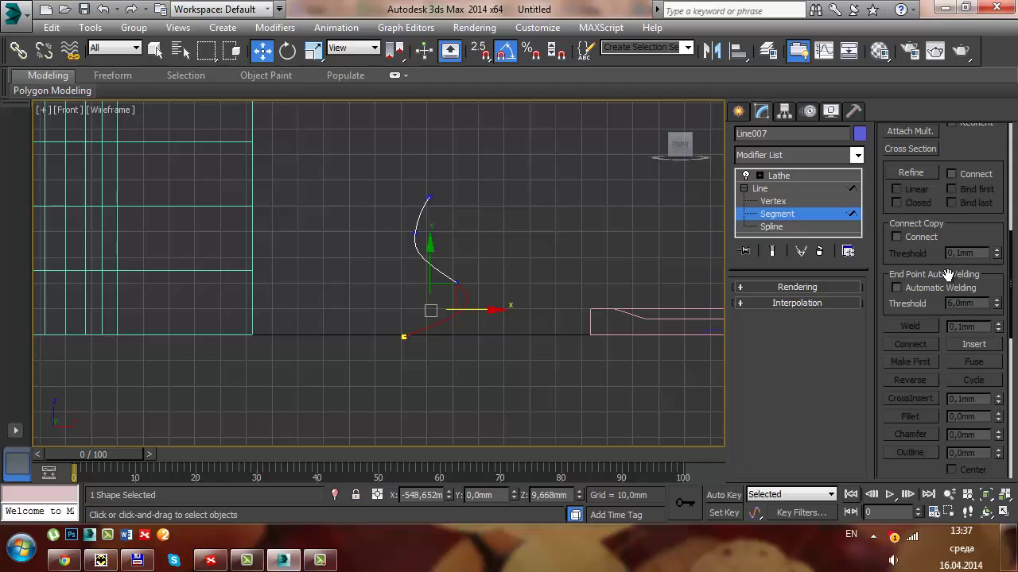
drag(929, 275, 936, 27)
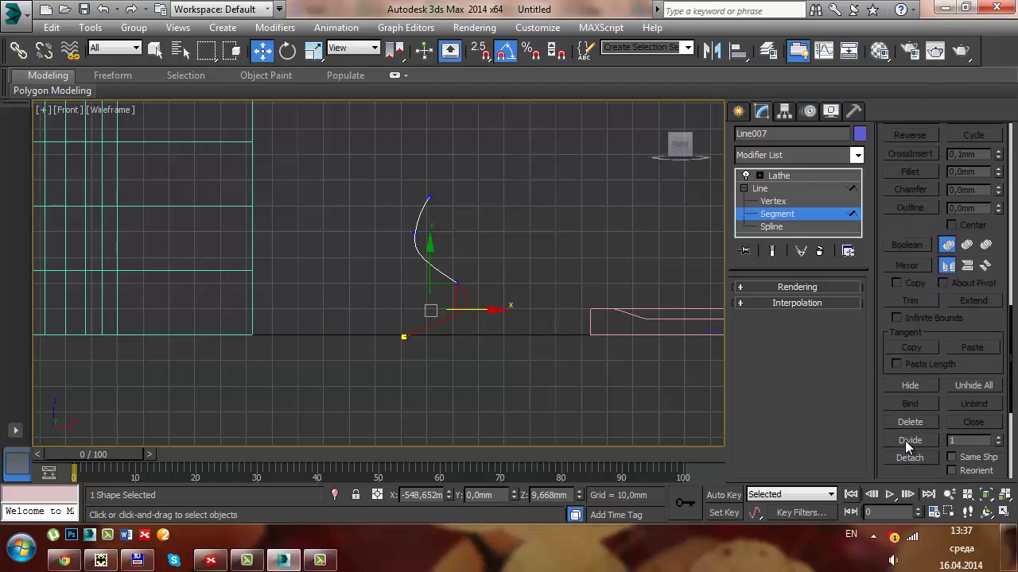
click(905, 440)
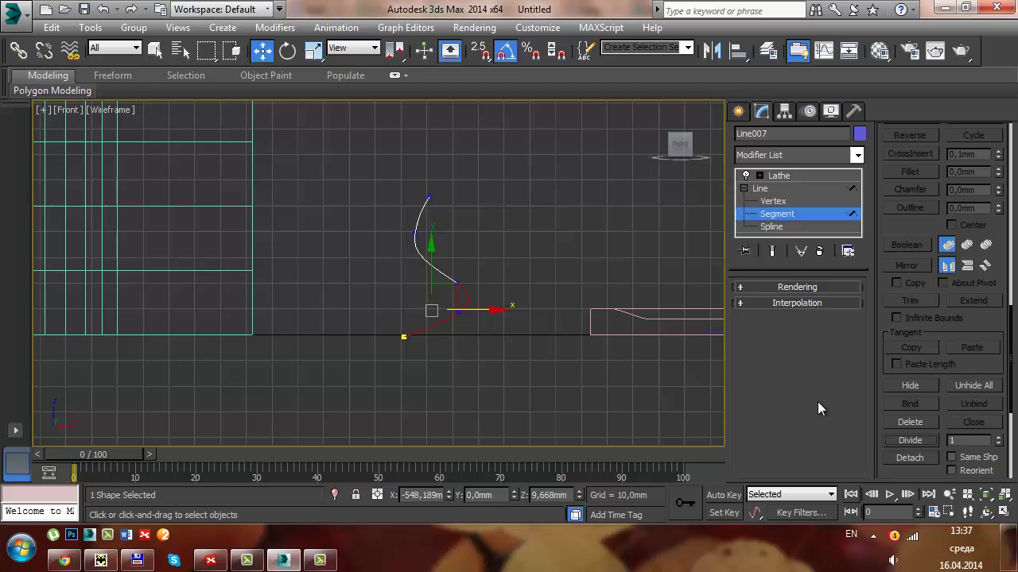
Make the new vertex a Corner and move it down-left to flatten the base.
click(773, 201)
click(459, 312)
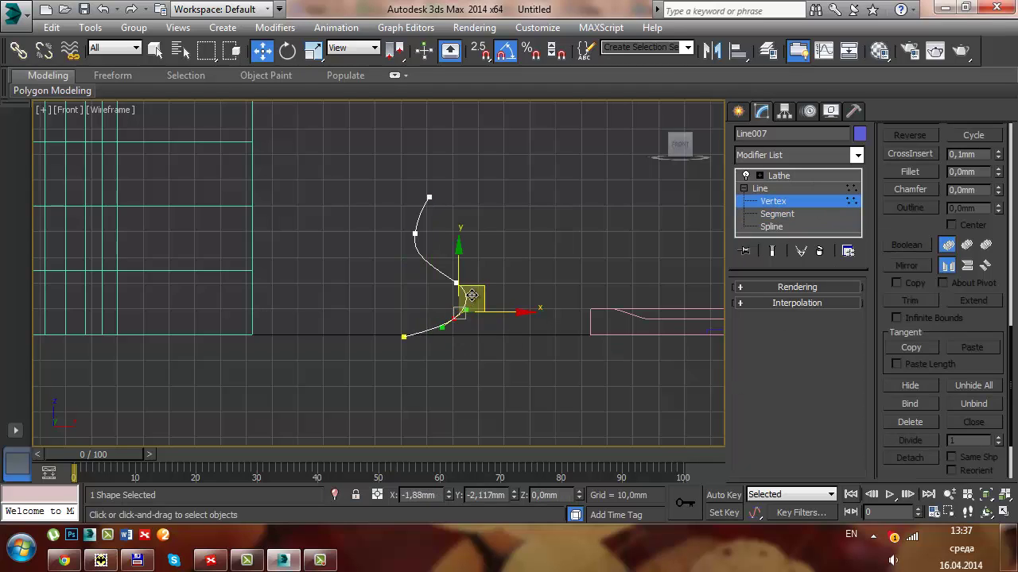
drag(471, 295, 422, 367)
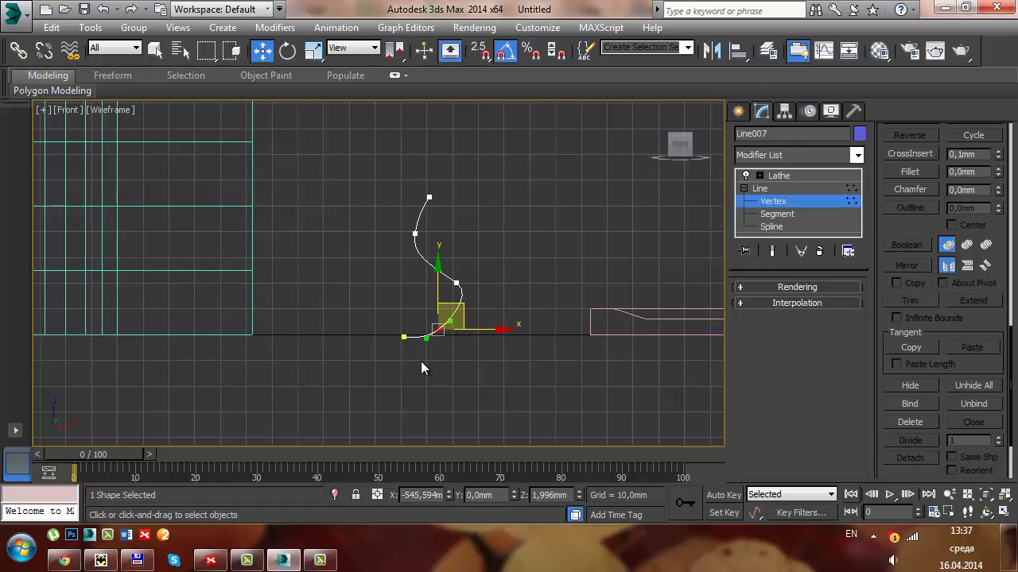
key(ctrl+z)
right_click(450, 302)
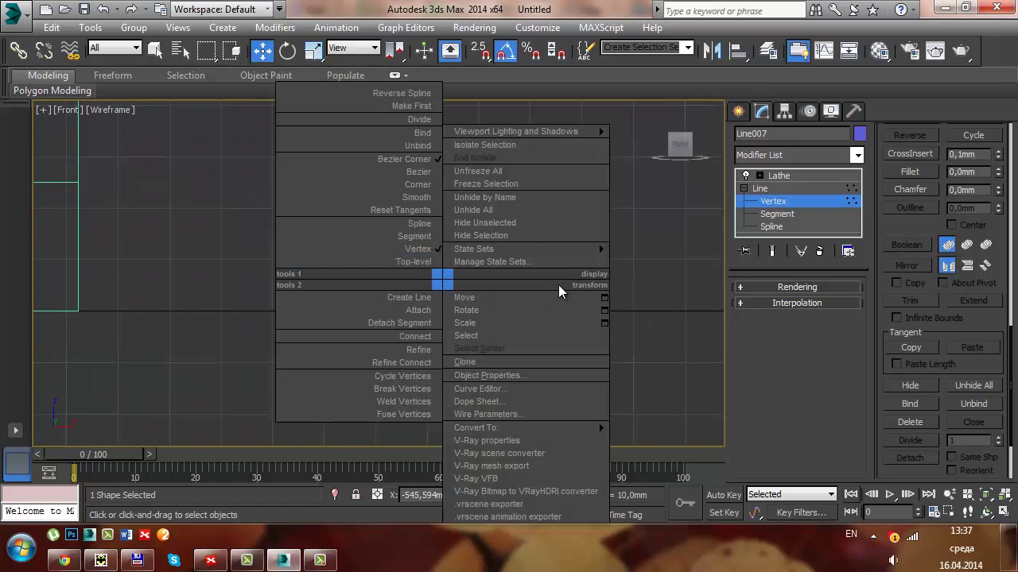
click(417, 249)
right_click(450, 302)
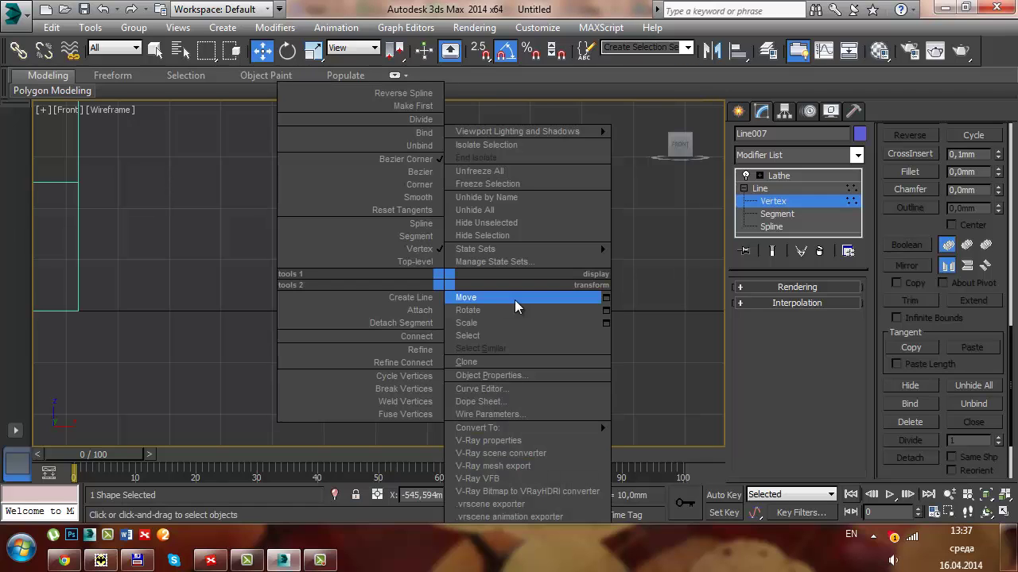
click(425, 185)
drag(462, 286, 451, 305)
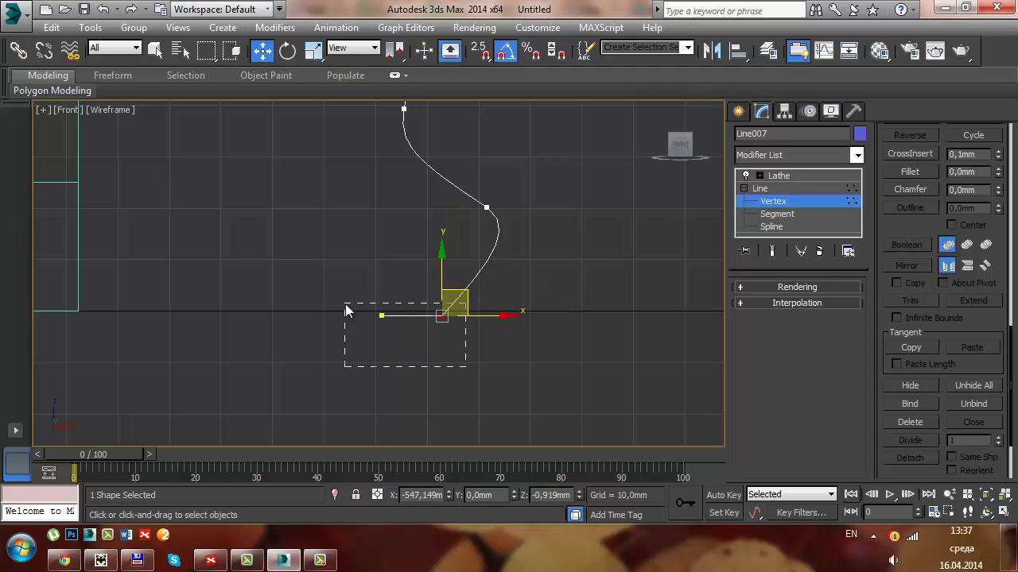
Chamfer the corner vertex where the flat base meets the curve.
drag(345, 304, 347, 302)
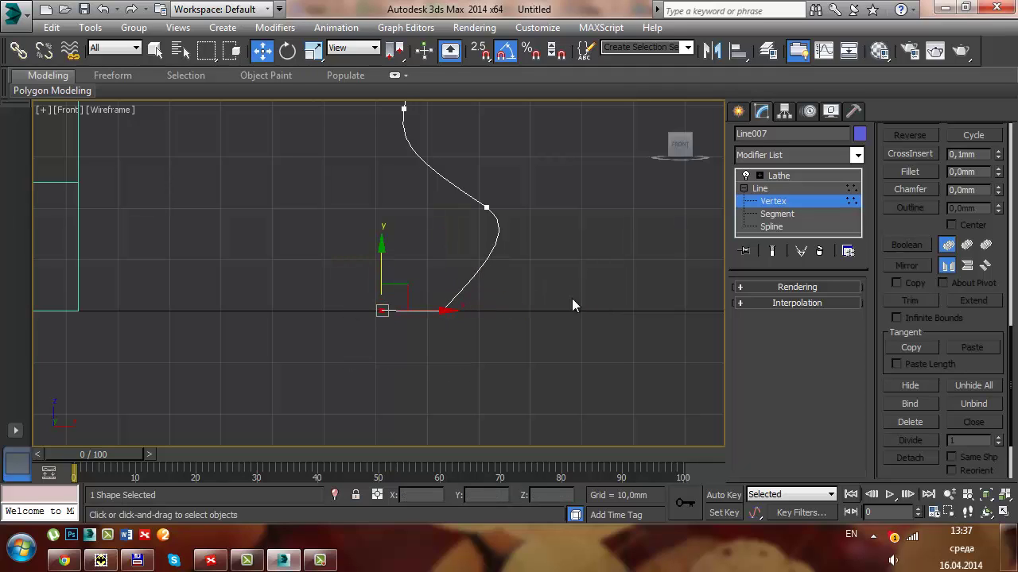
click(562, 350)
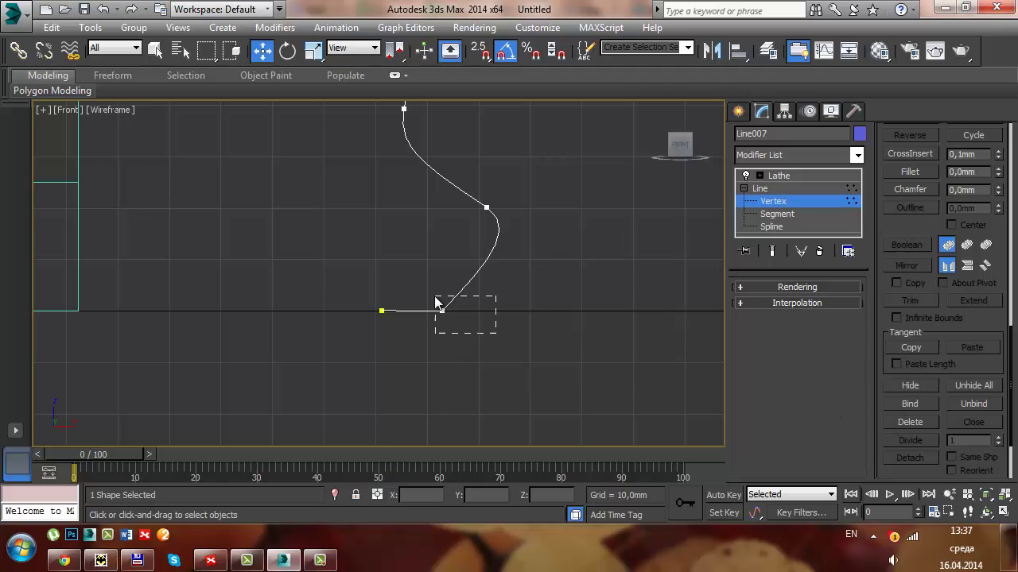
drag(436, 300, 518, 288)
scroll(911, 229, up, 1)
click(911, 204)
right_click(587, 233)
Show the lathed vase again in a maximized Perspective view.
click(760, 188)
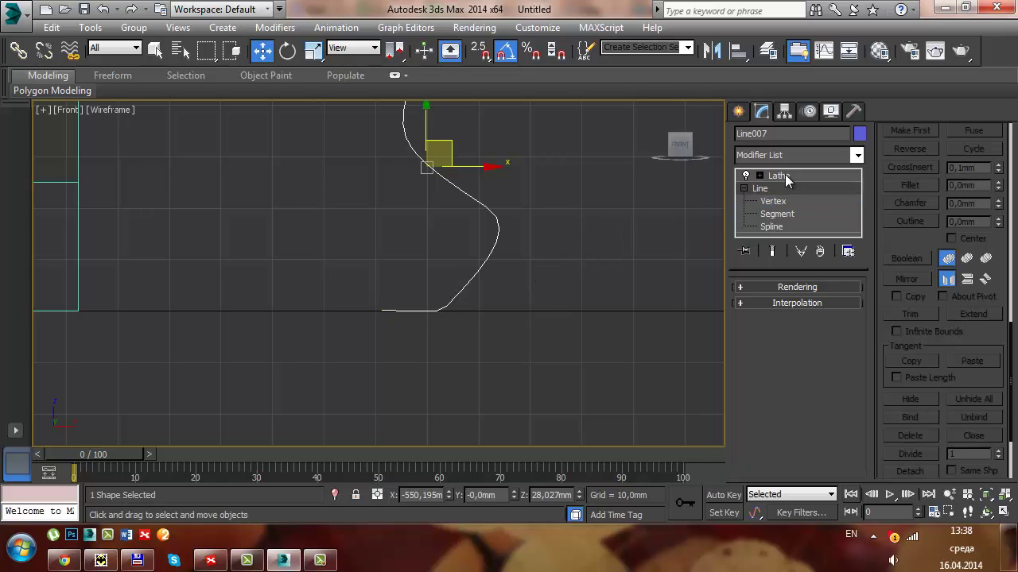
click(779, 176)
key(alt+w)
click(573, 398)
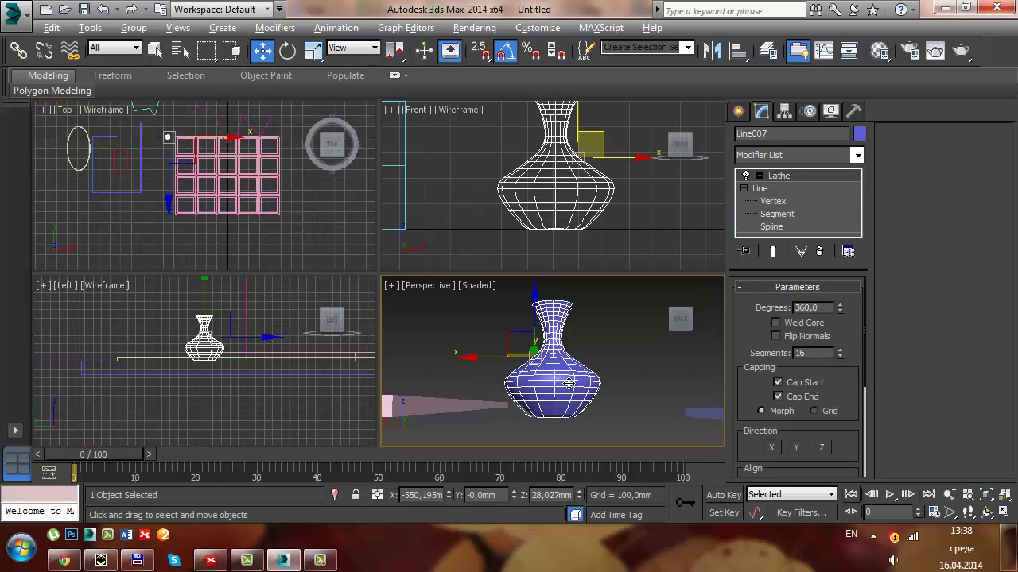
key(alt+w)
mouse_move(466, 234)
alt+middle_down()
mouse_move(440, 308)
mouse_move(539, 233)
mouse_move(507, 297)
alt+middle_up()
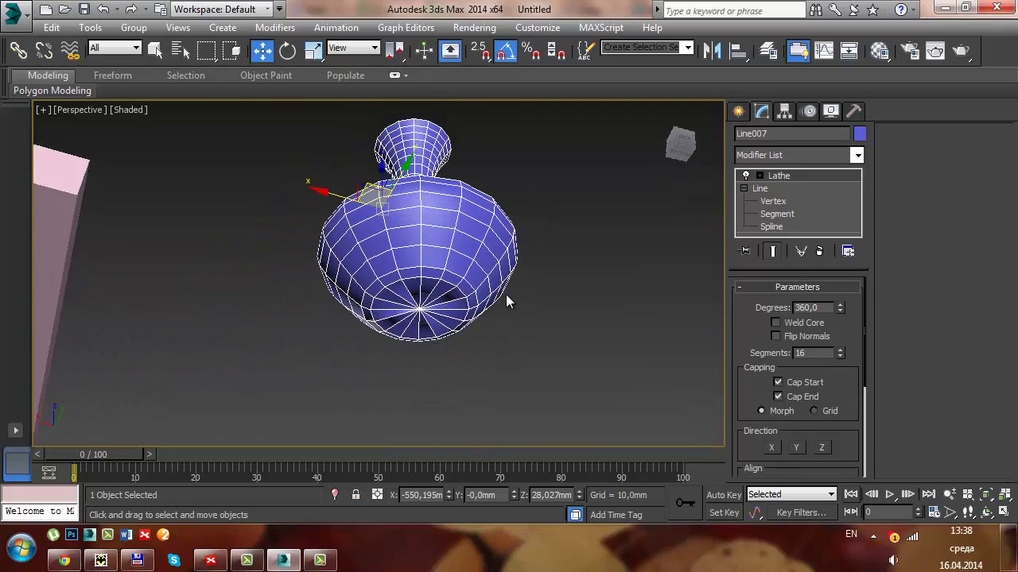
Inspect the vase's underside and enable Weld Core to remove the centre pinch.
scroll(509, 275, up, 2)
scroll(529, 268, up, 3)
scroll(477, 286, up, 2)
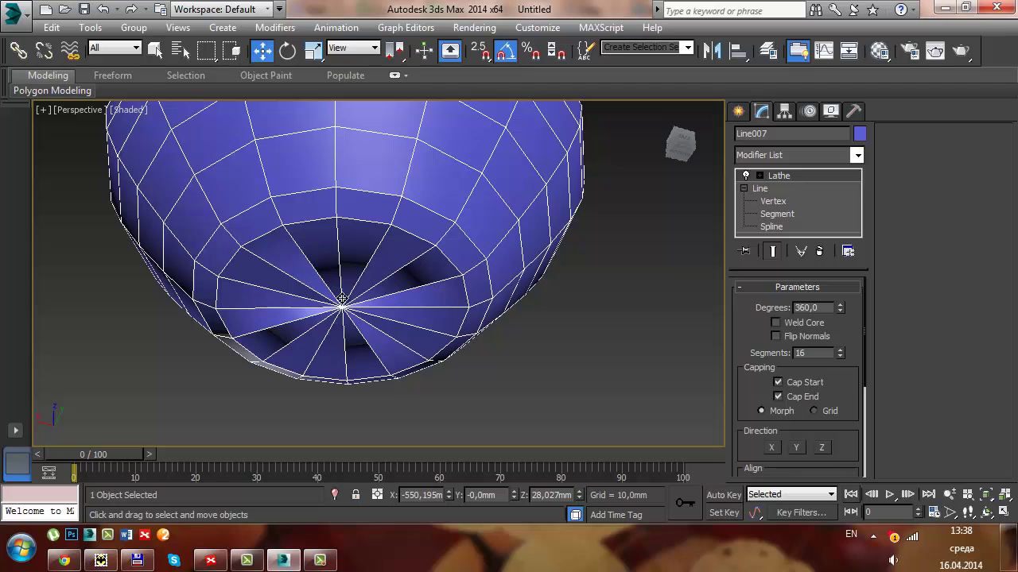
mouse_move(354, 307)
alt+middle_down()
mouse_move(392, 230)
mouse_move(404, 259)
alt+middle_up()
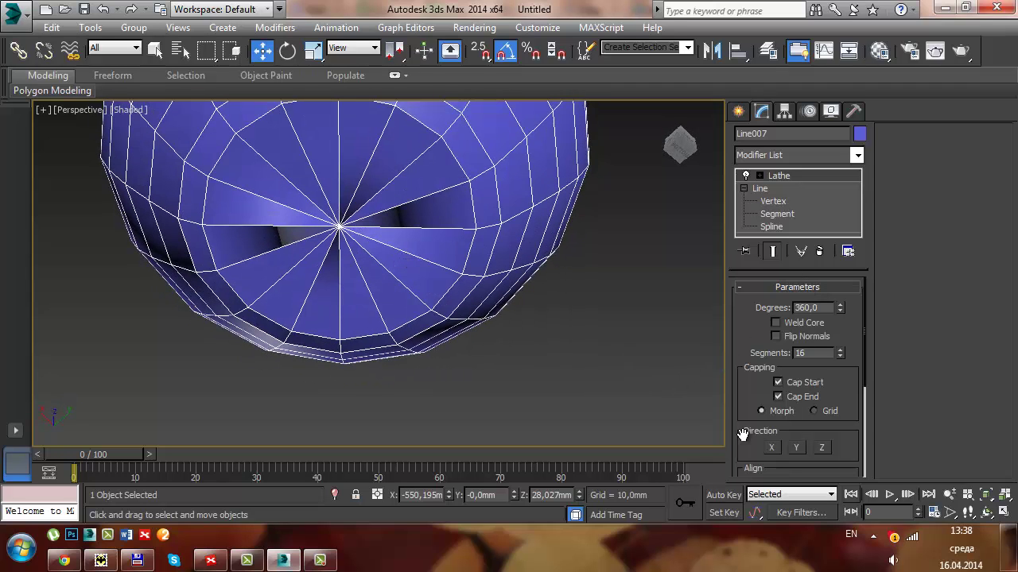
mouse_move(746, 396)
mouse_down()
mouse_move(747, 378)
mouse_move(749, 395)
mouse_up()
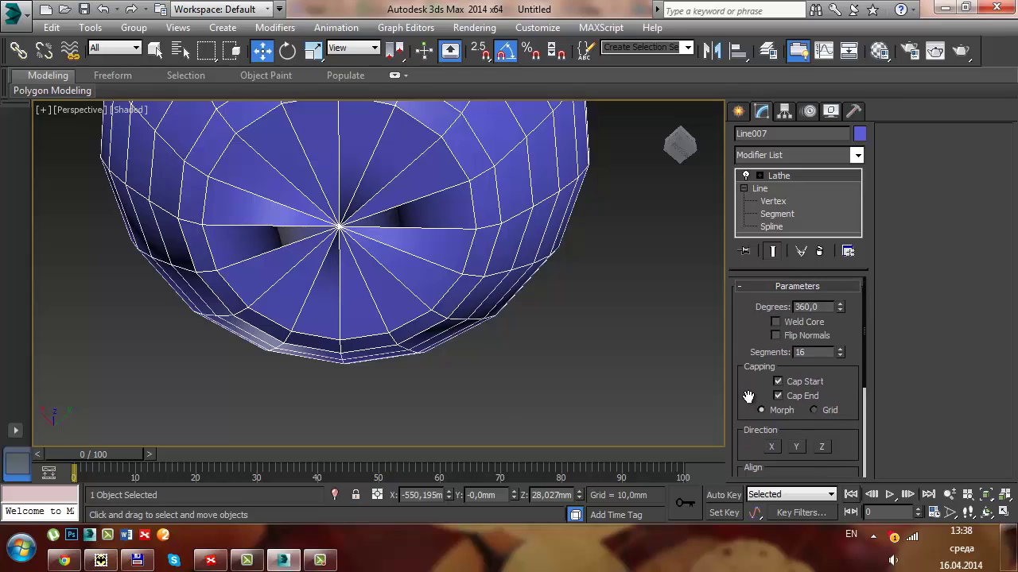
click(776, 323)
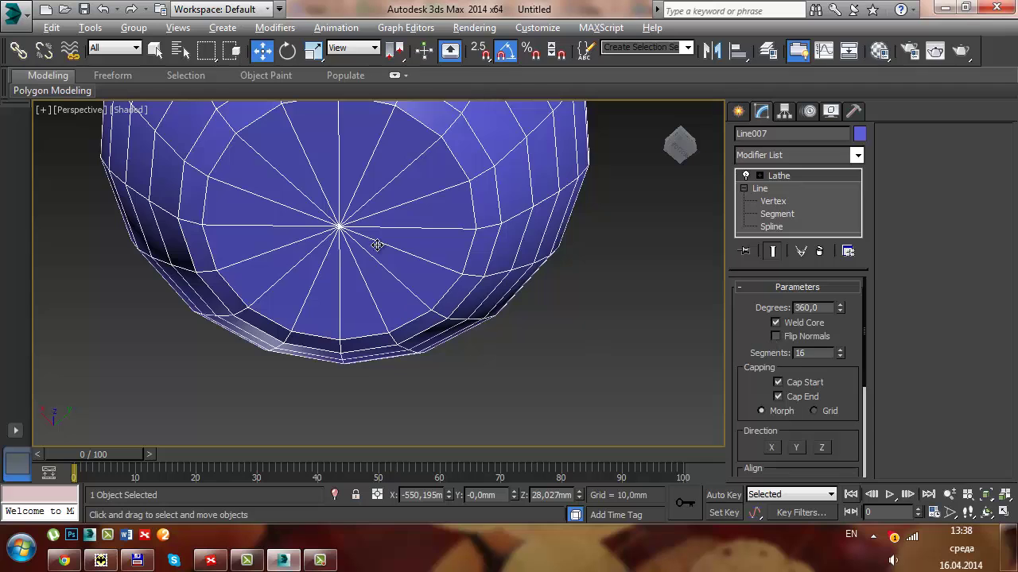
Raise the Lathe segments to 24, test a 271-degree sweep, then restore 360 degrees.
mouse_move(336, 227)
alt+middle_down()
mouse_move(325, 295)
mouse_move(465, 323)
alt+middle_up()
scroll(465, 322, down, 3)
scroll(465, 323, down, 3)
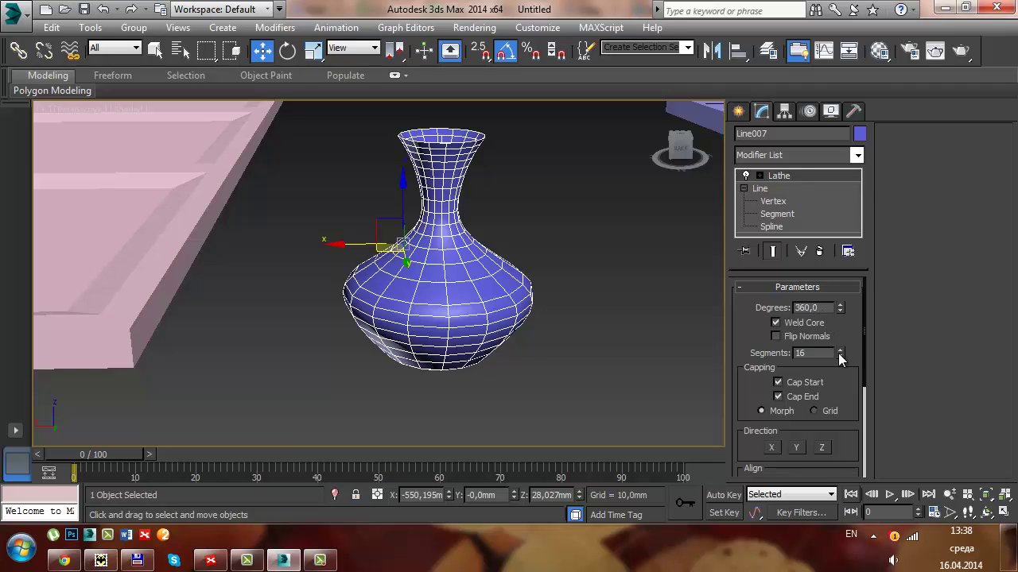
mouse_move(840, 353)
mouse_down()
mouse_move(838, 330)
mouse_move(838, 340)
mouse_up()
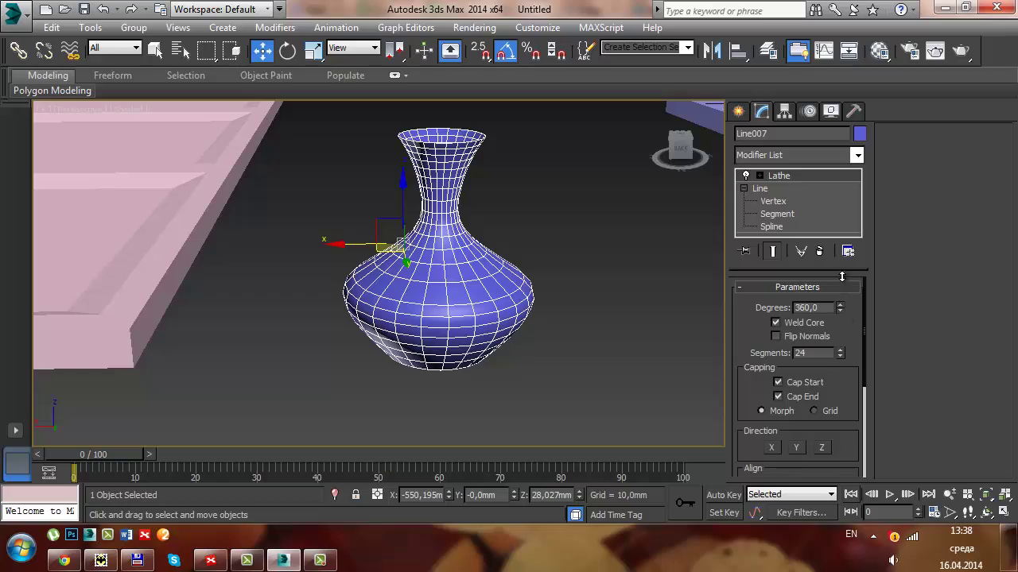
mouse_move(839, 307)
mouse_down()
mouse_move(817, 492)
mouse_move(579, 307)
mouse_up()
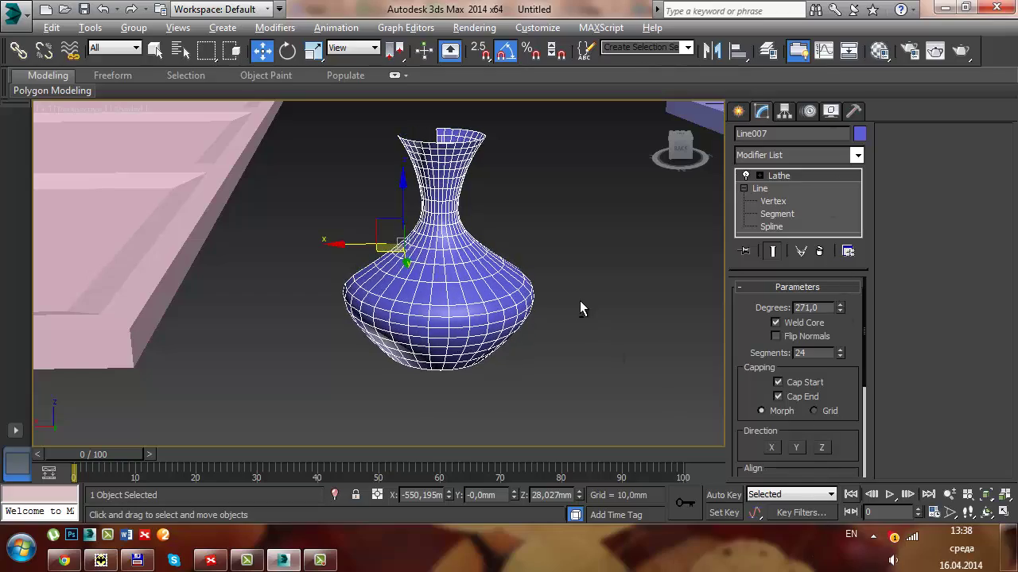
alt+middle_drag(579, 307, 695, 337)
alt+middle_drag(800, 328, 807, 314)
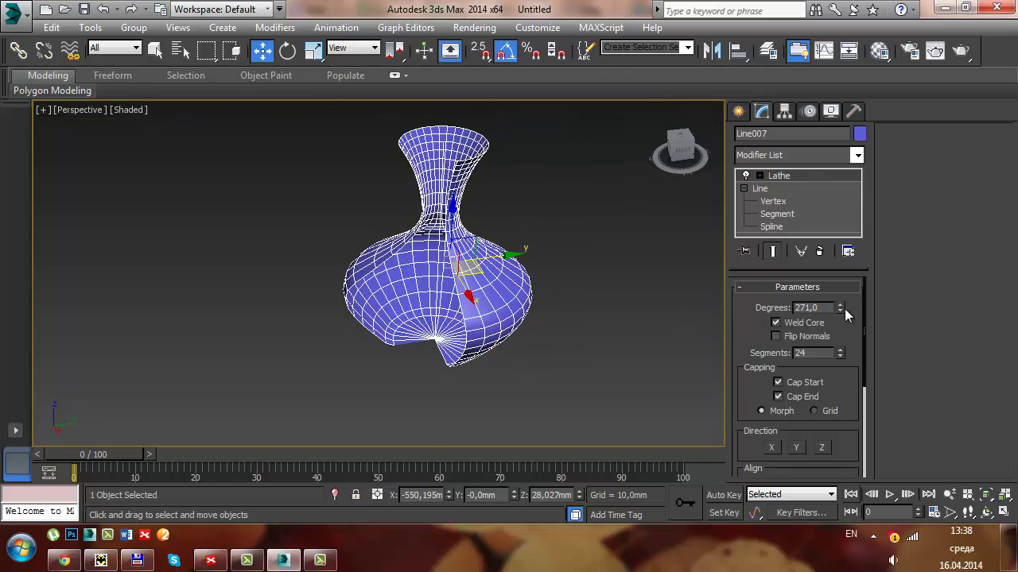
drag(840, 307, 841, 263)
alt+middle_drag(549, 210, 580, 301)
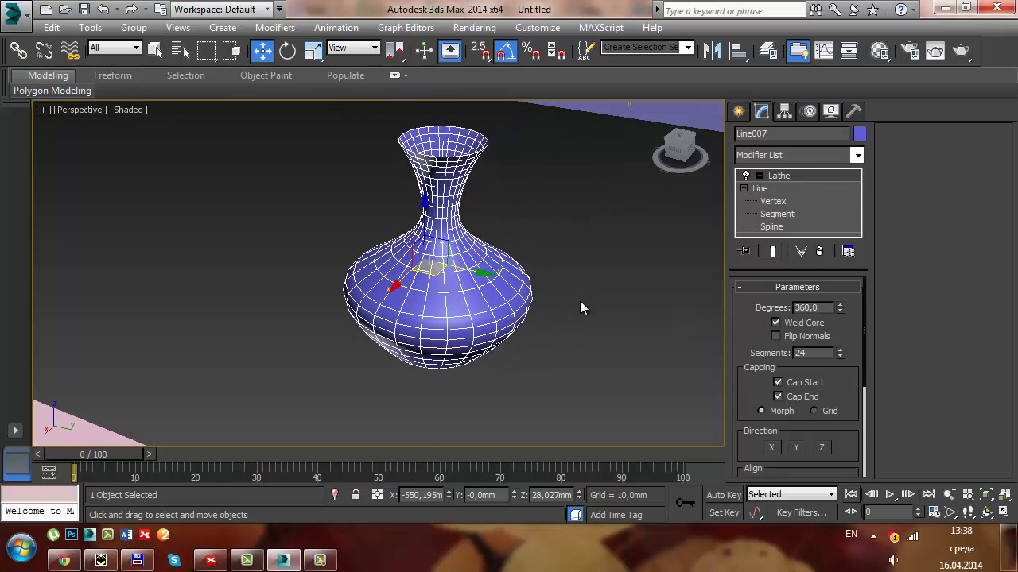
scroll(739, 387, down, 2)
scroll(799, 397, down, 1)
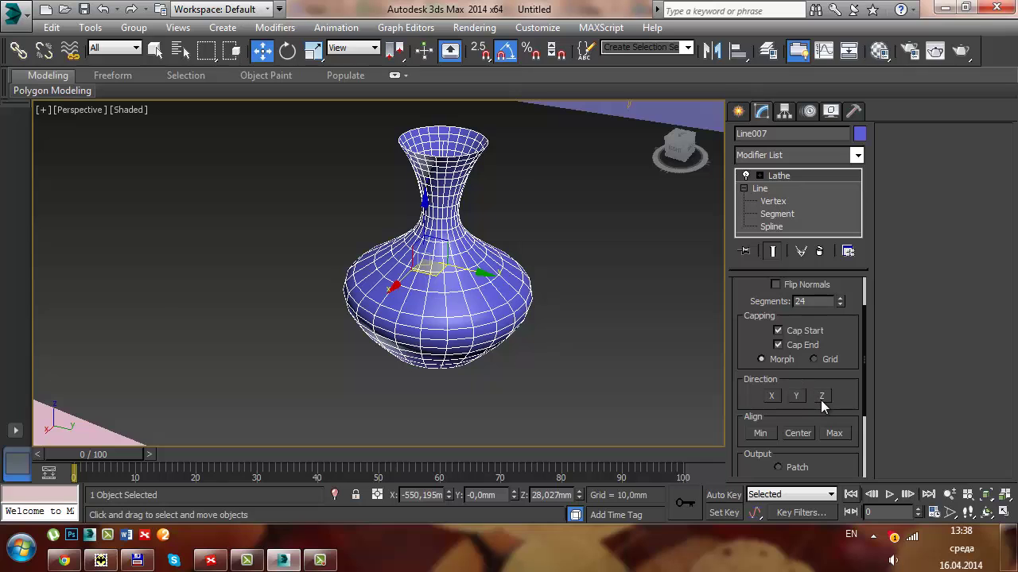
Try the Z and X lathe axes, settle on Y, and maximize the Front view.
click(821, 400)
click(771, 396)
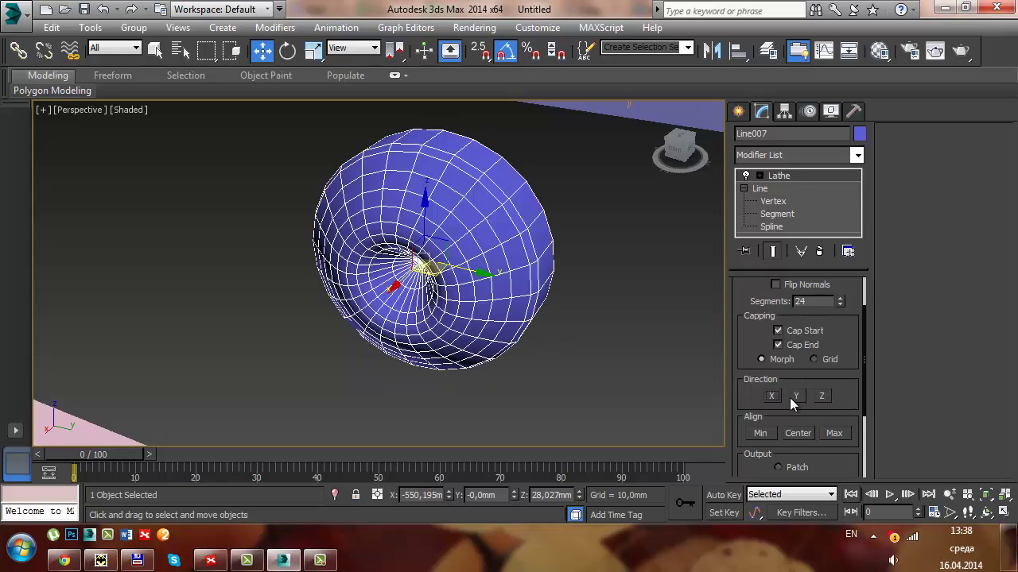
click(792, 397)
mouse_move(499, 299)
alt+middle_down()
mouse_move(441, 293)
mouse_move(413, 305)
alt+middle_up()
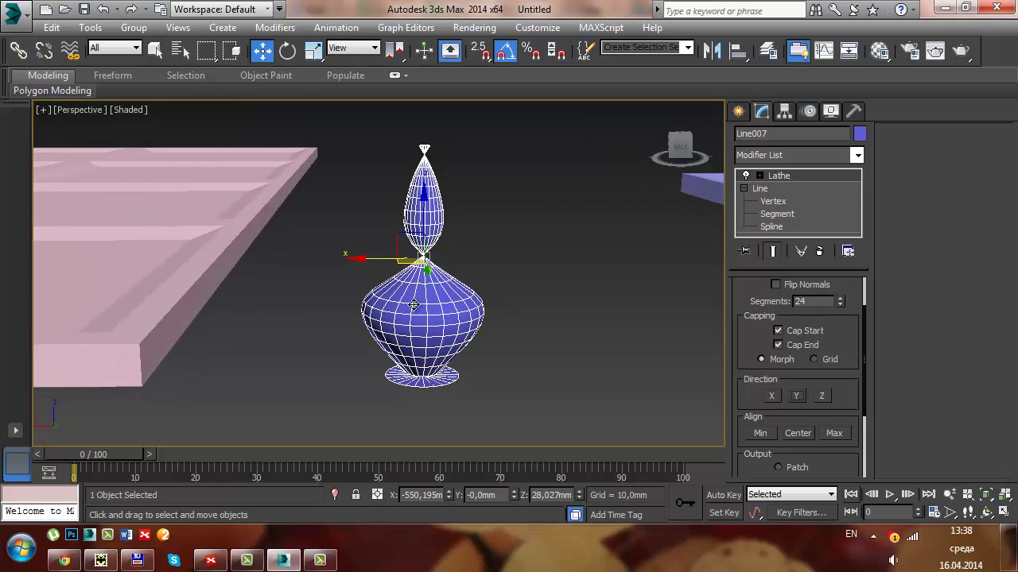
key(alt+w)
right_click(606, 147)
key(alt+w)
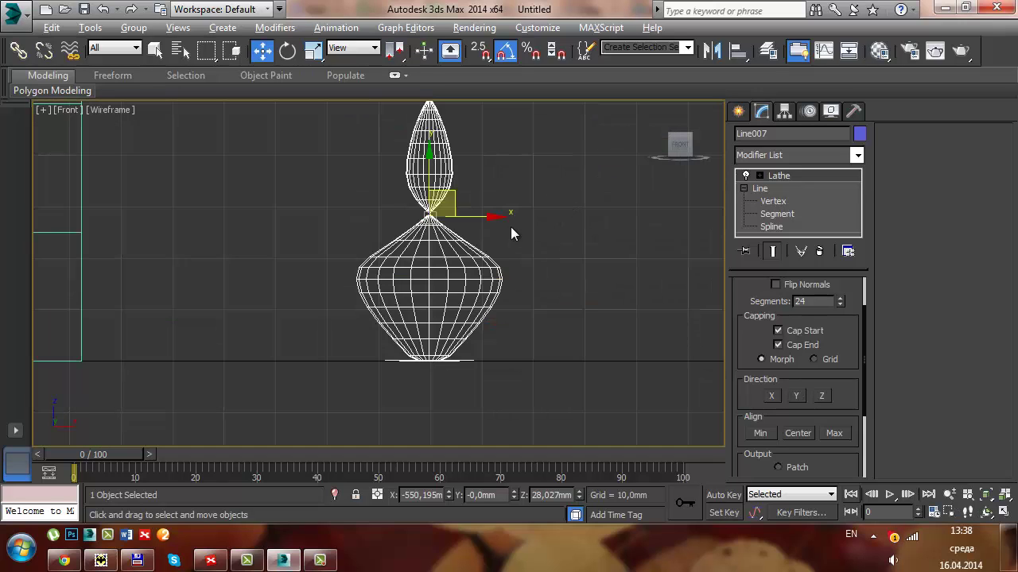
scroll(511, 226, up, 1)
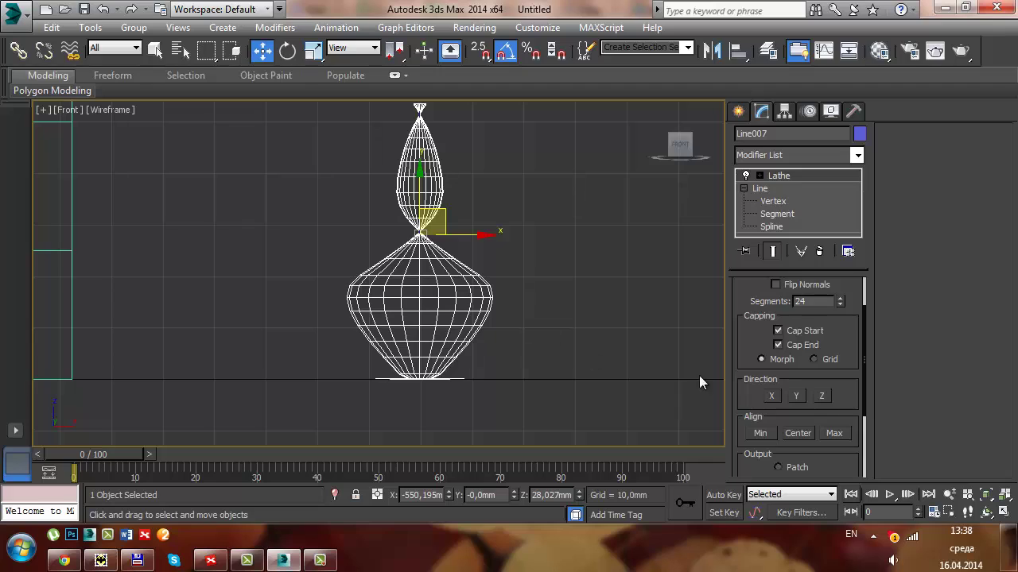
Compare Min, Center and Max alignment, finish on Min, and toggle the Lathe result.
click(798, 397)
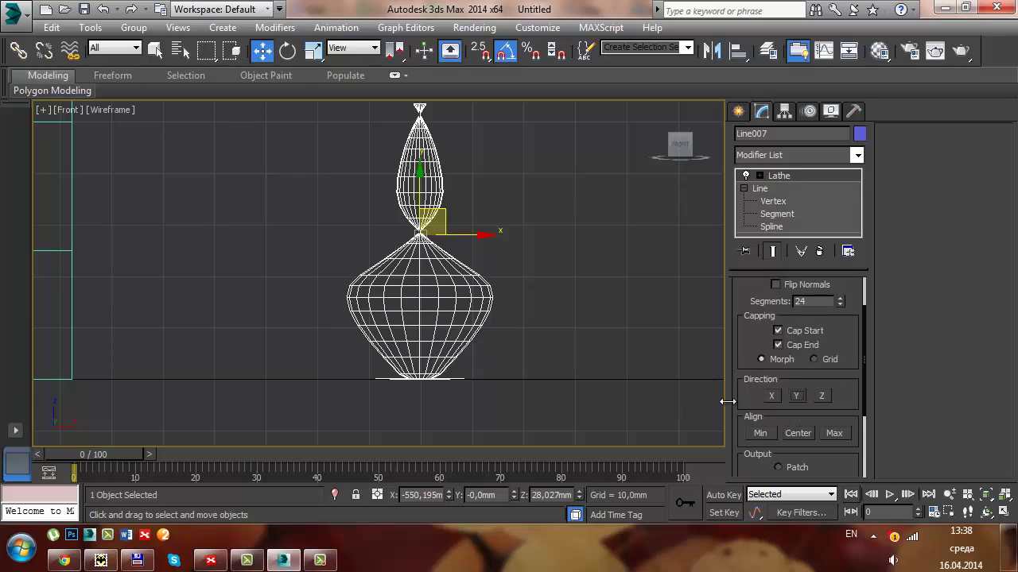
click(760, 436)
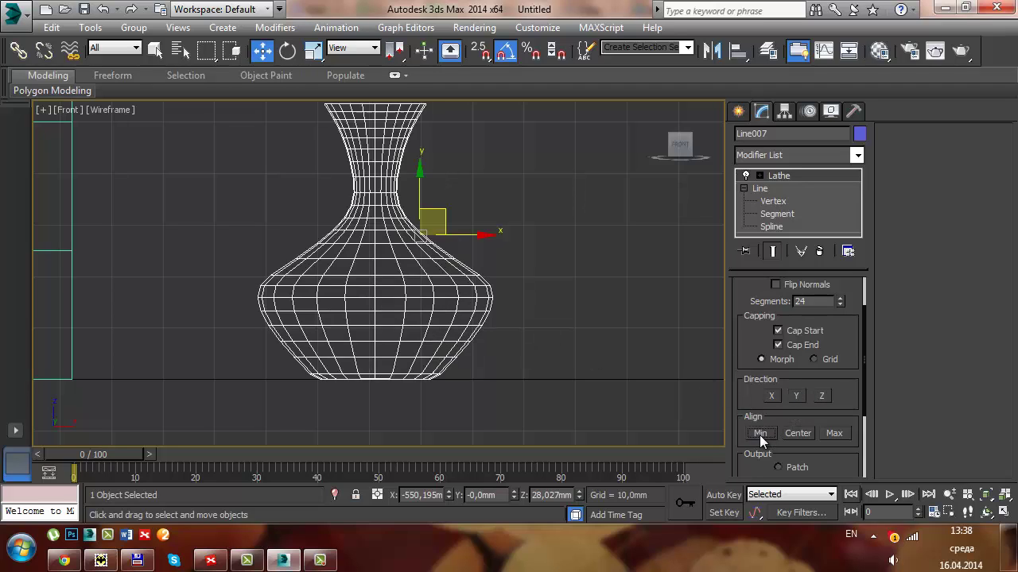
click(806, 433)
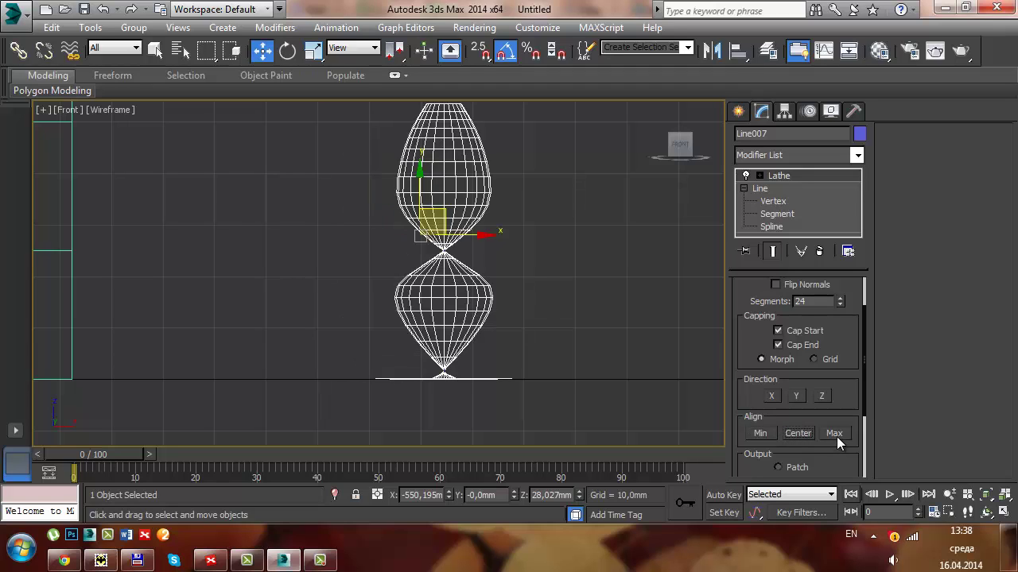
click(835, 434)
click(757, 435)
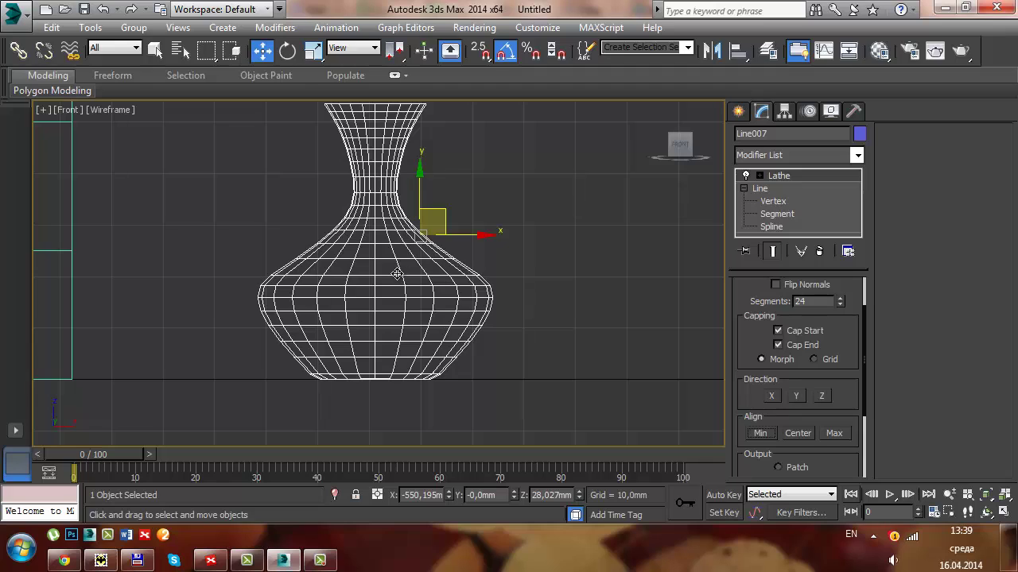
middle_drag(428, 249, 437, 273)
scroll(438, 277, down, 2)
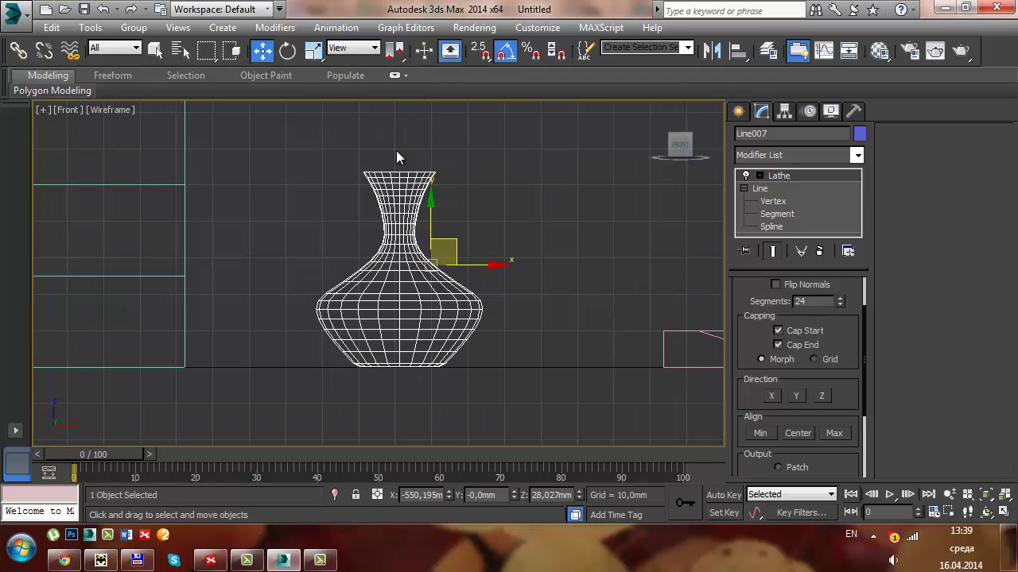
click(745, 176)
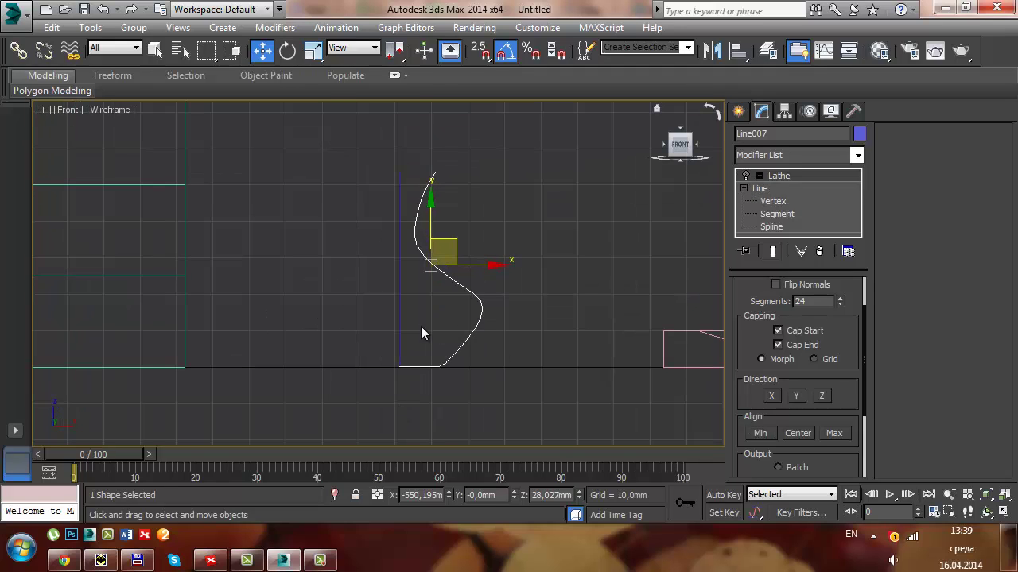
click(745, 176)
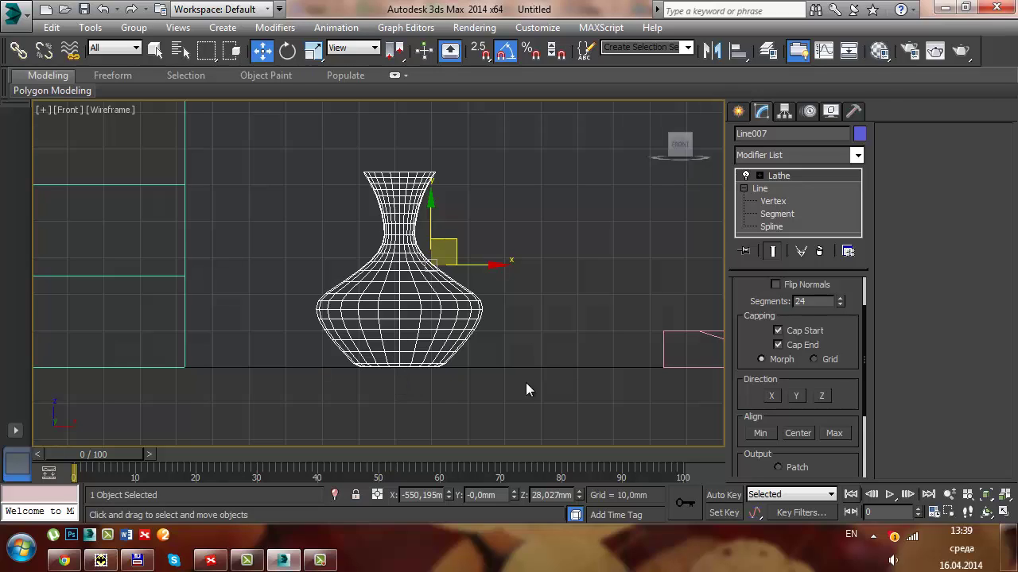
Select the Lathe's Axis sub-object and maximize the Perspective view.
click(759, 176)
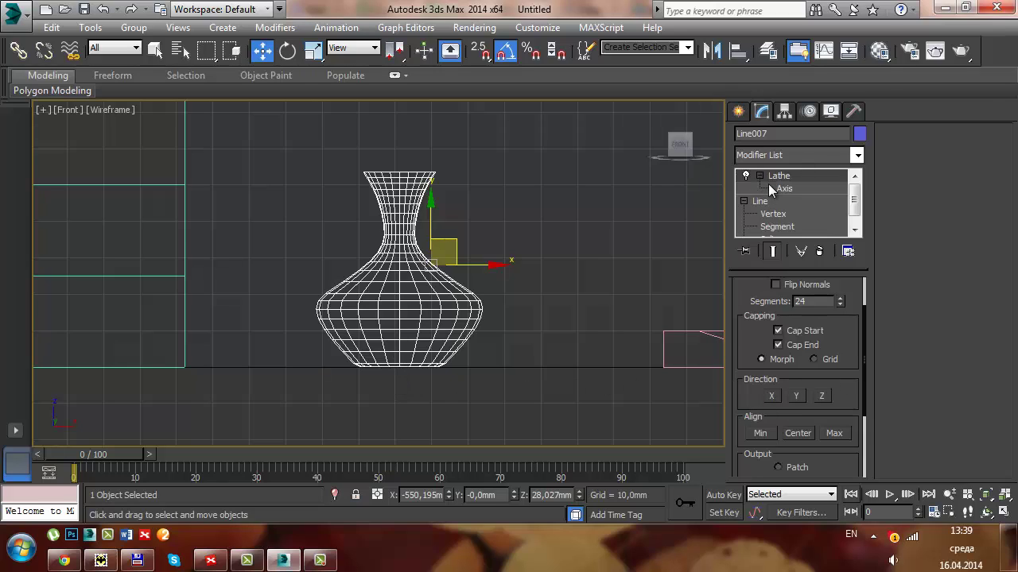
click(784, 189)
key(alt+w)
click(570, 311)
key(alt+w)
alt+middle_drag(570, 311, 582, 369)
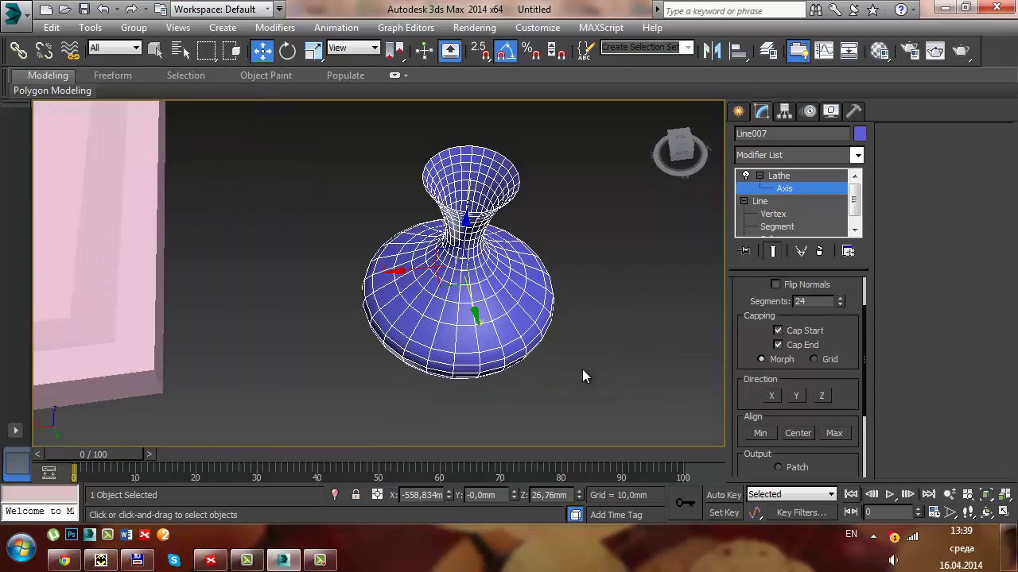
Drag the lathe axis to reshape the vase, then snap it back with Align Min.
mouse_move(426, 270)
mouse_down()
mouse_move(403, 280)
mouse_move(477, 302)
mouse_up()
mouse_move(477, 302)
alt+middle_down()
mouse_move(516, 246)
mouse_move(502, 339)
alt+middle_up()
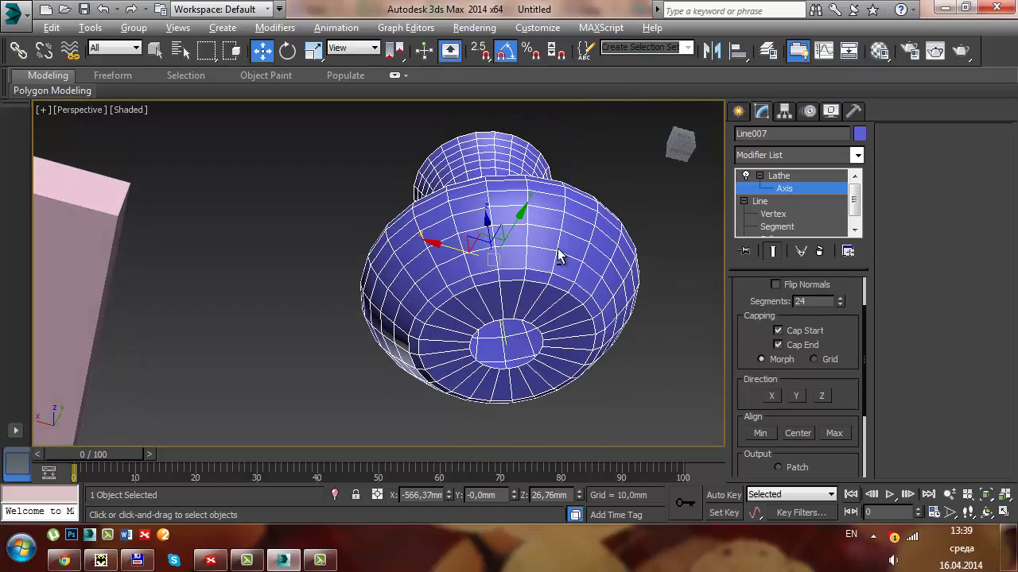
alt+middle_drag(560, 256, 535, 386)
drag(444, 260, 474, 297)
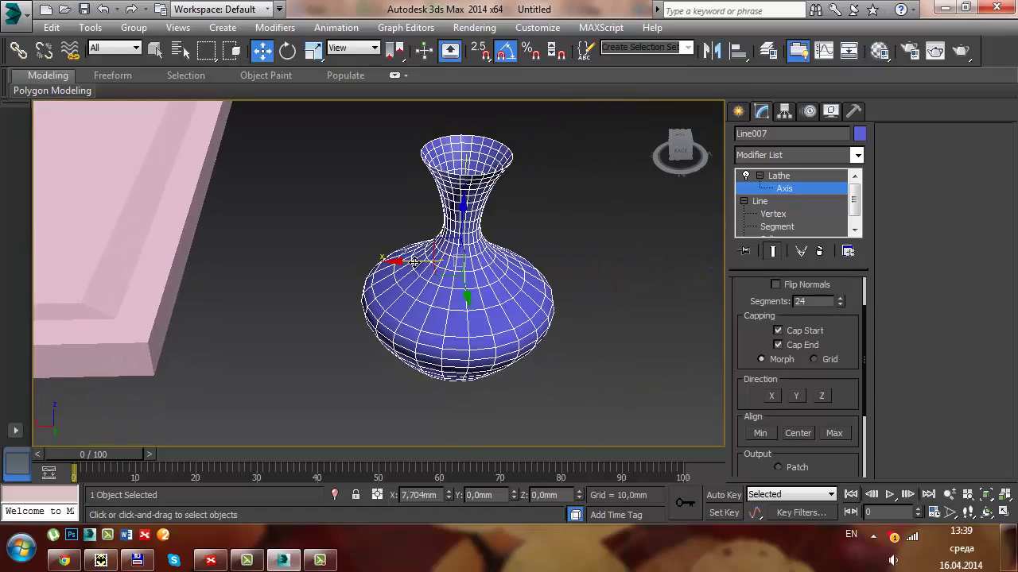
mouse_move(473, 297)
alt+middle_down()
mouse_move(492, 179)
mouse_move(478, 308)
alt+middle_up()
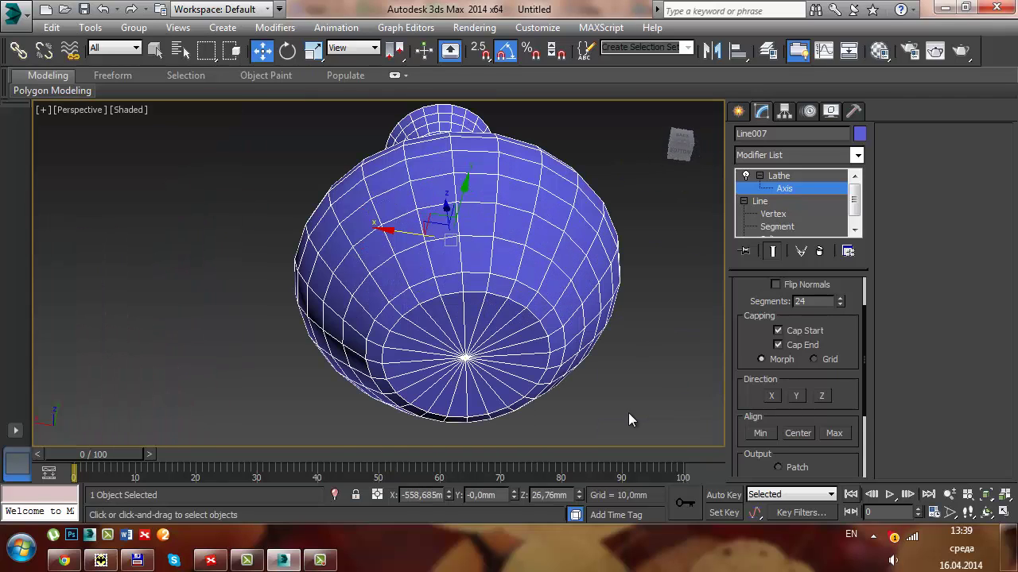
drag(404, 243, 394, 247)
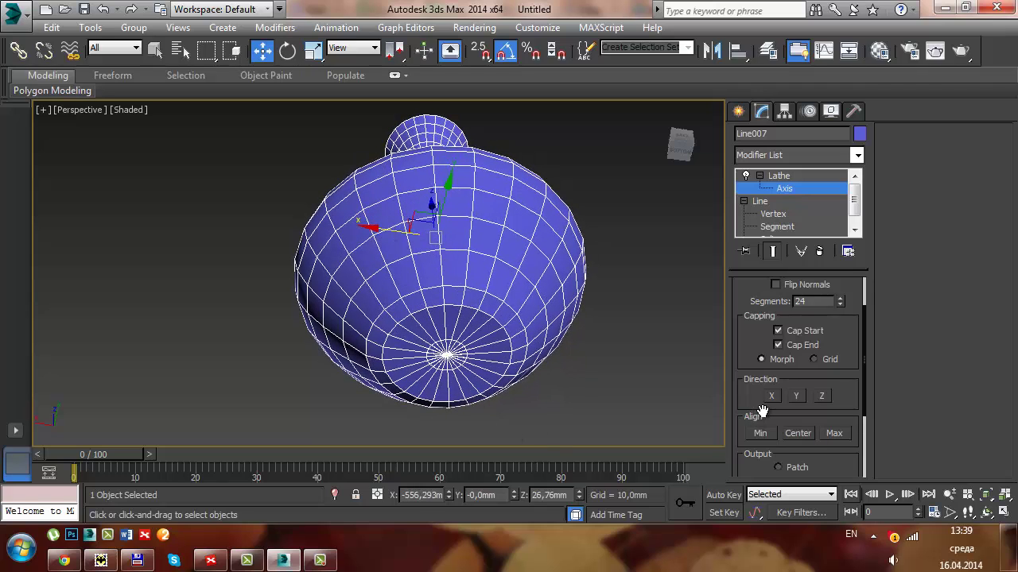
click(760, 433)
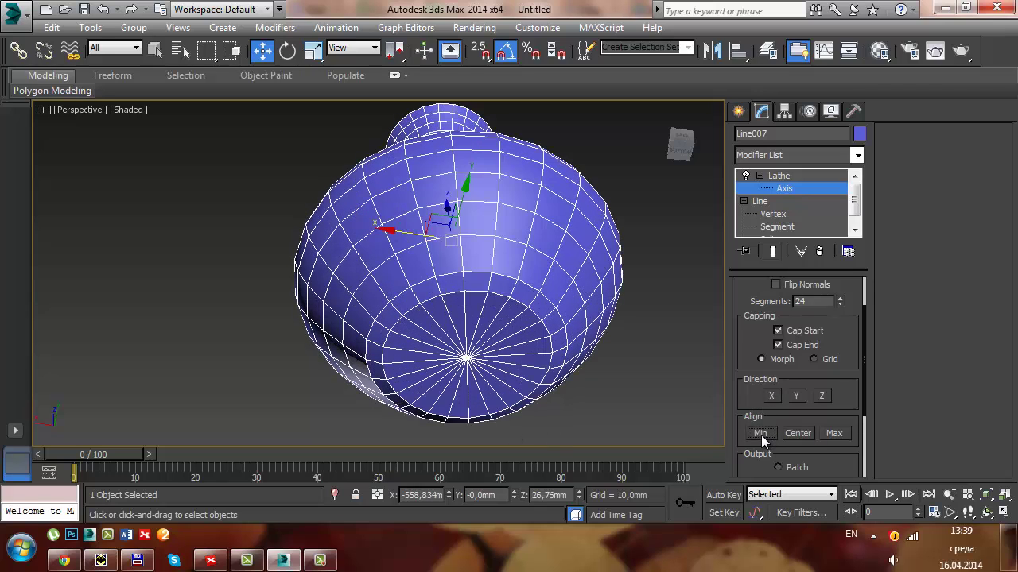
mouse_move(545, 318)
alt+middle_down()
mouse_move(485, 353)
mouse_move(511, 316)
alt+middle_up()
scroll(527, 258, down, 3)
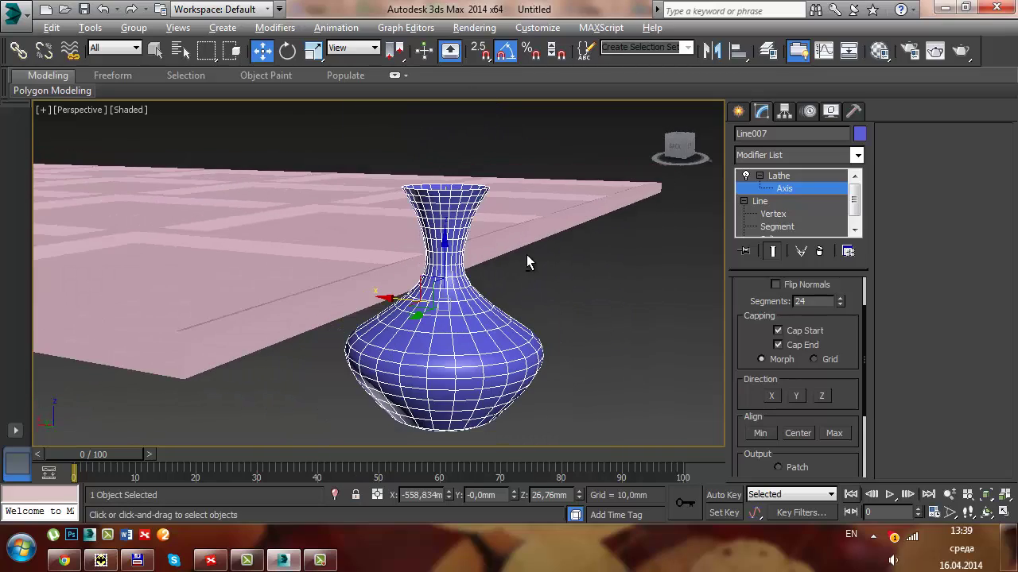
alt+middle_drag(526, 258, 723, 255)
click(797, 188)
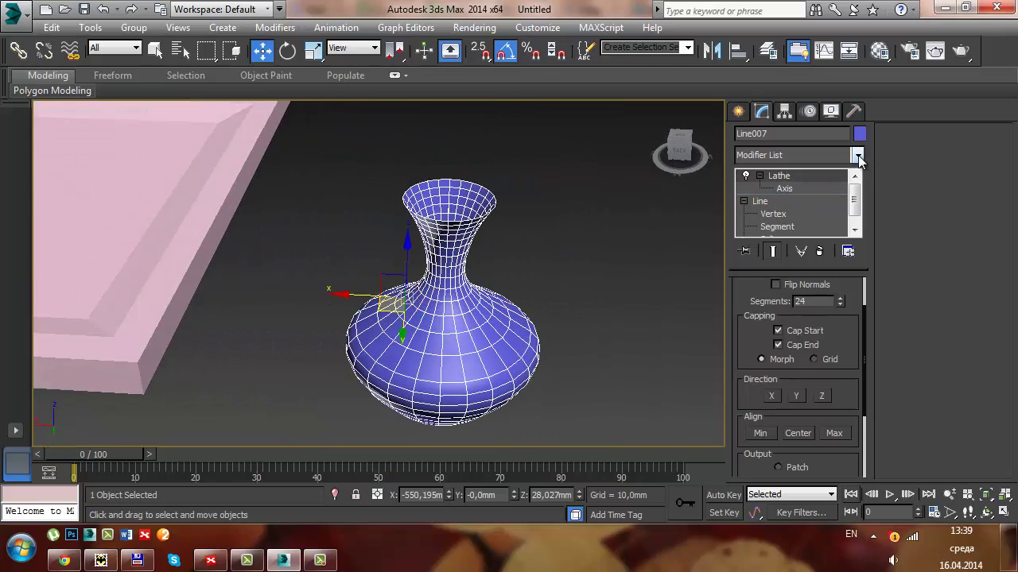
Add a Shell modifier to the vase with an Inner Amount of 2,0mm.
click(858, 155)
drag(860, 215, 853, 342)
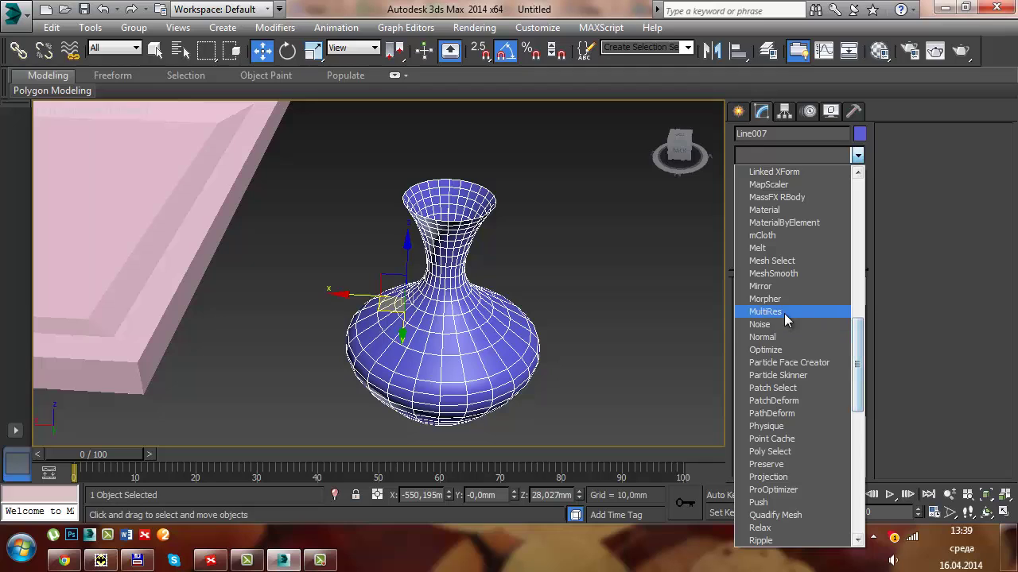
scroll(789, 323, down, 3)
scroll(789, 323, down, 1)
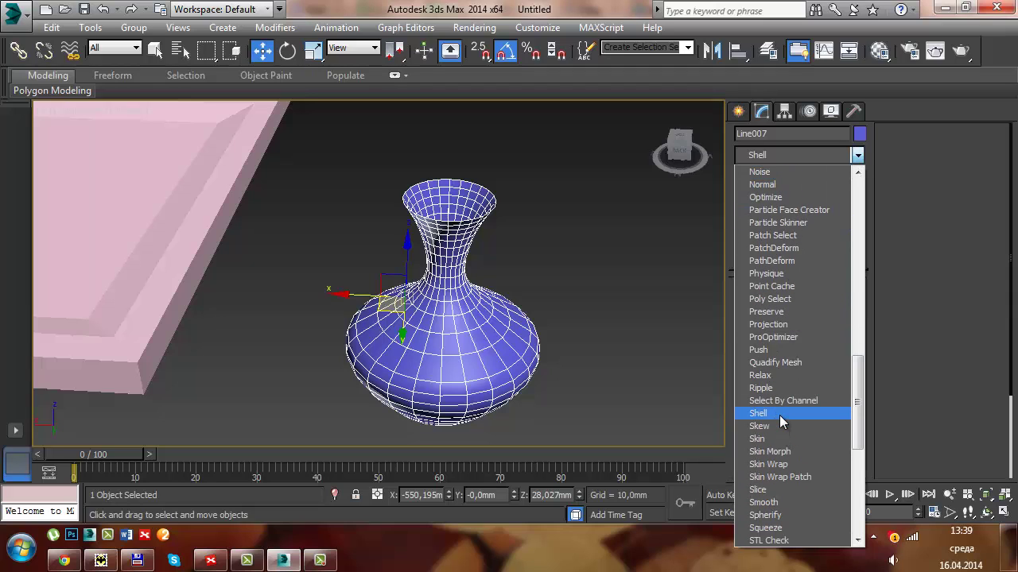
click(779, 414)
double_click(832, 308)
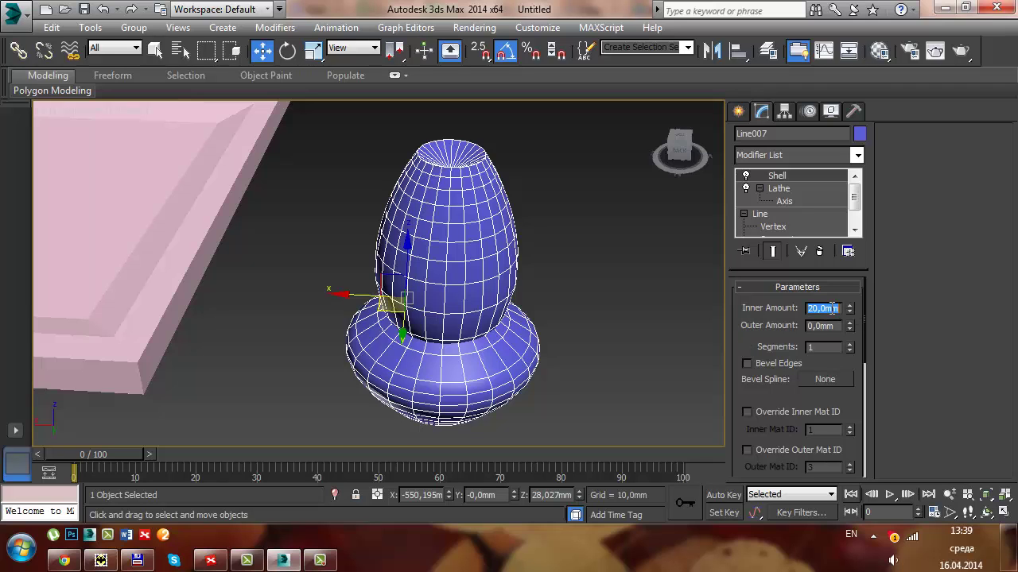
text(2)
key(Return)
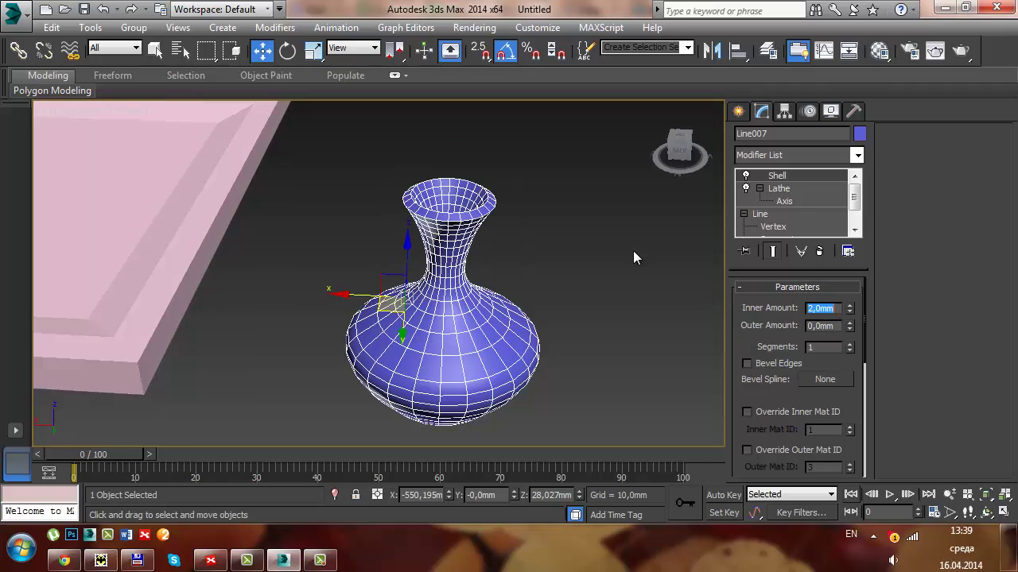
Orbit around the vase to check its hollow walls and open neck.
mouse_move(634, 256)
alt+middle_down()
mouse_move(652, 336)
mouse_move(638, 354)
alt+middle_up()
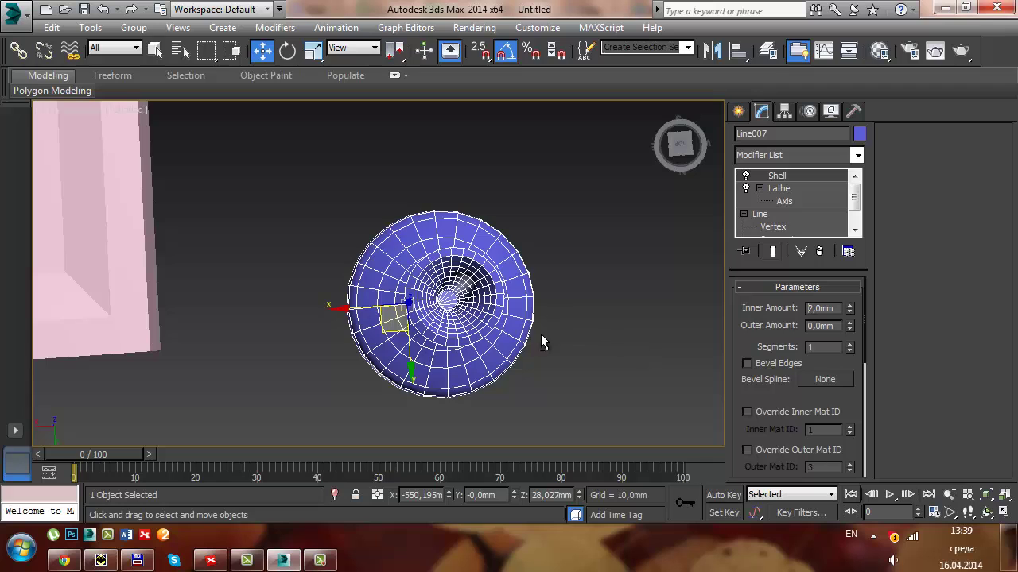
mouse_move(542, 337)
alt+middle_down()
mouse_move(538, 213)
mouse_move(439, 226)
alt+middle_up()
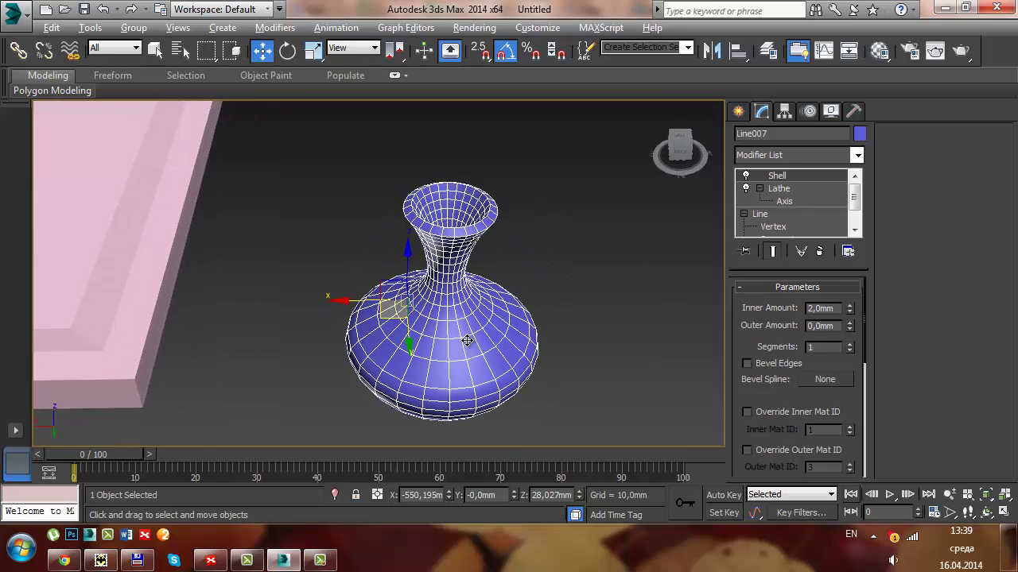
alt+middle_drag(467, 340, 514, 302)
scroll(514, 302, down, 3)
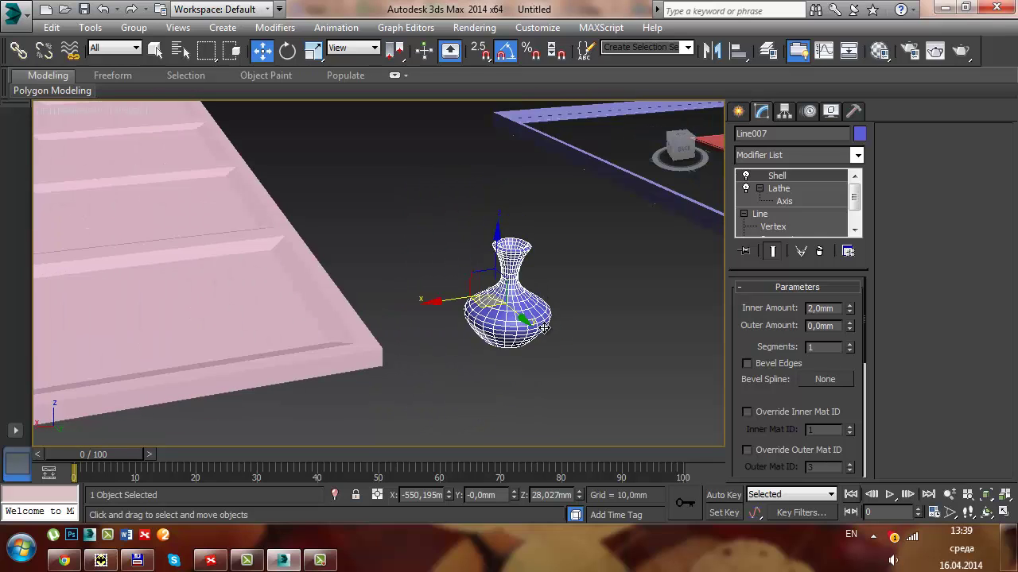
mouse_move(517, 332)
alt+middle_down()
mouse_move(498, 312)
mouse_move(494, 321)
alt+middle_up()
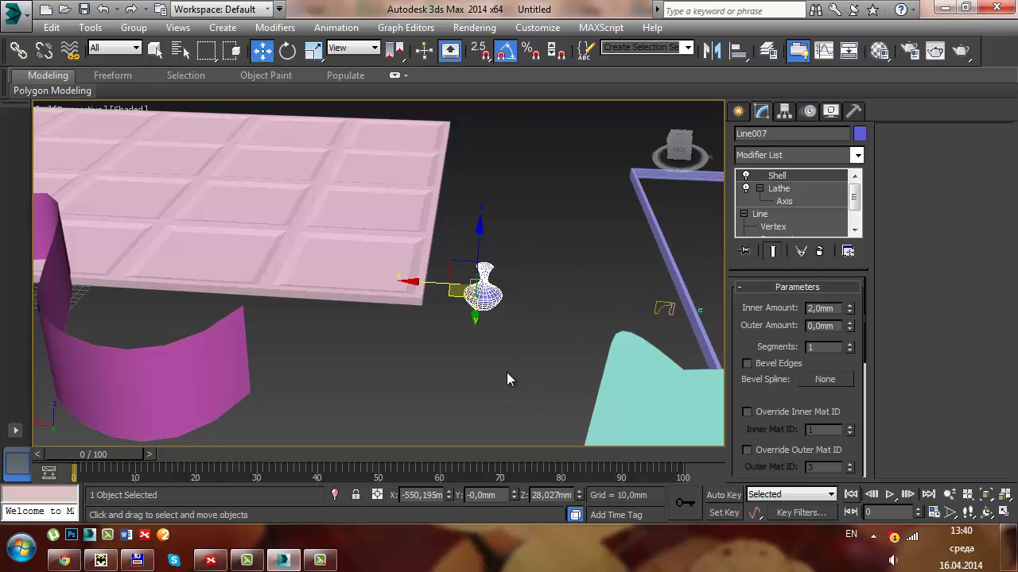
mouse_move(507, 372)
alt+middle_down()
mouse_move(426, 358)
mouse_move(461, 386)
mouse_move(482, 341)
mouse_move(426, 344)
alt+middle_up()
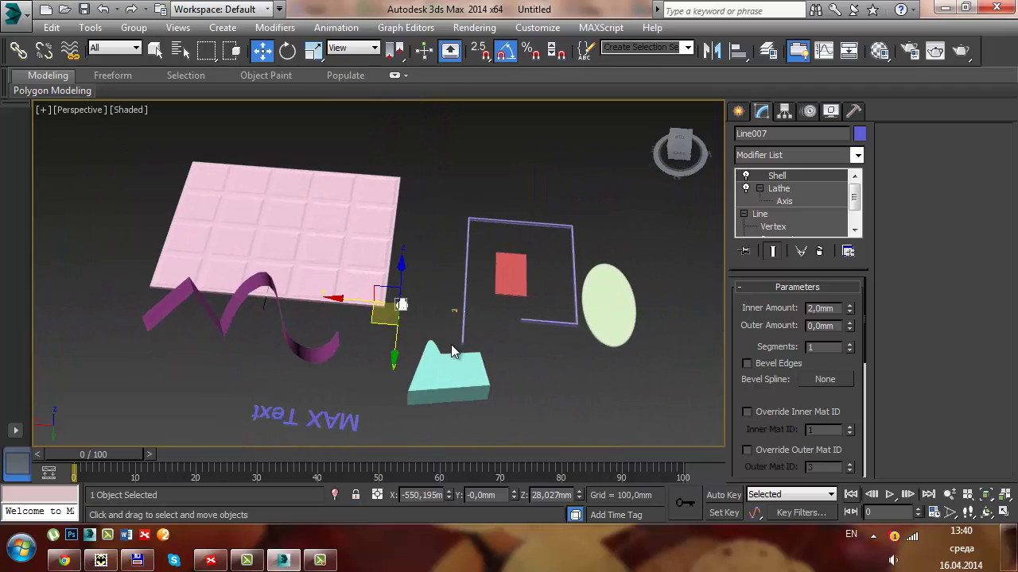